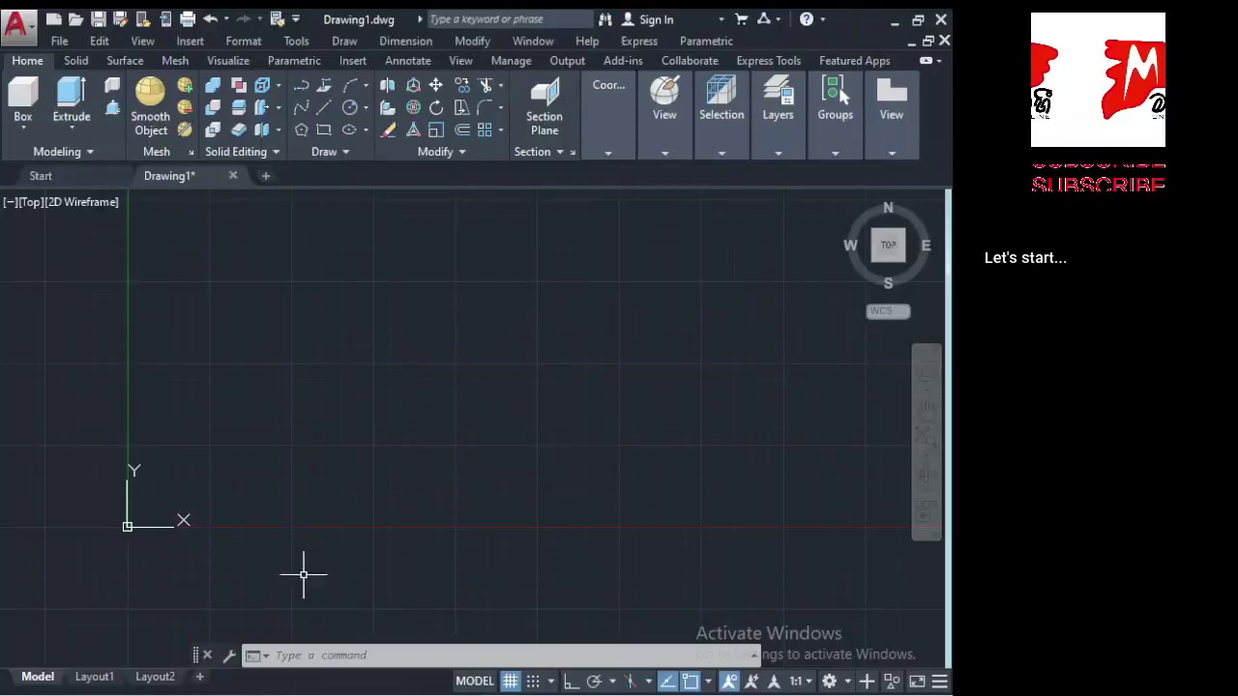
# Draw a horizontal construction line near the origin with Ortho turned on.
pyautogui.click(330, 159)
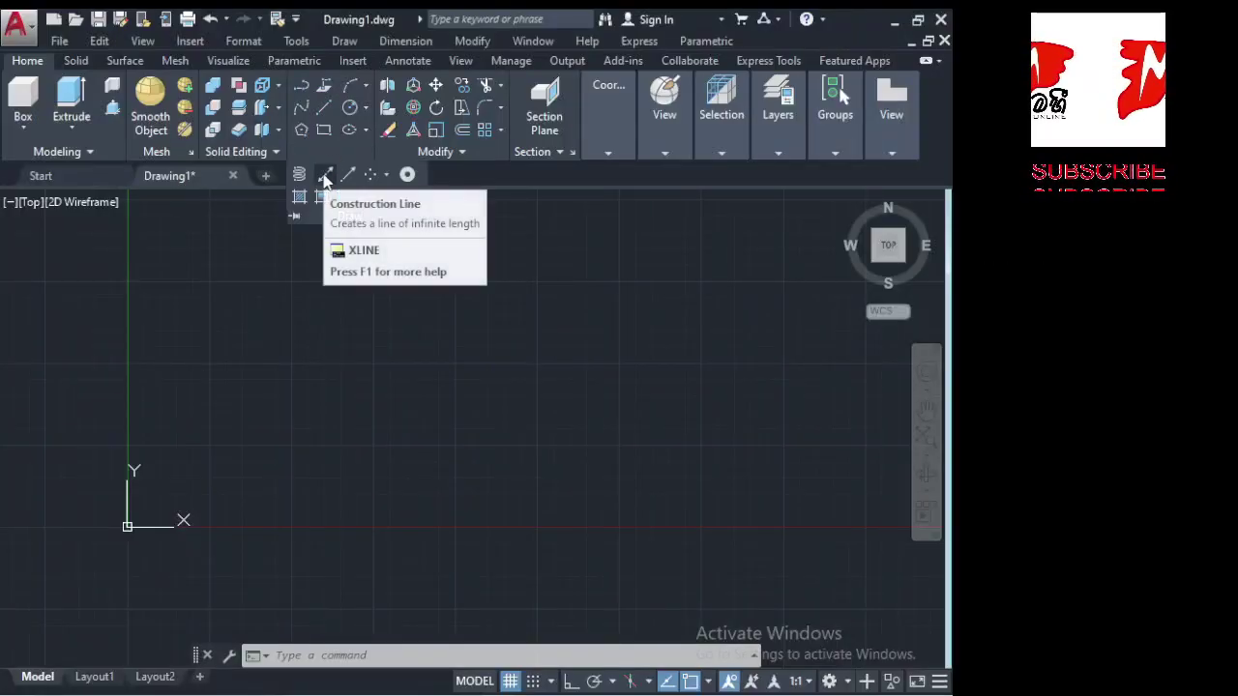
pyautogui.click(325, 176)
pyautogui.click(185, 481)
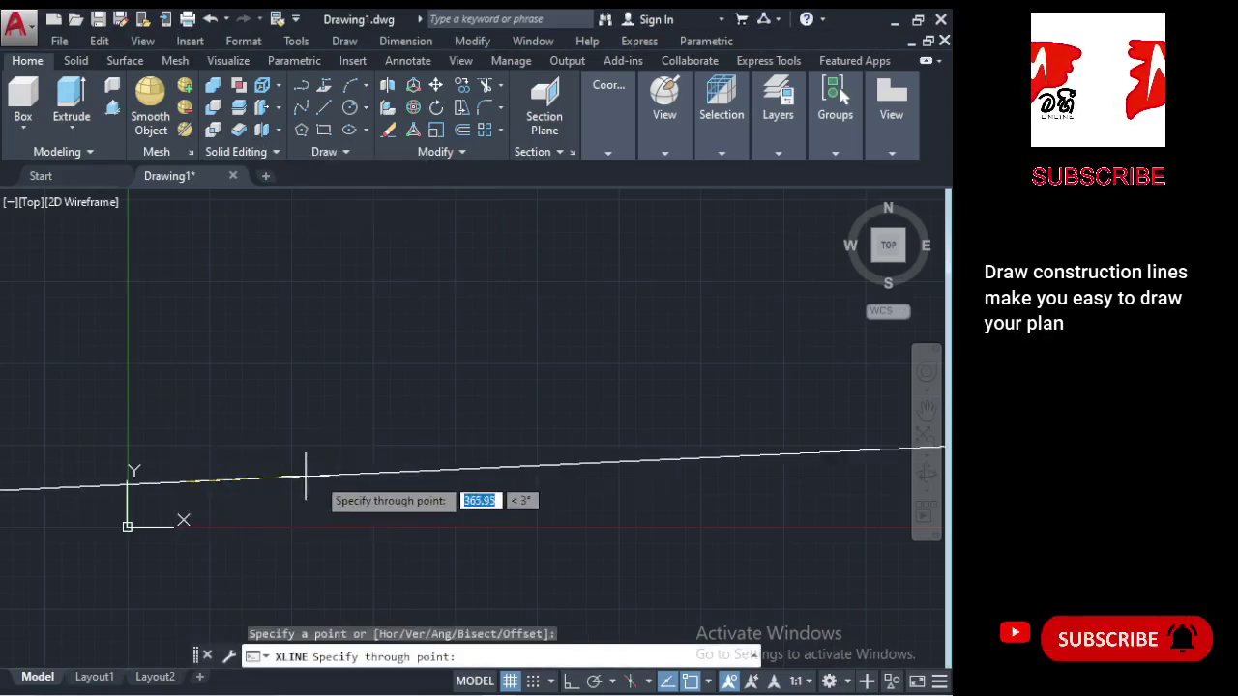
pyautogui.click(570, 682)
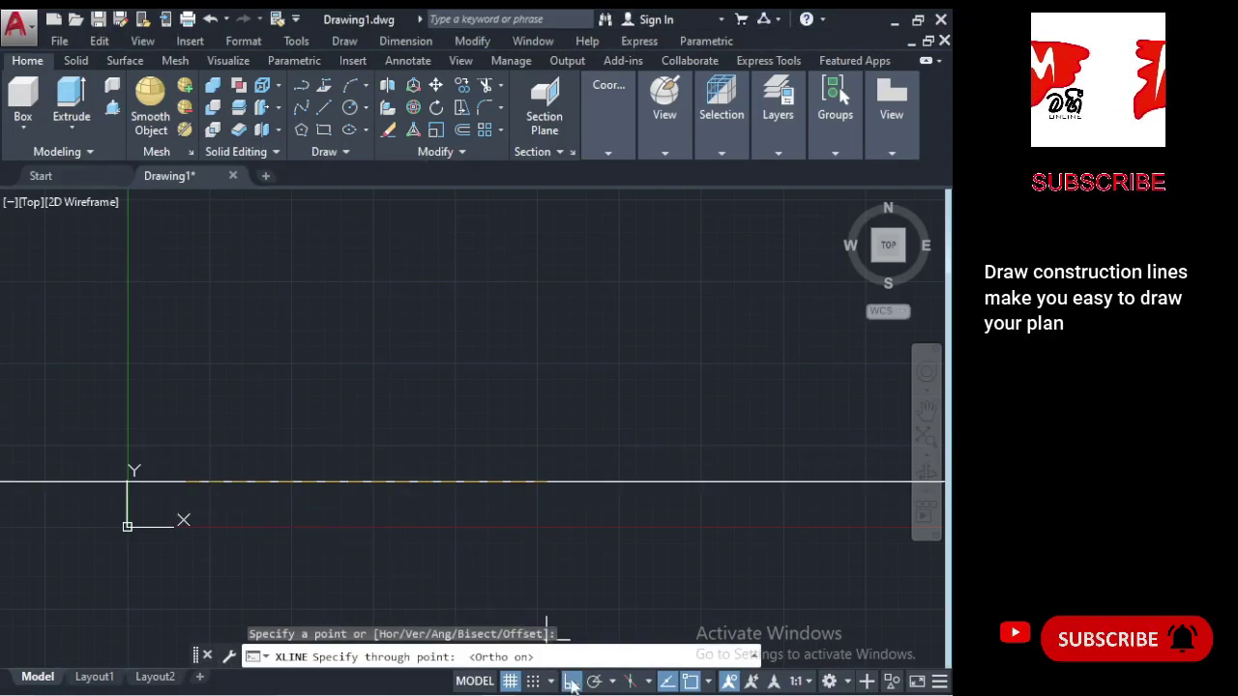
pyautogui.click(393, 480)
pyautogui.press('Return')
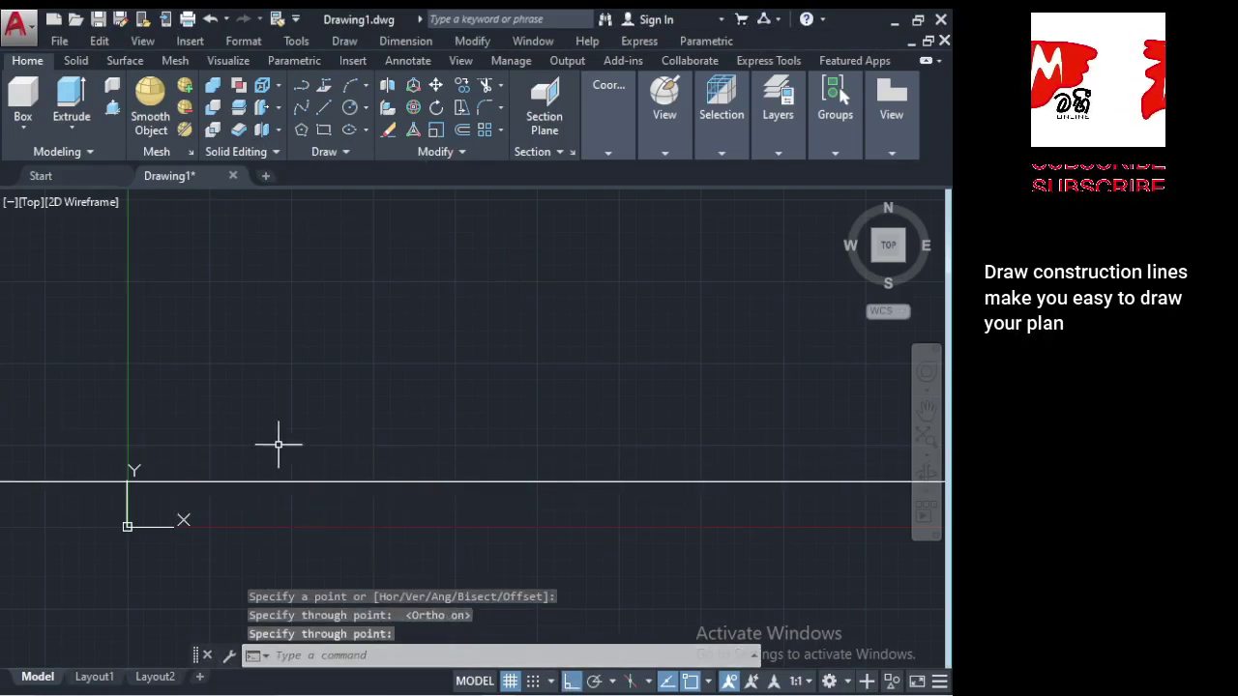
# Draw a vertical construction line through the same point, crossing the horizontal one.
pyautogui.press('Return')
pyautogui.click(185, 481)
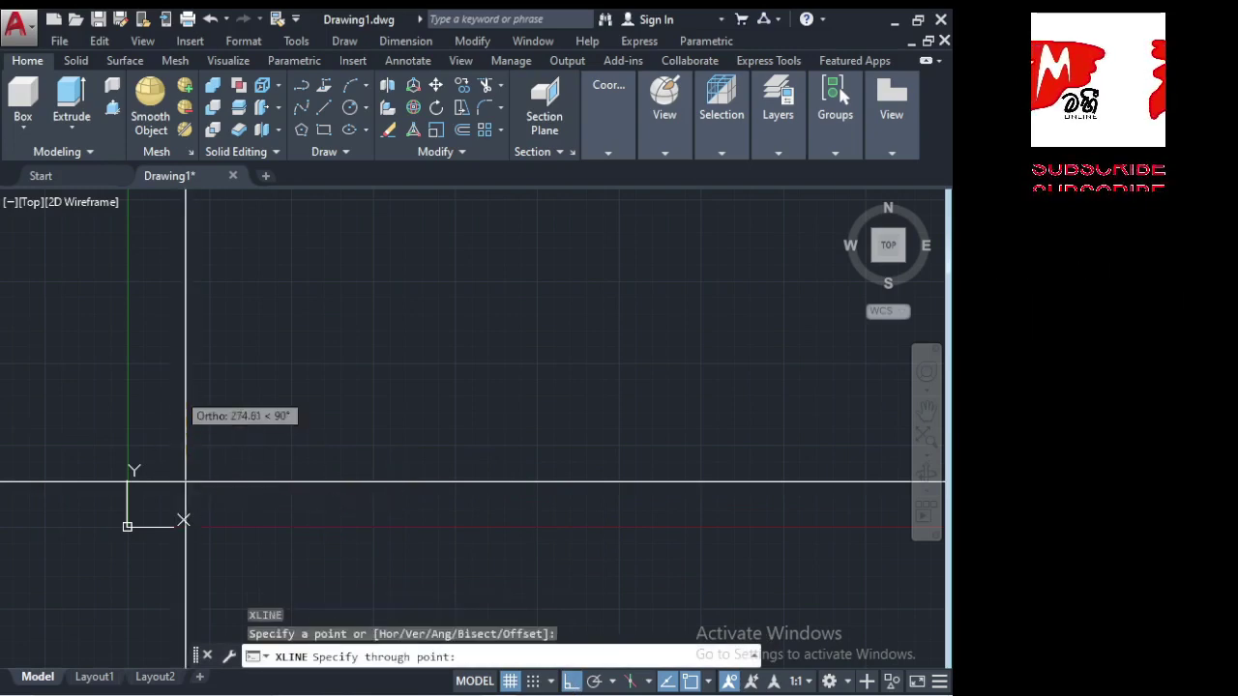
pyautogui.click(177, 390)
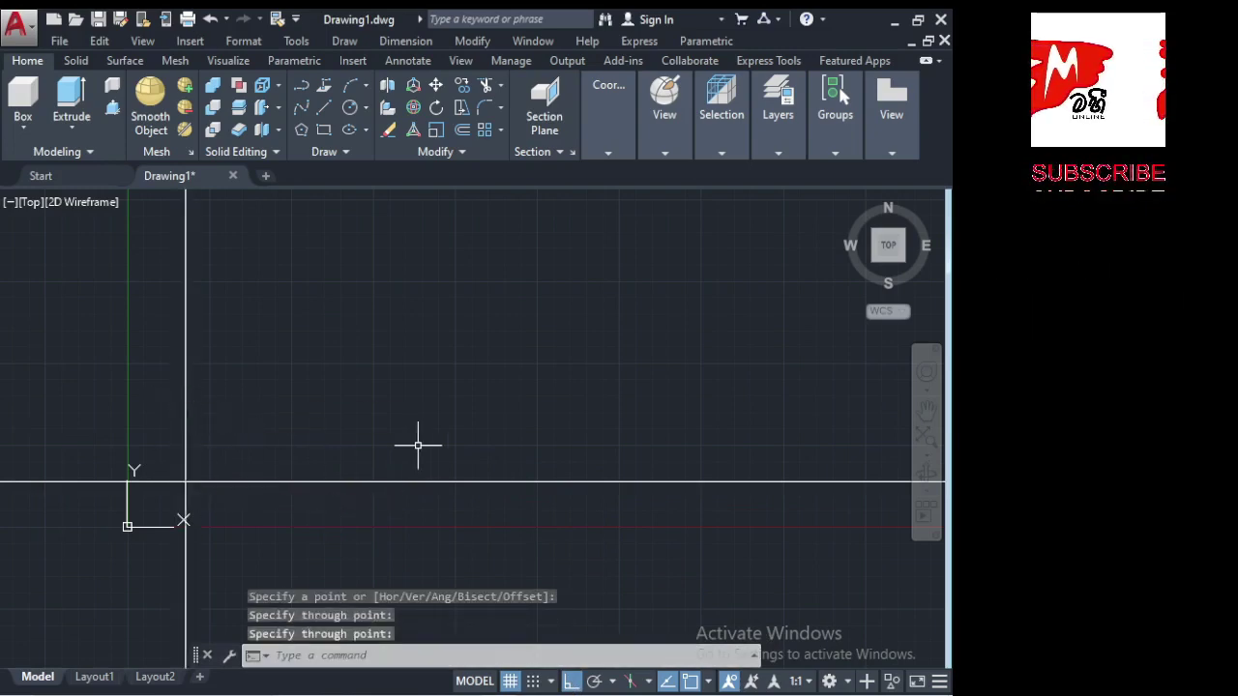
pyautogui.moveTo(418, 445); pyautogui.dragTo(453, 490, button='middle')
pyautogui.scroll(2, 236, 547)
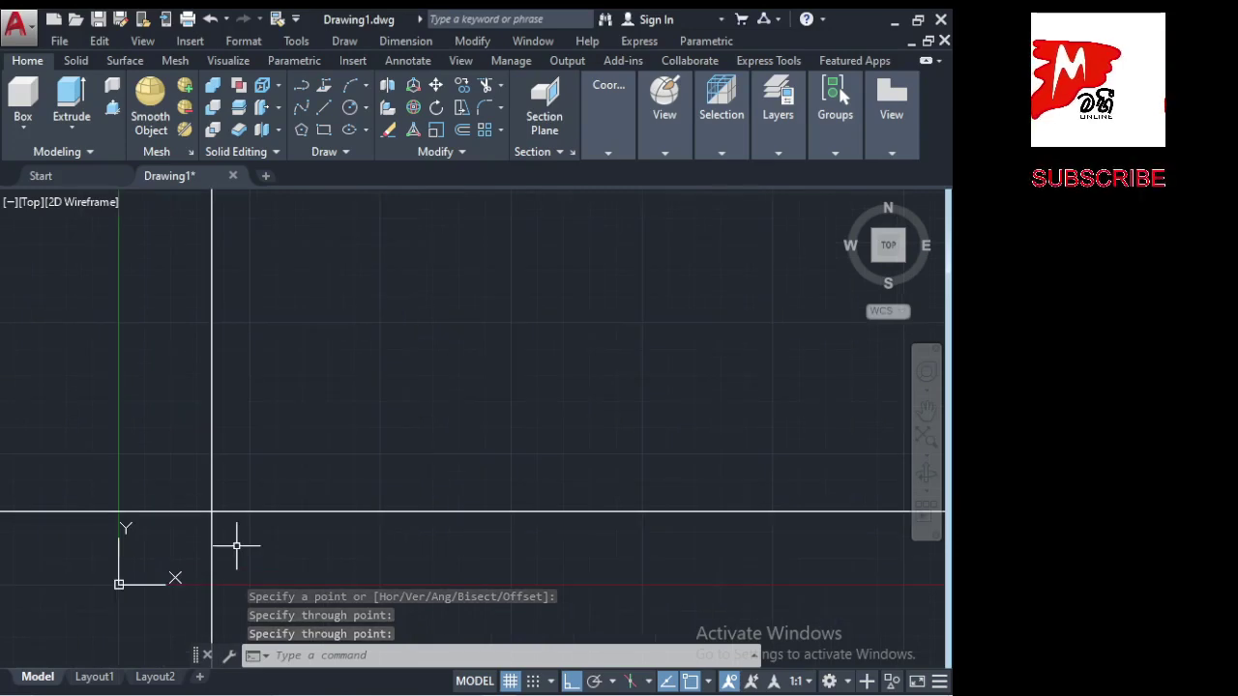
# Offset the vertical construction line 225 units to the right.
pyautogui.click(461, 130)
pyautogui.write('225')
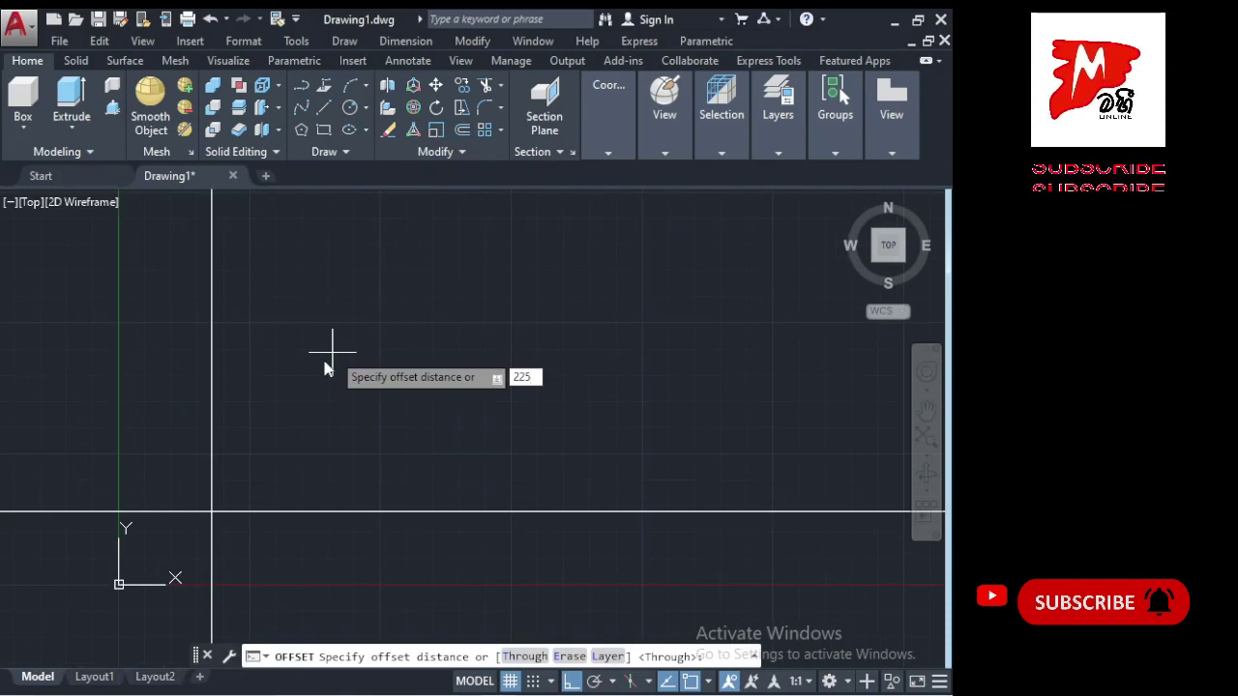
pyautogui.press('Return')
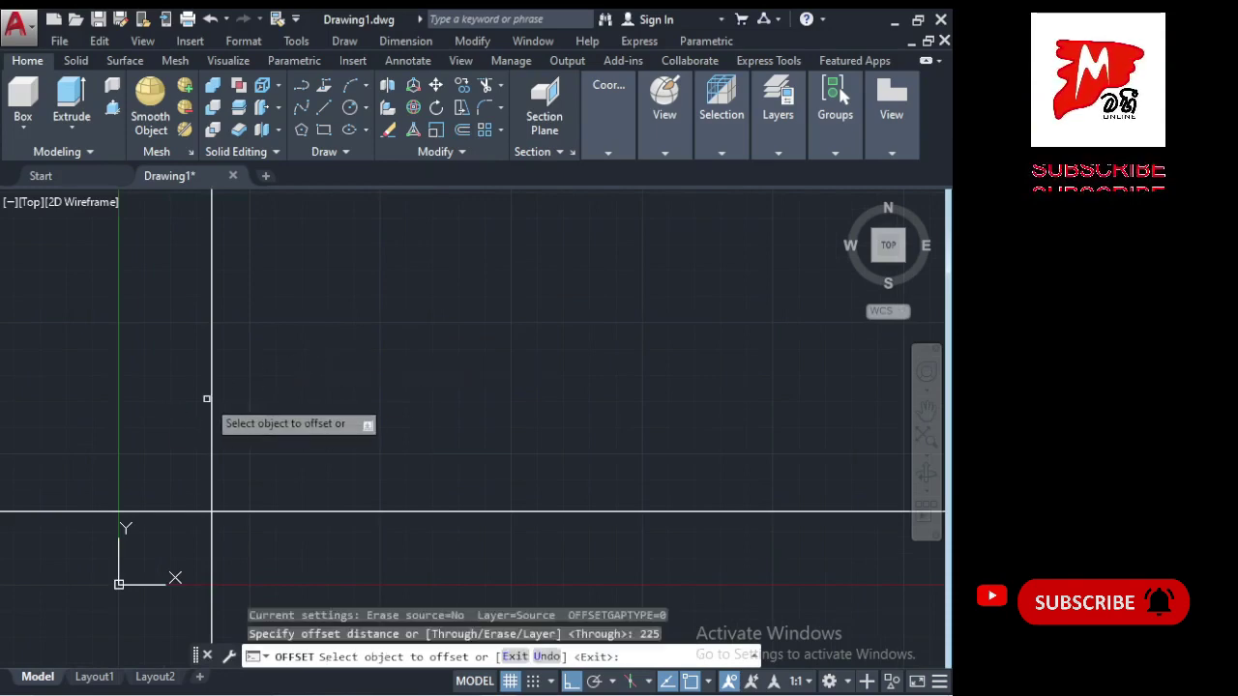
pyautogui.click(211, 397)
pyautogui.click(309, 381)
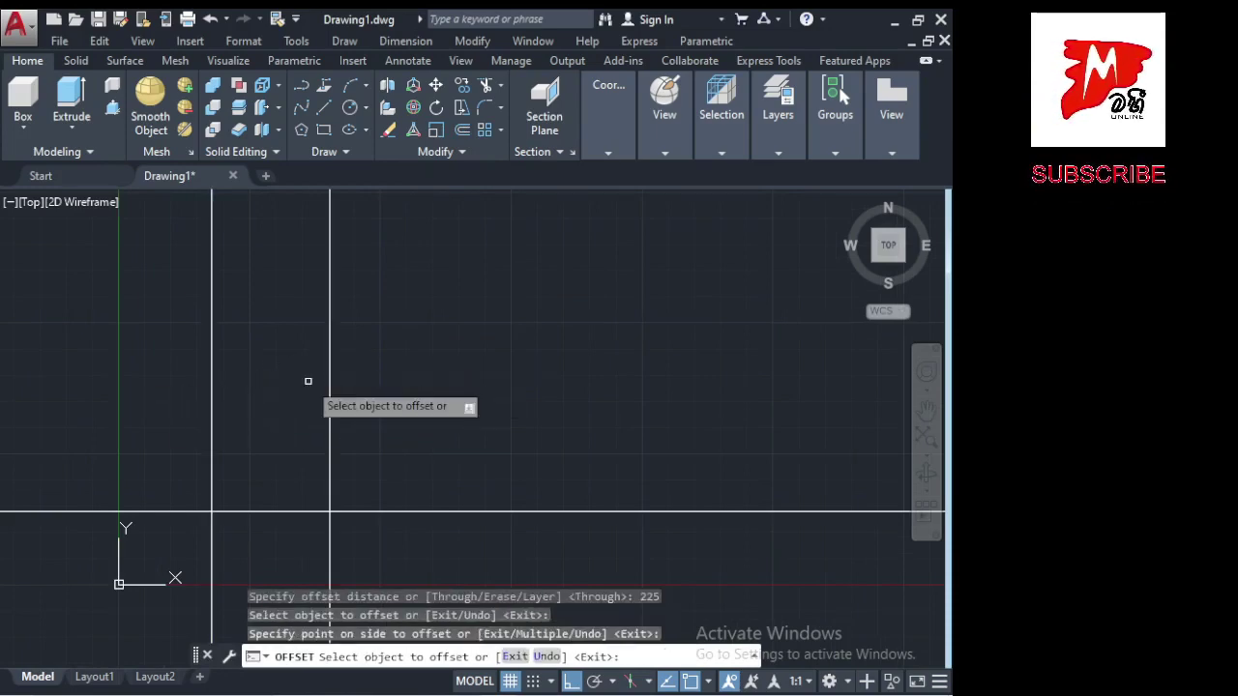
# Offset the horizontal construction line 225 units upward.
pyautogui.scroll(-3, 242, 406)
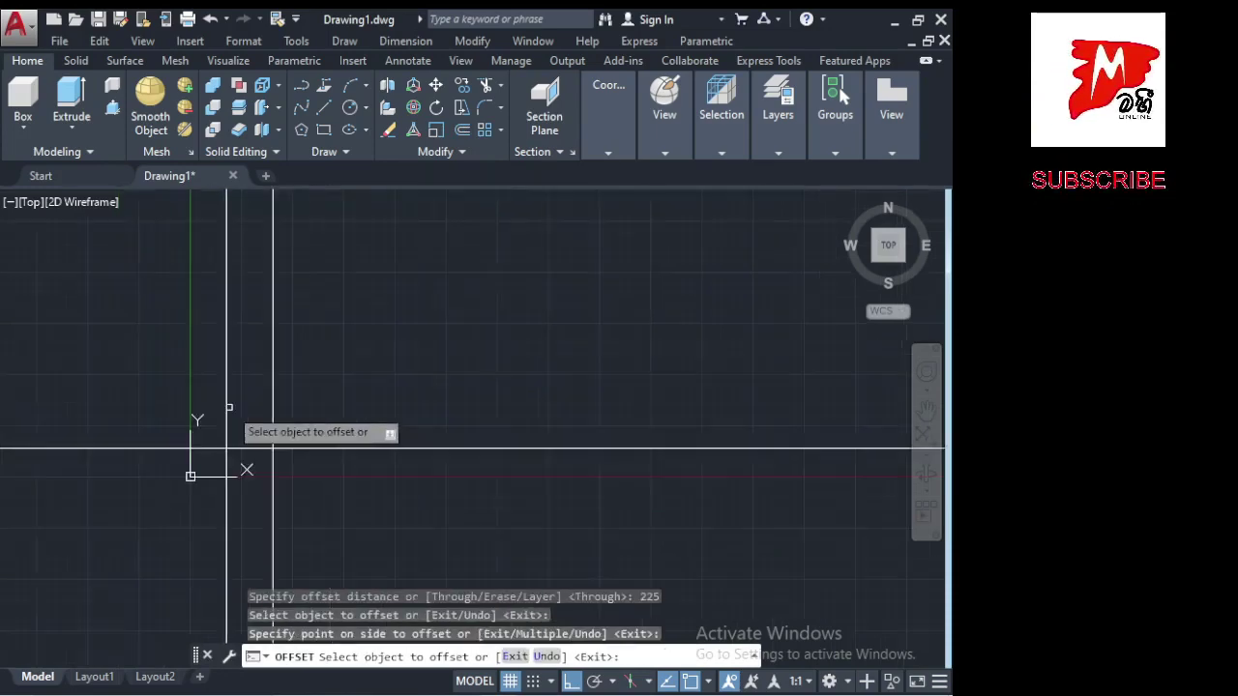
pyautogui.scroll(-5, 236, 414)
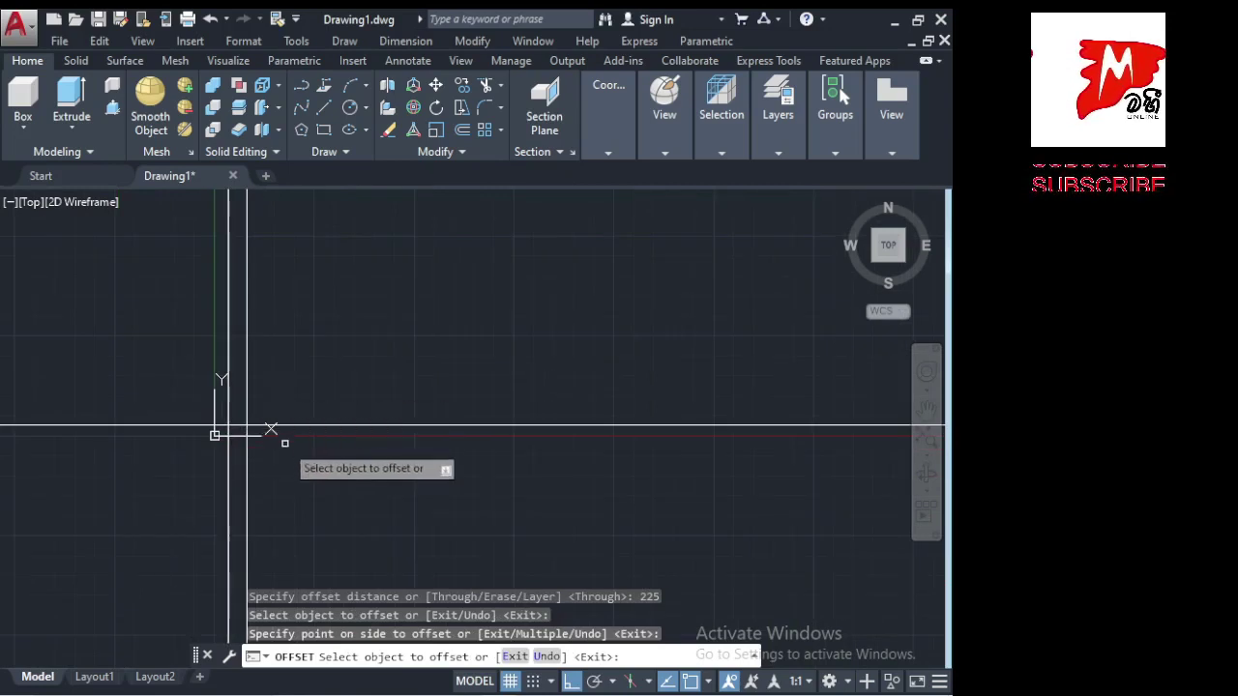
pyautogui.moveTo(250, 379); pyautogui.dragTo(240, 466, button='middle')
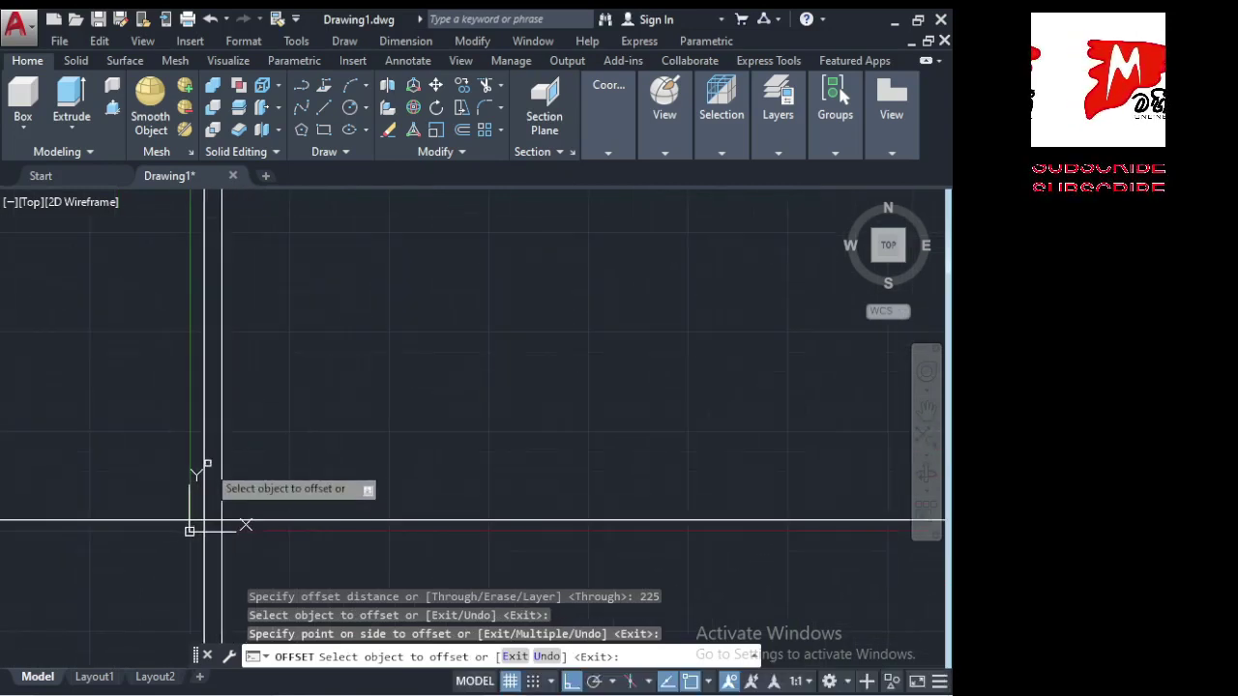
pyautogui.scroll(-2, 270, 479)
pyautogui.moveTo(190, 530); pyautogui.dragTo(273, 530, button='middle')
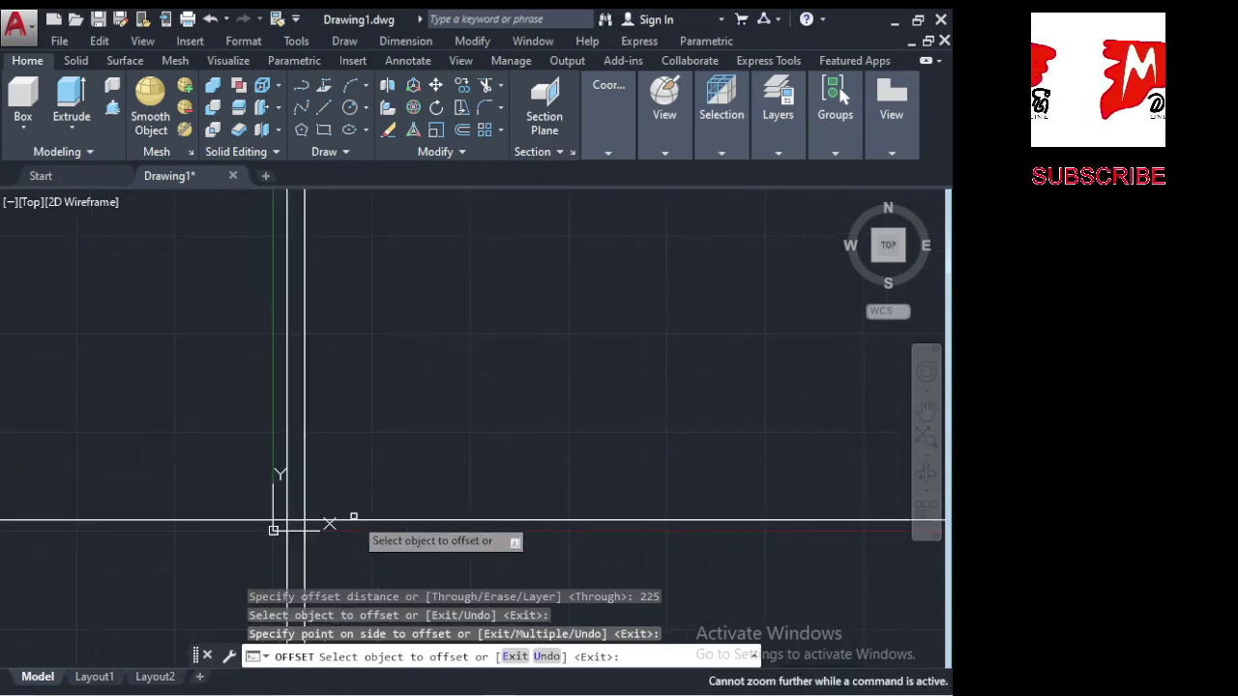
pyautogui.click(355, 523)
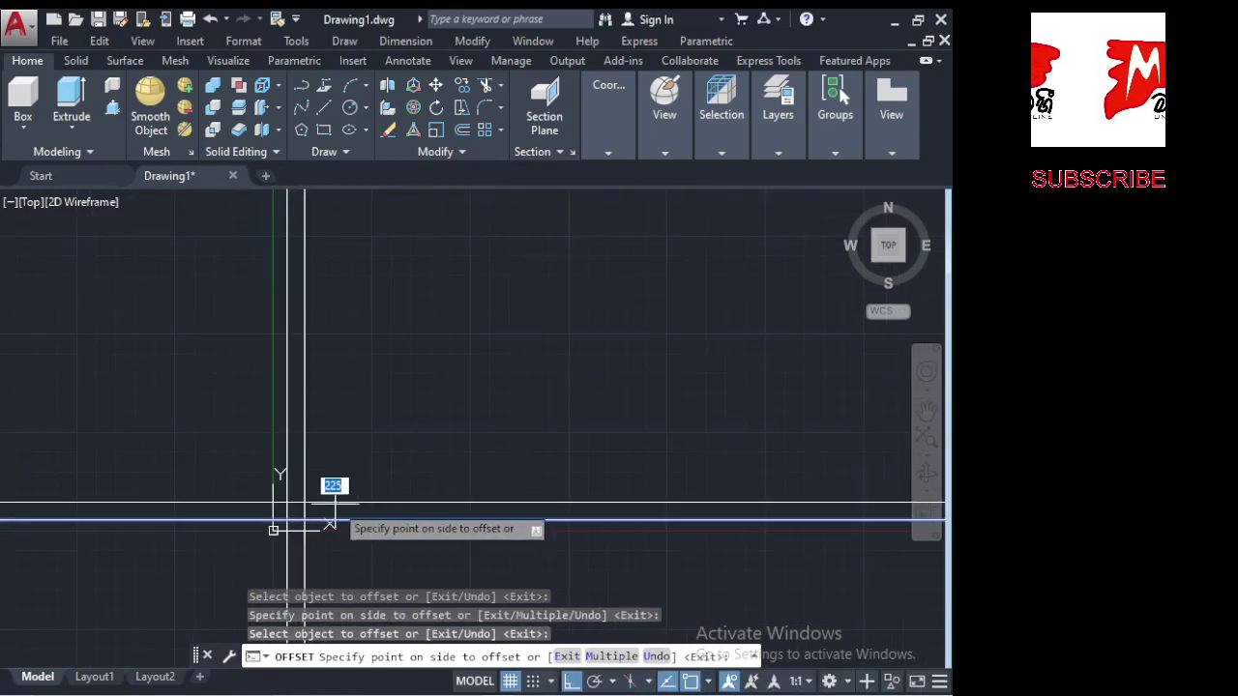
pyautogui.click(399, 443)
pyautogui.press('Escape')
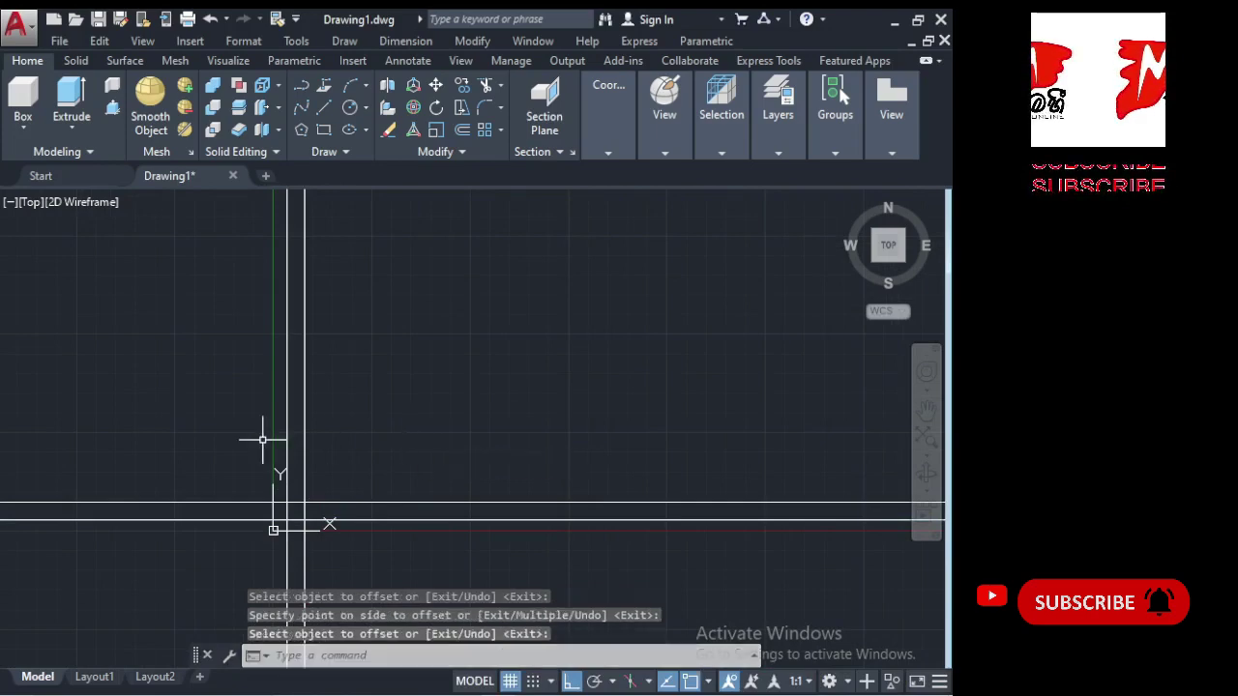
# Restart OFFSET with the O alias to enter a new 3500 distance.
pyautogui.scroll(-3, 91, 442)
pyautogui.moveTo(207, 478); pyautogui.dragTo(221, 549, button='middle')
pyautogui.scroll(2, 193, 541)
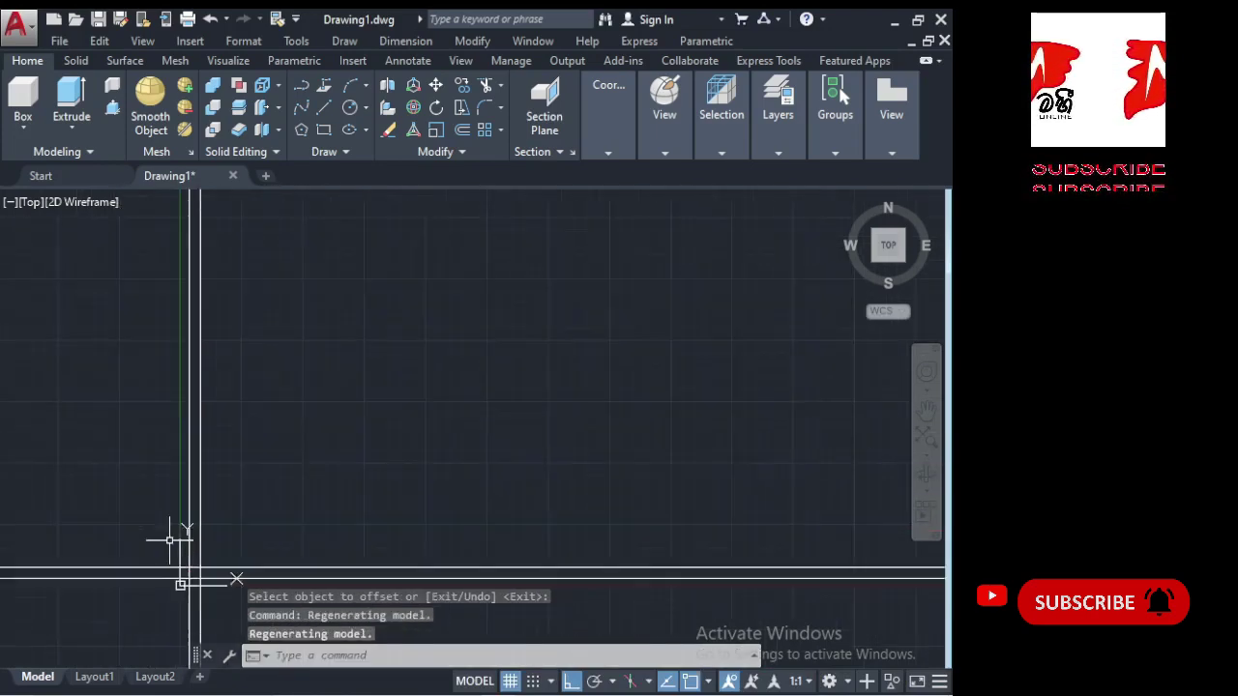
pyautogui.scroll(2, 184, 533)
pyautogui.scroll(2, 169, 503)
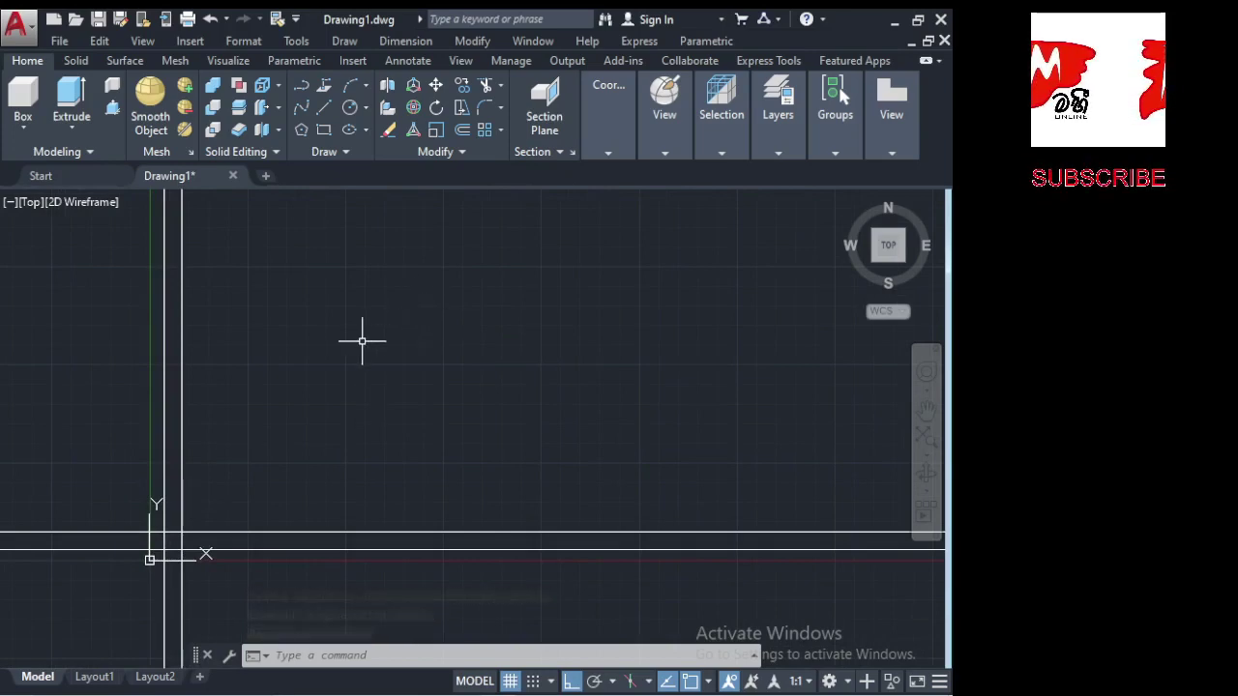
pyautogui.write('o')
pyautogui.press('Return')
pyautogui.write('3500')
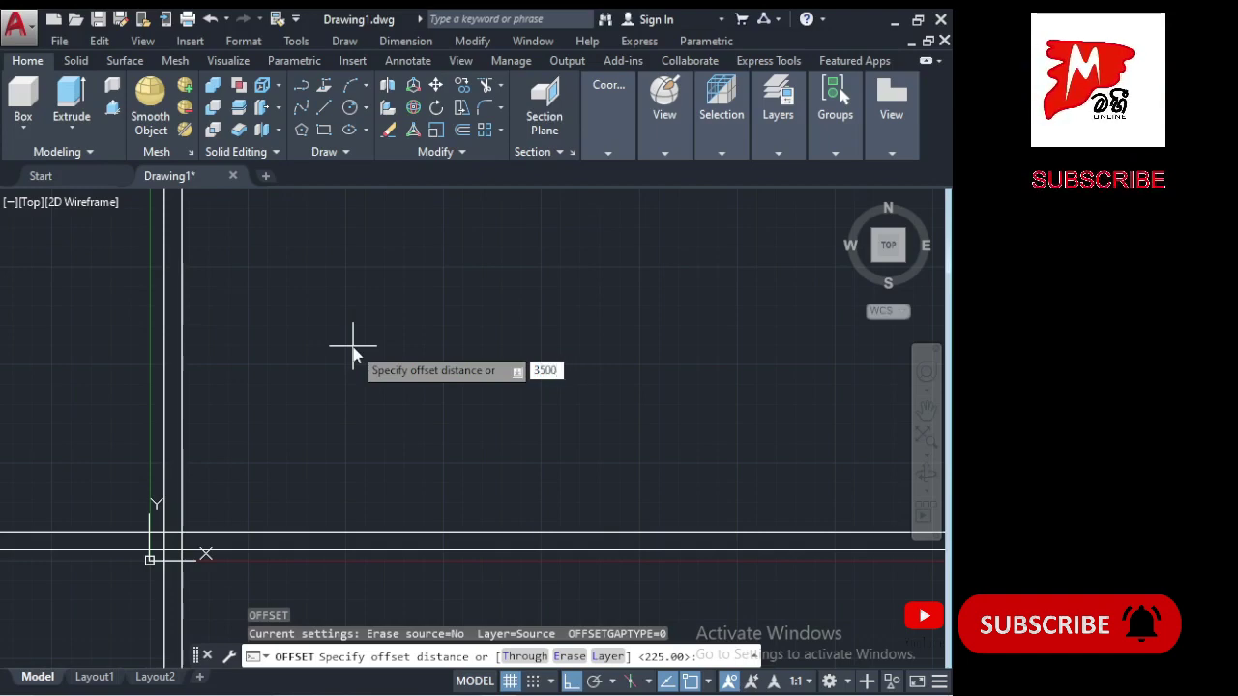
# Offset the inner vertical wall line 3500 units to the right.
pyautogui.press('Return')
pyautogui.click(182, 387)
pyautogui.click(428, 368)
pyautogui.scroll(-4, 164, 366)
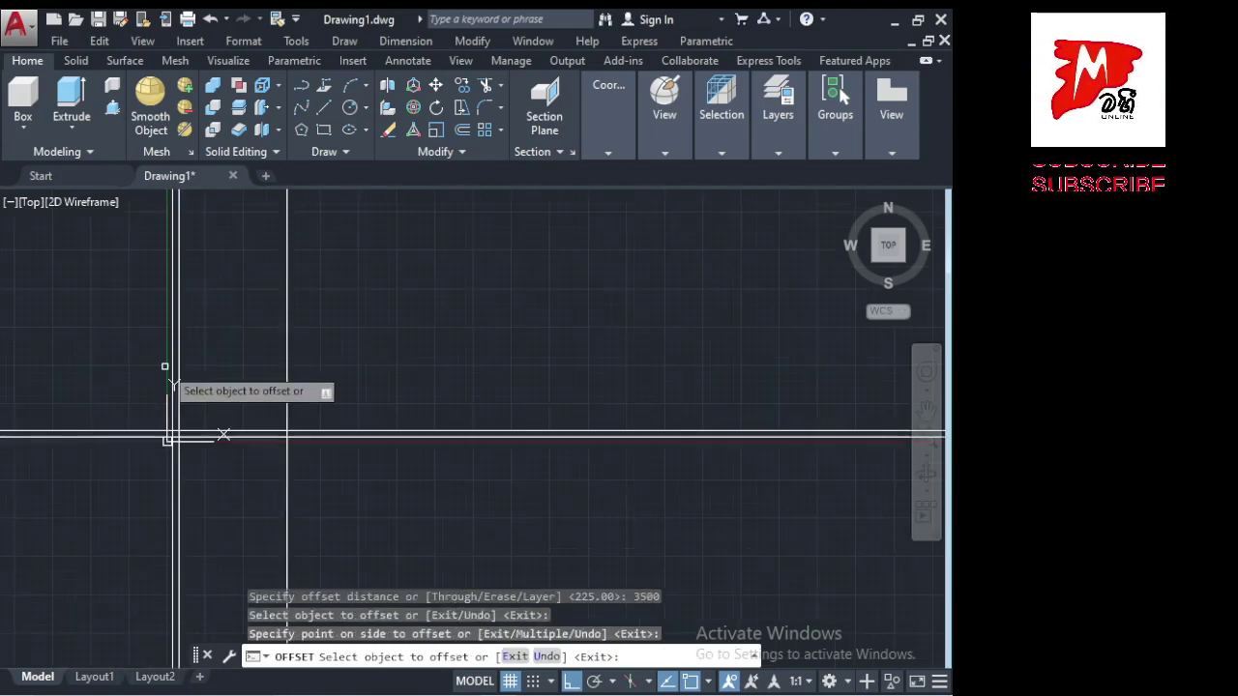
pyautogui.moveTo(171, 415); pyautogui.dragTo(166, 575, button='middle')
pyautogui.scroll(2, 236, 580)
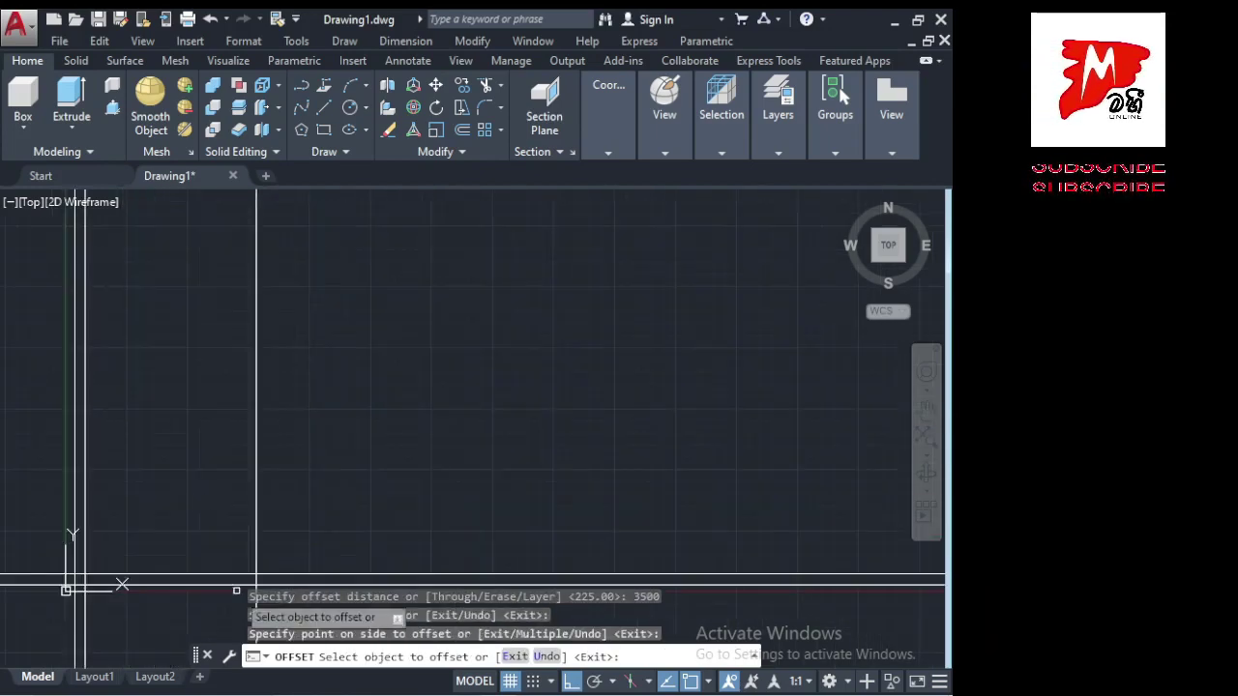
pyautogui.moveTo(236, 590); pyautogui.dragTo(242, 529, button='middle')
pyautogui.press('Return')
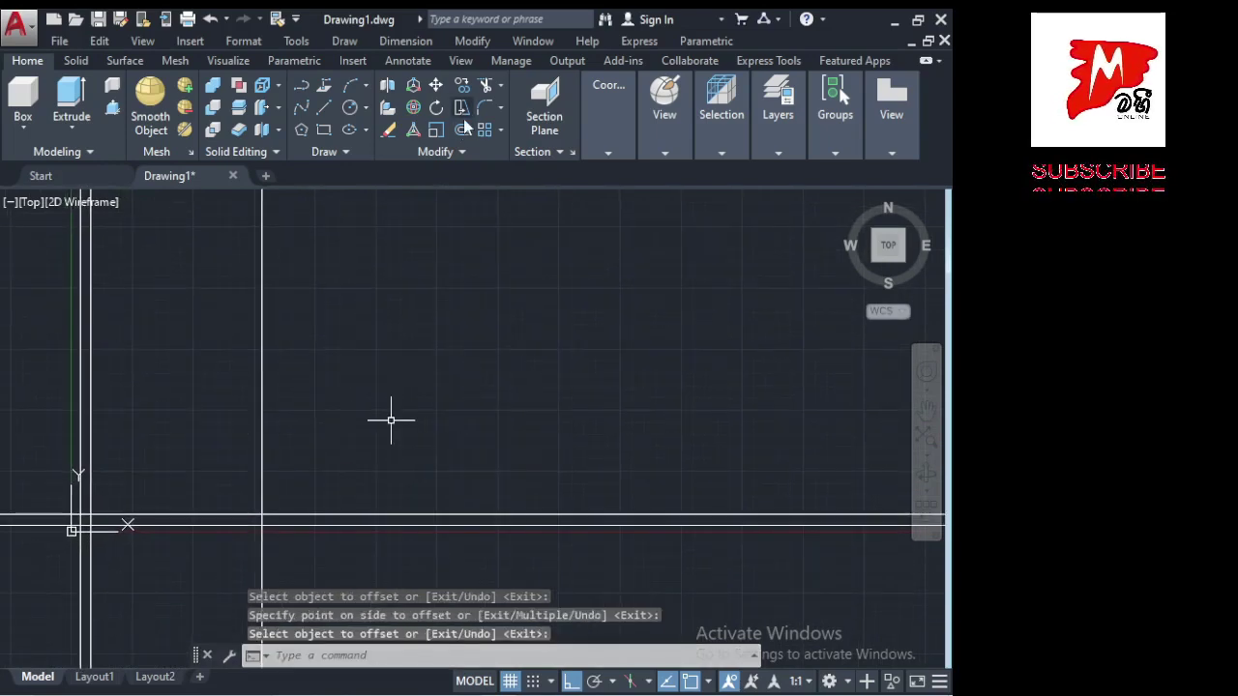
# Copy the new 3500 line by the 225 wall thickness to form a partition.
pyautogui.click(467, 127)
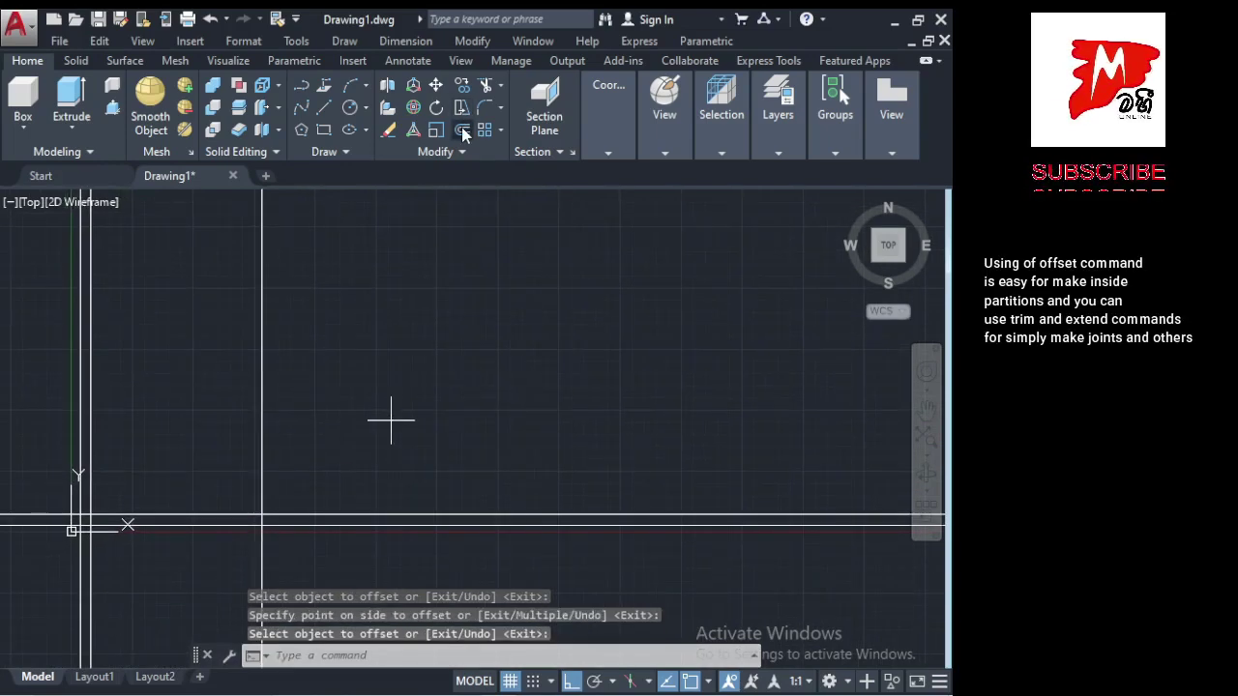
pyautogui.click(262, 513)
pyautogui.click(262, 521)
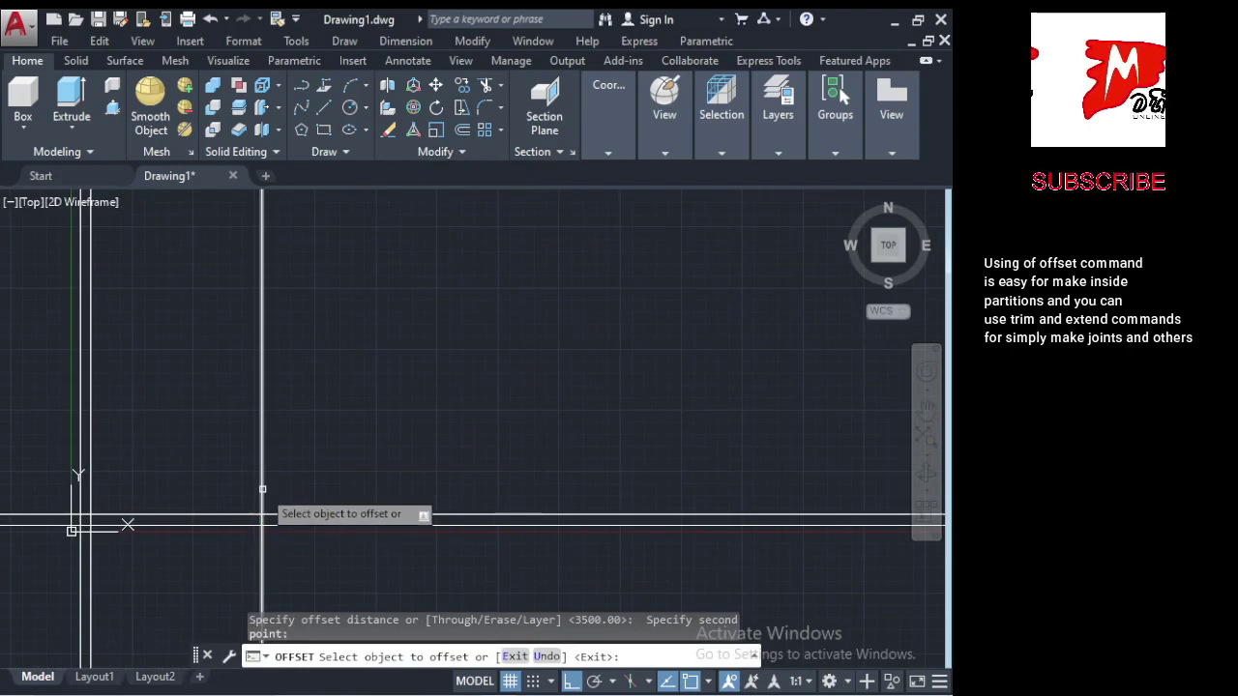
pyautogui.click(262, 489)
pyautogui.click(359, 484)
pyautogui.press('Return')
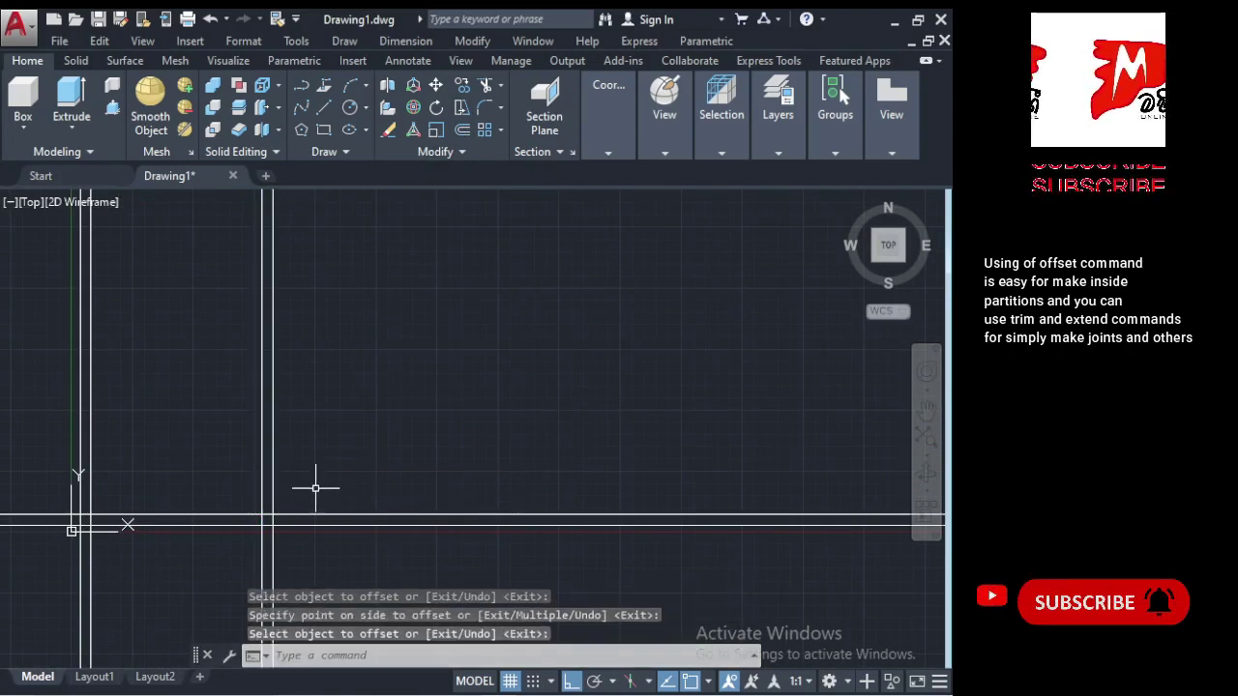
pyautogui.moveTo(368, 435); pyautogui.dragTo(350, 480, button='middle')
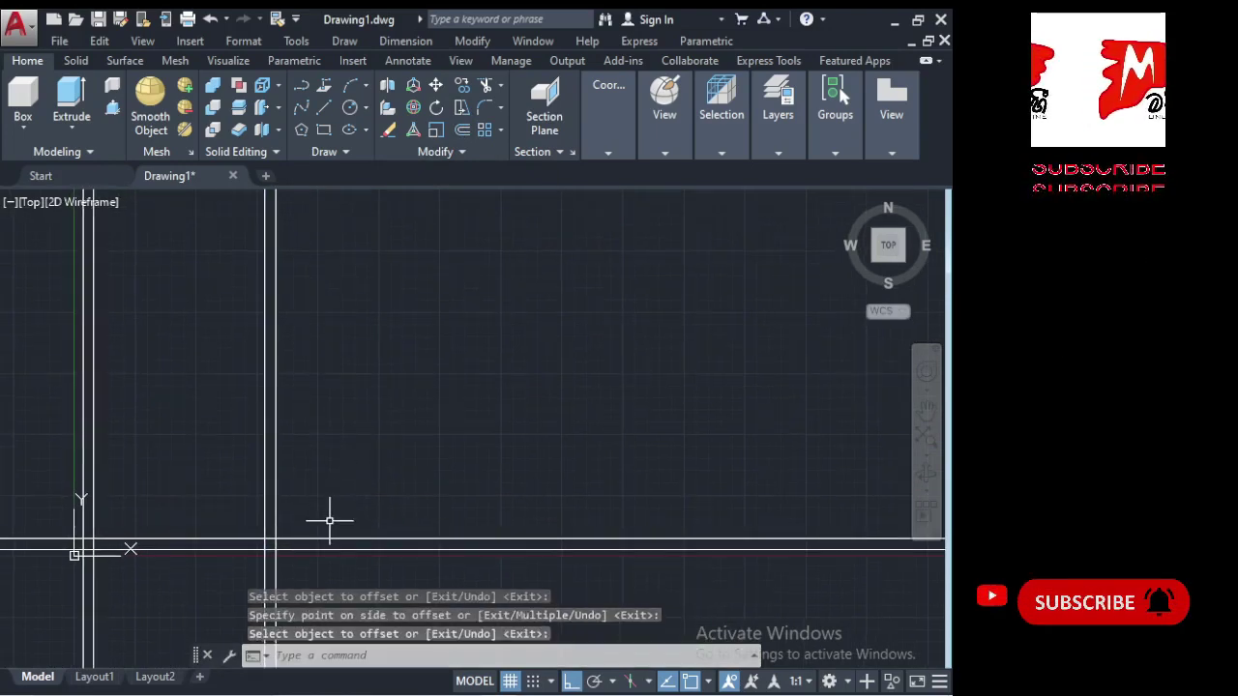
pyautogui.press('Return')
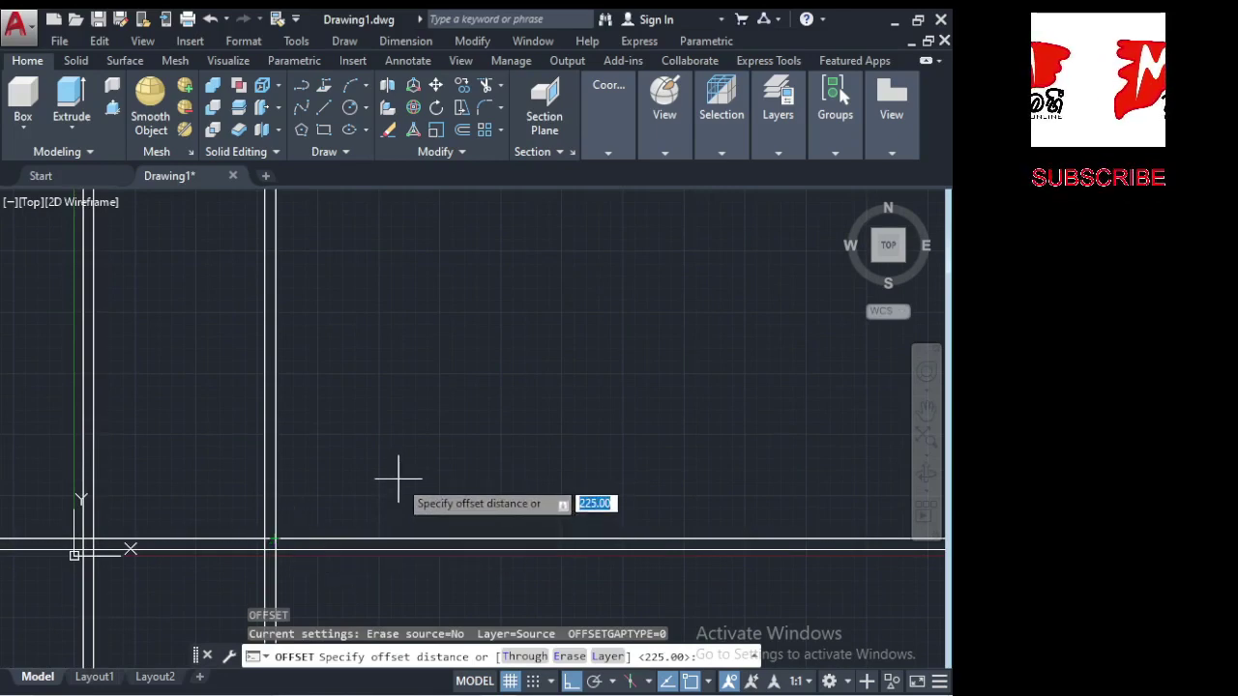
pyautogui.write('8200')
# Offset the bottom horizontal line by 8200 to set the far side of the layout.
pyautogui.press('Return')
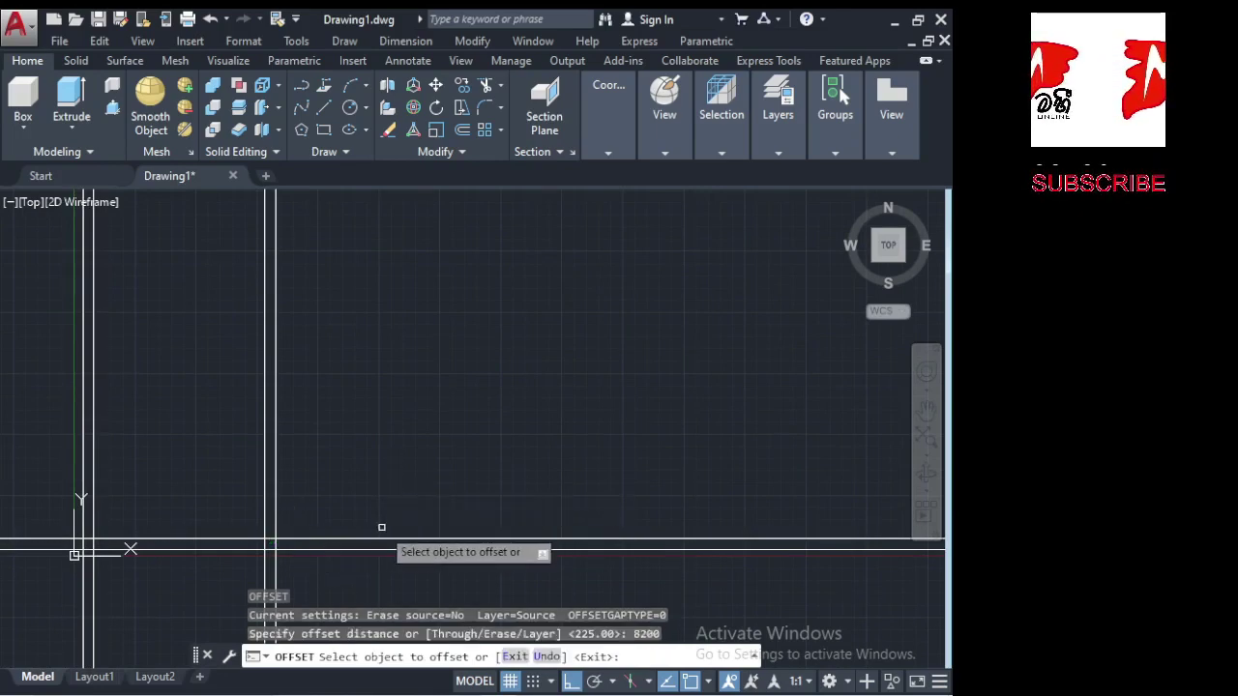
pyautogui.click(376, 535)
pyautogui.scroll(-6, 377, 535)
pyautogui.click(392, 465)
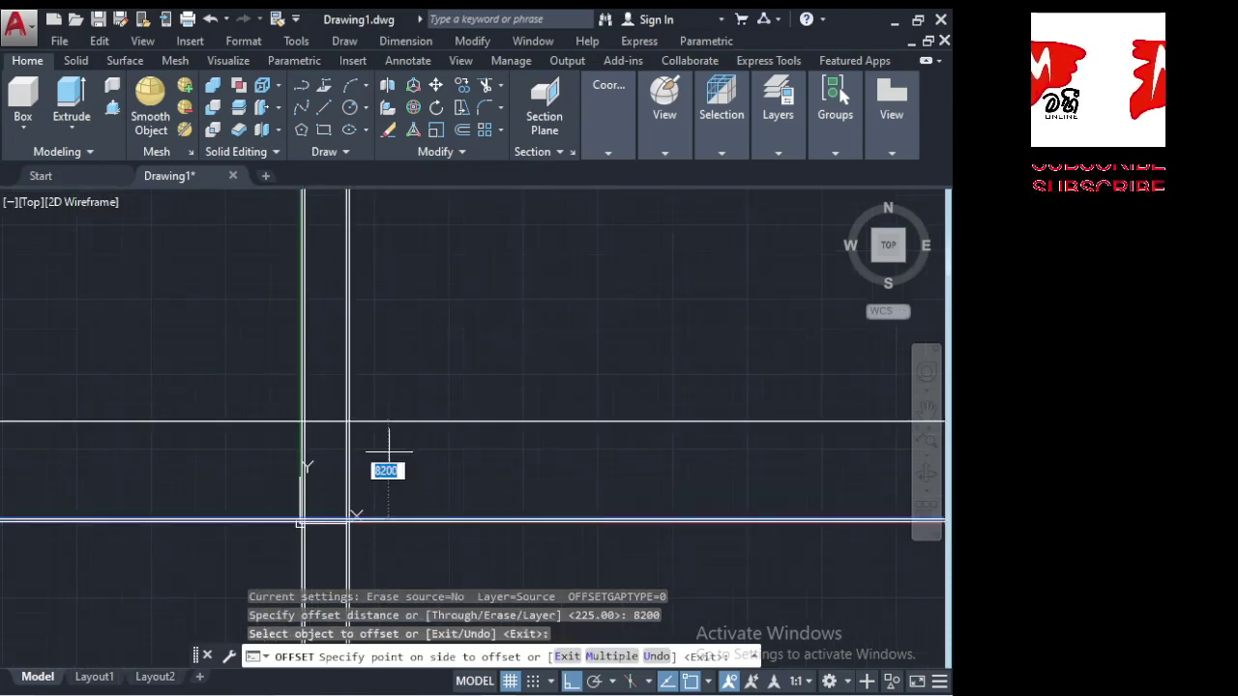
pyautogui.scroll(4, 393, 419)
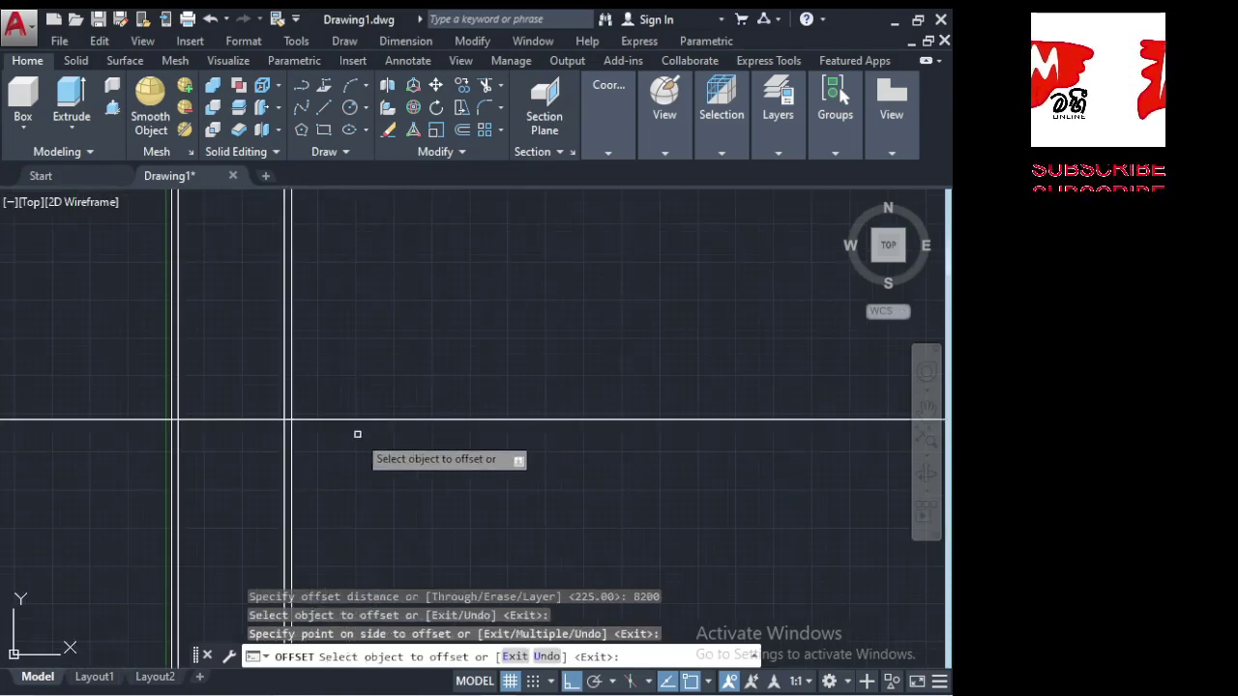
pyautogui.press('Return')
pyautogui.press('Return')
# Double the horizontal wall line upward at the wall thickness picked from two points.
pyautogui.click(287, 421)
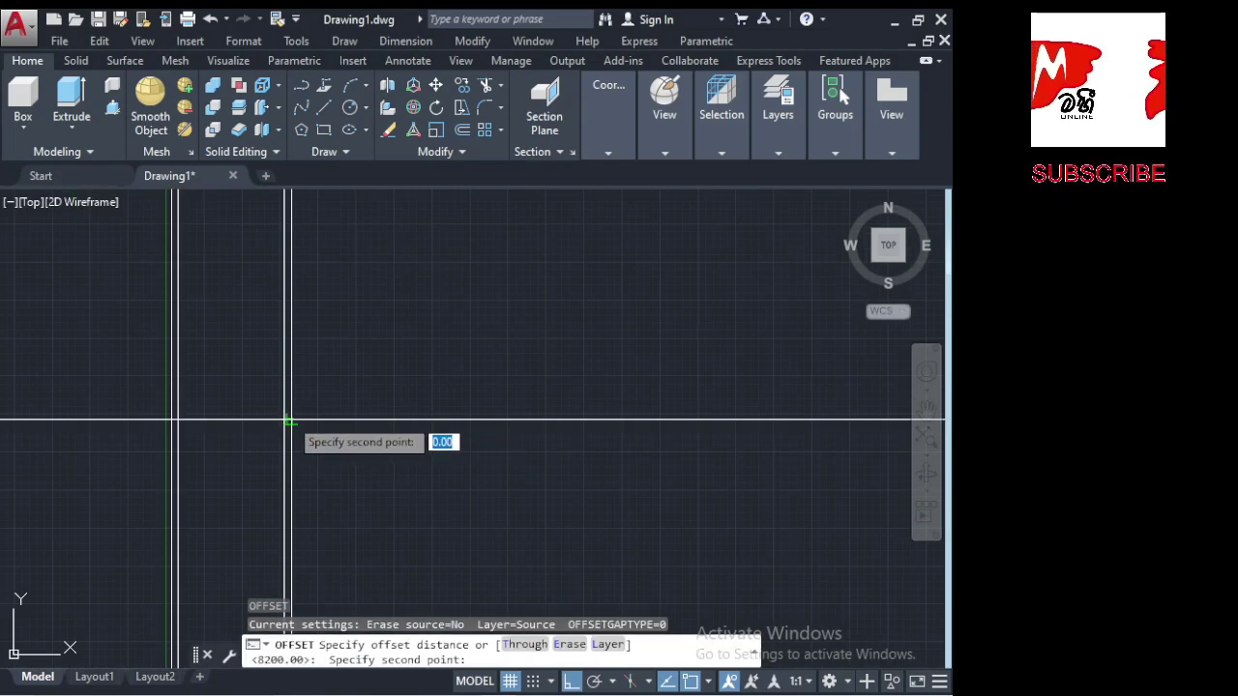
pyautogui.click(303, 422)
pyautogui.click(306, 420)
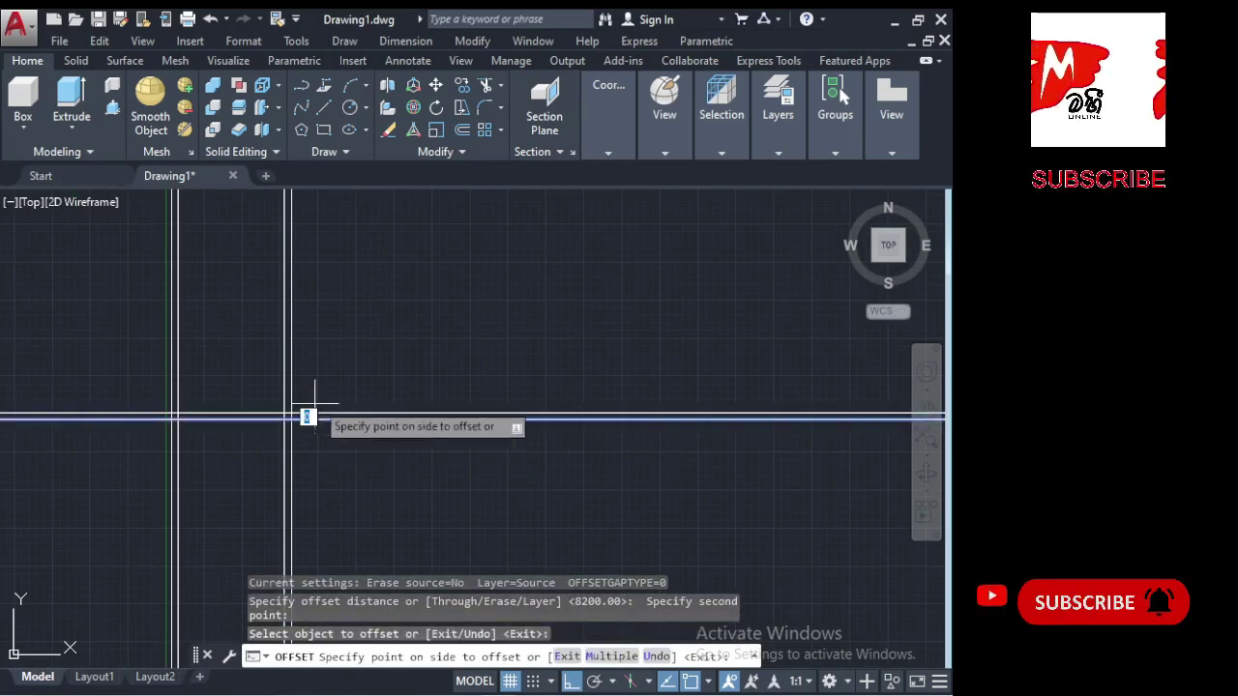
pyautogui.click(312, 404)
pyautogui.scroll(2, 303, 464)
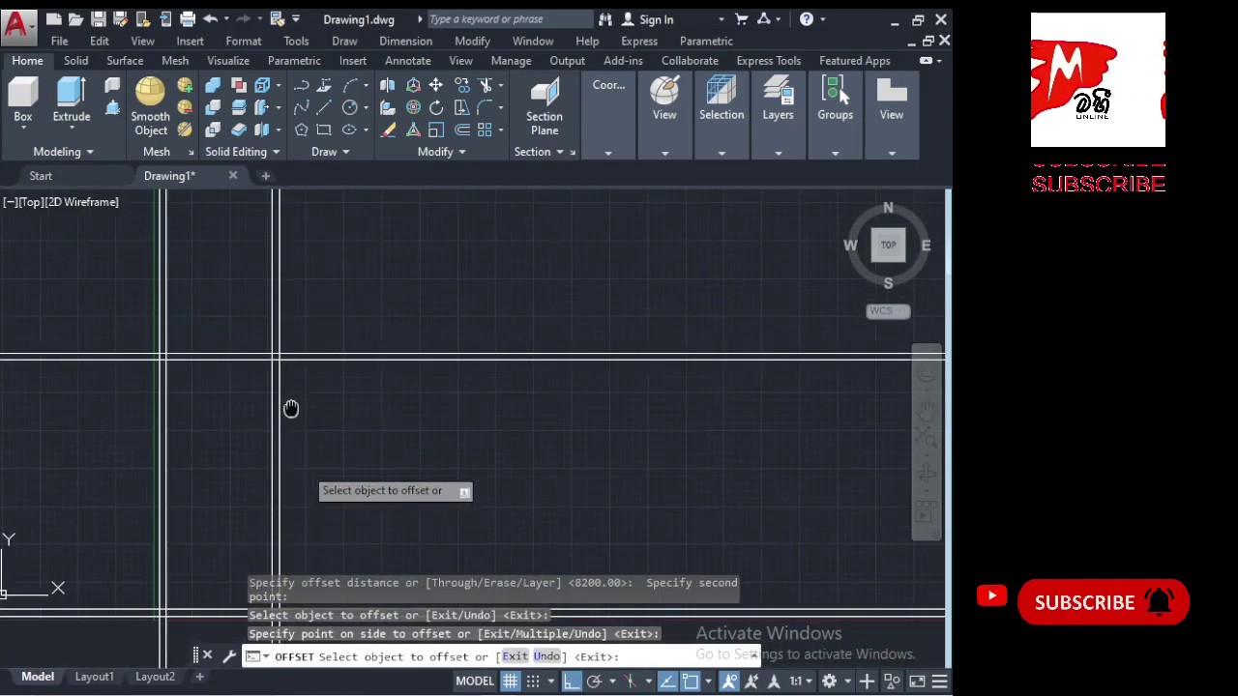
pyautogui.scroll(-2, 145, 377)
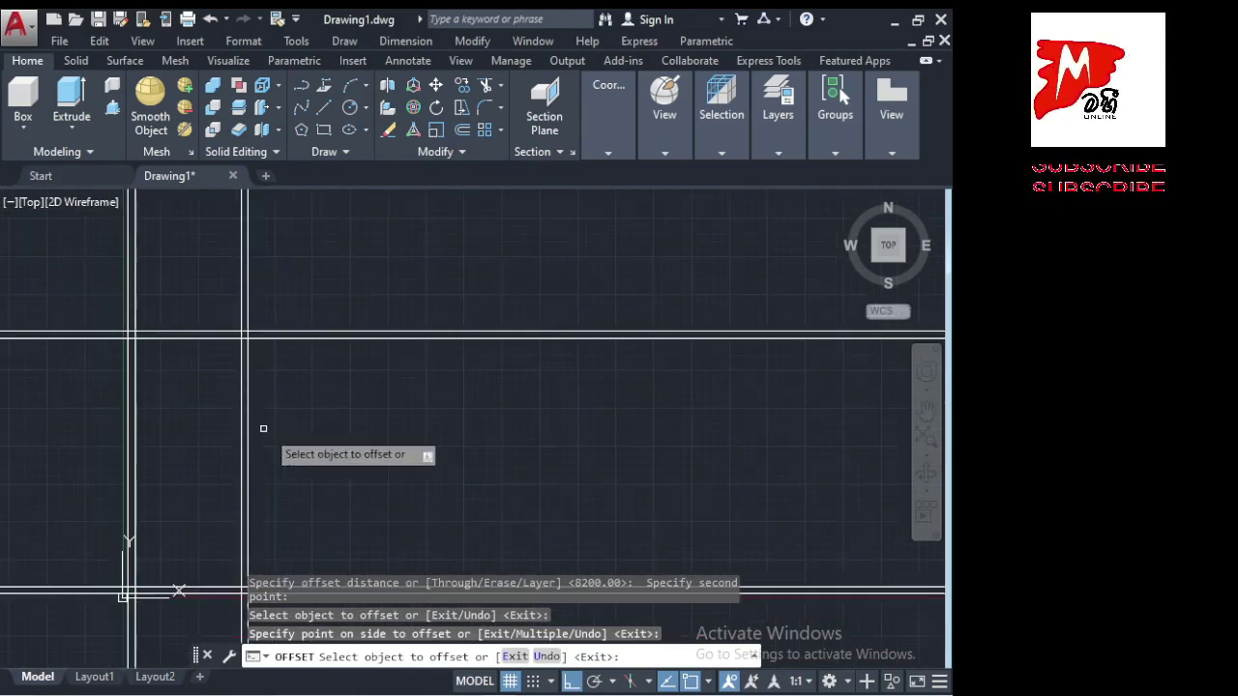
pyautogui.press('Return')
pyautogui.moveTo(286, 440); pyautogui.dragTo(234, 413, button='middle')
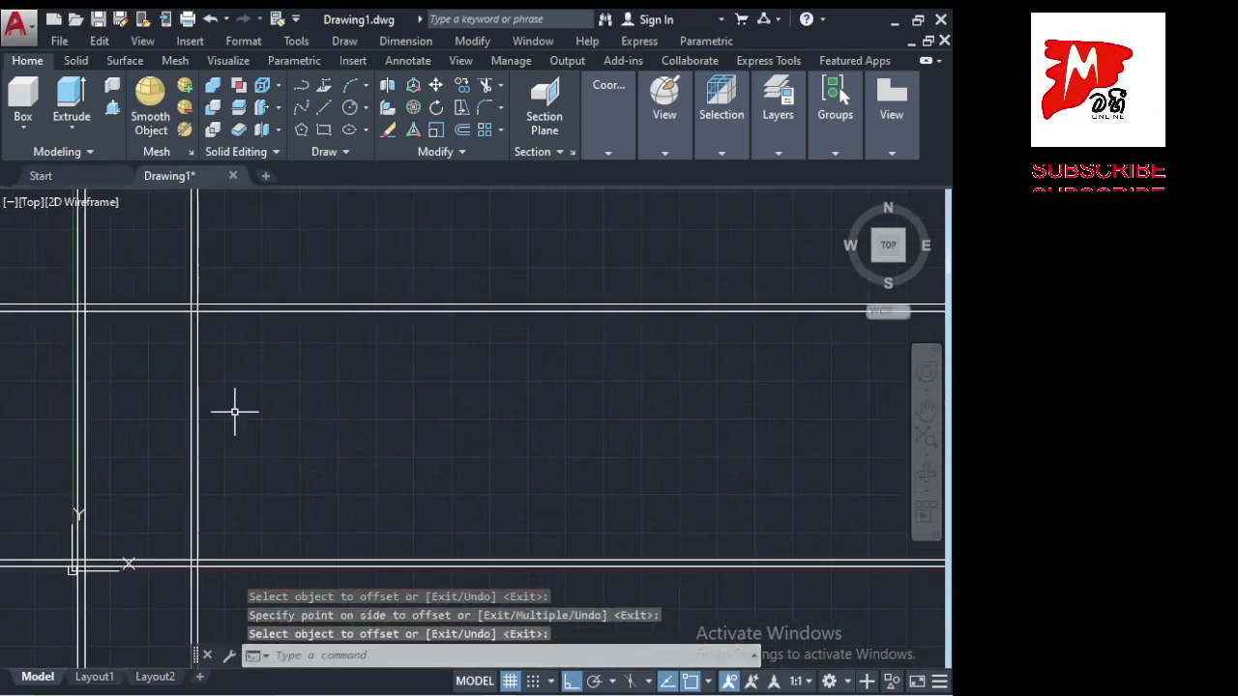
pyautogui.press('Return')
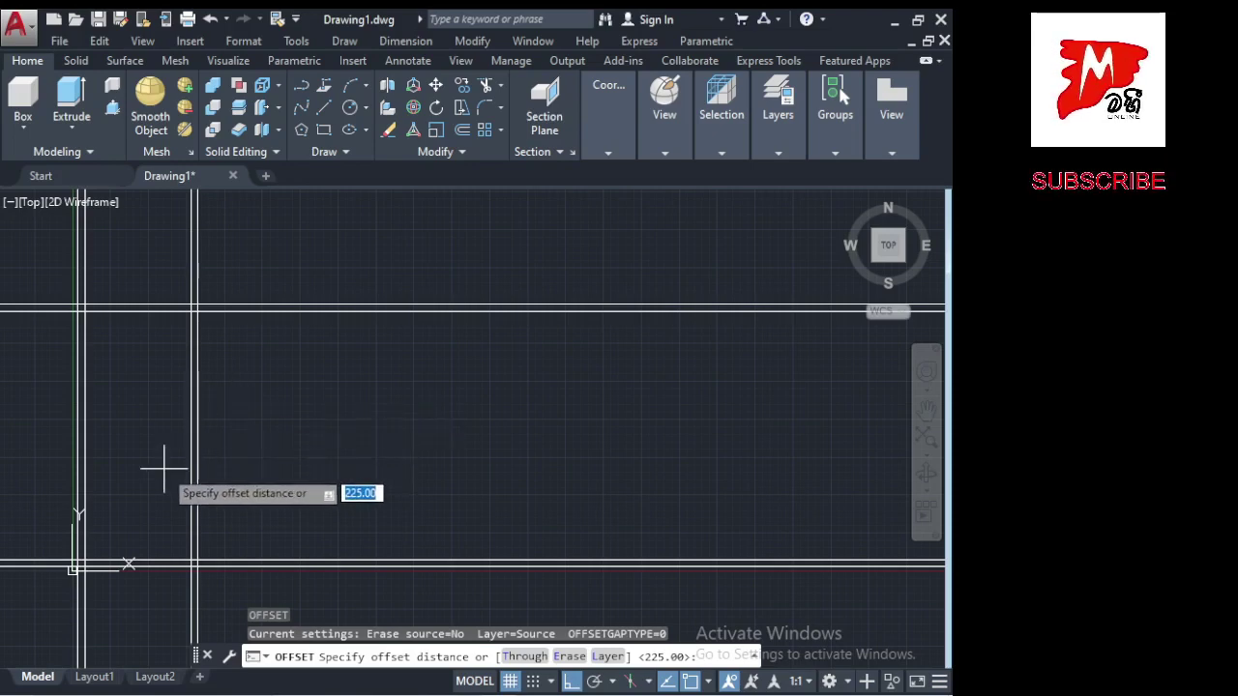
# Offset the bottom wall line 3000 units upward to start a new partition.
pyautogui.press('Return')
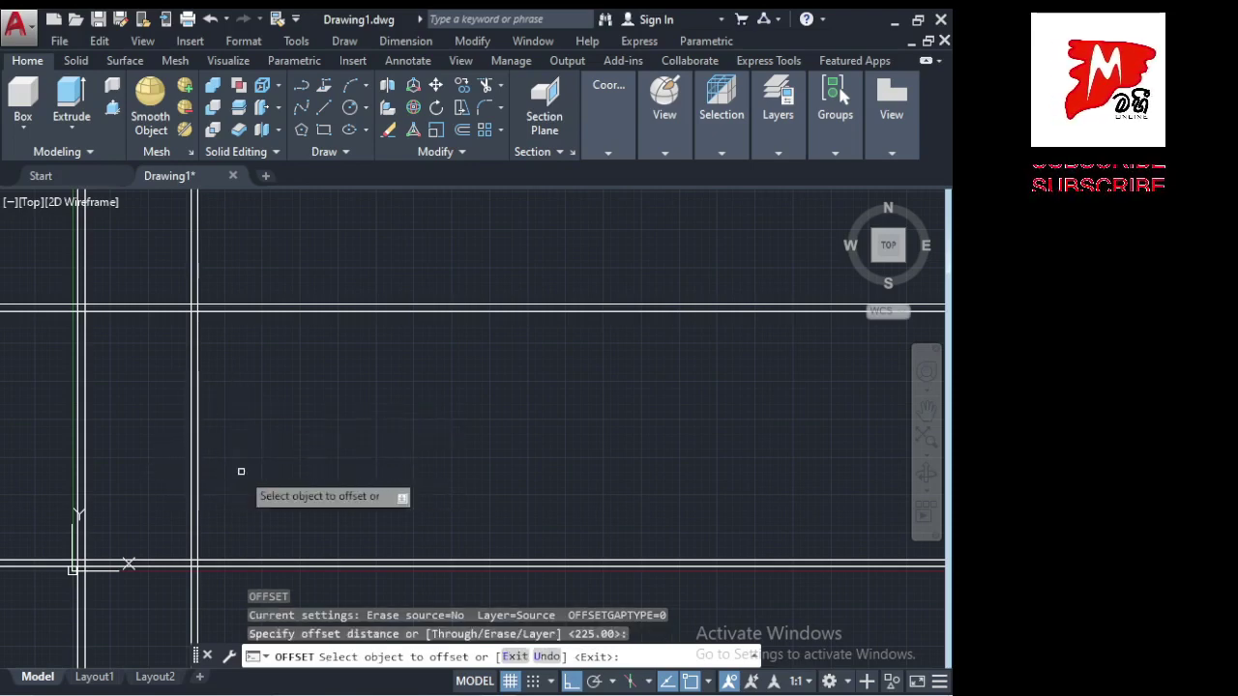
pyautogui.press('Return')
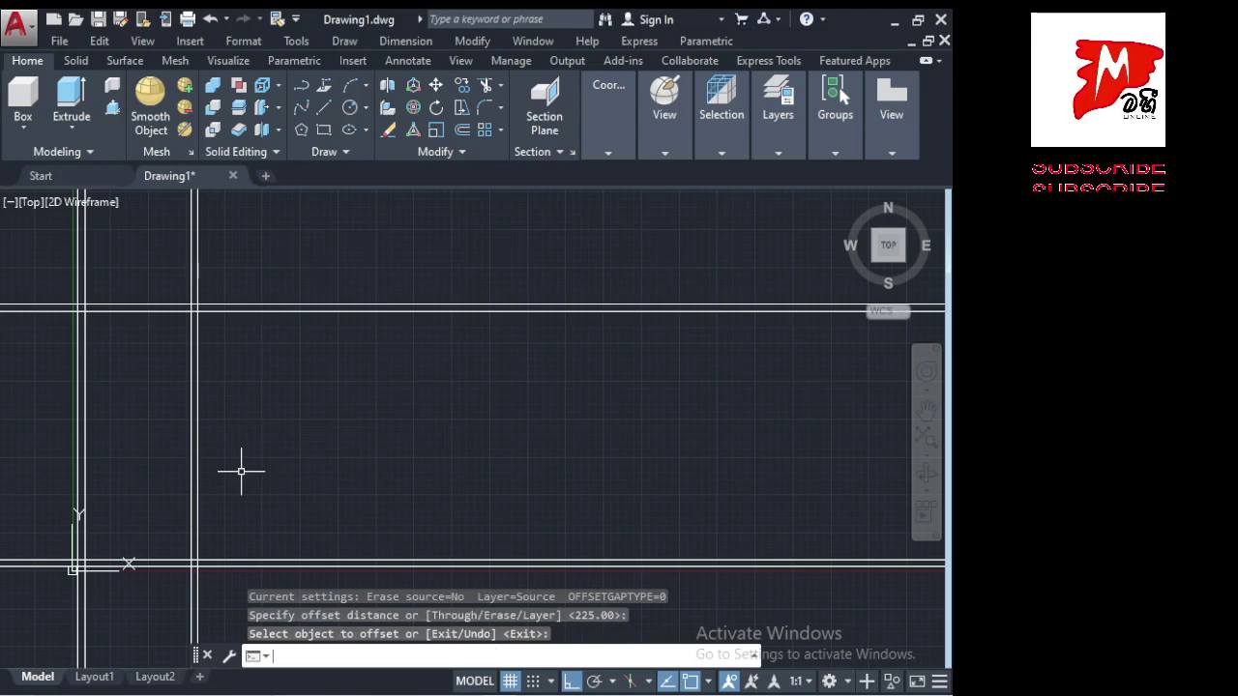
pyautogui.press('Return')
pyautogui.write('3000')
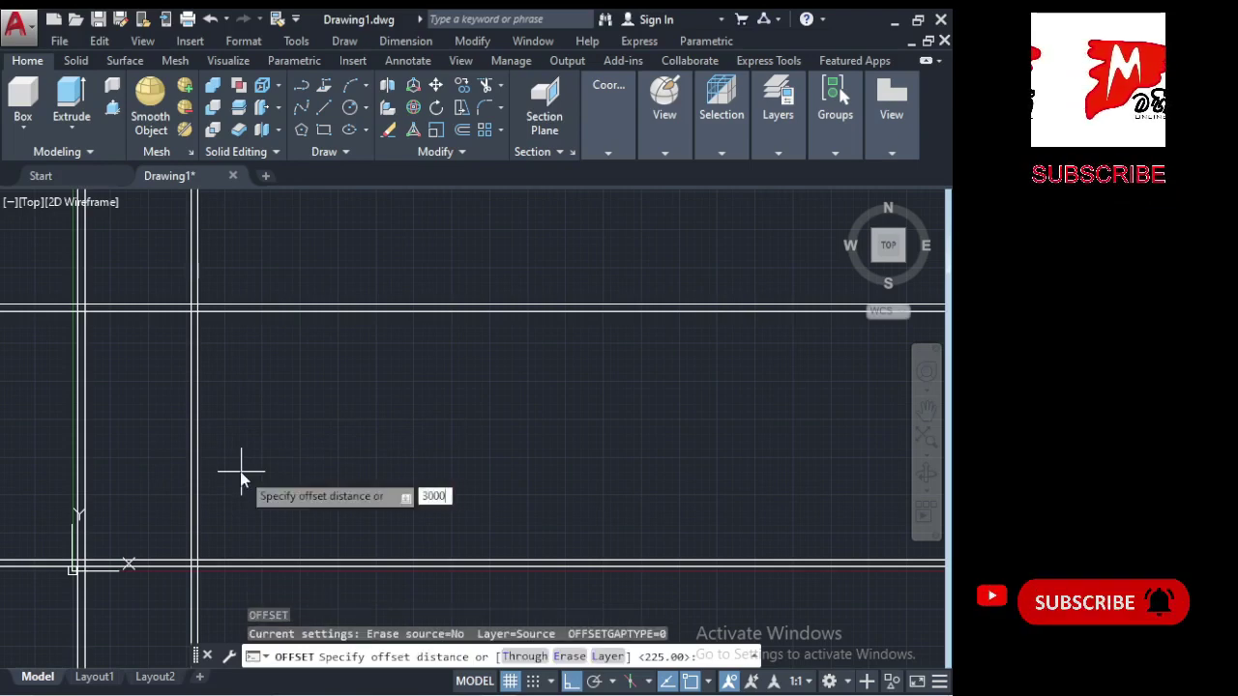
pyautogui.press('Return')
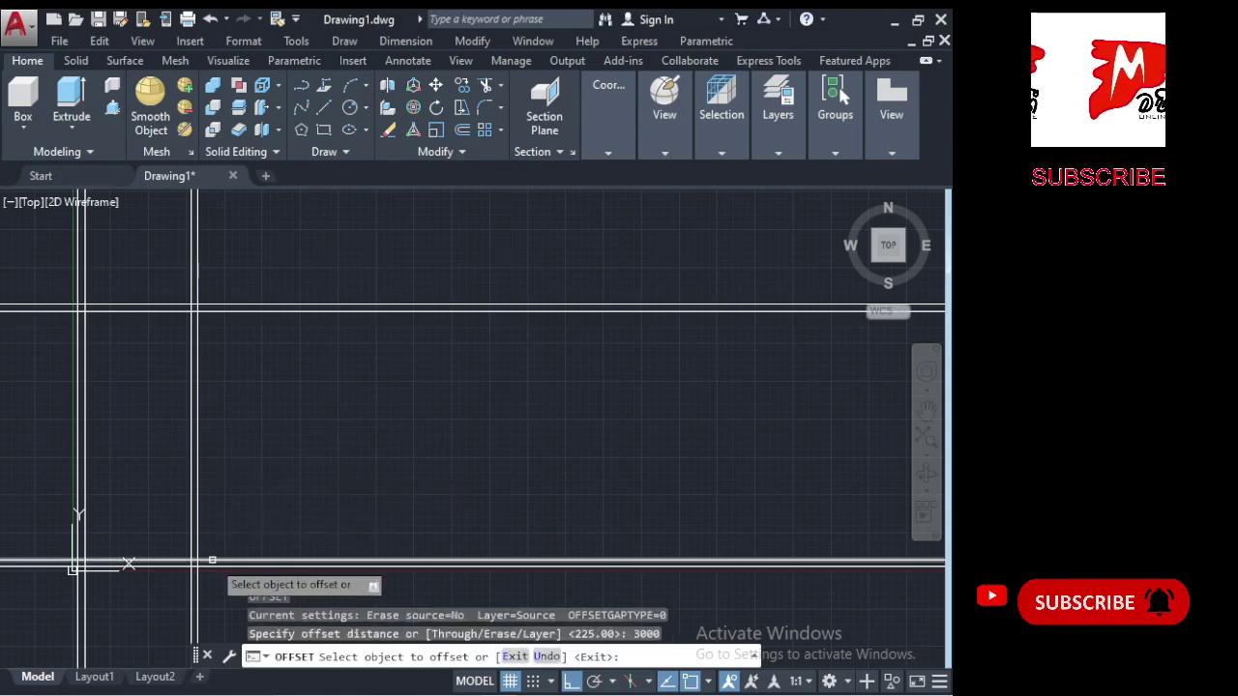
pyautogui.click(210, 562)
pyautogui.press('Return')
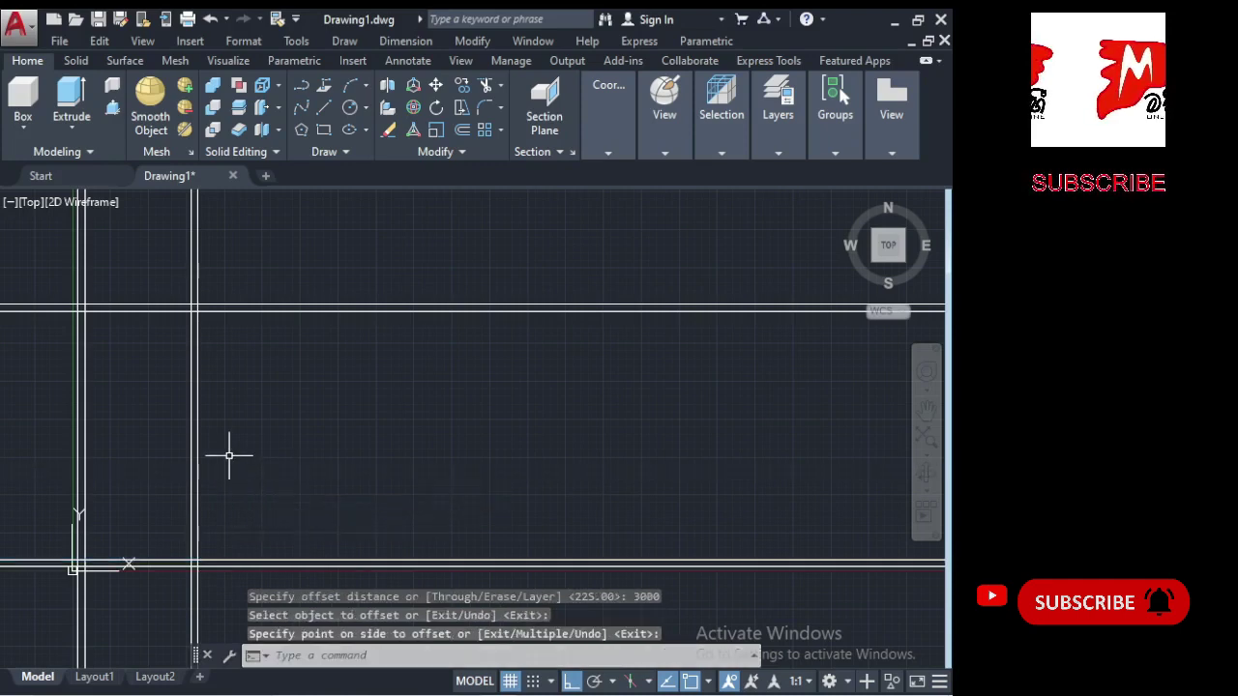
pyautogui.press('Return')
pyautogui.press('Return')
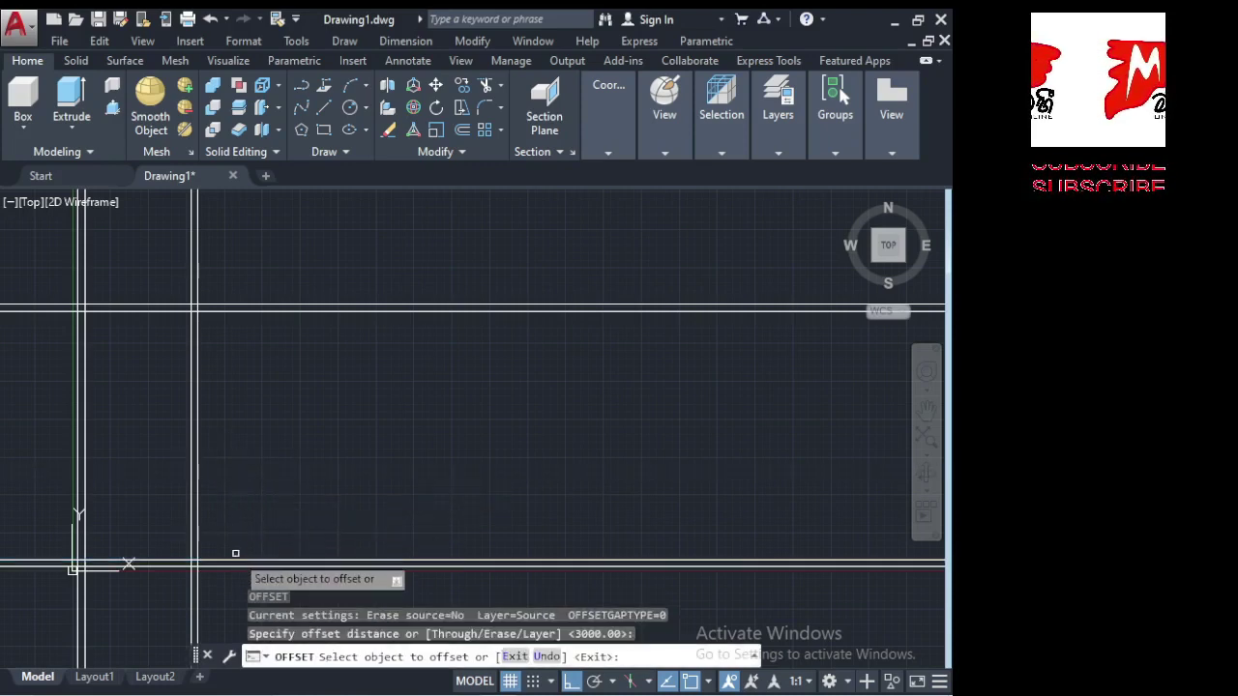
pyautogui.click(235, 560)
pyautogui.click(251, 446)
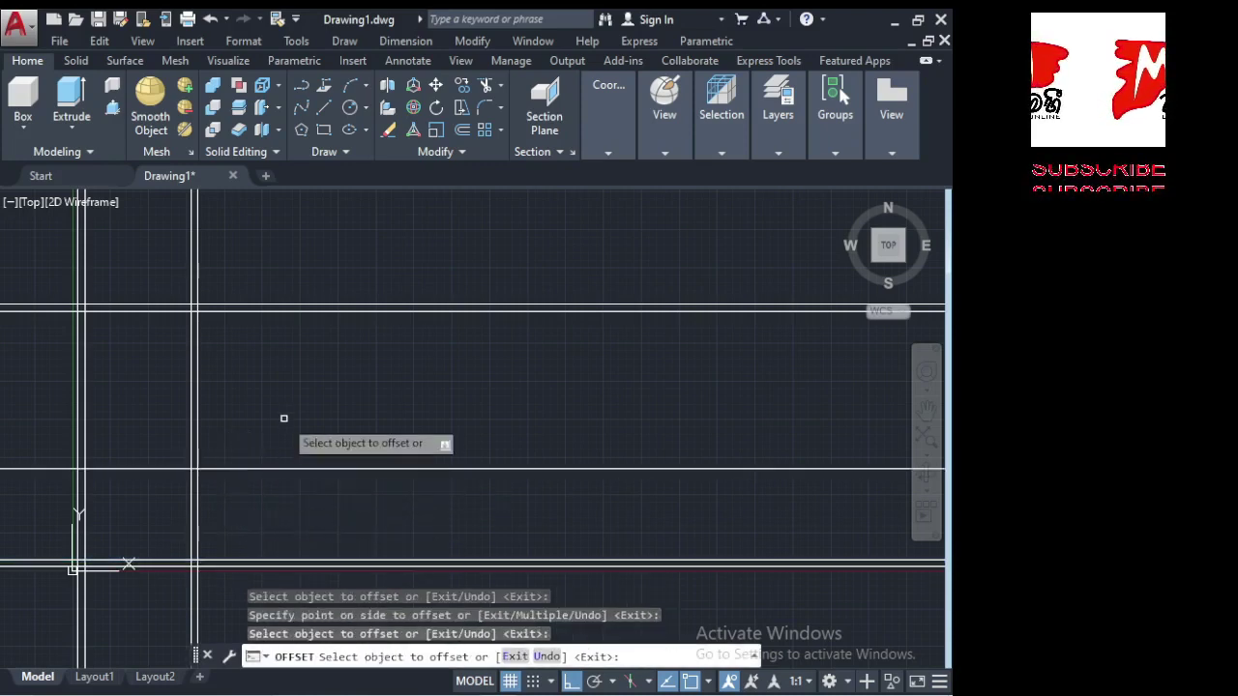
pyautogui.press('Return')
# Double the new partition line at the 225 wall thickness picked from two points.
pyautogui.scroll(5, 191, 470)
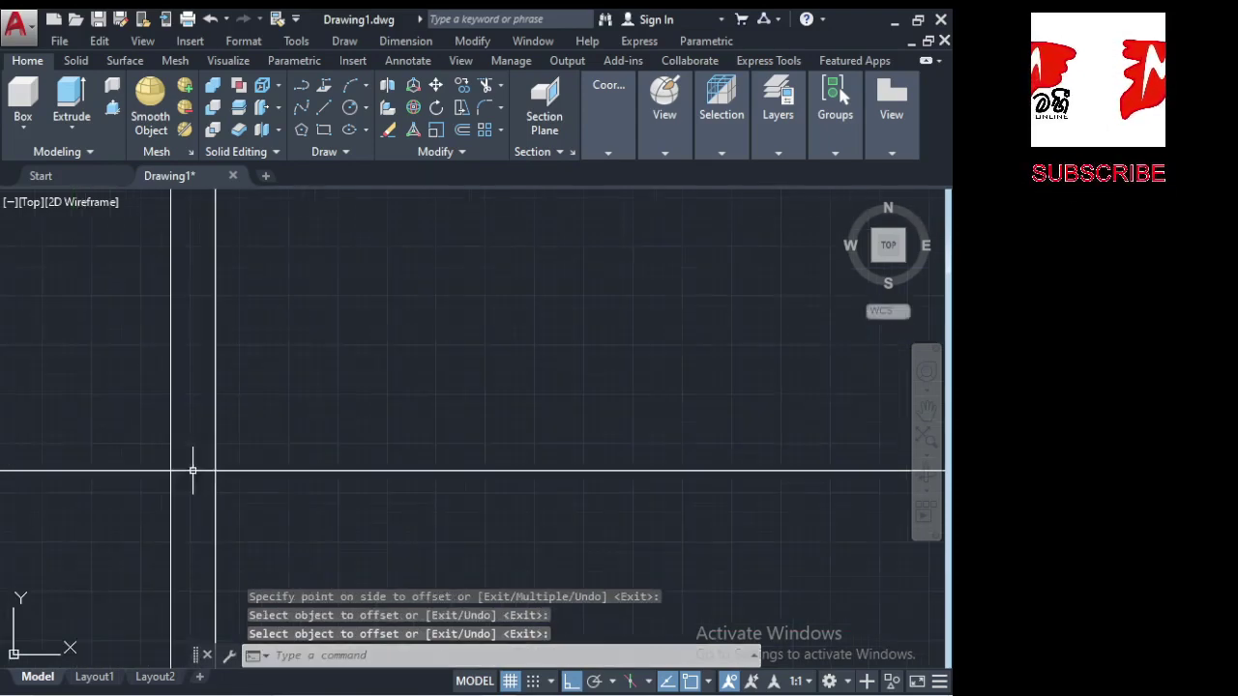
pyautogui.press('Return')
pyautogui.click(215, 471)
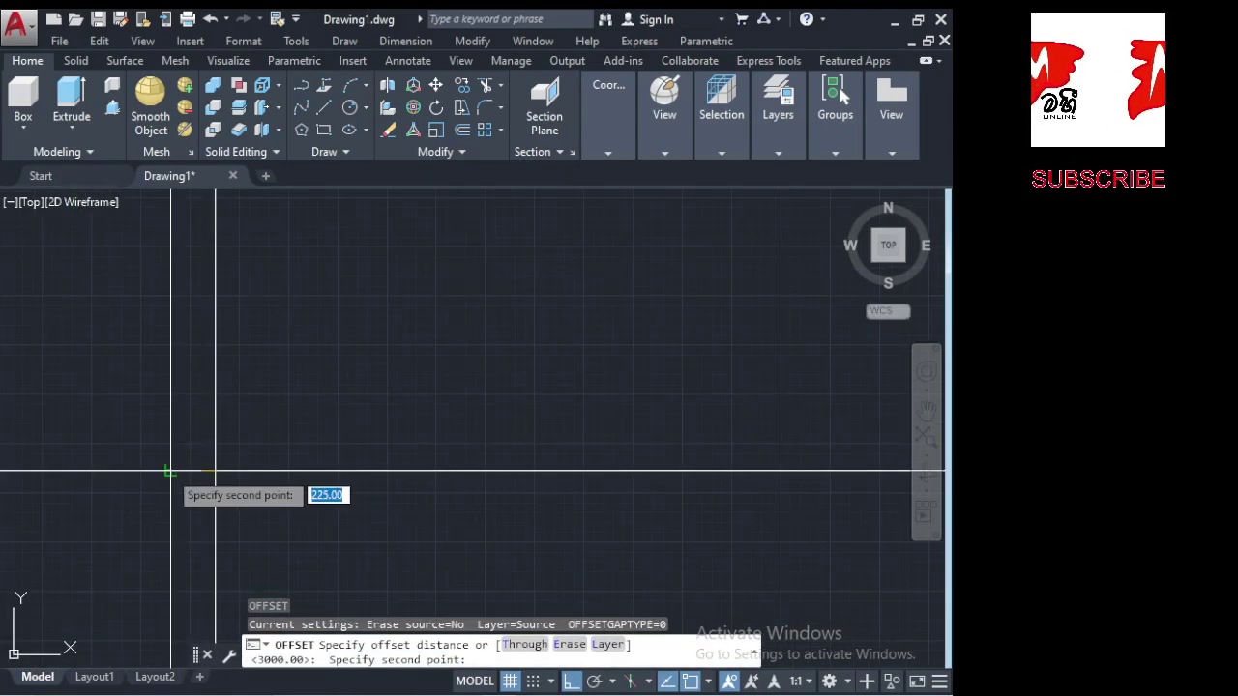
pyautogui.click(171, 471)
pyautogui.click(220, 470)
pyautogui.click(260, 406)
pyautogui.scroll(-3, 310, 460)
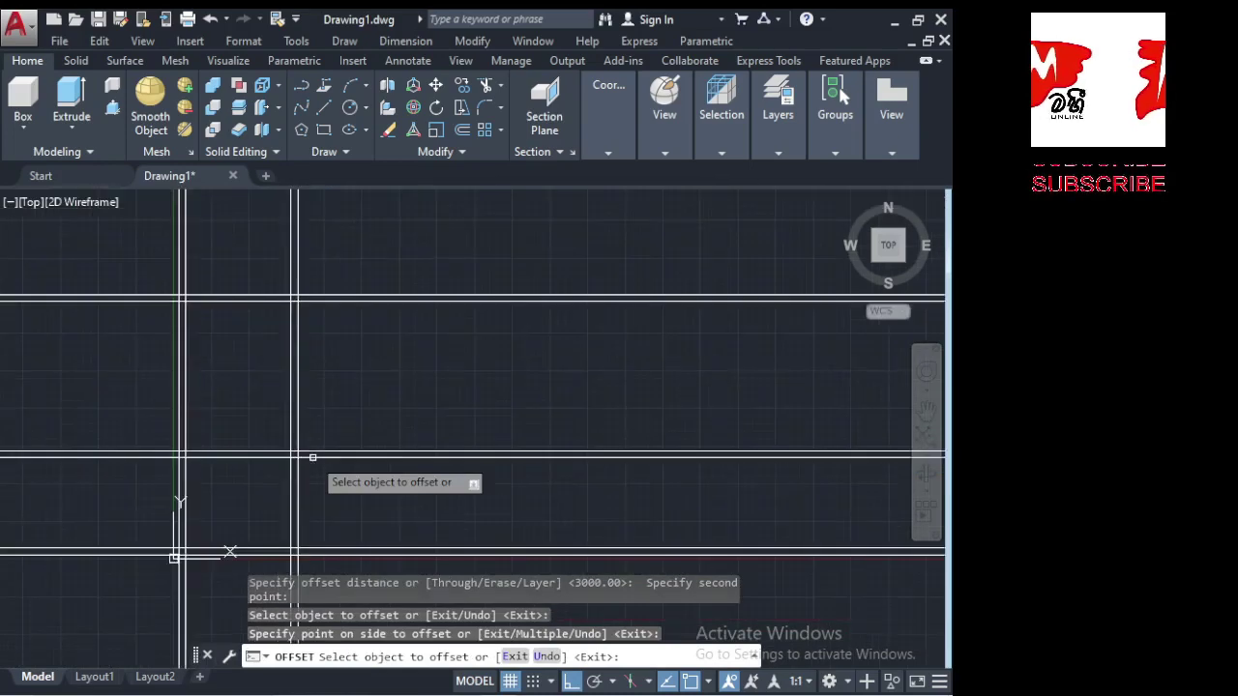
pyautogui.moveTo(248, 457); pyautogui.dragTo(176, 447, button='middle')
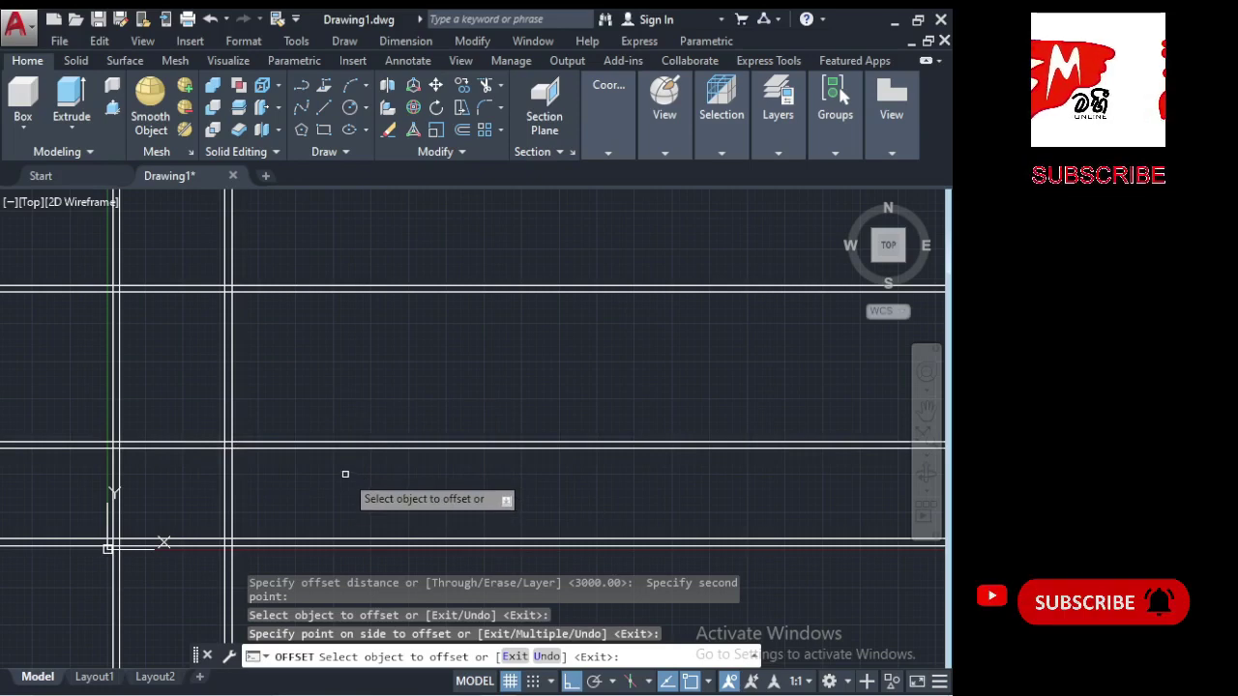
pyautogui.moveTo(346, 474); pyautogui.dragTo(324, 470, button='middle')
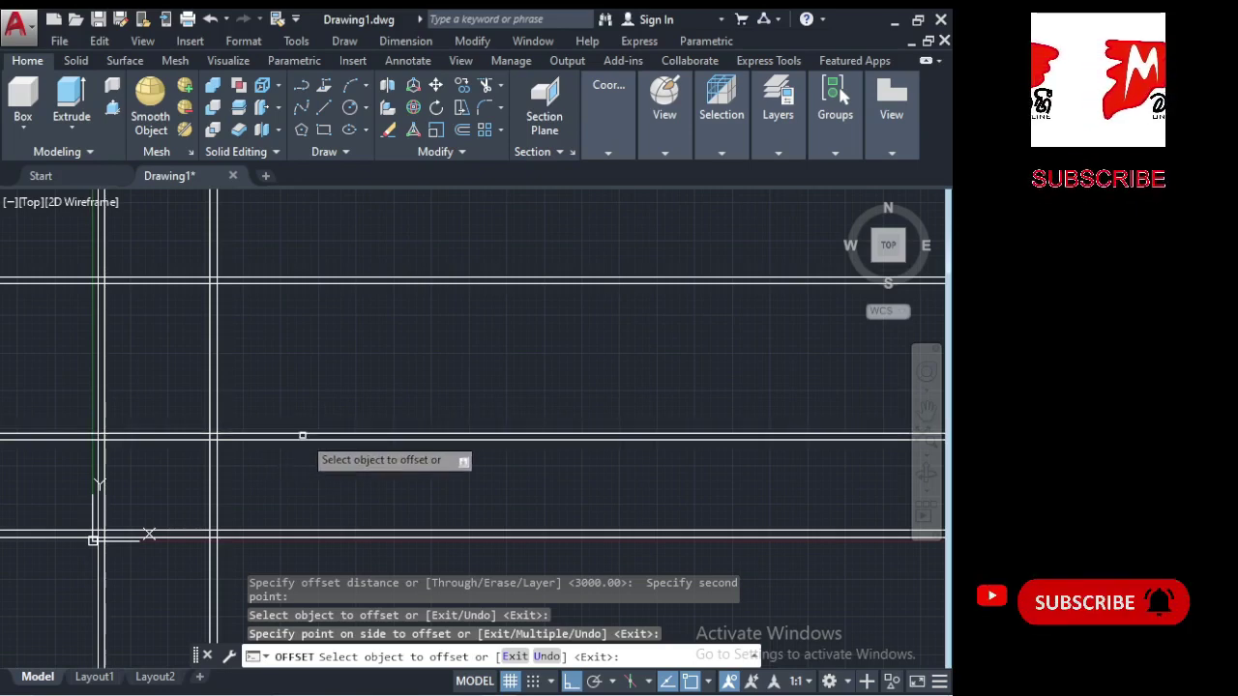
# Offset the vertical wall line 3500 units to the right.
pyautogui.click(463, 130)
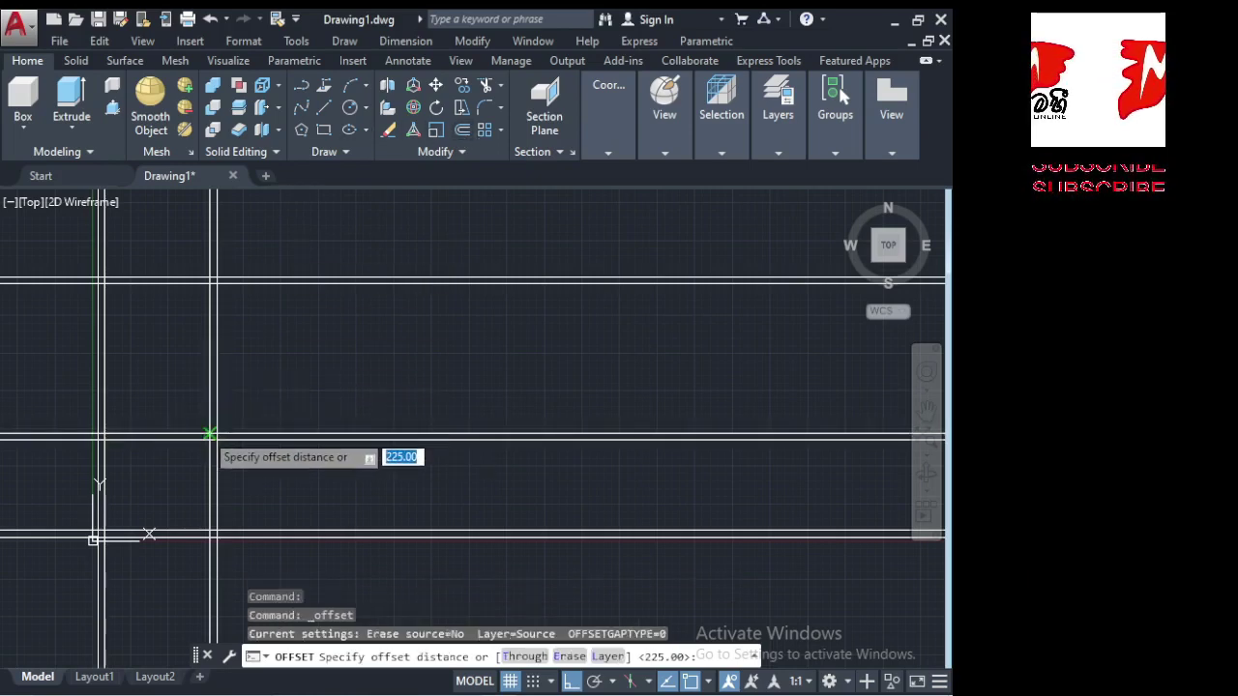
pyautogui.click(210, 433)
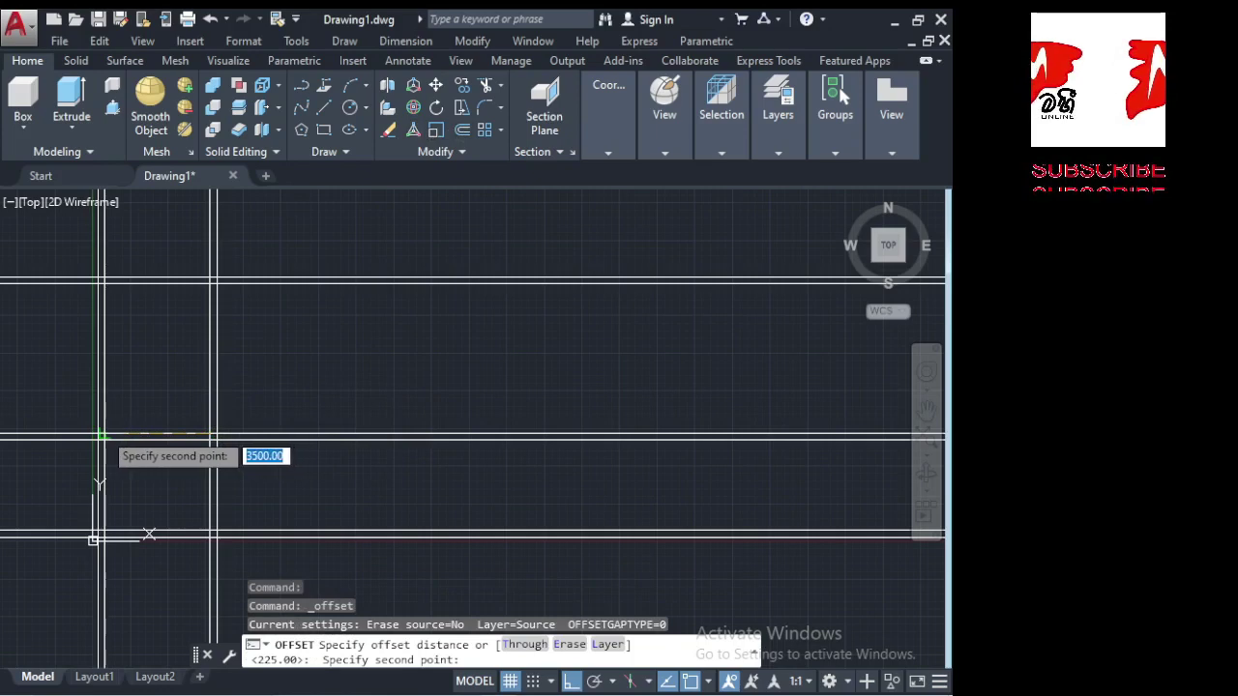
pyautogui.click(99, 435)
pyautogui.click(211, 426)
pyautogui.click(396, 388)
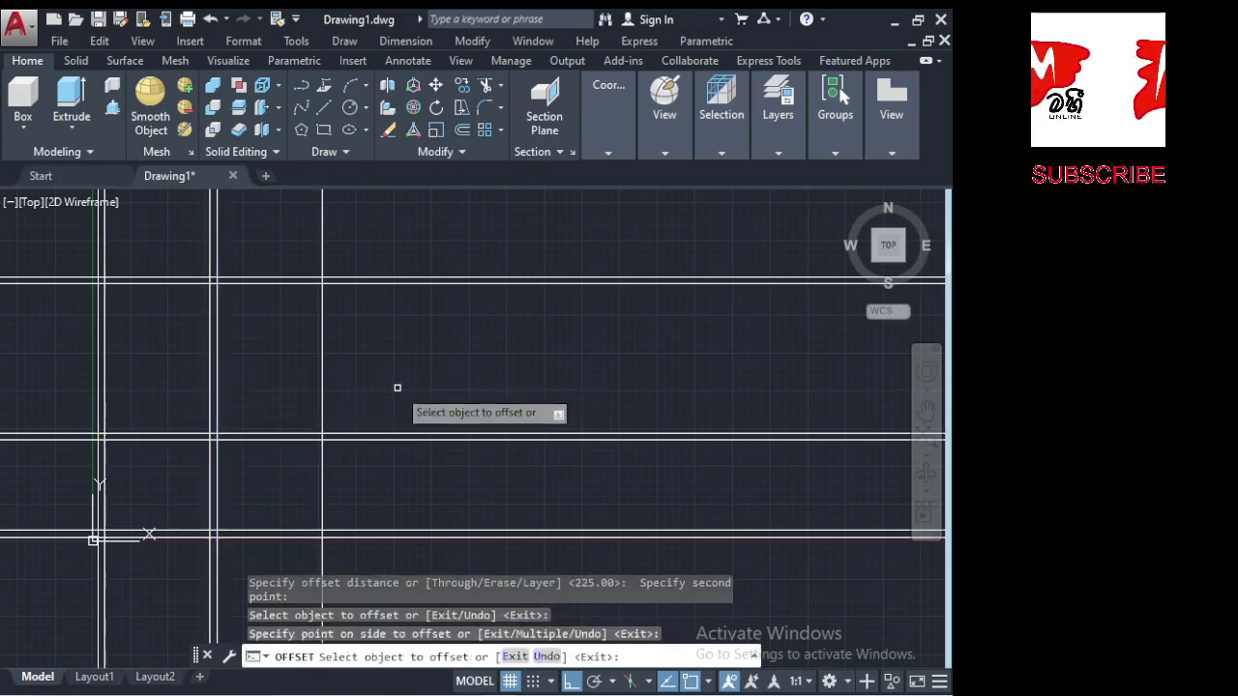
pyautogui.press('Return')
pyautogui.scroll(2, 370, 393)
# Double the new vertical partition line at the wall thickness.
pyautogui.press('Return')
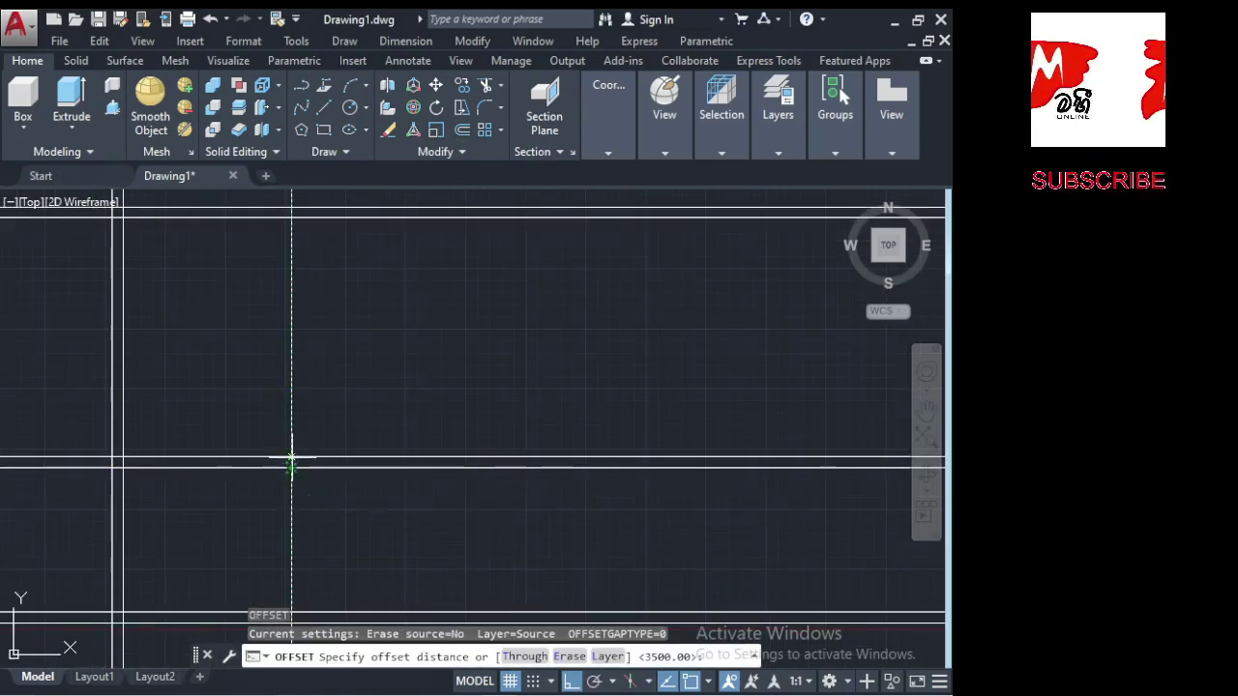
pyautogui.click(291, 458)
pyautogui.click(291, 469)
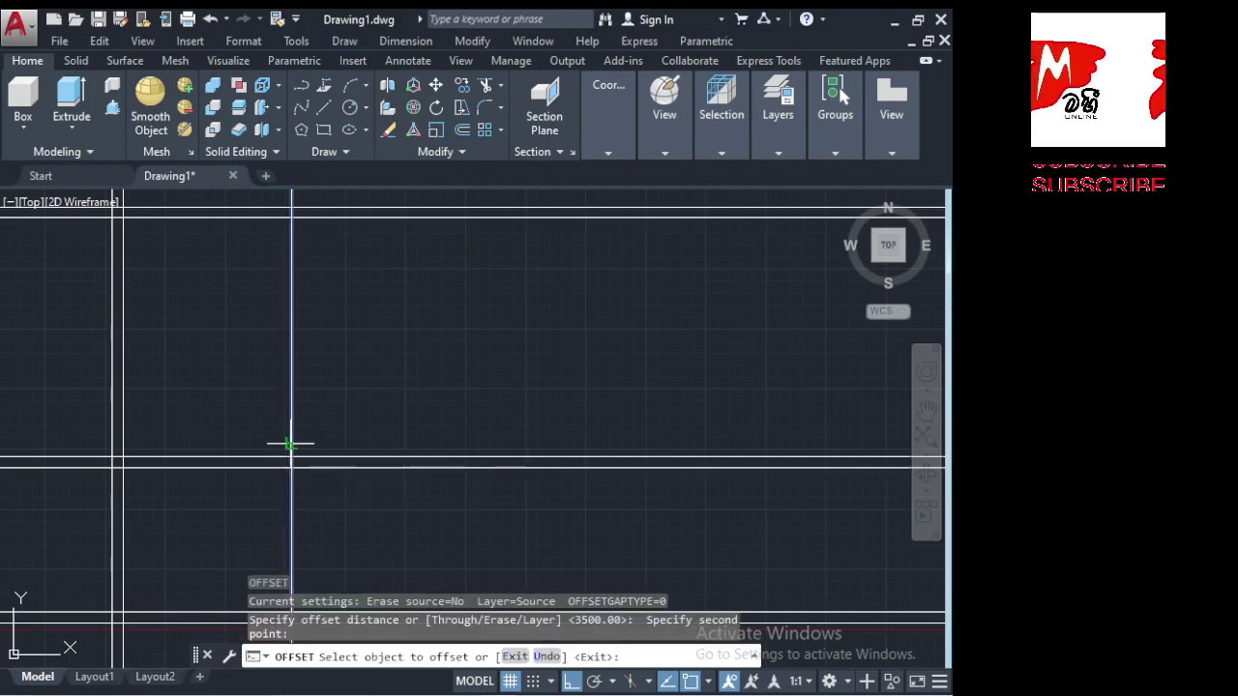
pyautogui.click(290, 442)
pyautogui.click(397, 430)
pyautogui.scroll(-1, 348, 389)
pyautogui.press('Return')
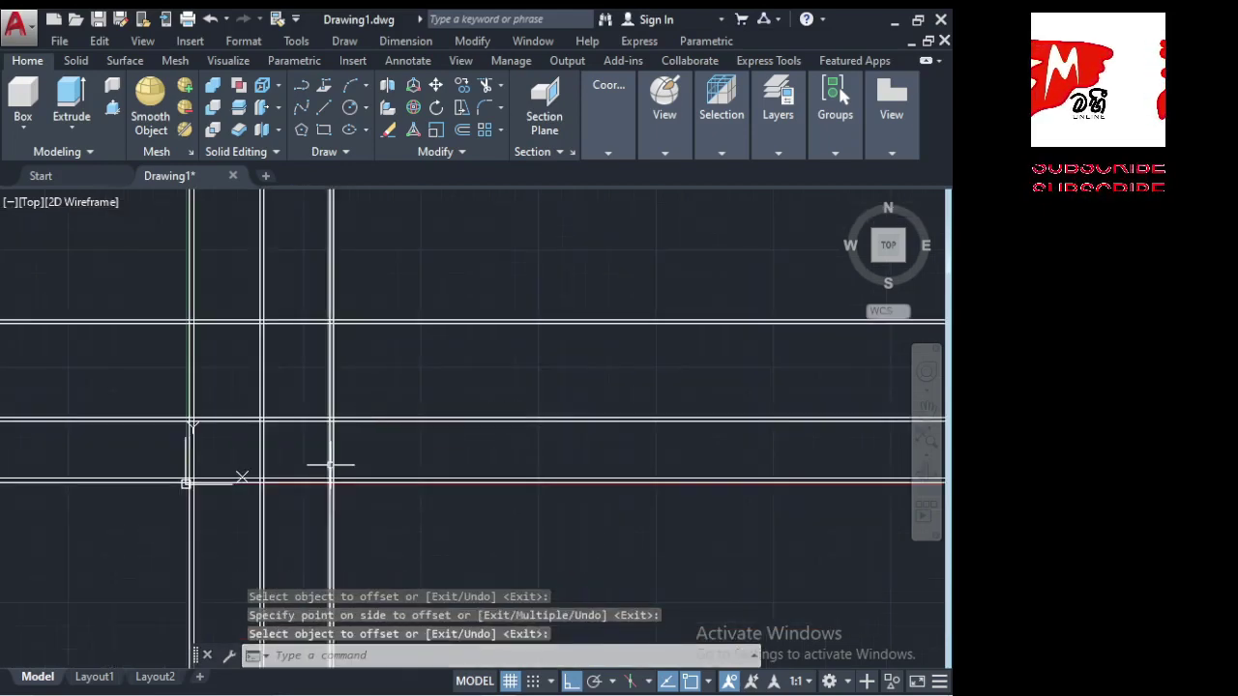
pyautogui.scroll(2, 354, 451)
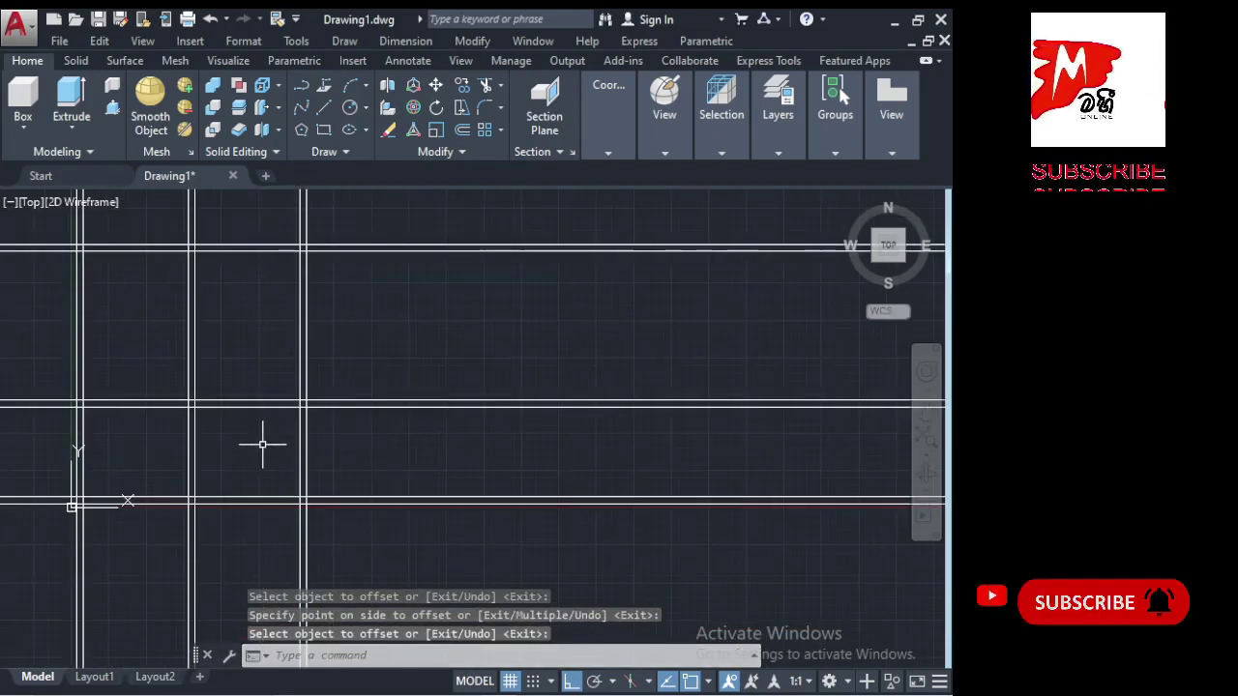
pyautogui.scroll(-2, 179, 416)
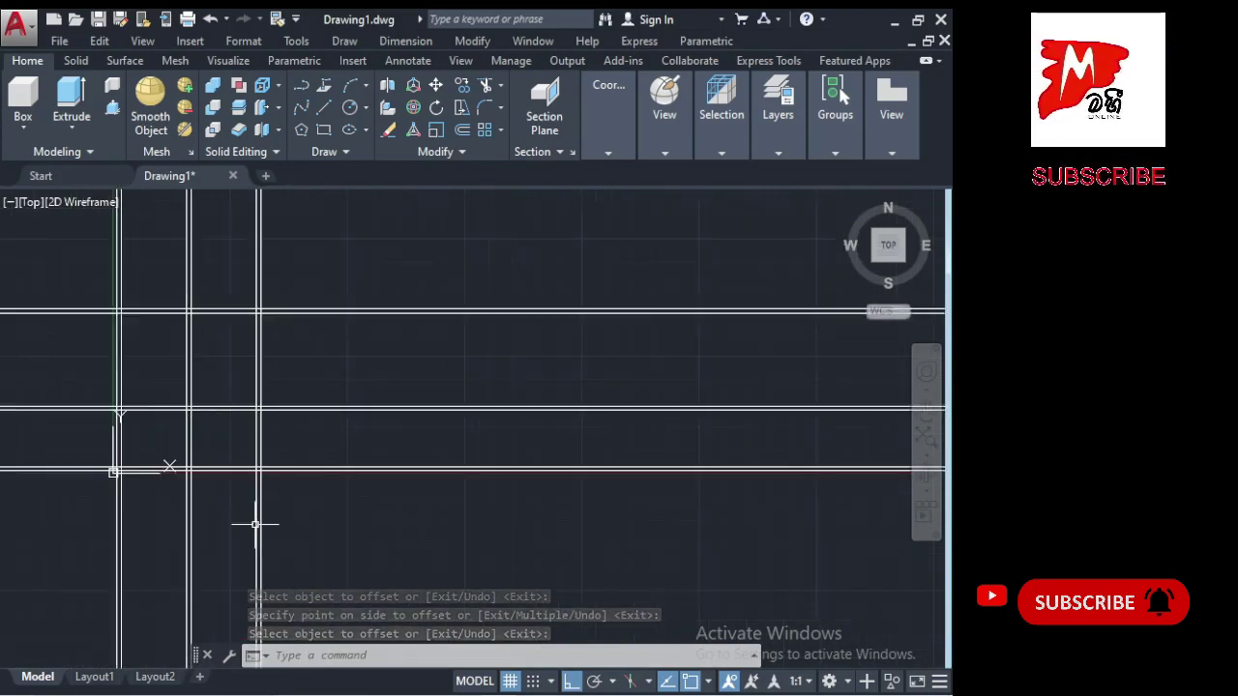
pyautogui.moveTo(255, 524); pyautogui.dragTo(223, 478, button='middle')
pyautogui.scroll(1, 212, 416)
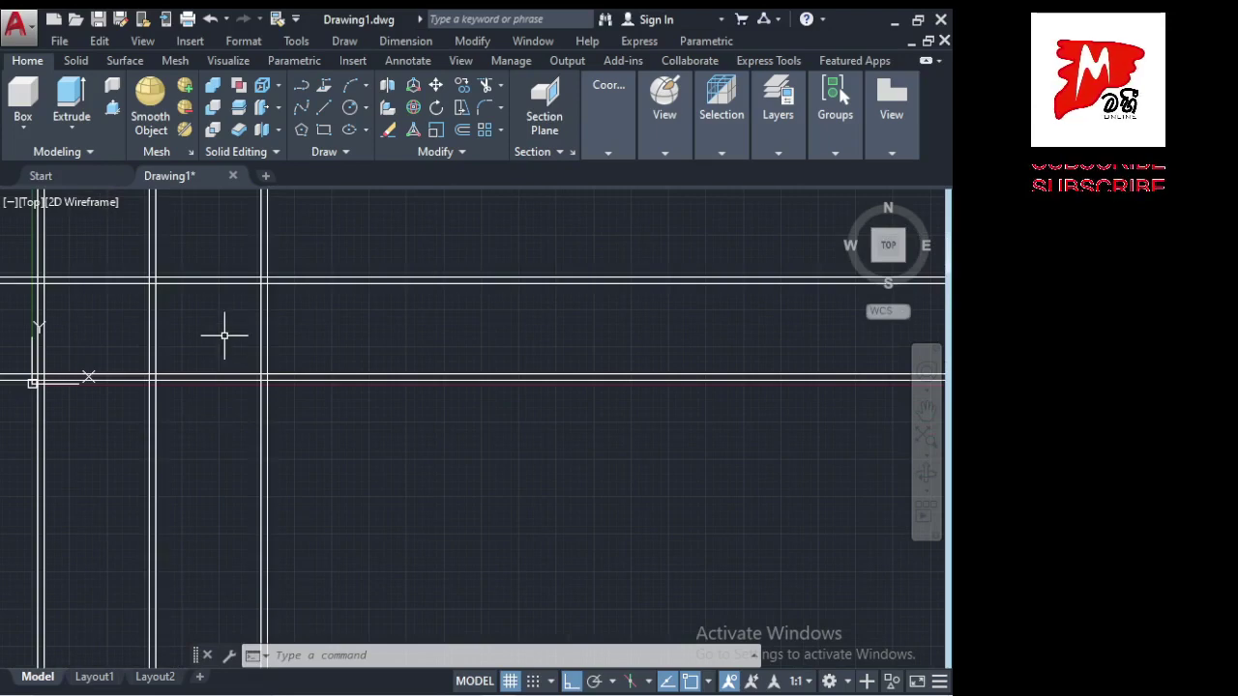
# Offset the horizontal wall line 3000 units downward.
pyautogui.click(461, 133)
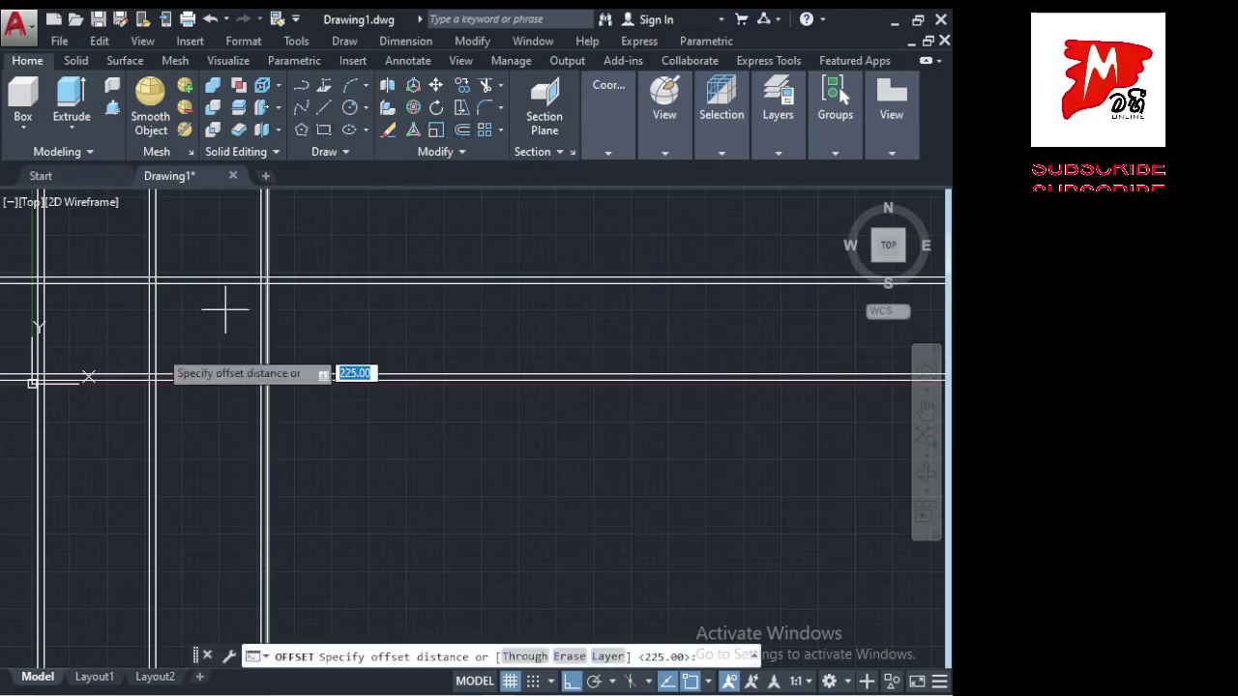
pyautogui.click(155, 281)
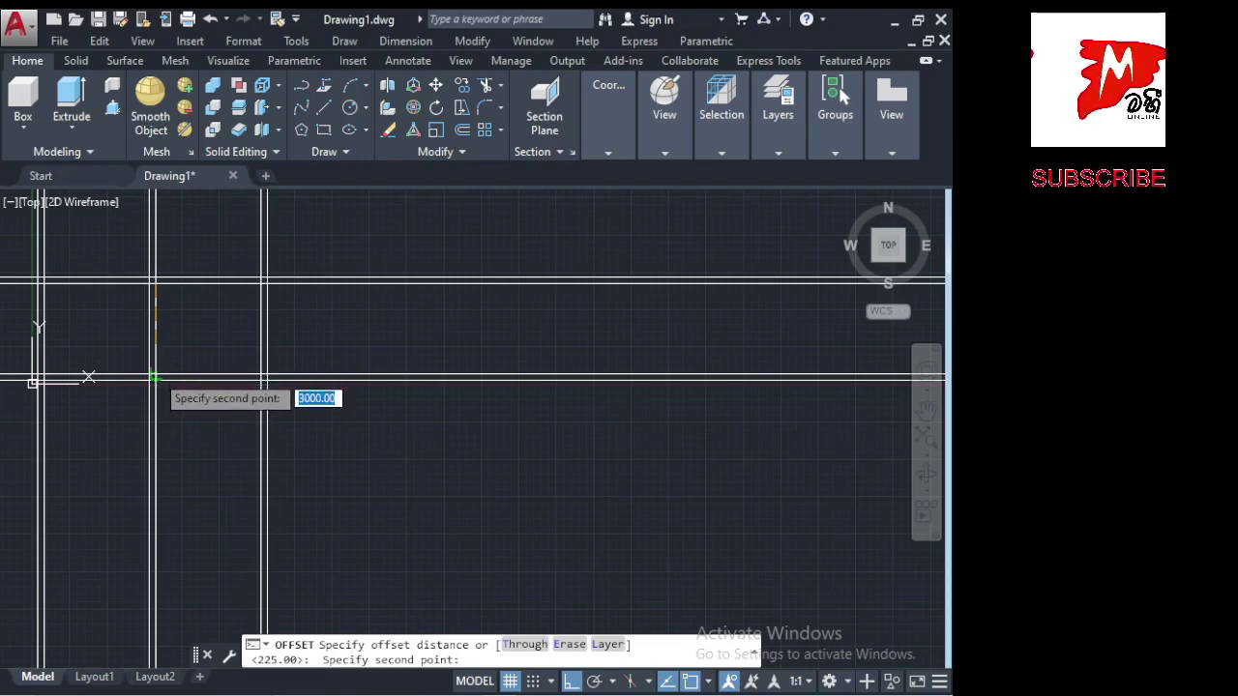
pyautogui.click(155, 375)
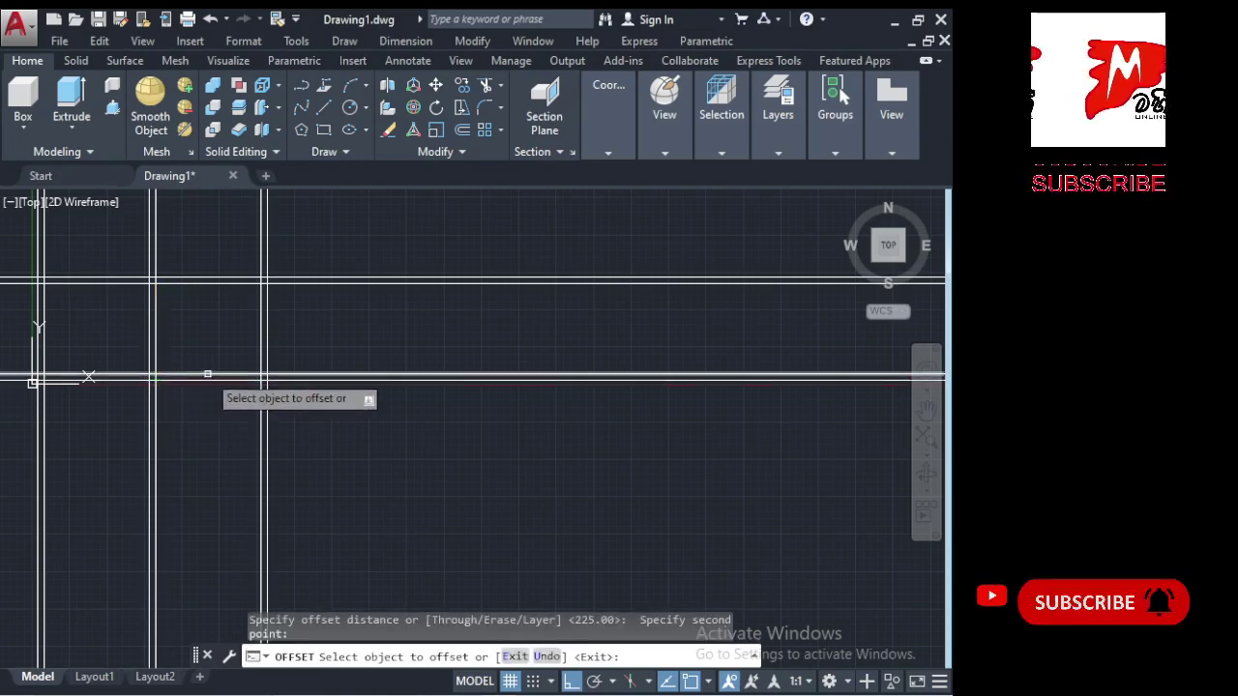
pyautogui.click(206, 375)
pyautogui.click(216, 435)
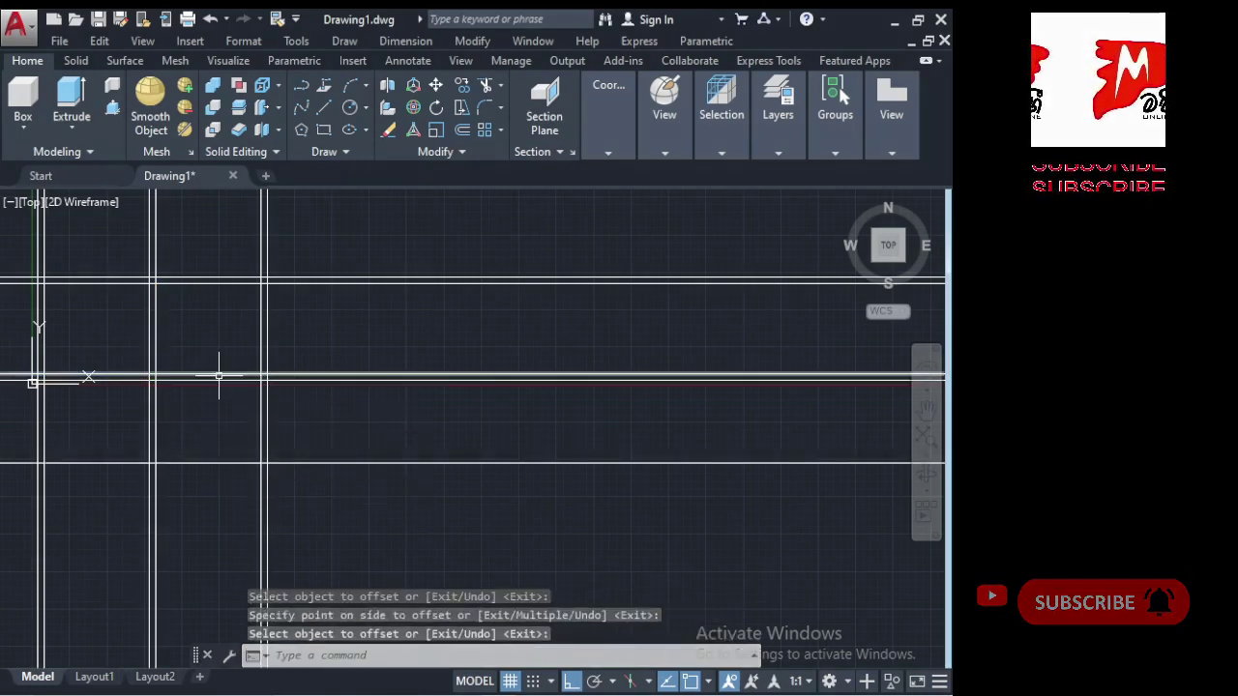
pyautogui.scroll(2, 222, 385)
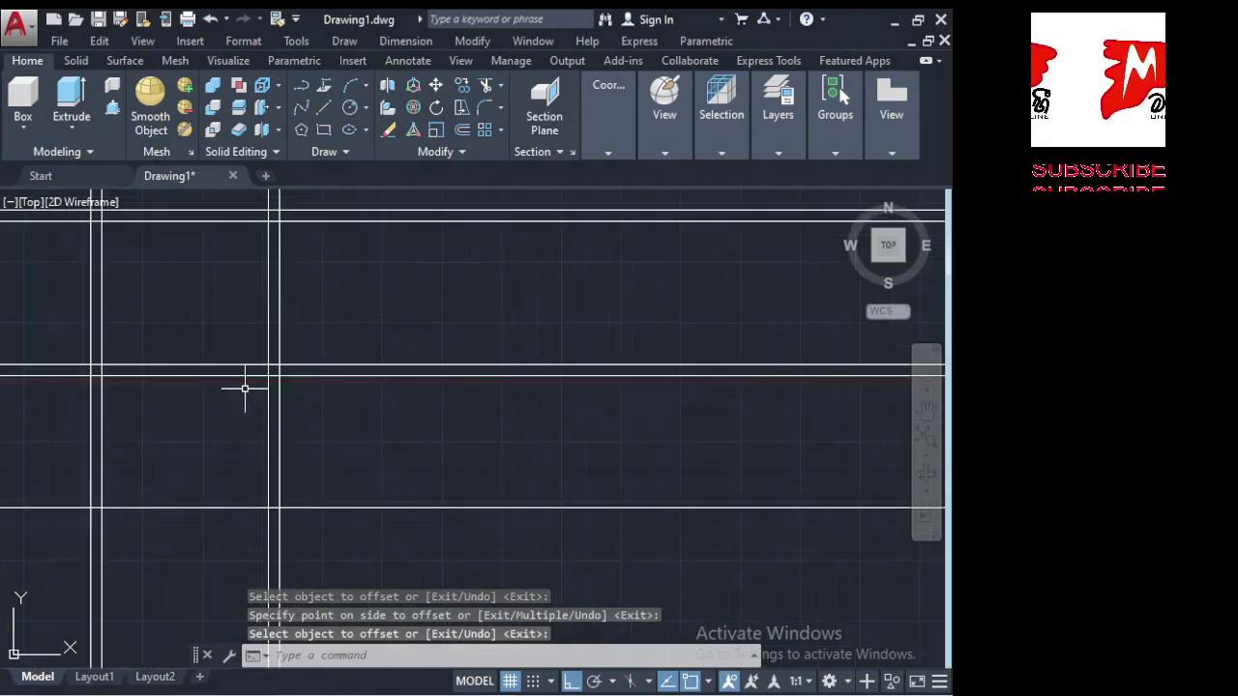
# Double the new horizontal line just below it at the wall thickness.
pyautogui.press('Return')
pyautogui.press('Return')
pyautogui.click(269, 367)
pyautogui.click(266, 377)
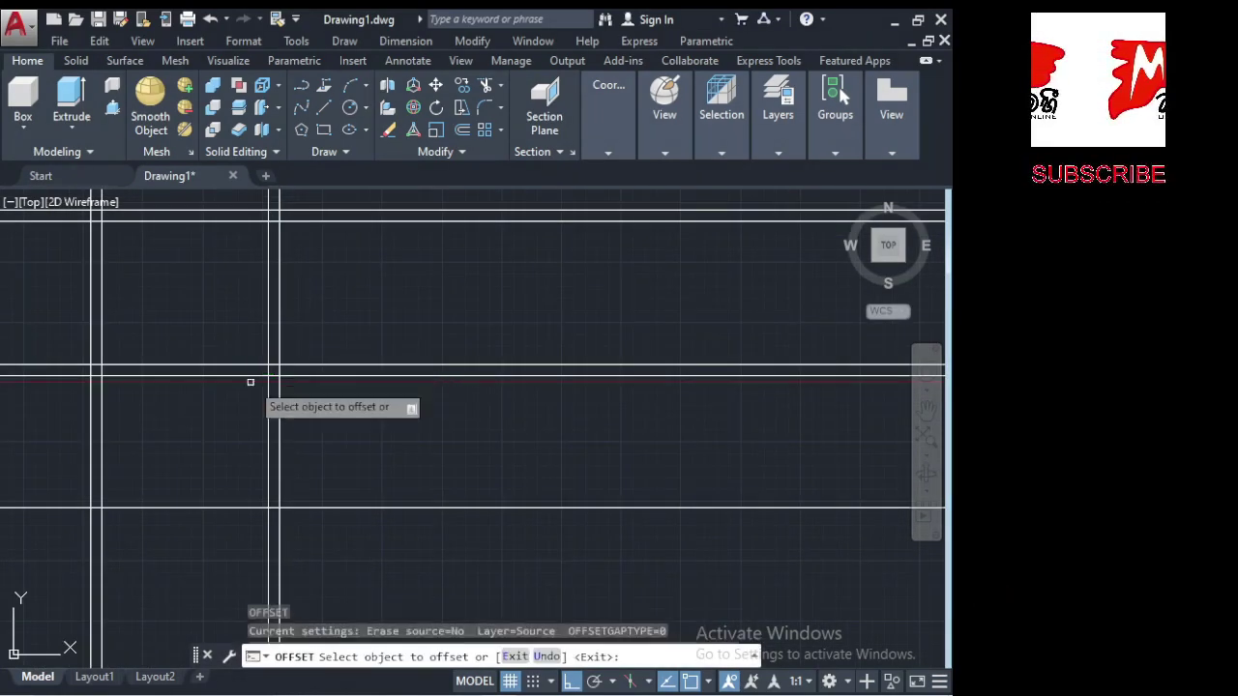
pyautogui.click(204, 507)
pyautogui.click(205, 538)
pyautogui.press('Return')
pyautogui.scroll(-2, 135, 474)
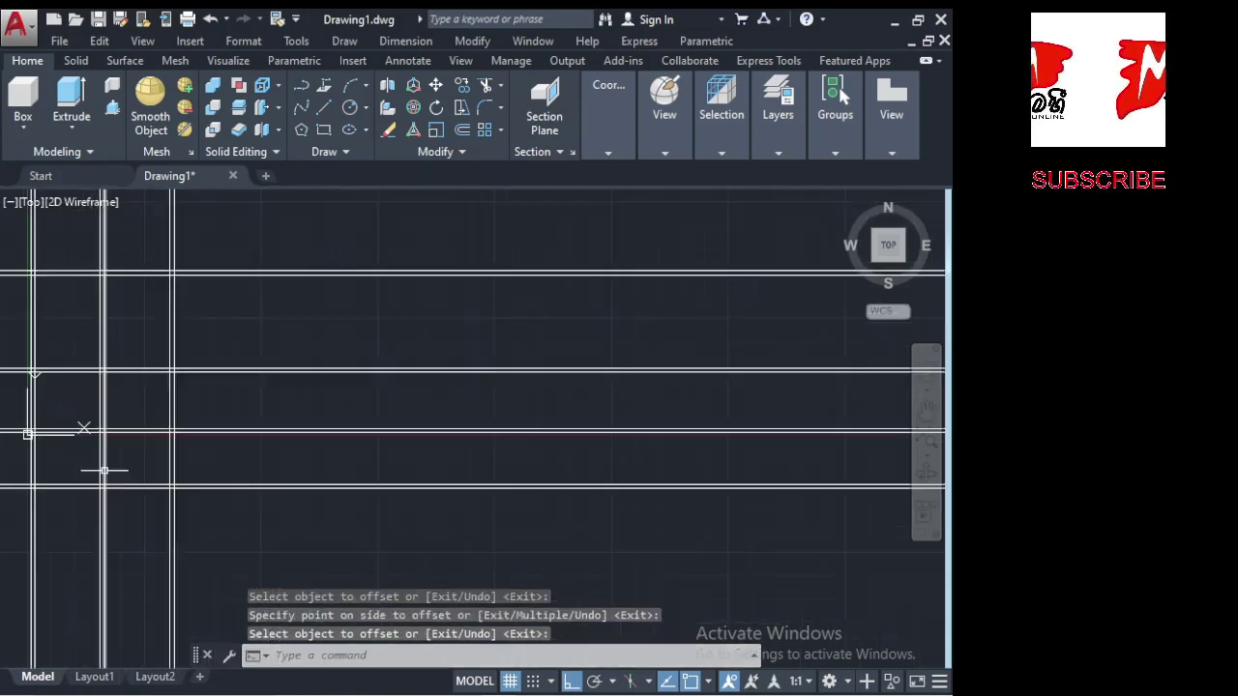
pyautogui.scroll(-1, 395, 477)
# Select the wall lines, start Trim, and cut the overhangs left of and below the walls.
pyautogui.click(284, 526)
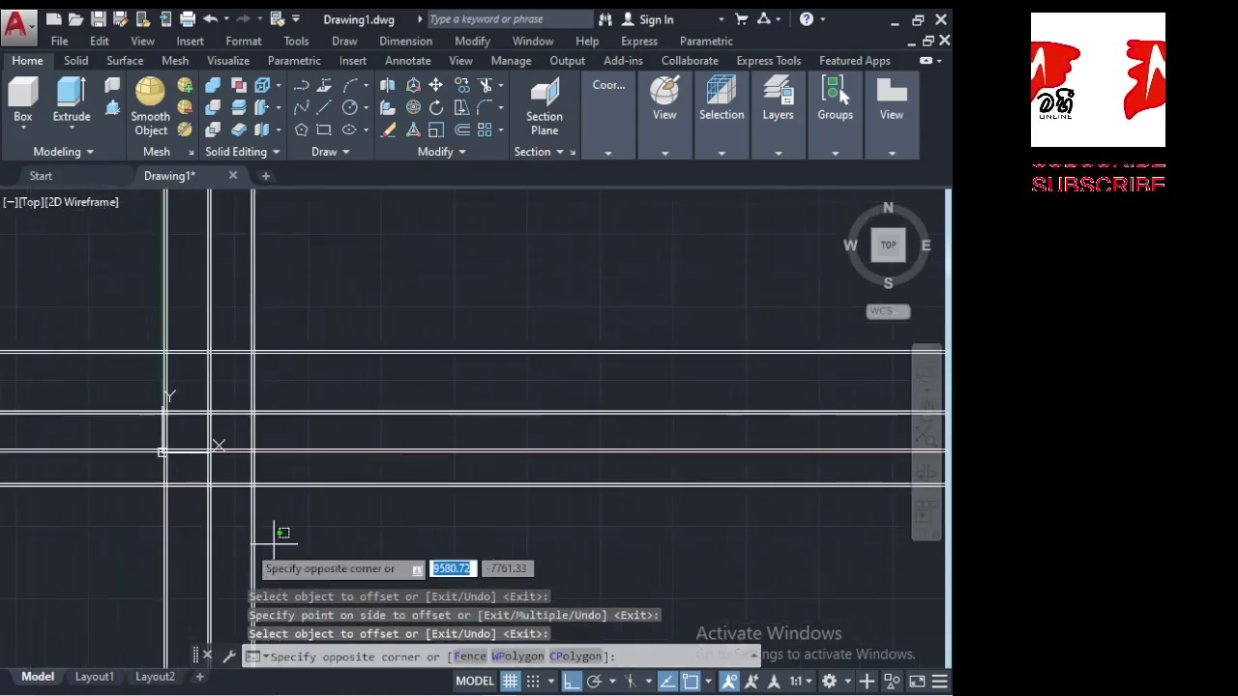
pyautogui.click(99, 288)
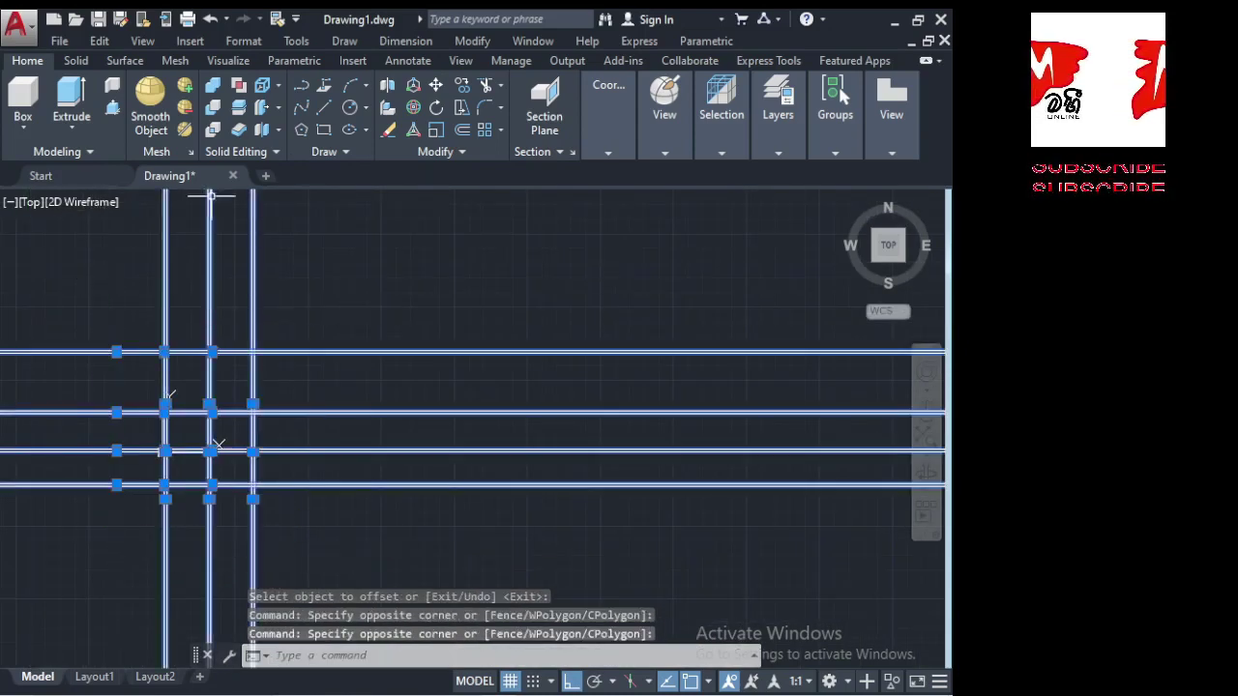
pyautogui.click(473, 43)
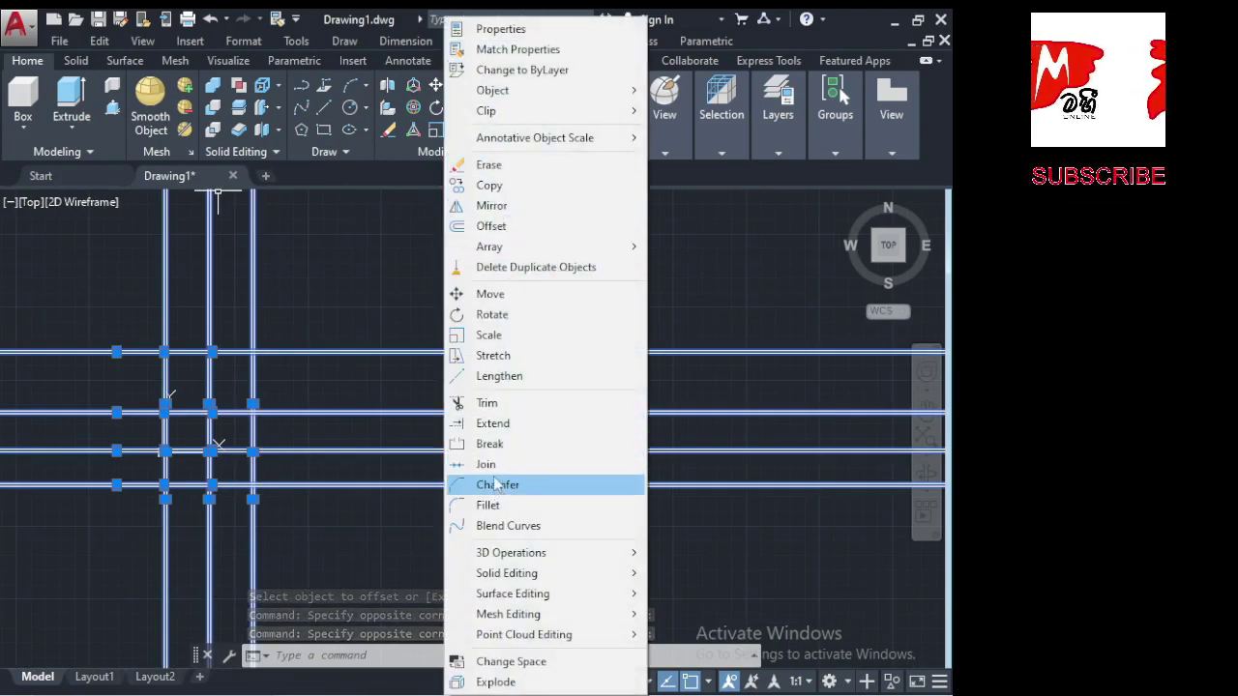
pyautogui.click(513, 402)
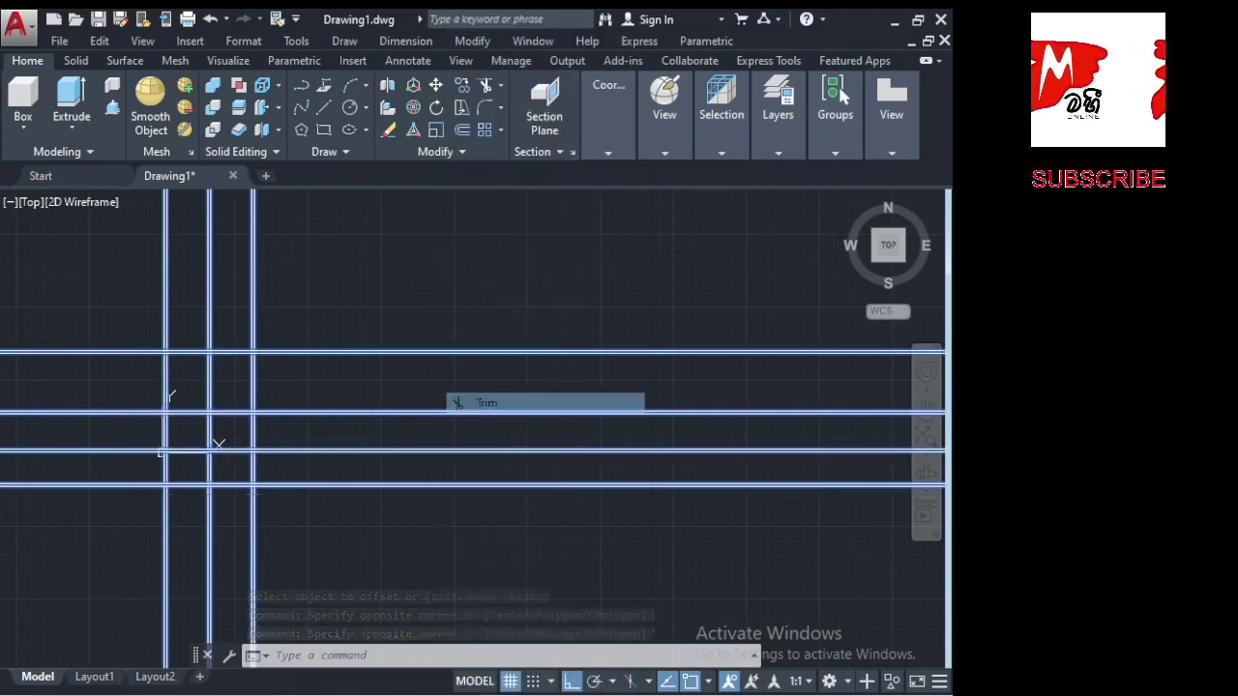
pyautogui.click(117, 504)
pyautogui.click(97, 283)
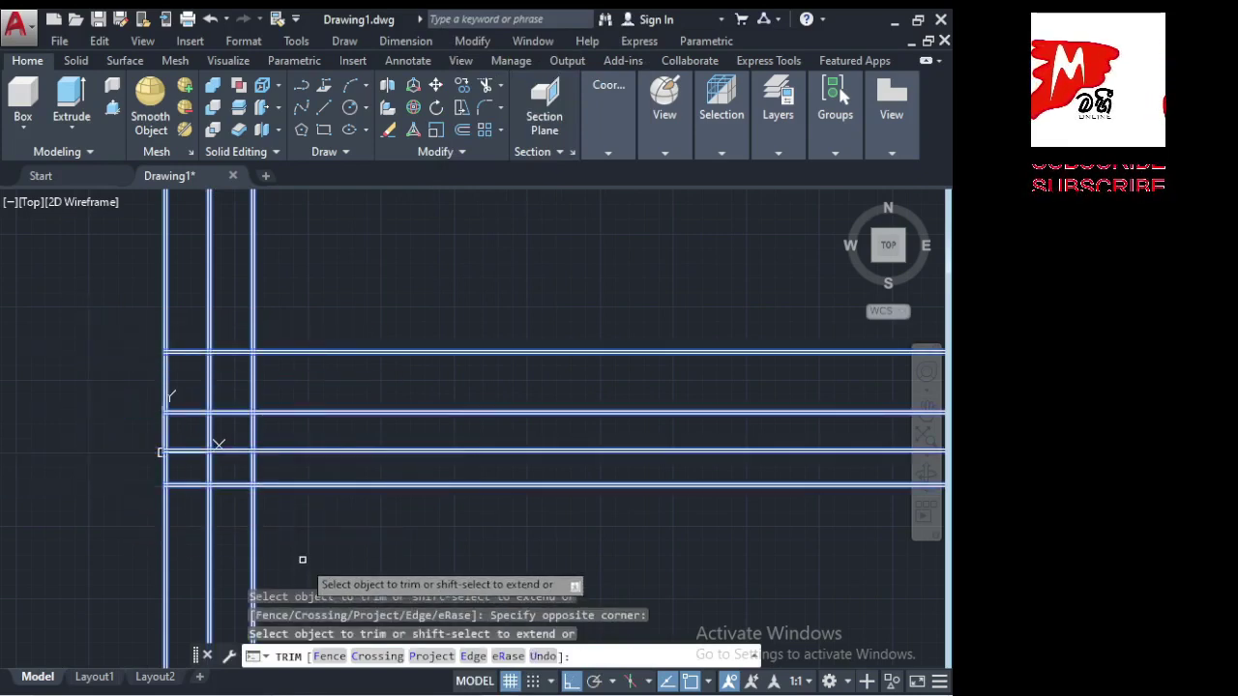
pyautogui.click(302, 537)
pyautogui.click(70, 555)
# Clean the bottom-left corner by trimming the bottom stub and the inner bottom and left lines.
pyautogui.scroll(2, 182, 473)
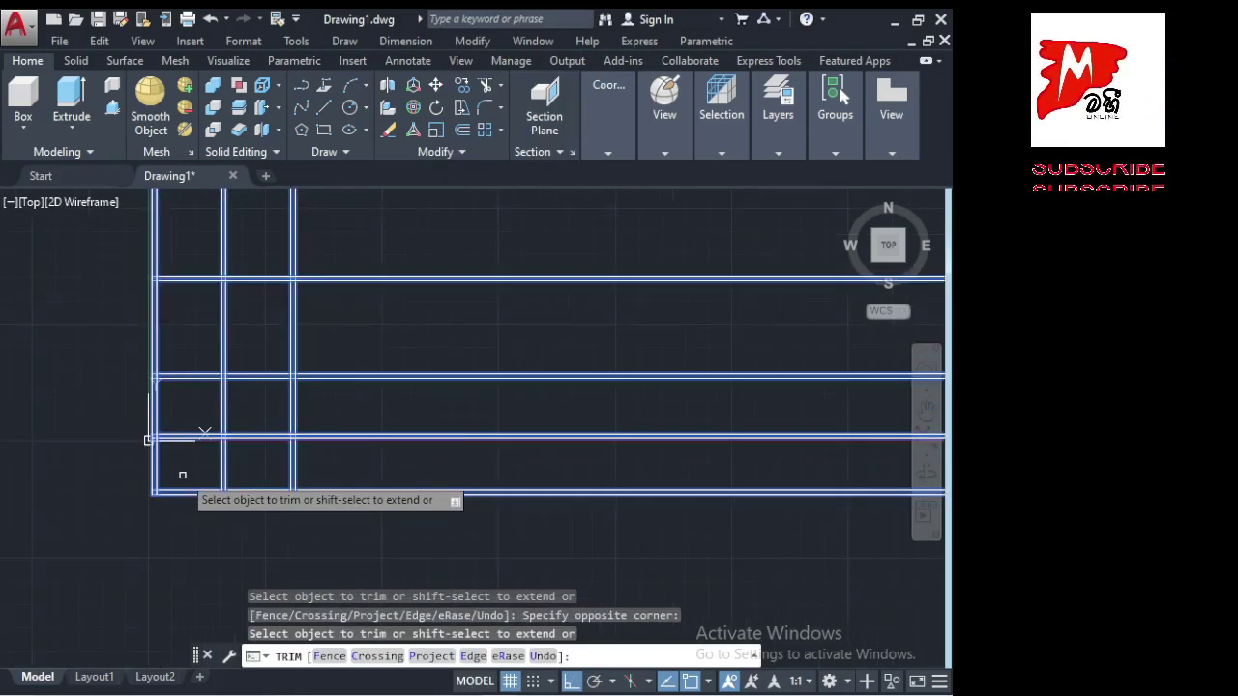
pyautogui.scroll(-5, 184, 502)
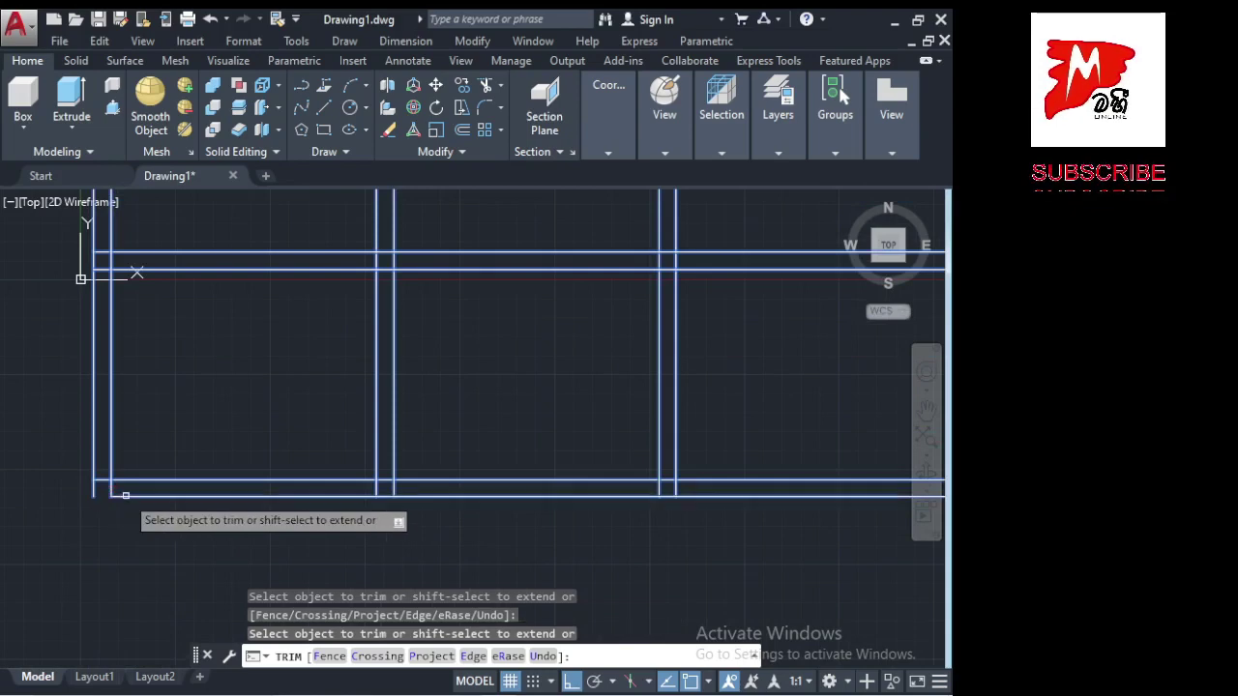
pyautogui.click(126, 497)
pyautogui.click(108, 491)
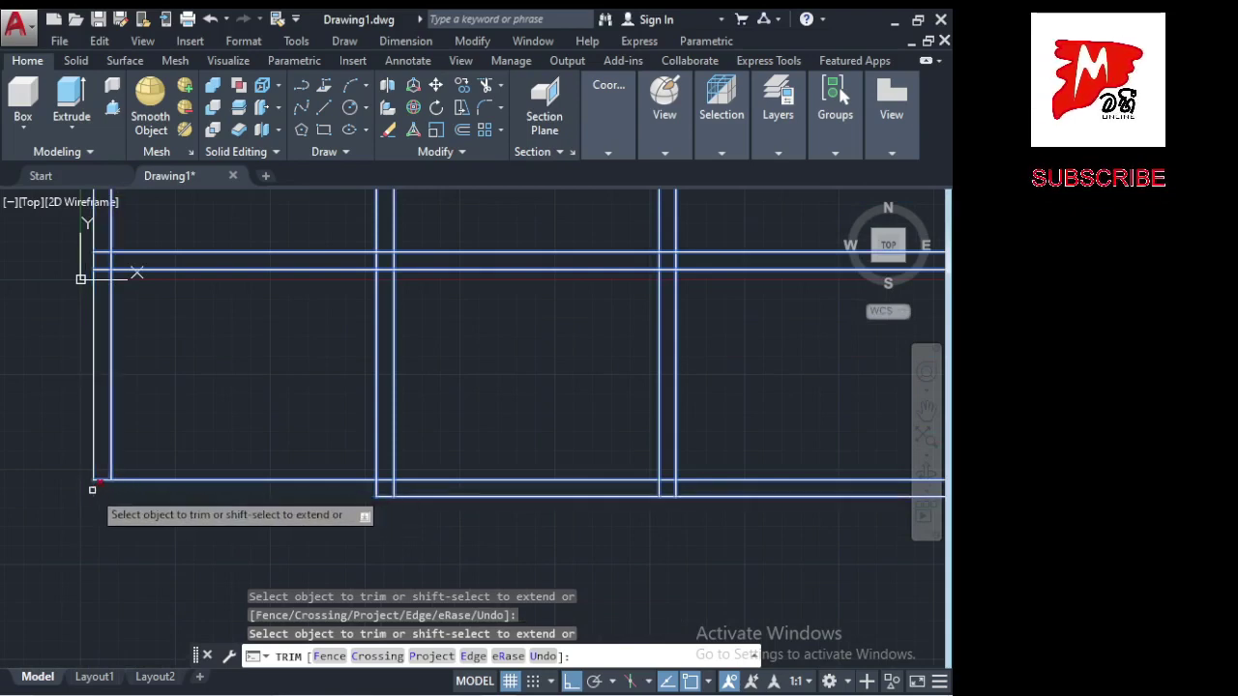
pyautogui.moveTo(100, 474); pyautogui.dragTo(107, 489)
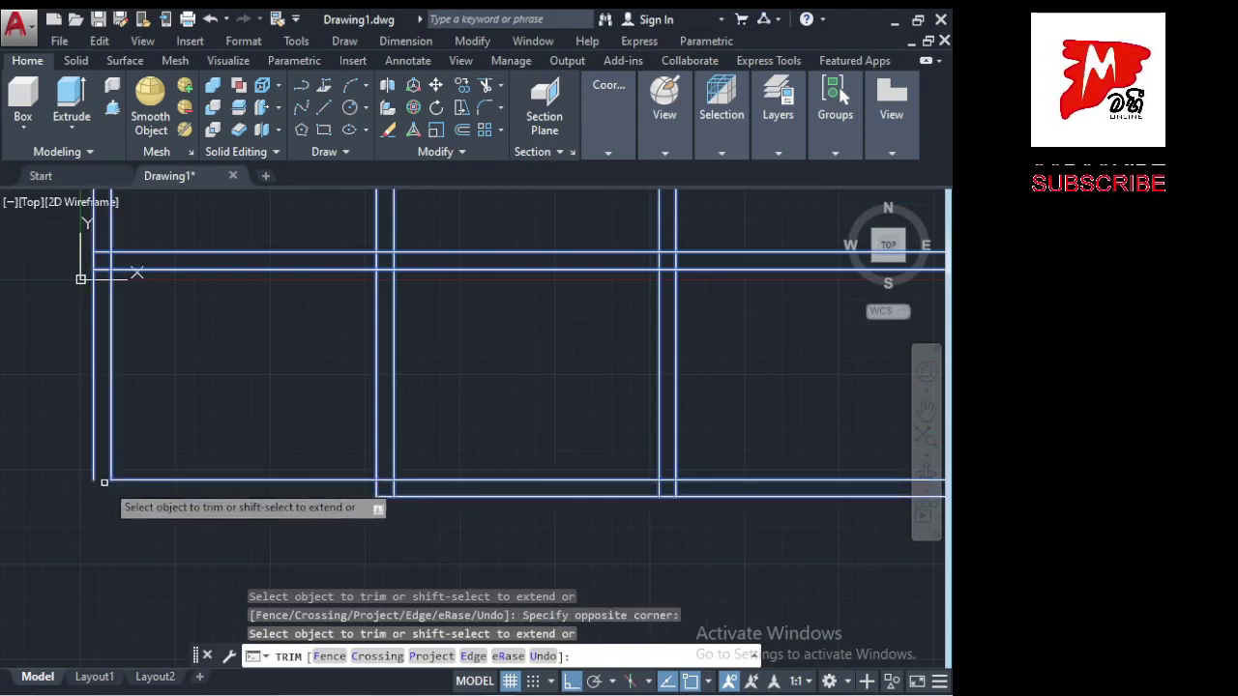
pyautogui.click(110, 472)
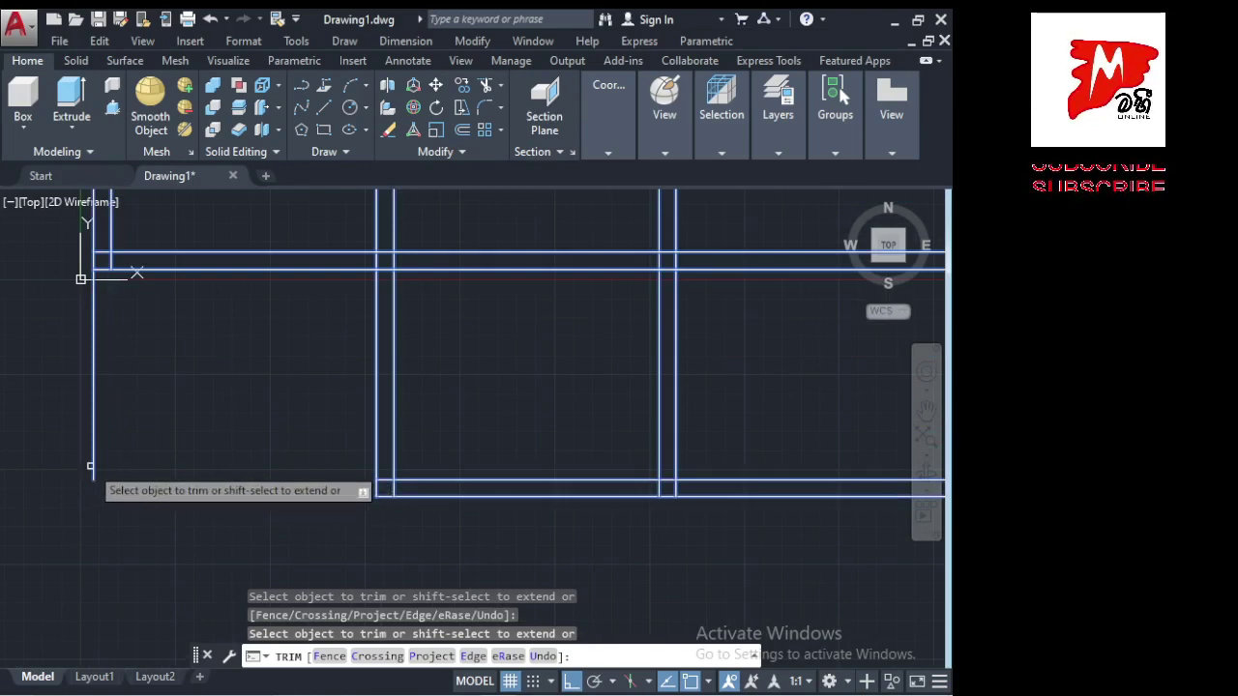
pyautogui.click(95, 462)
pyautogui.scroll(-4, 96, 514)
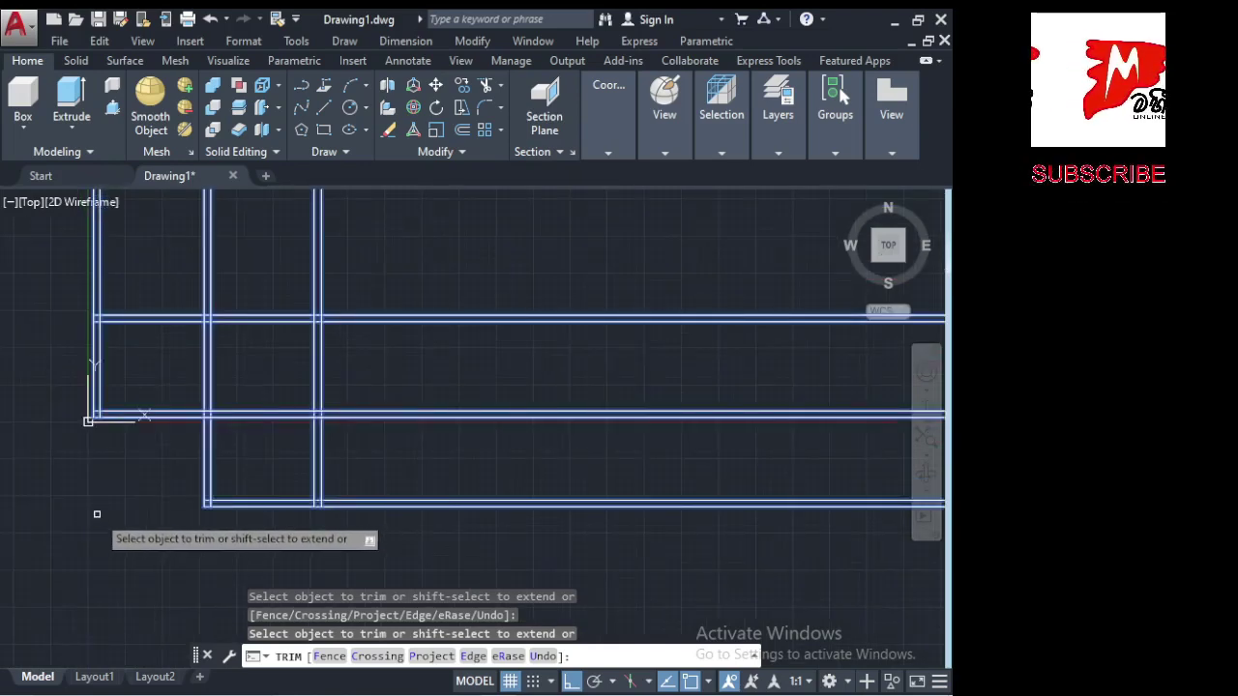
pyautogui.scroll(-2, 97, 513)
pyautogui.scroll(2, 172, 422)
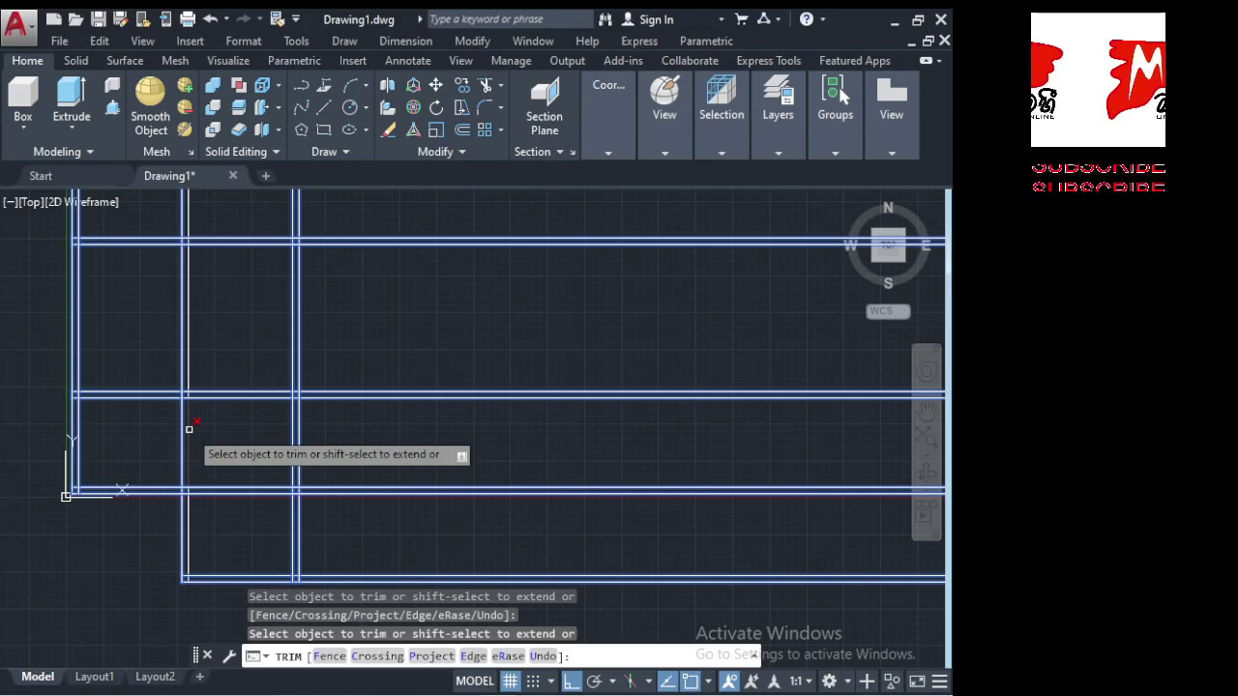
# Remove the wall piece between the middle and lower walls and the lines above the top wall.
pyautogui.click(188, 429)
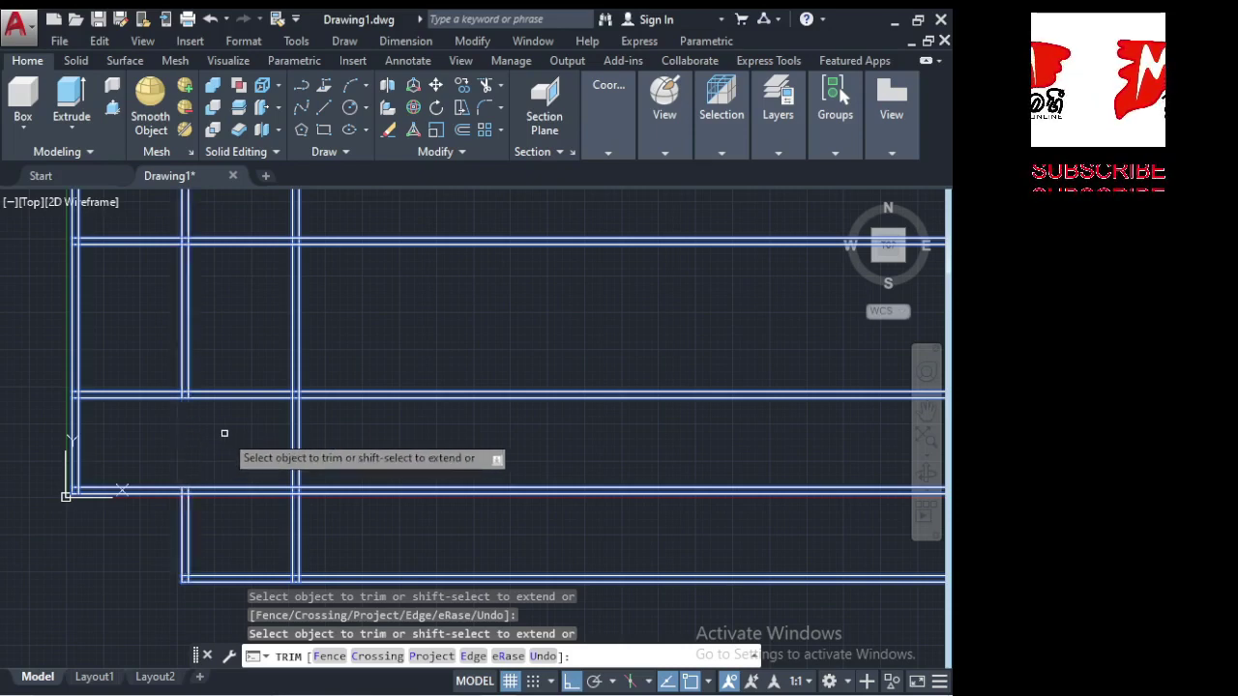
pyautogui.scroll(-1, 224, 433)
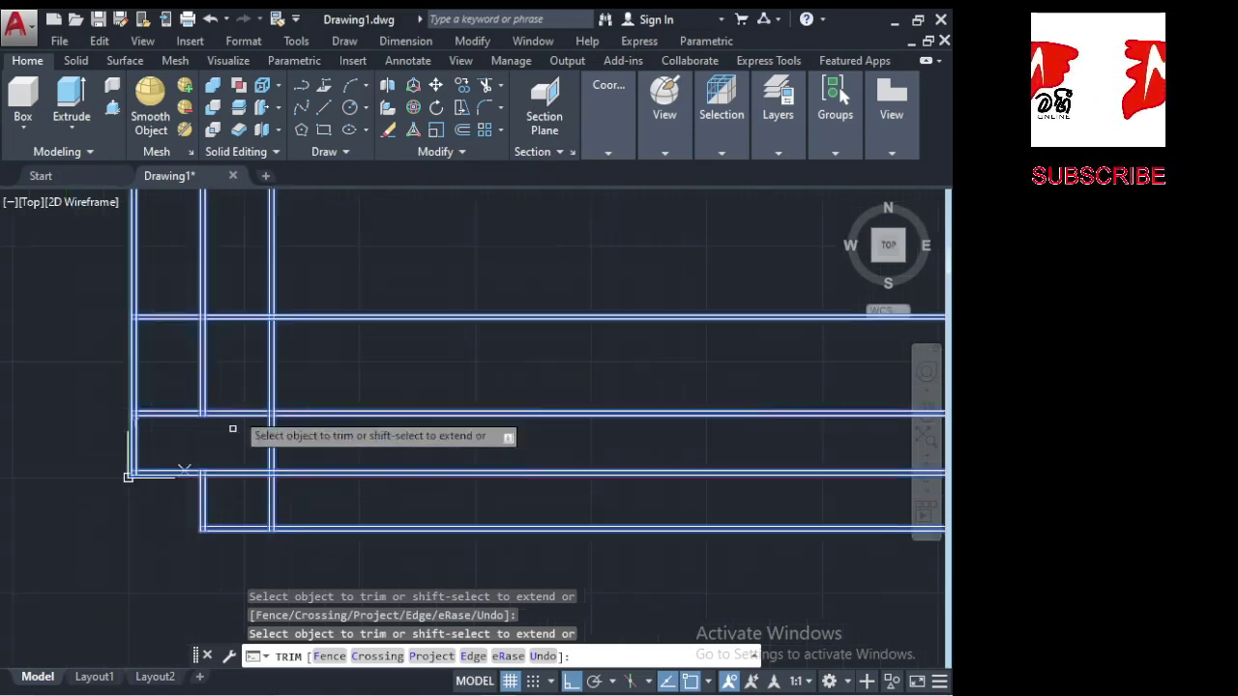
pyautogui.click(293, 270)
pyautogui.click(79, 253)
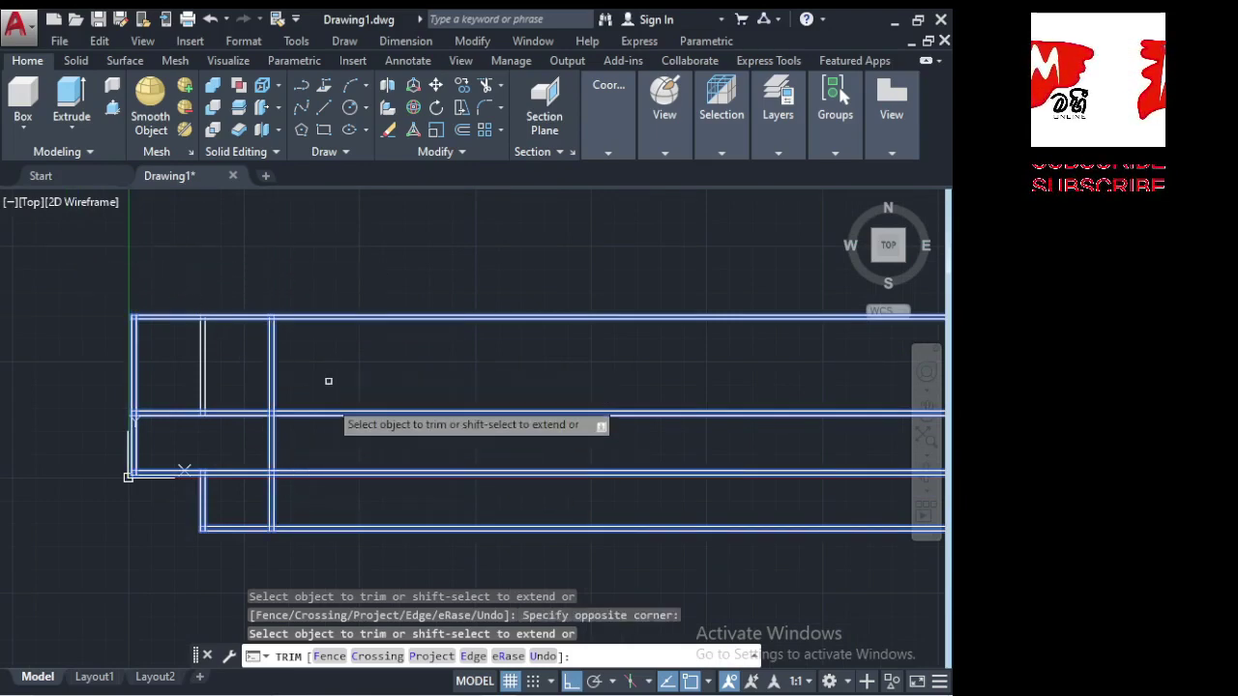
pyautogui.scroll(2, 312, 437)
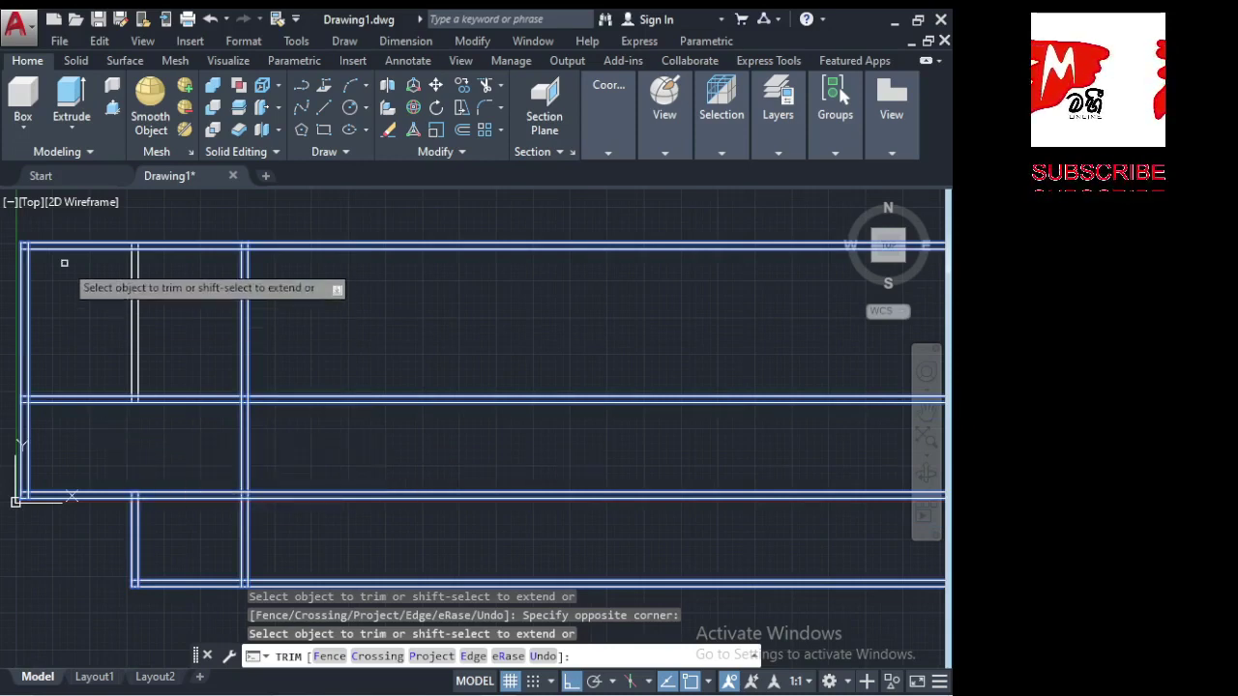
pyautogui.scroll(-2, 61, 265)
pyautogui.scroll(2, 208, 370)
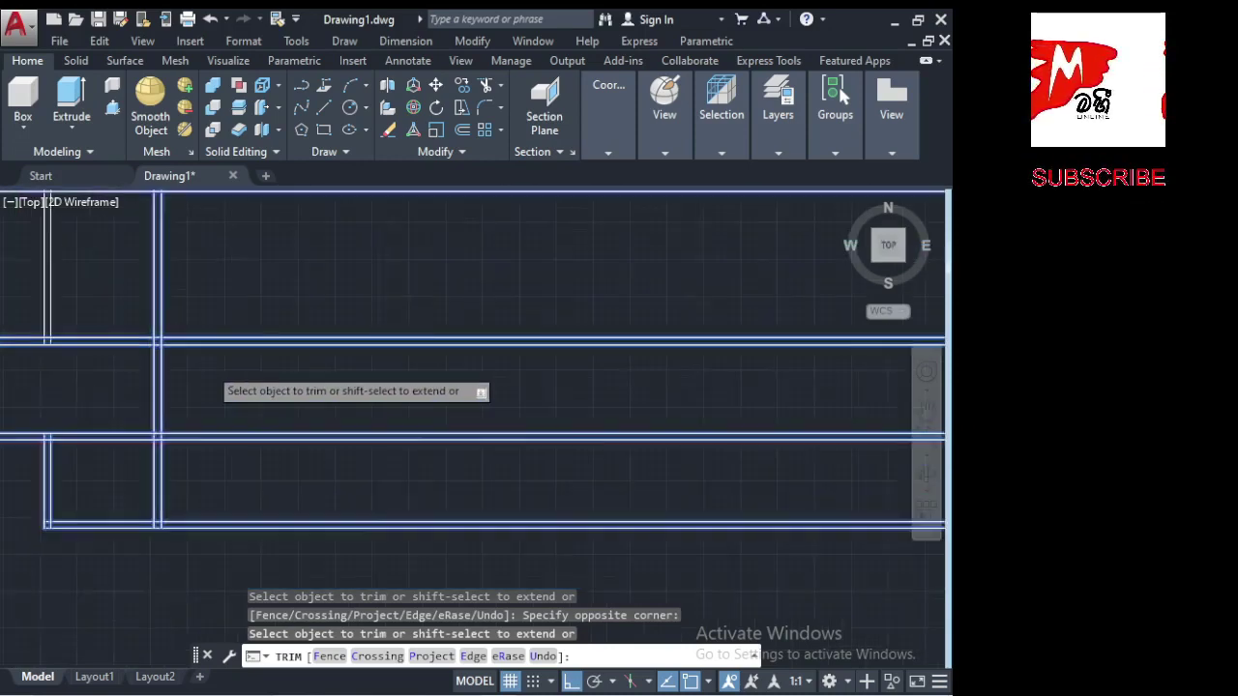
pyautogui.scroll(1, 205, 373)
pyautogui.scroll(-3, 205, 373)
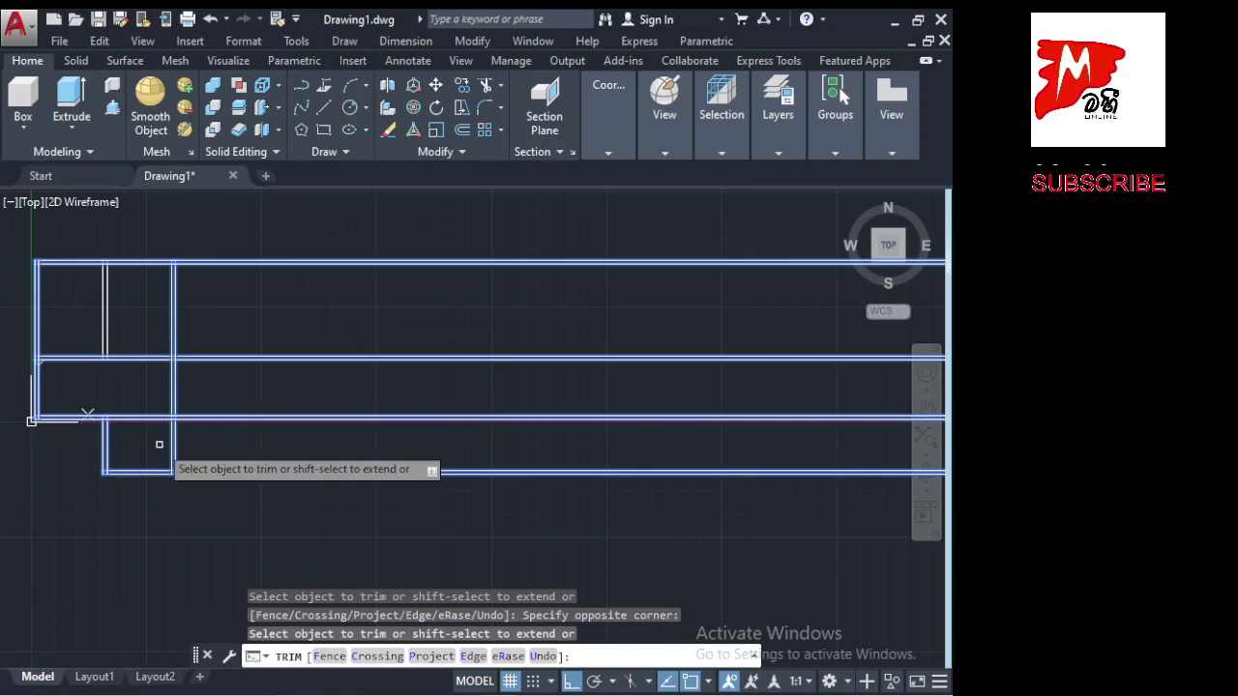
pyautogui.scroll(2, 158, 442)
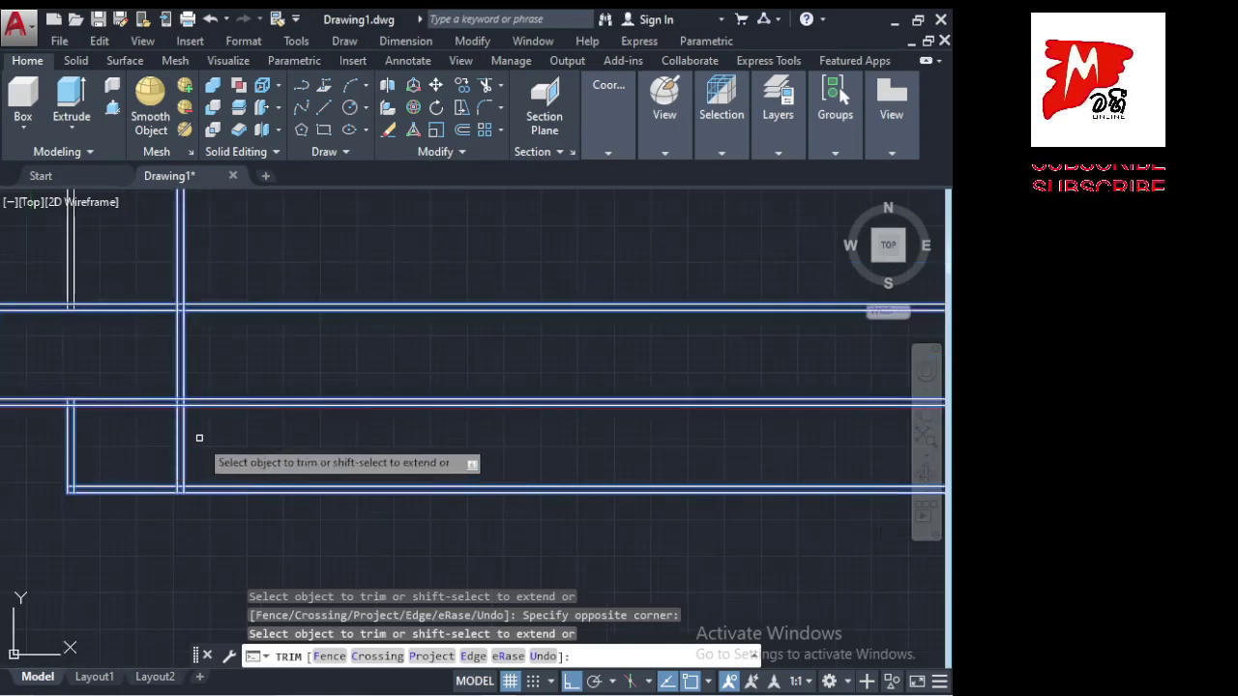
pyautogui.scroll(2, 222, 435)
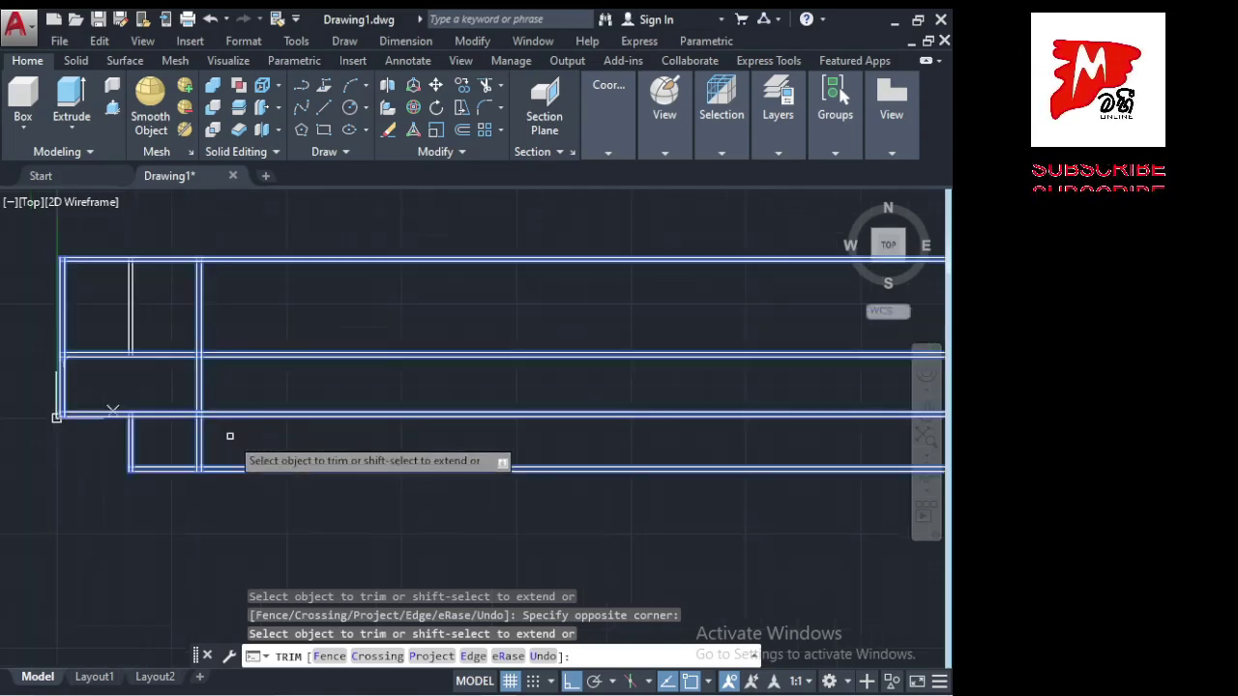
pyautogui.scroll(-2, 208, 447)
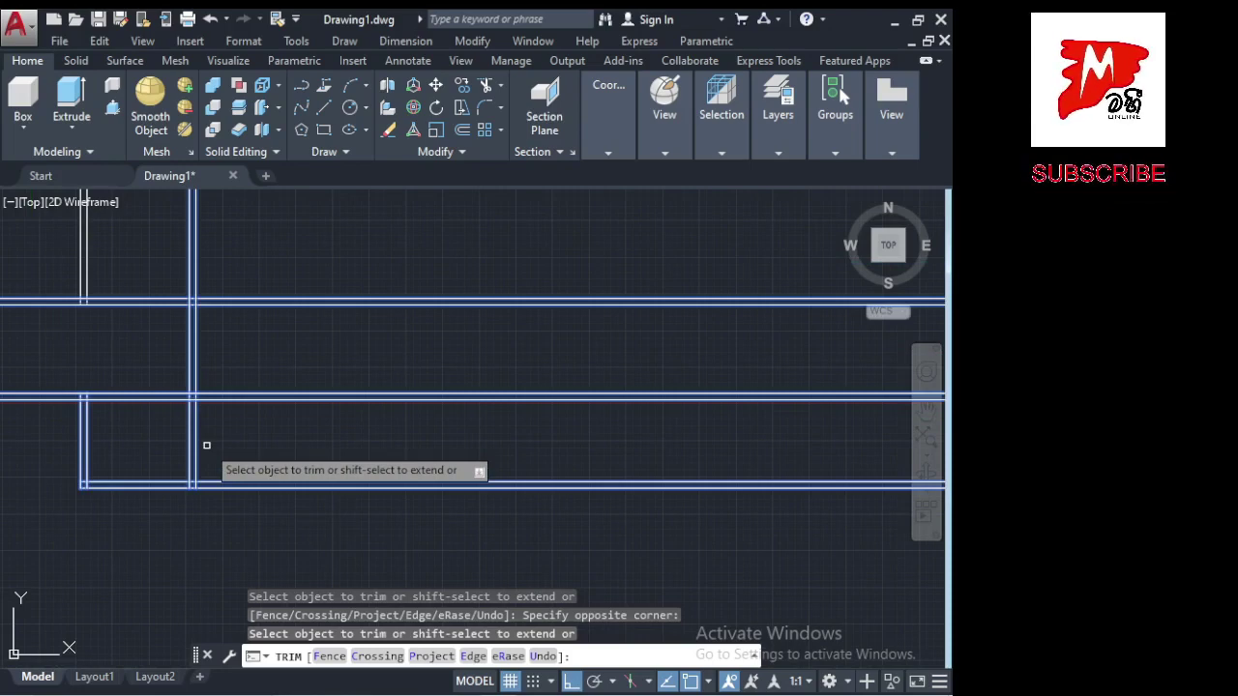
pyautogui.scroll(2, 206, 445)
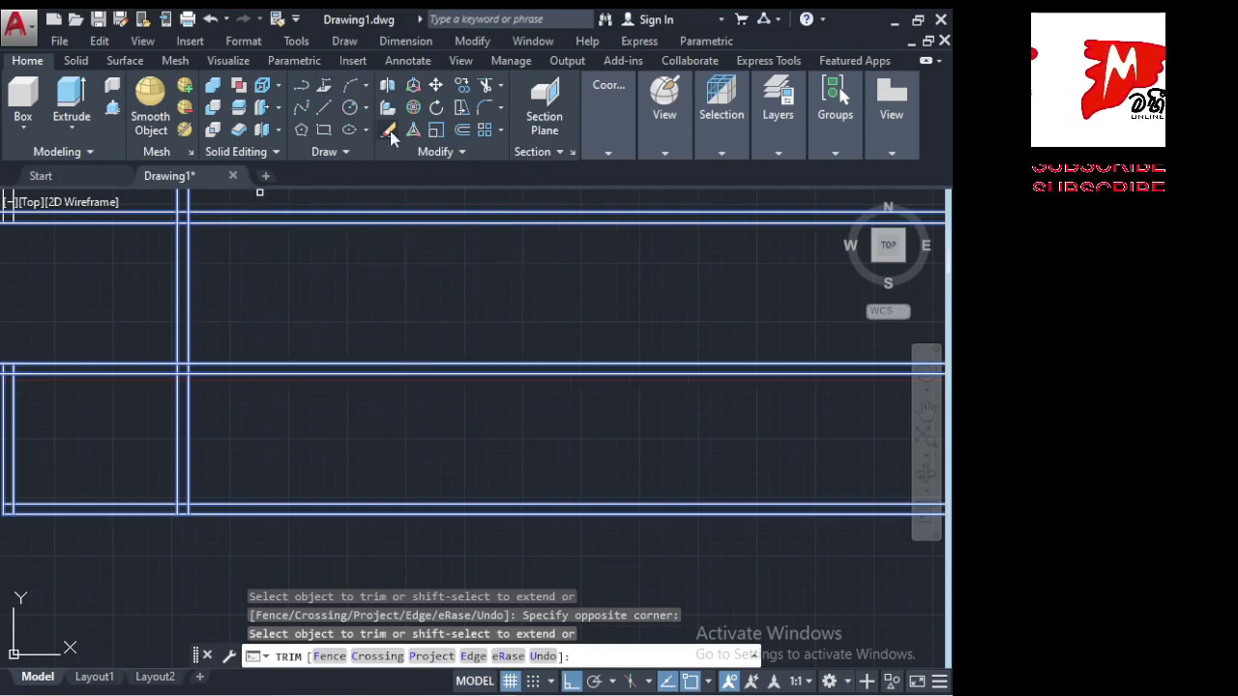
pyautogui.press('Return')
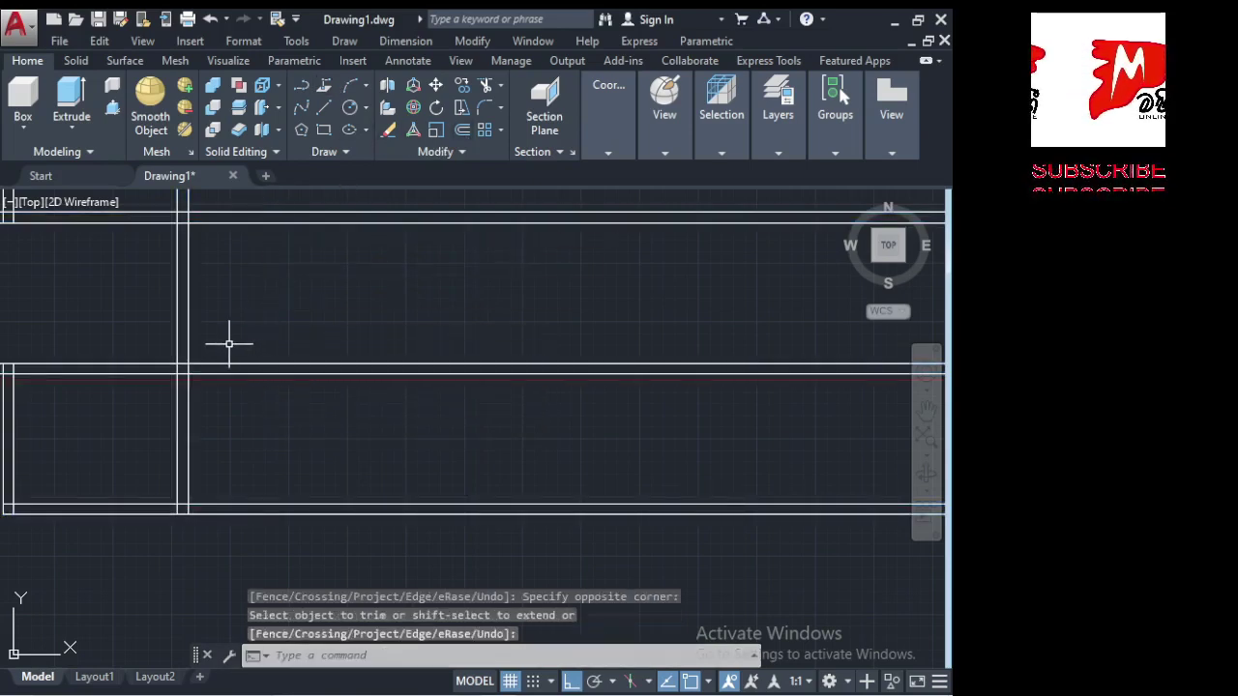
# Offset the wall line above the lower room 1500 downward to start the partition.
pyautogui.click(464, 131)
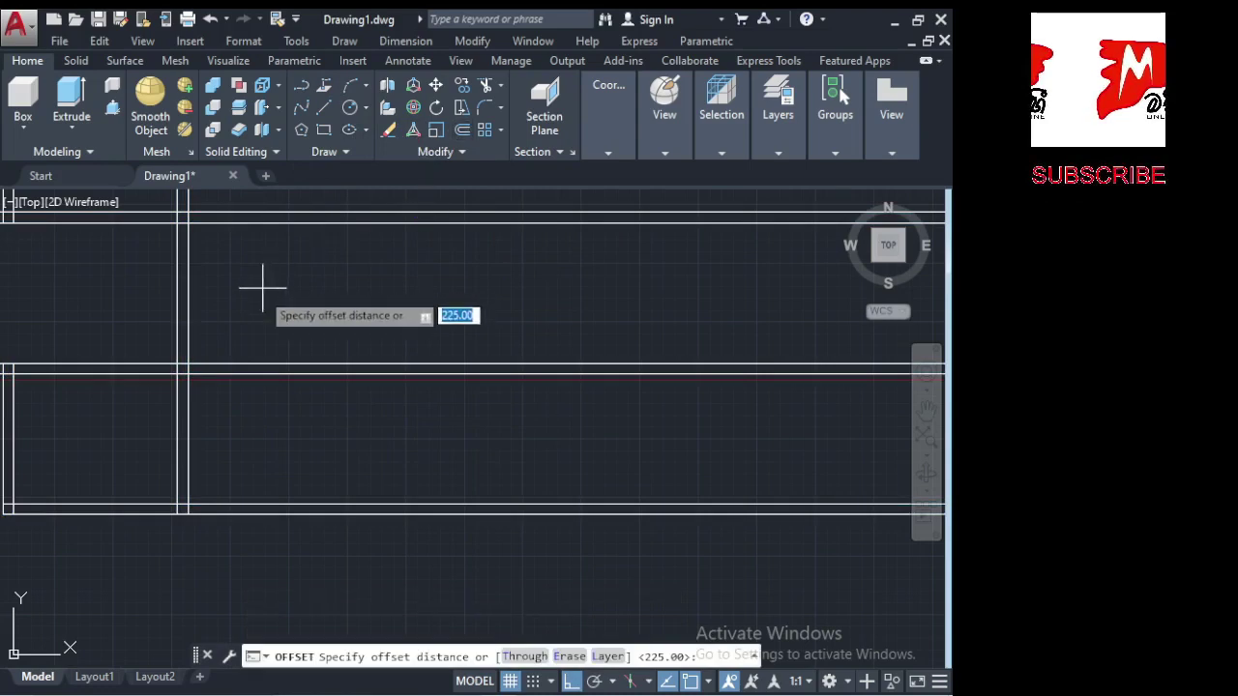
pyautogui.click(184, 366)
pyautogui.write('15')
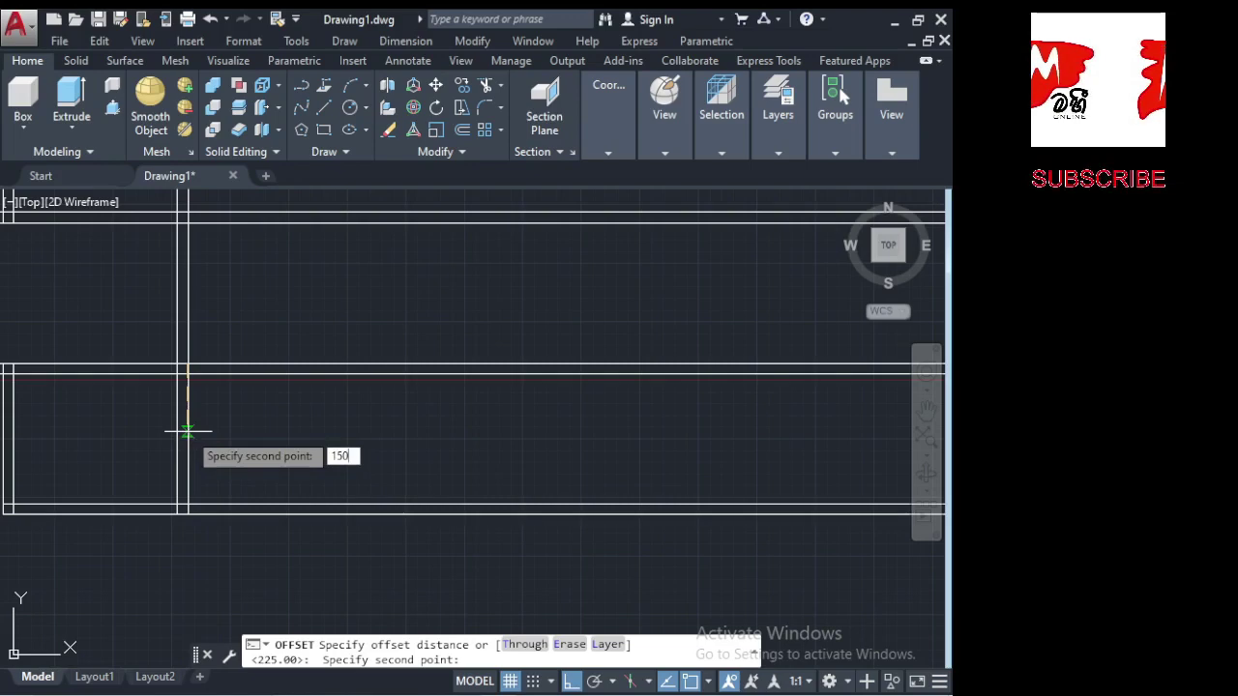
pyautogui.write('0')
pyautogui.press('Return')
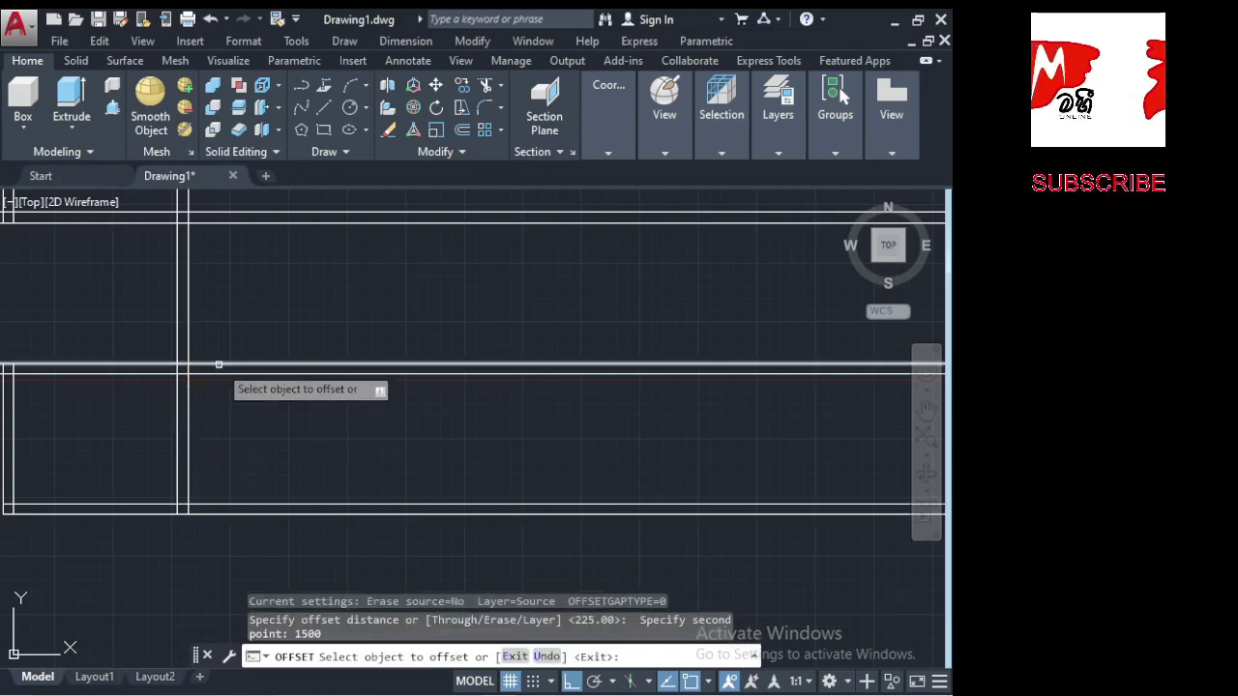
pyautogui.click(228, 367)
pyautogui.click(237, 437)
pyautogui.press('Return')
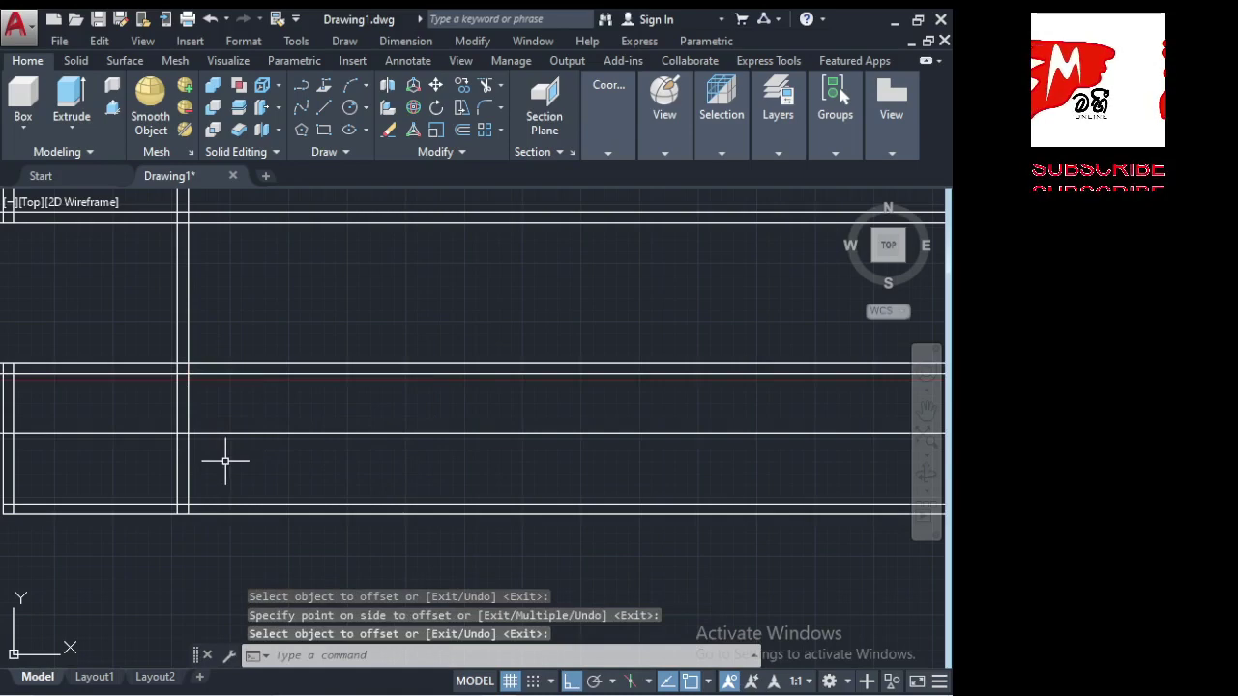
# Double the partition by offsetting it the wall thickness below, then select it with nearby walls.
pyautogui.press('Return')
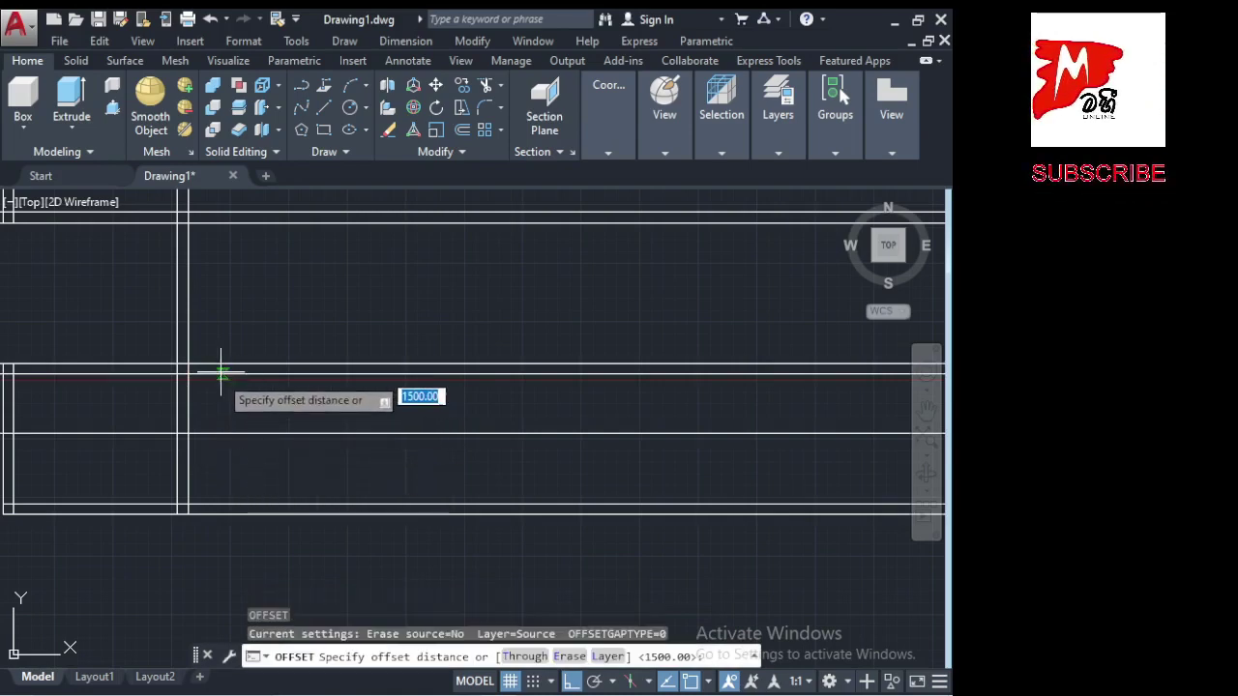
pyautogui.click(184, 435)
pyautogui.click(204, 434)
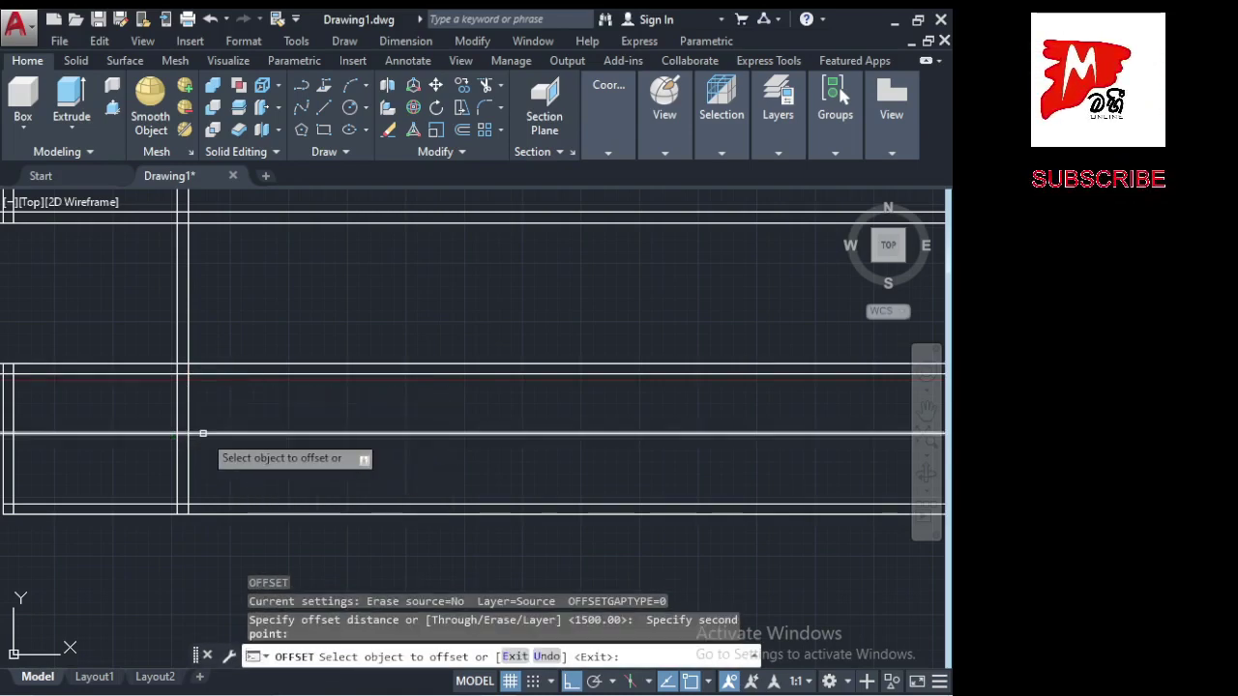
pyautogui.click(203, 434)
pyautogui.click(262, 464)
pyautogui.press('Return')
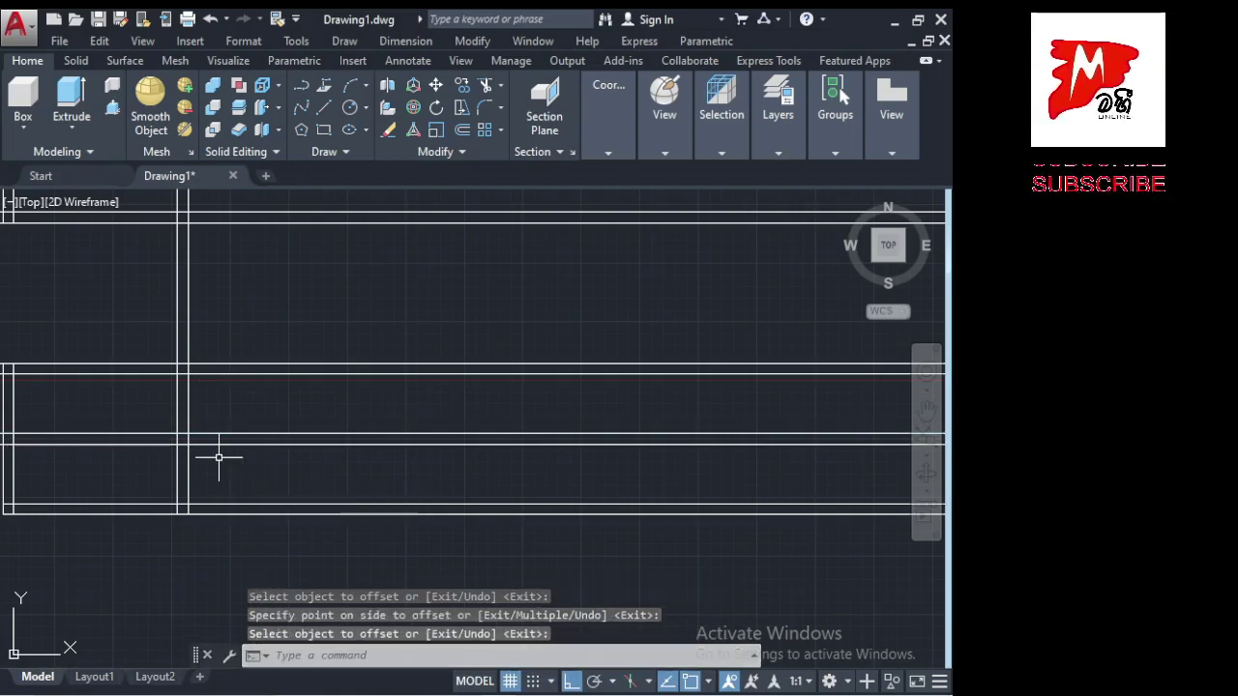
pyautogui.click(208, 447)
pyautogui.click(169, 418)
pyautogui.write('tr')
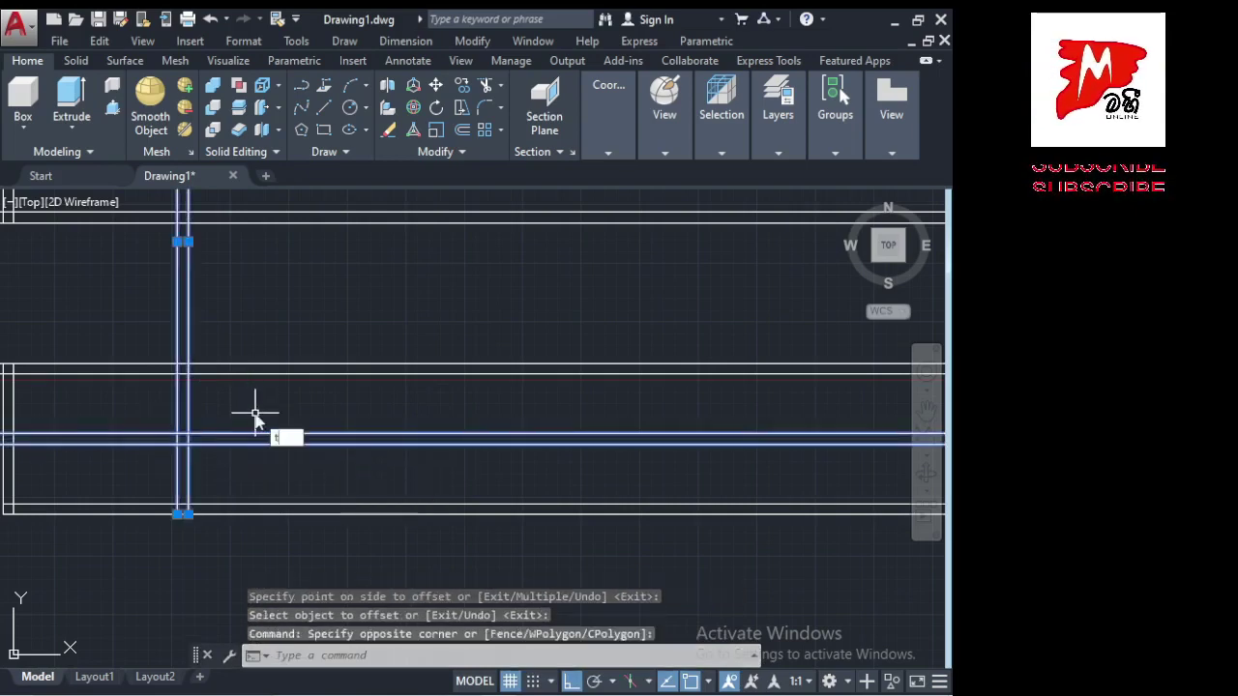
# Trim the horizontal overruns left of the partition and the lower lines to its right.
pyautogui.press('Return')
pyautogui.click(150, 469)
pyautogui.click(120, 423)
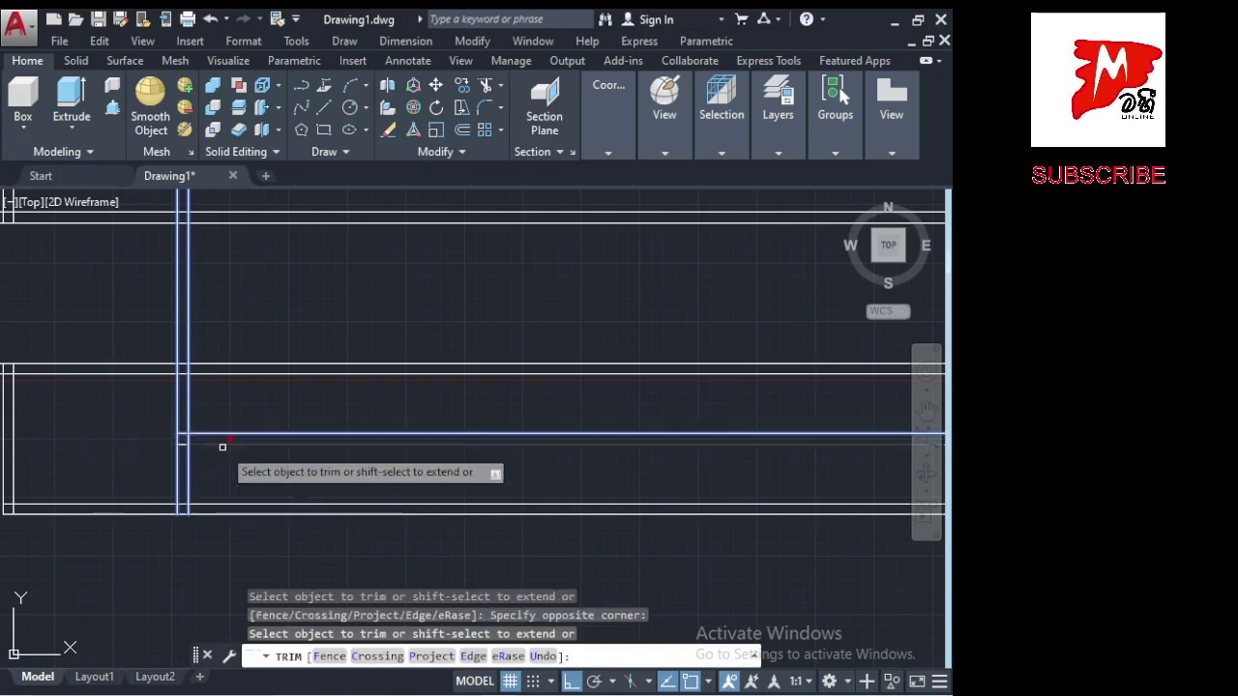
pyautogui.click(226, 502)
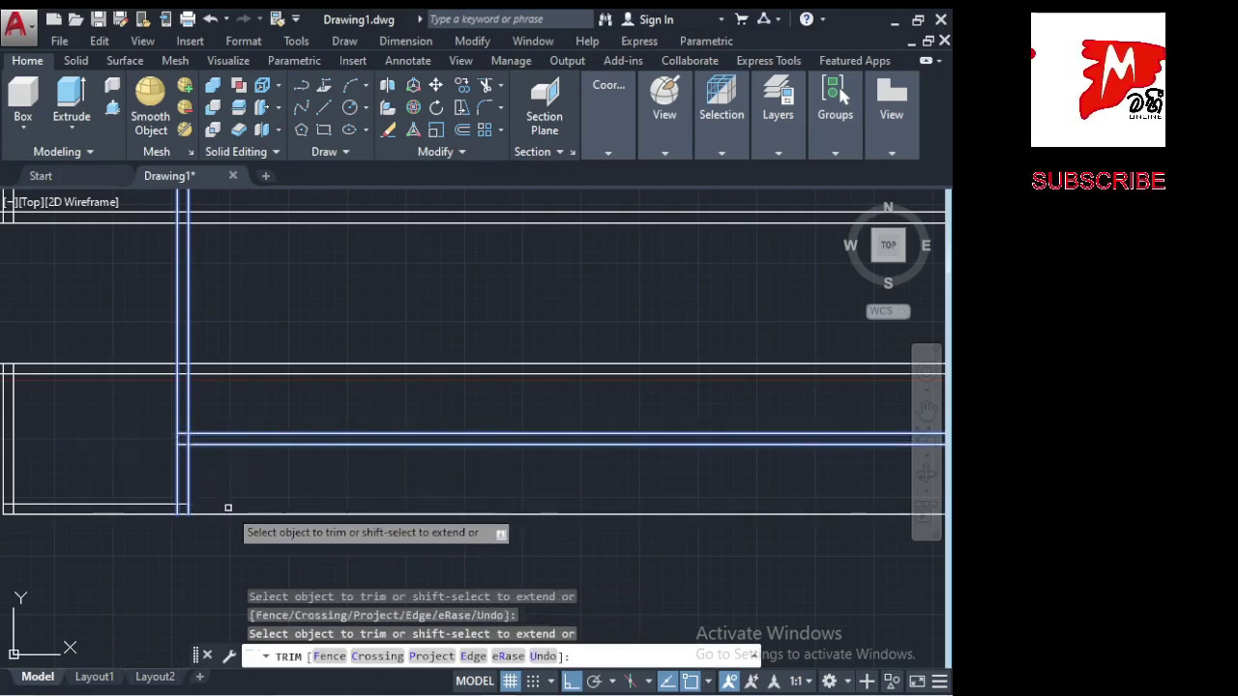
pyautogui.click(232, 514)
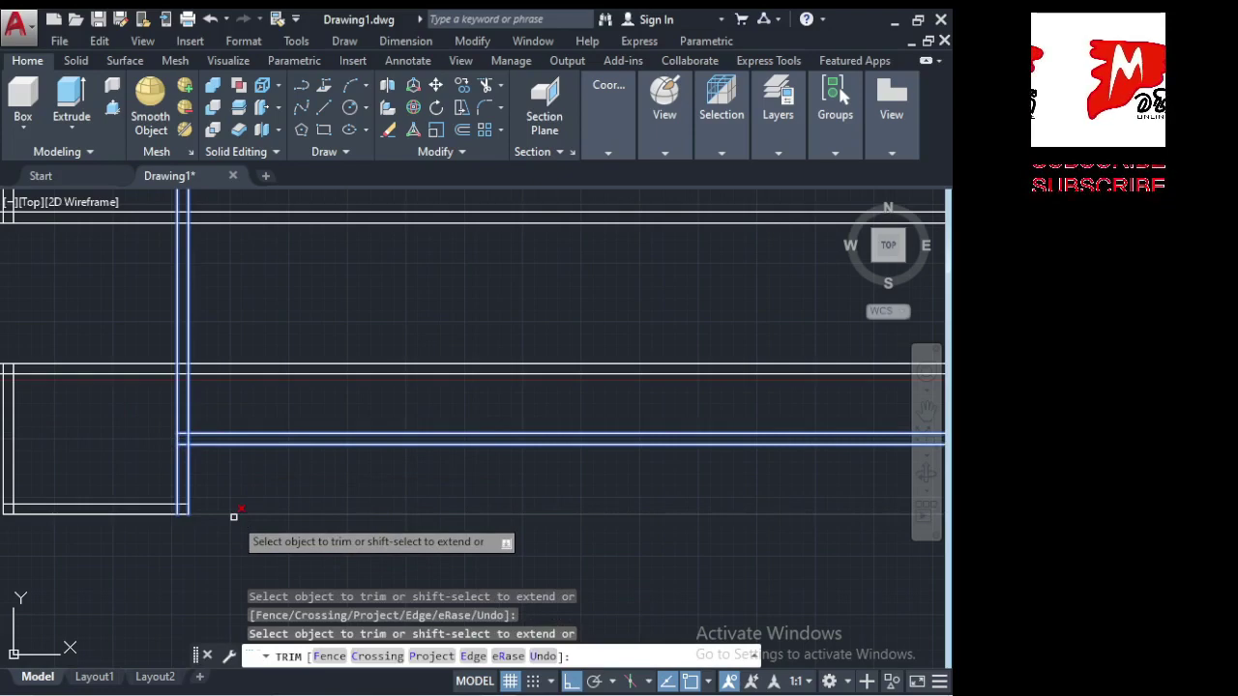
pyautogui.scroll(-2, 208, 537)
pyautogui.scroll(-3, 169, 551)
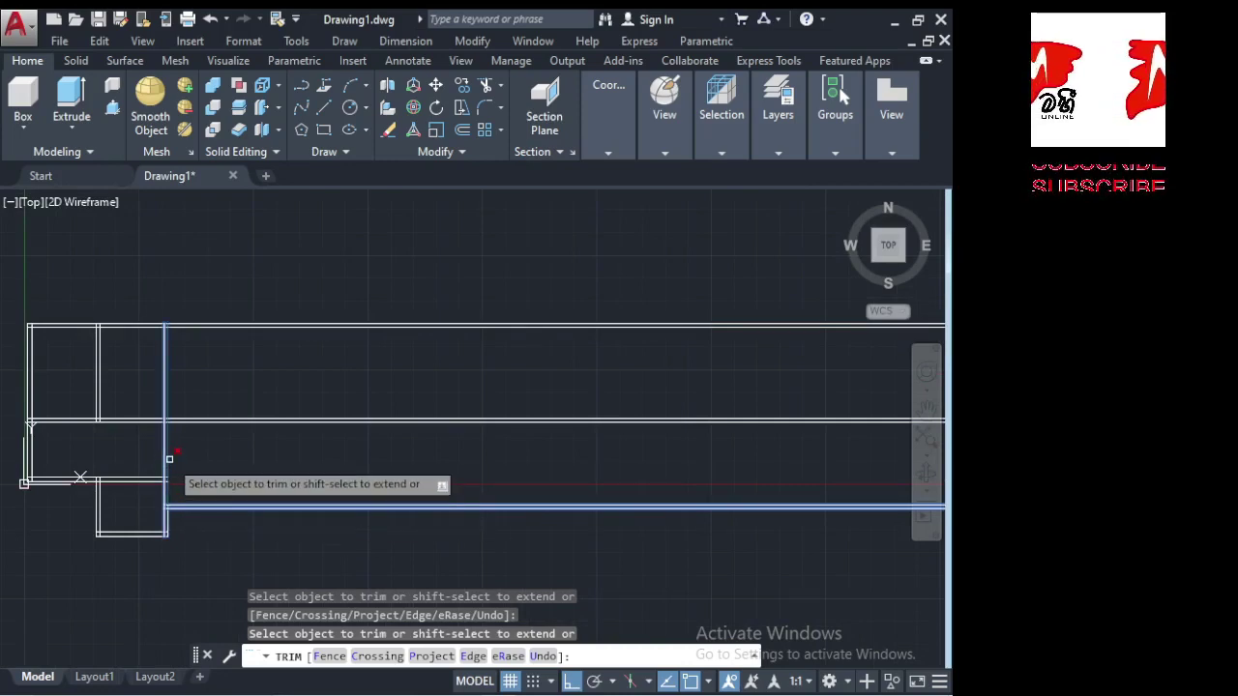
pyautogui.moveTo(169, 458); pyautogui.dragTo(201, 503, button='middle')
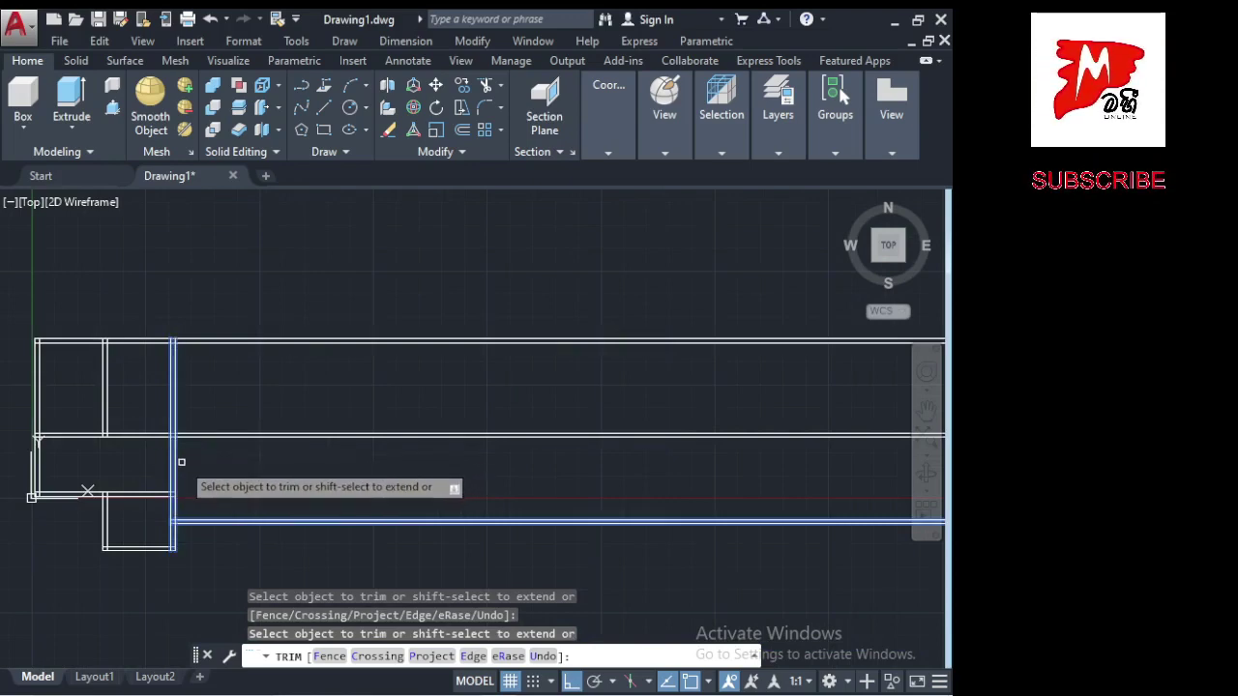
# Offset the vertical wall line to the right by a distance picked from two points.
pyautogui.click(462, 130)
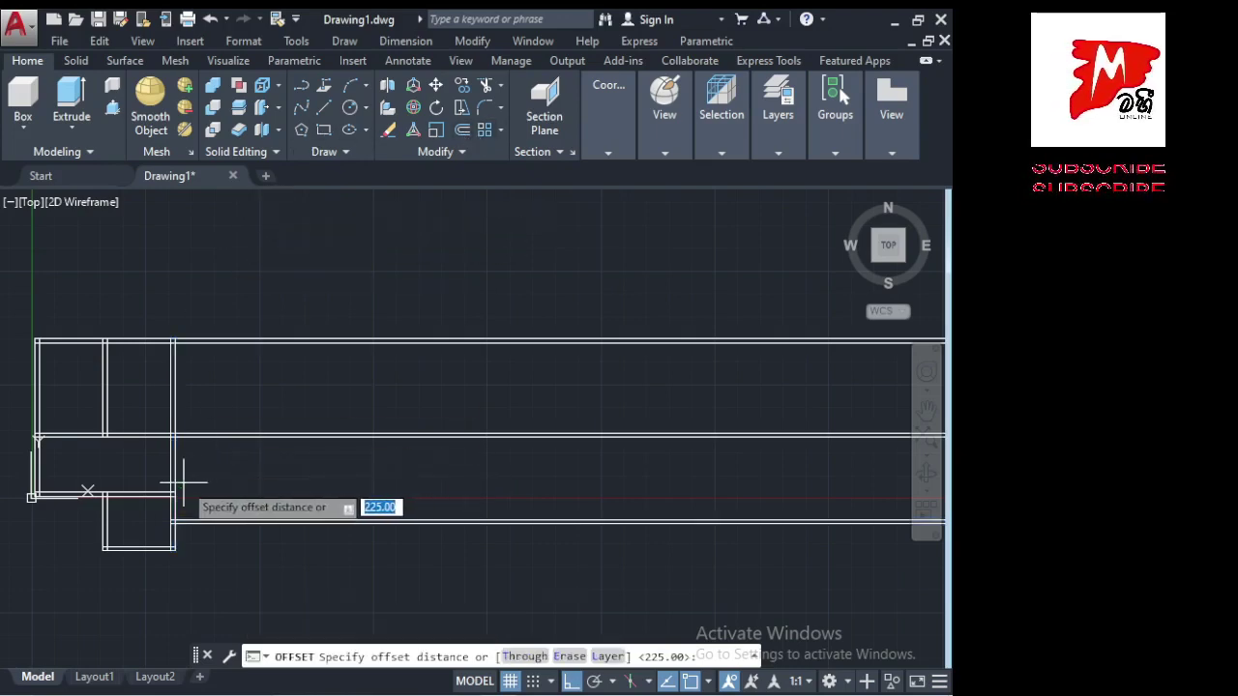
pyautogui.scroll(2, 161, 455)
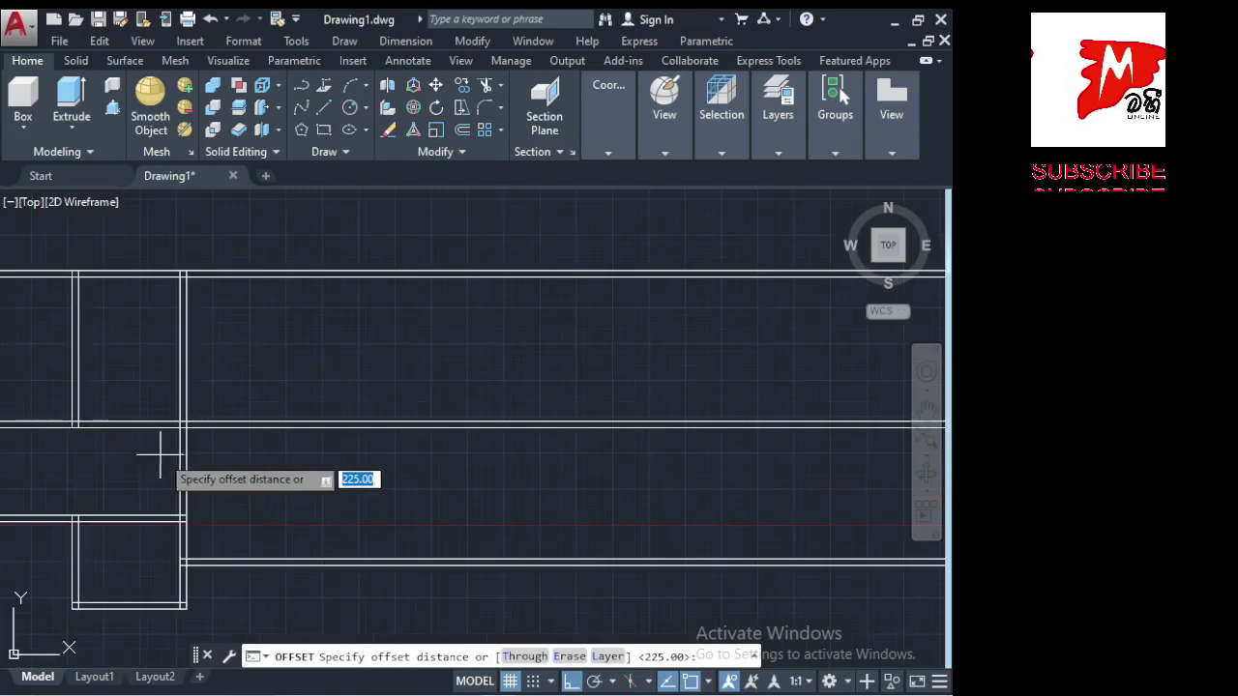
pyautogui.click(183, 426)
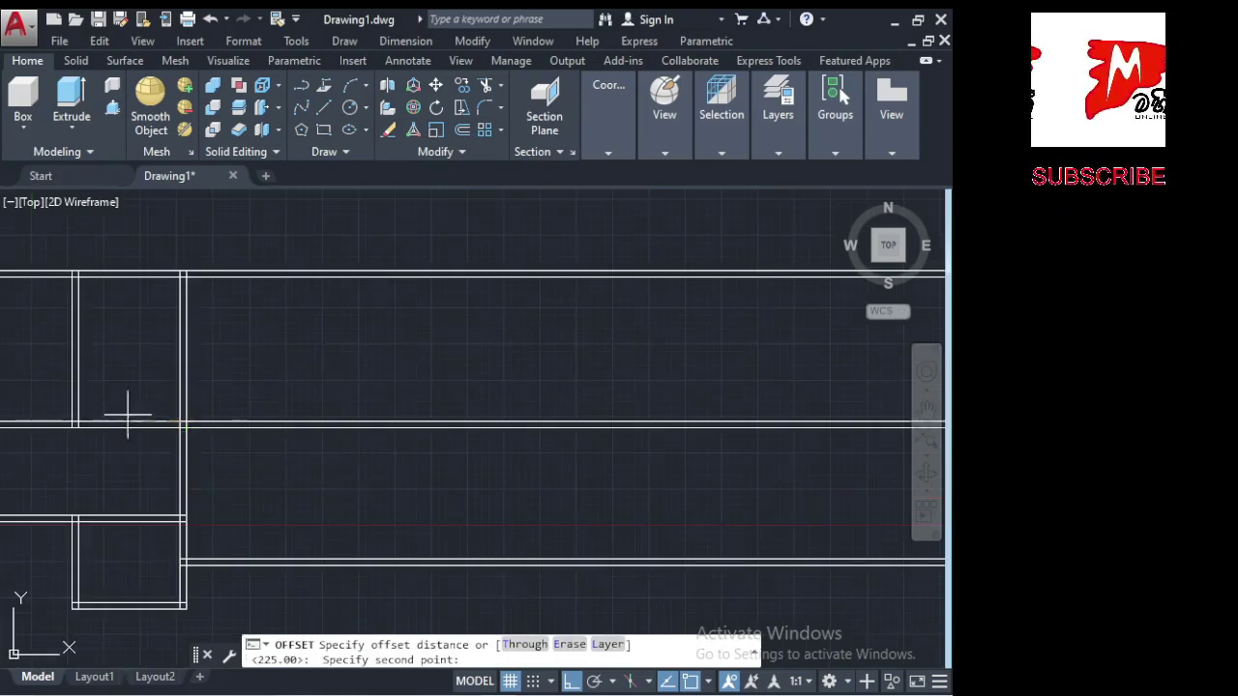
pyautogui.click(85, 425)
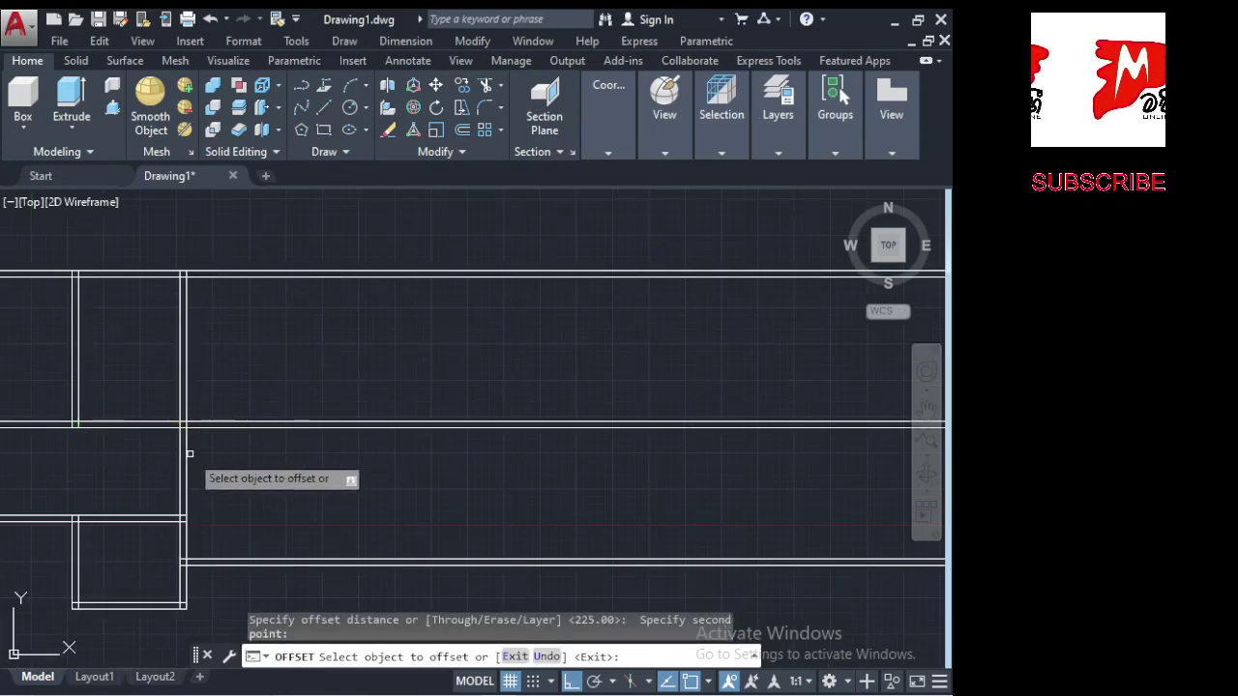
pyautogui.click(190, 457)
pyautogui.click(257, 461)
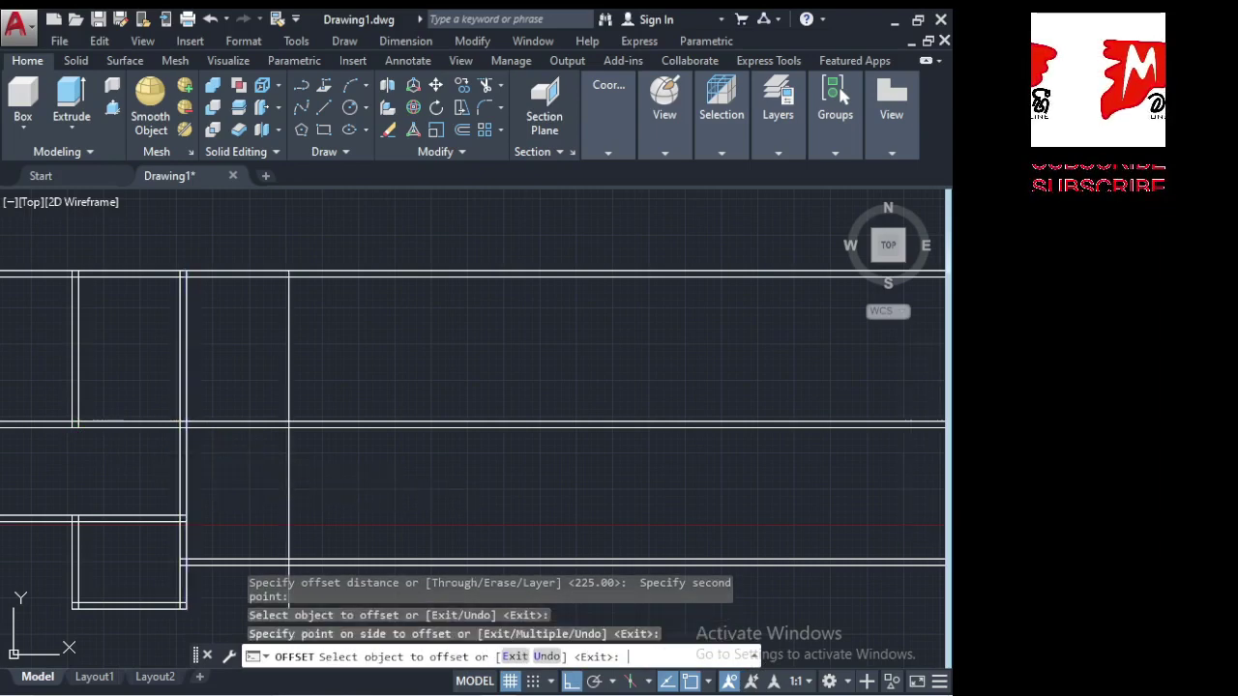
pyautogui.press('Return')
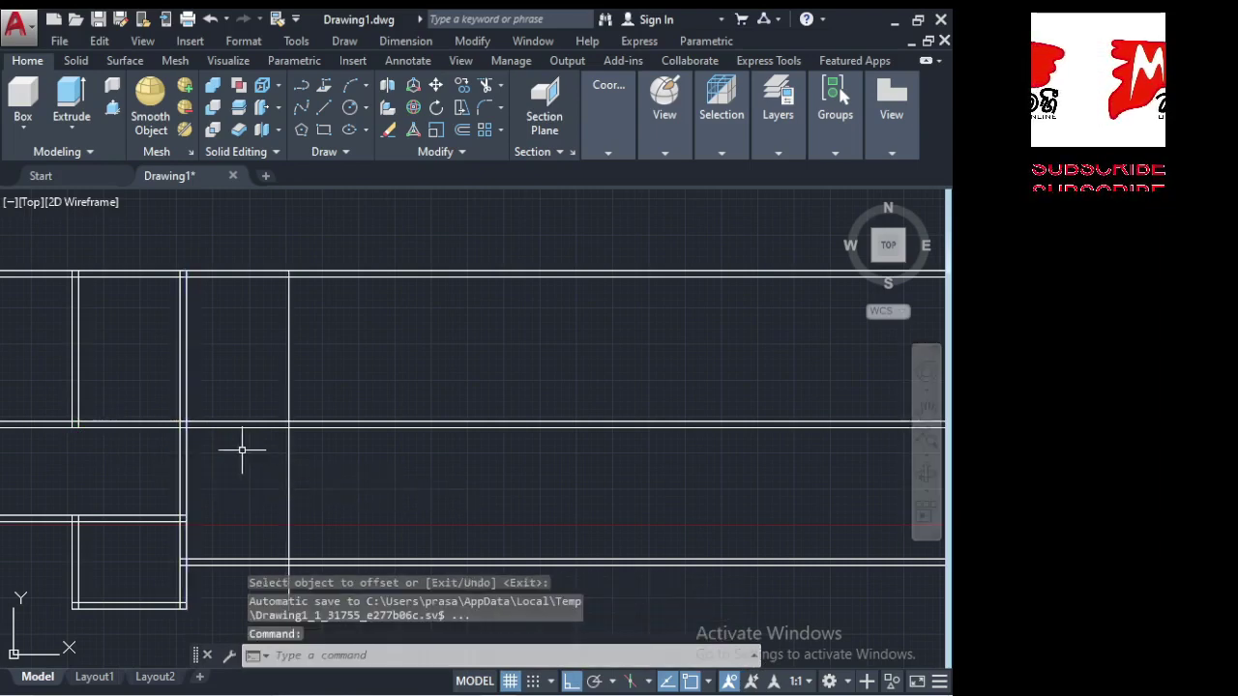
# Offset the new line by the wall thickness to double it, then window-select the walls.
pyautogui.scroll(3, 253, 441)
pyautogui.press('Return')
pyautogui.click(326, 407)
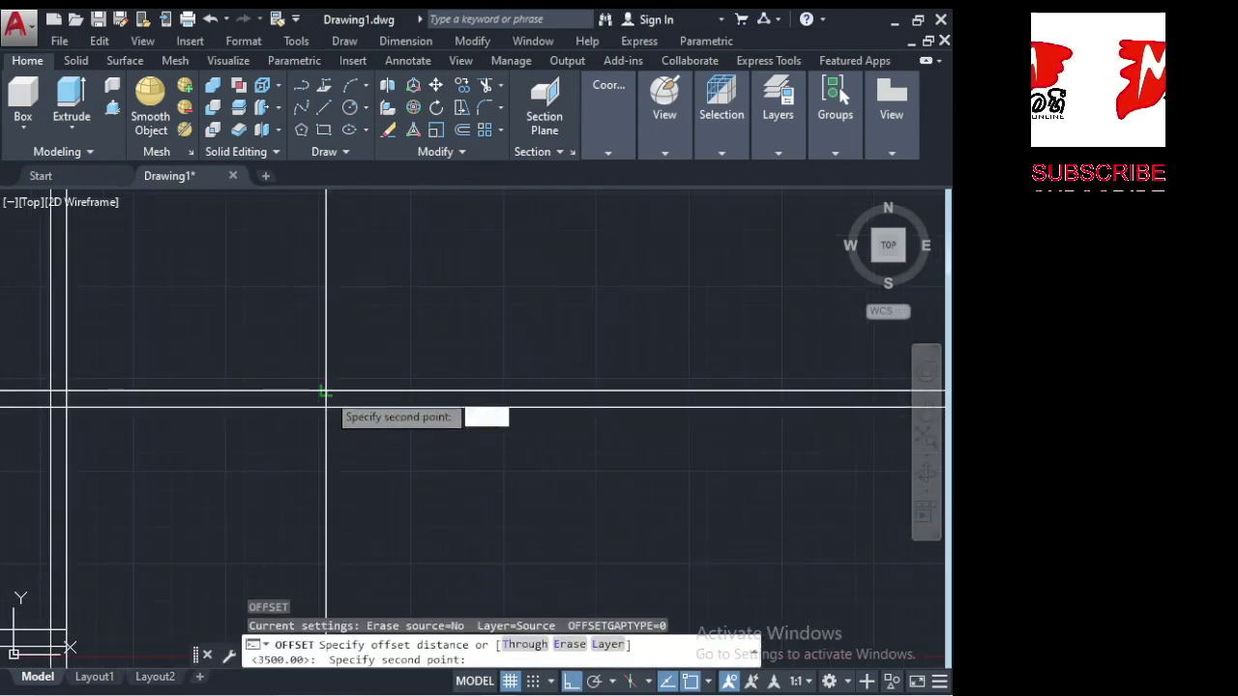
pyautogui.click(326, 392)
pyautogui.click(324, 423)
pyautogui.click(368, 428)
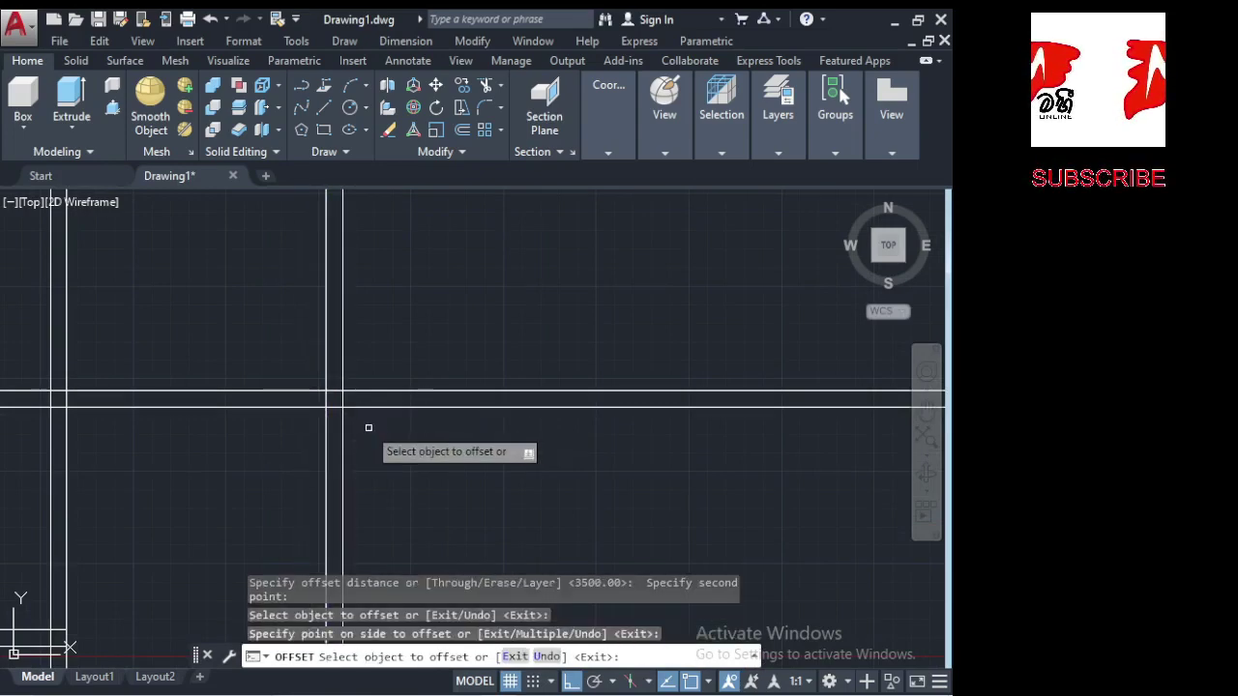
pyautogui.press('Return')
pyautogui.scroll(-3, 243, 359)
pyautogui.scroll(-2, 243, 359)
pyautogui.scroll(5, 303, 474)
pyautogui.scroll(-2, 303, 475)
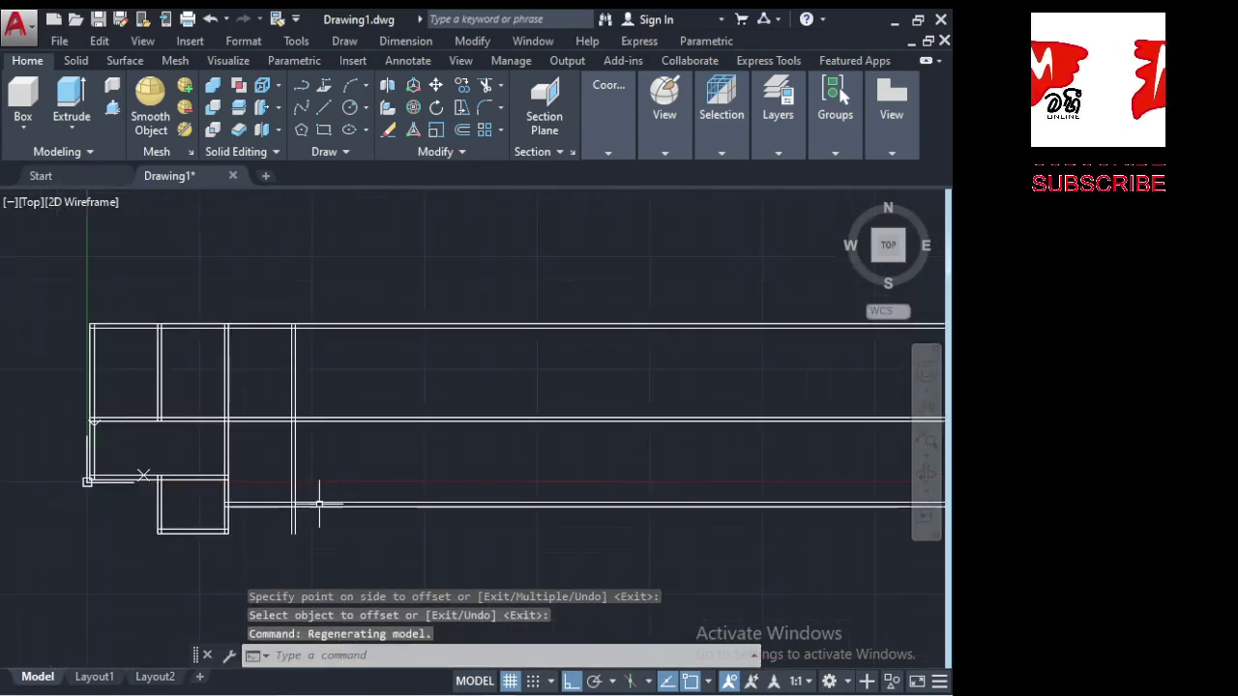
pyautogui.click(325, 522)
pyautogui.click(268, 325)
# Add the new partition to the selection and trim the wall lines extending past it.
pyautogui.click(238, 354)
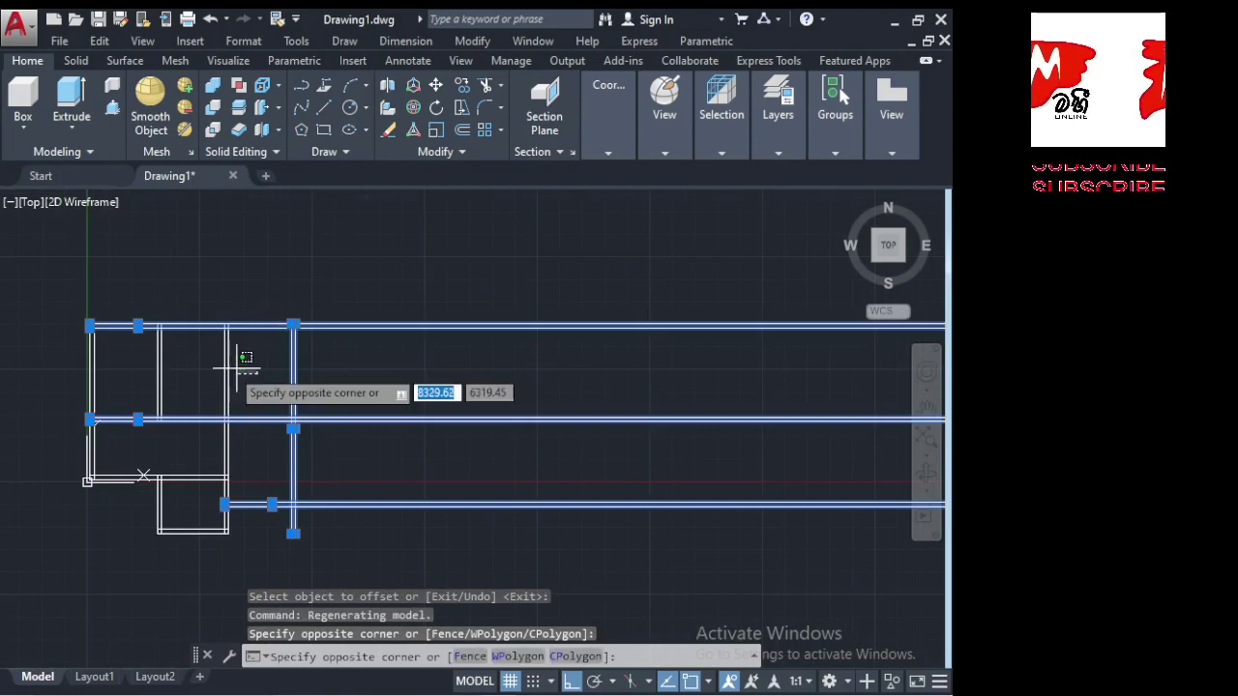
pyautogui.click(207, 368)
pyautogui.write('TR')
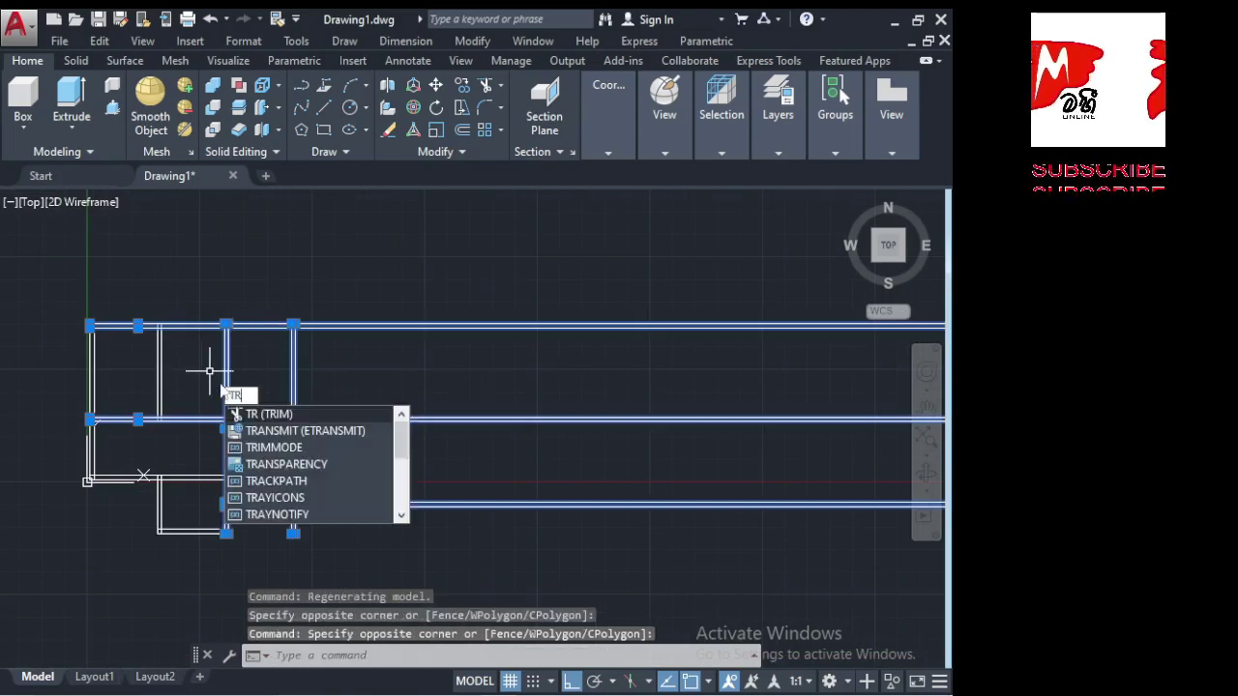
pyautogui.press('Return')
pyautogui.click(371, 526)
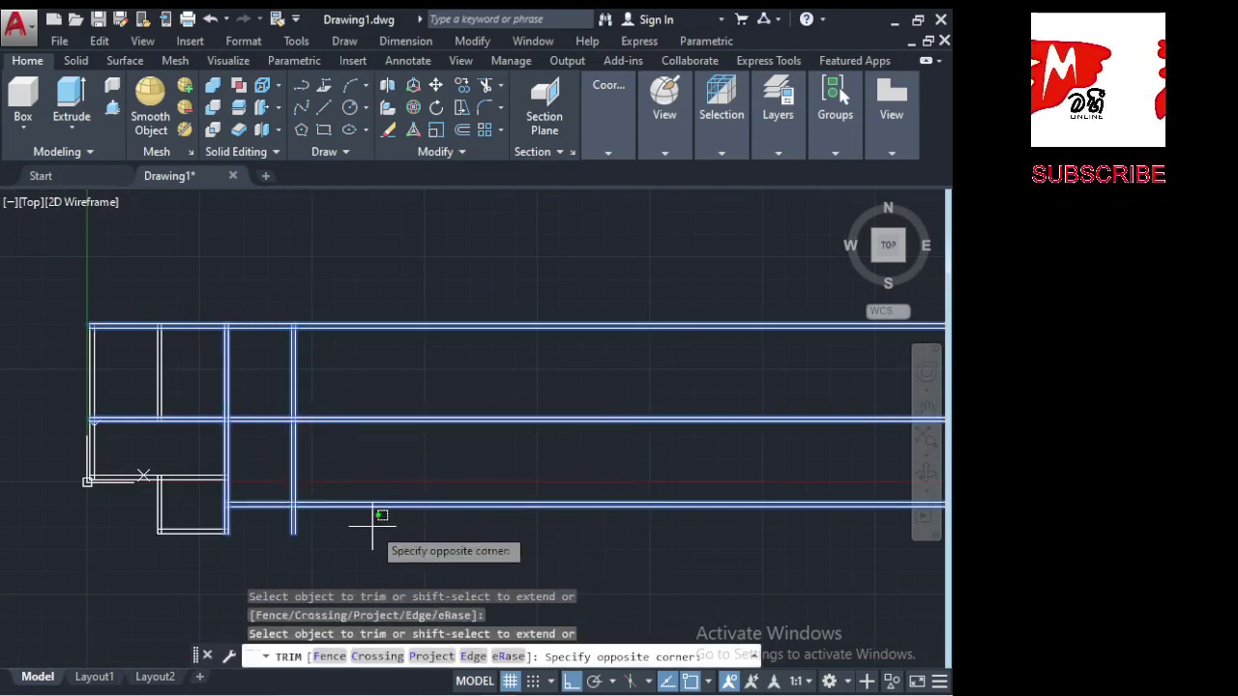
pyautogui.click(346, 286)
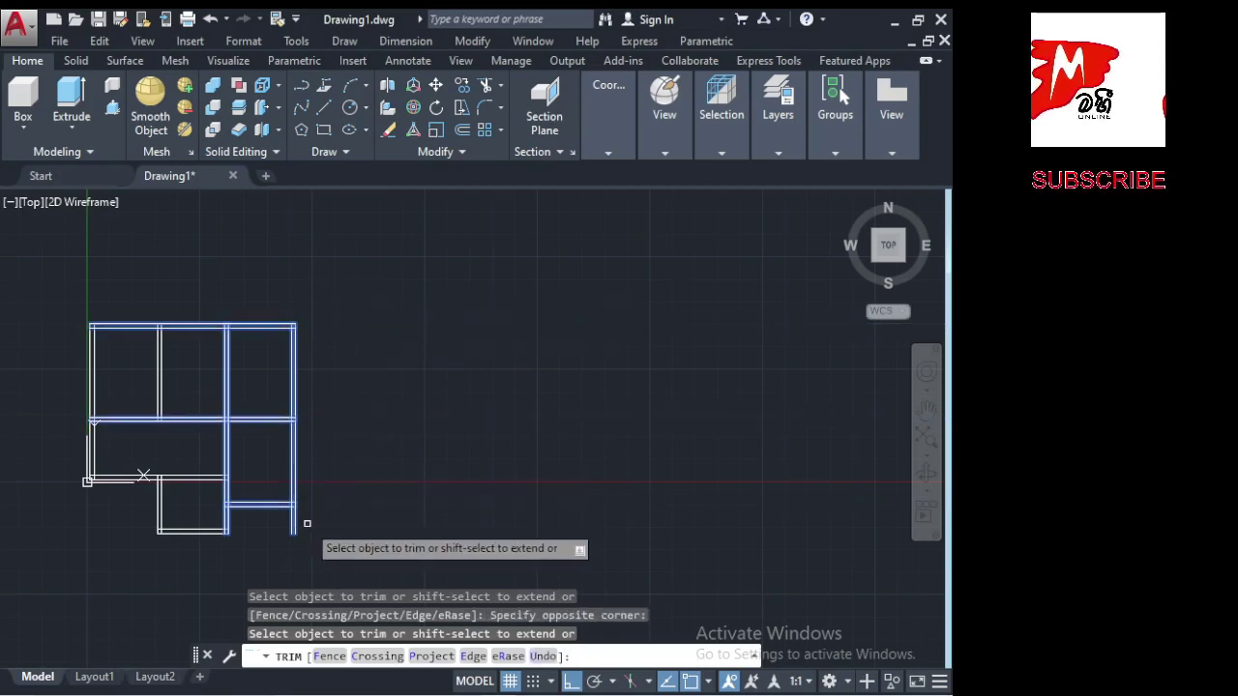
pyautogui.click(272, 525)
pyautogui.click(272, 525)
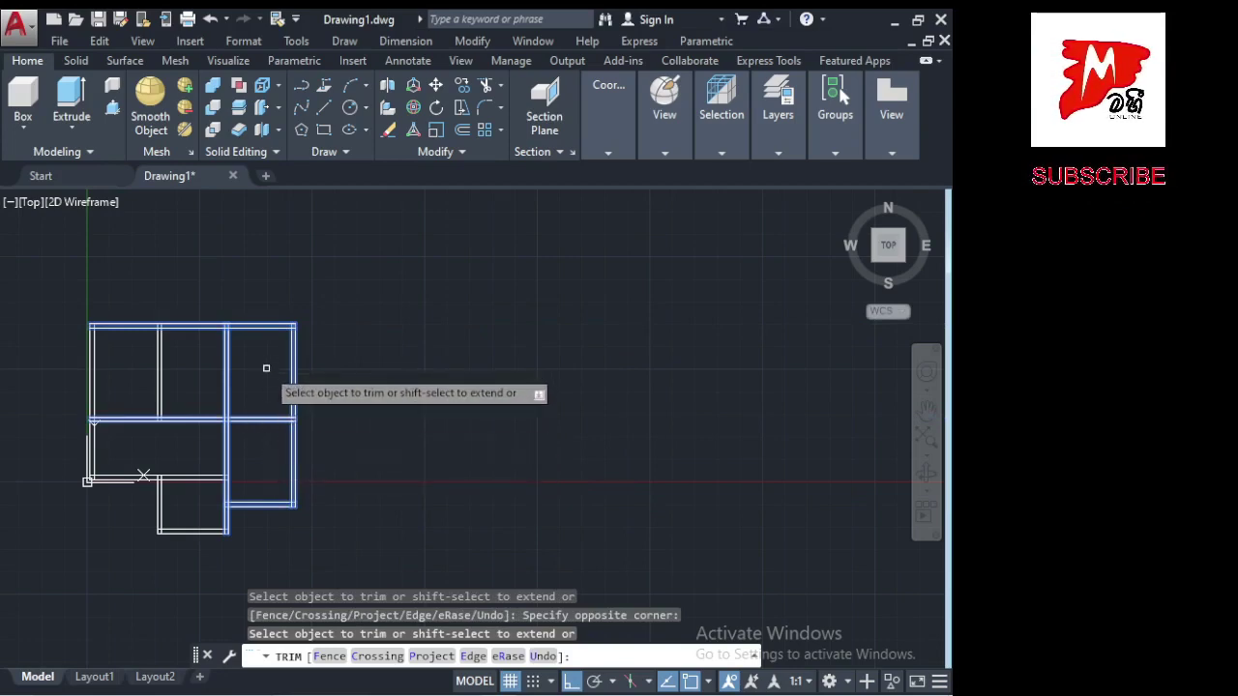
# Trim the overrun at the top-right corner to close the right-hand room.
pyautogui.scroll(4, 295, 387)
pyautogui.click(356, 391)
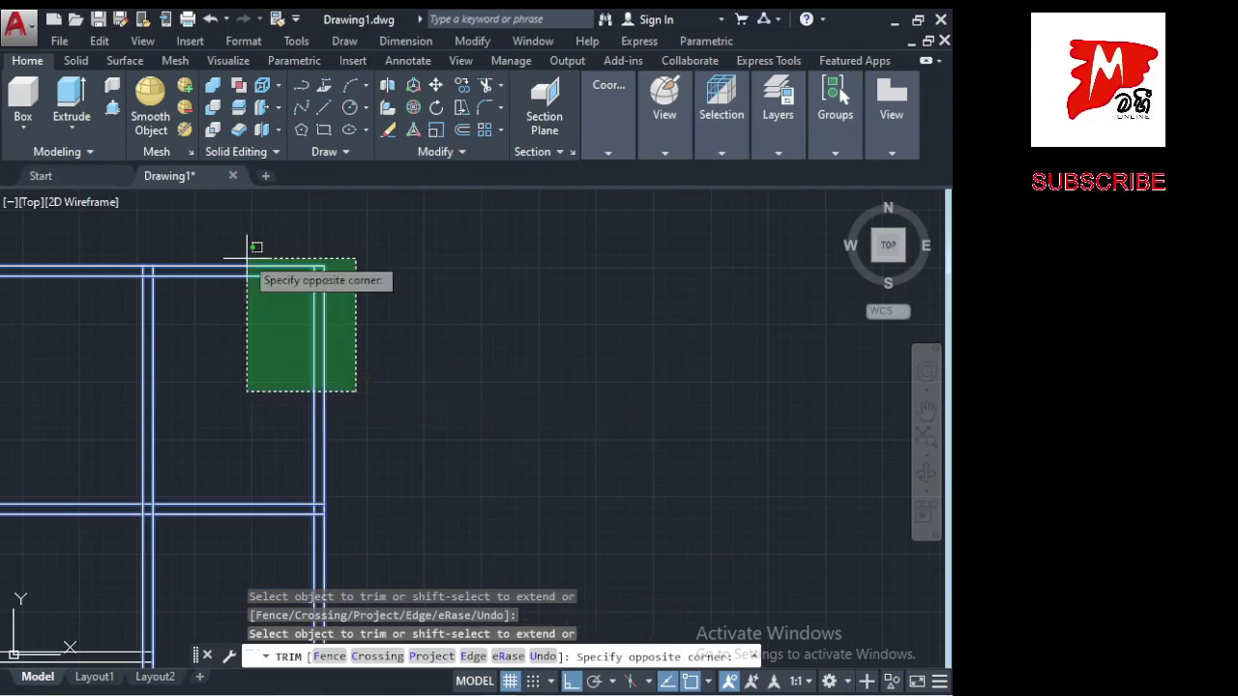
pyautogui.click(233, 225)
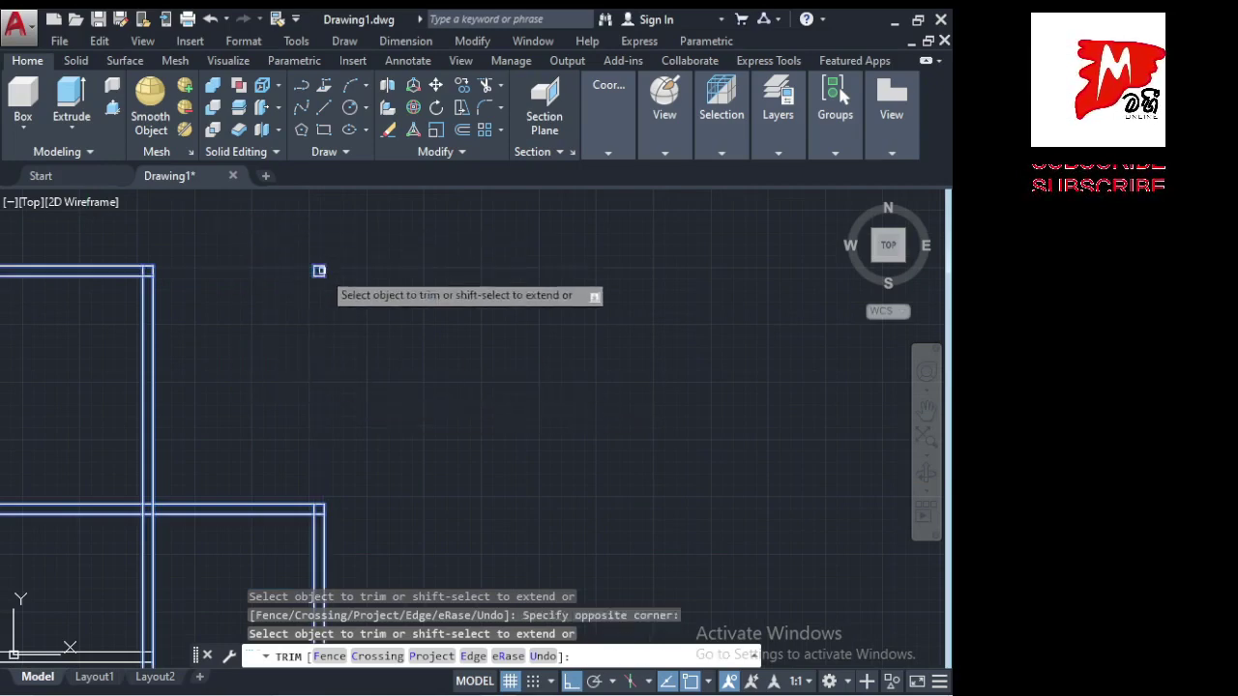
pyautogui.scroll(-3, 397, 286)
pyautogui.scroll(1, 263, 403)
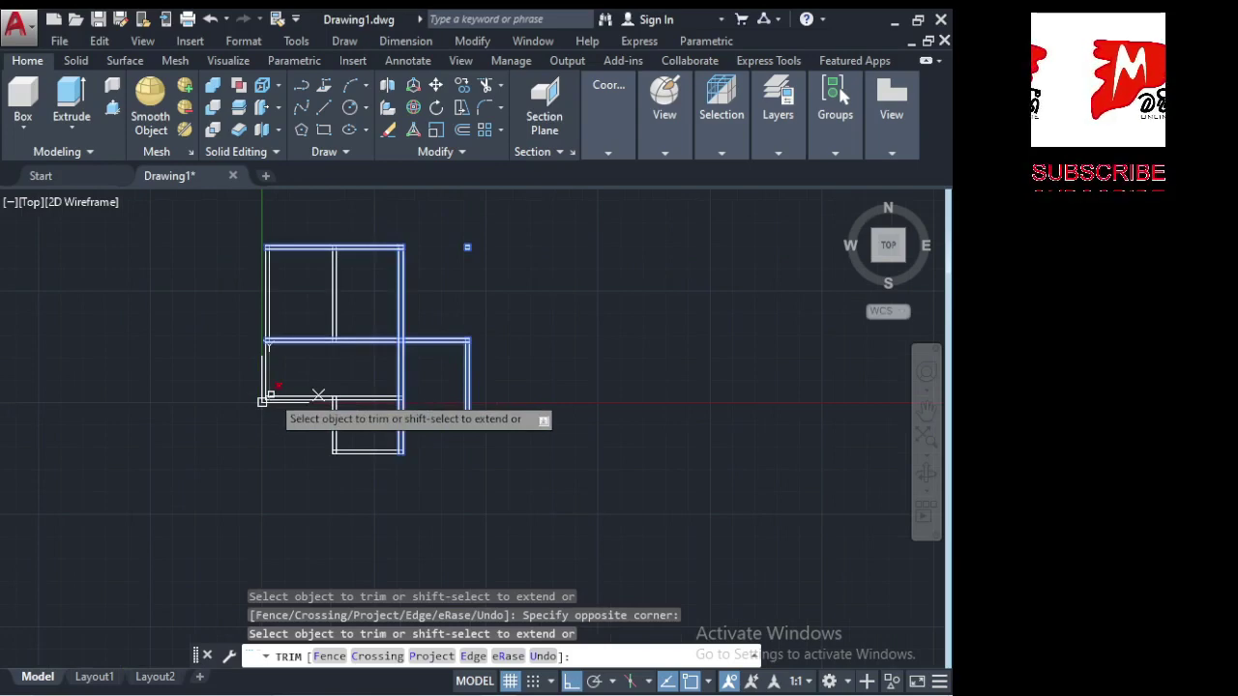
pyautogui.press('Return')
pyautogui.scroll(2, 262, 367)
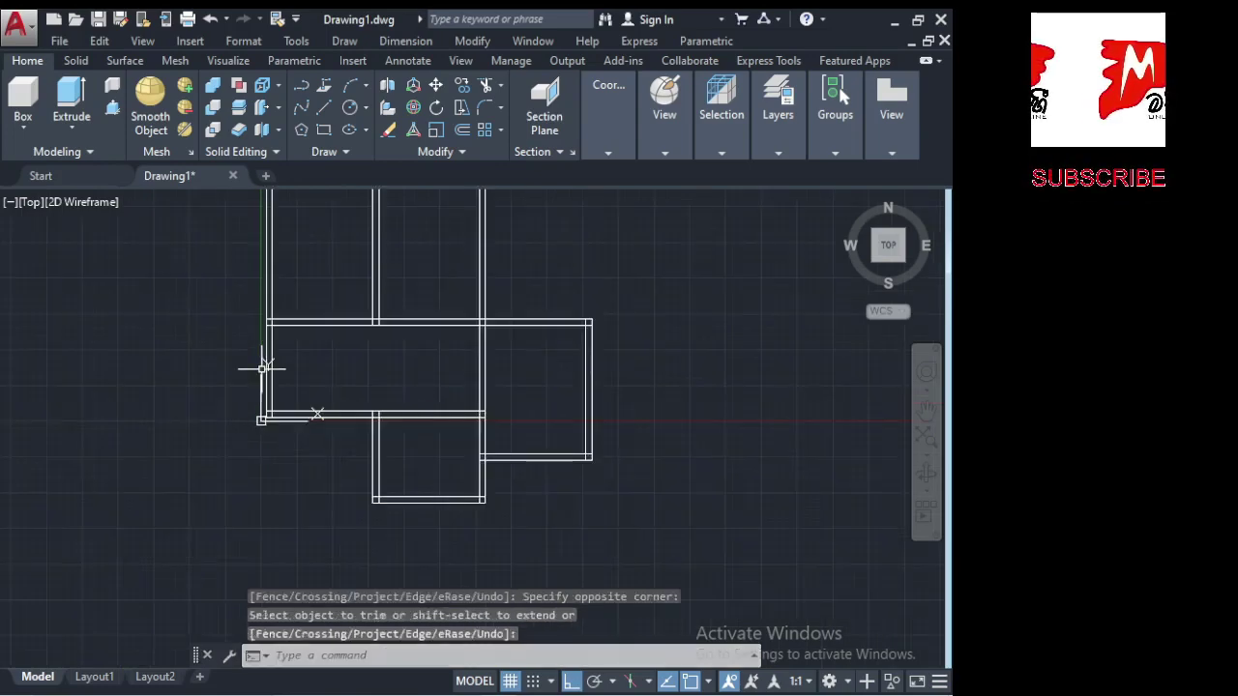
pyautogui.scroll(-2, 255, 422)
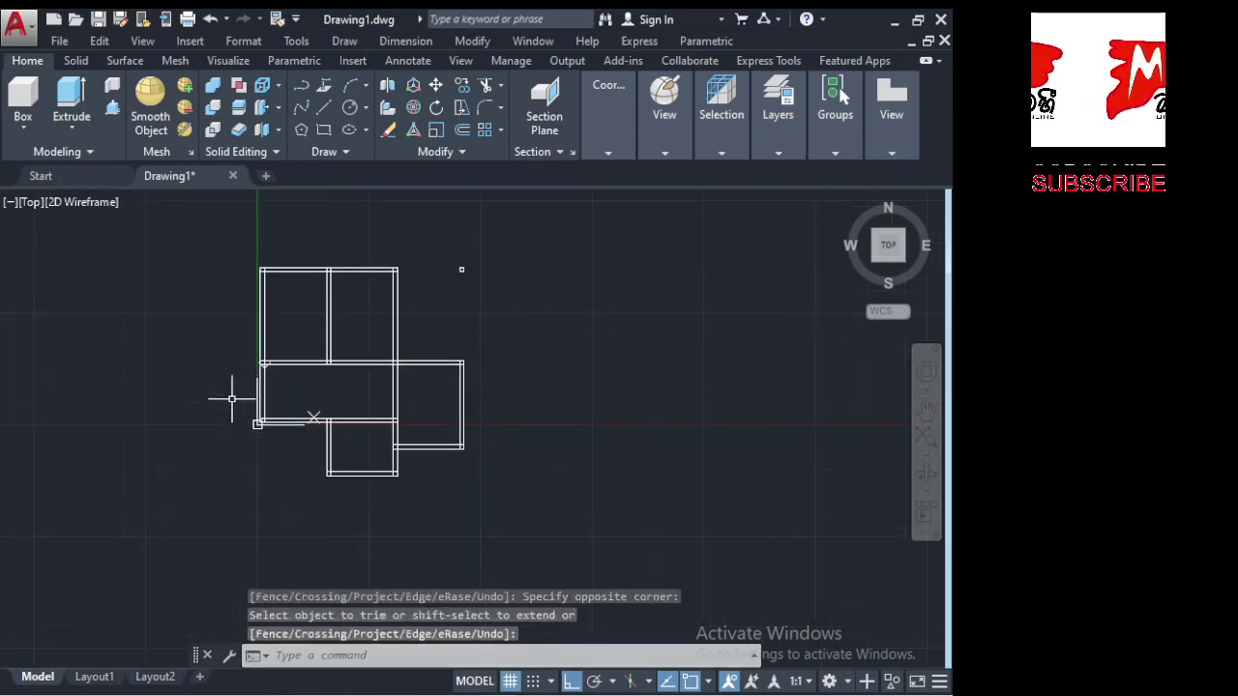
# Offset the plan's left wall line 3000 to the left.
pyautogui.click(462, 130)
pyautogui.scroll(2, 241, 363)
pyautogui.scroll(2, 249, 379)
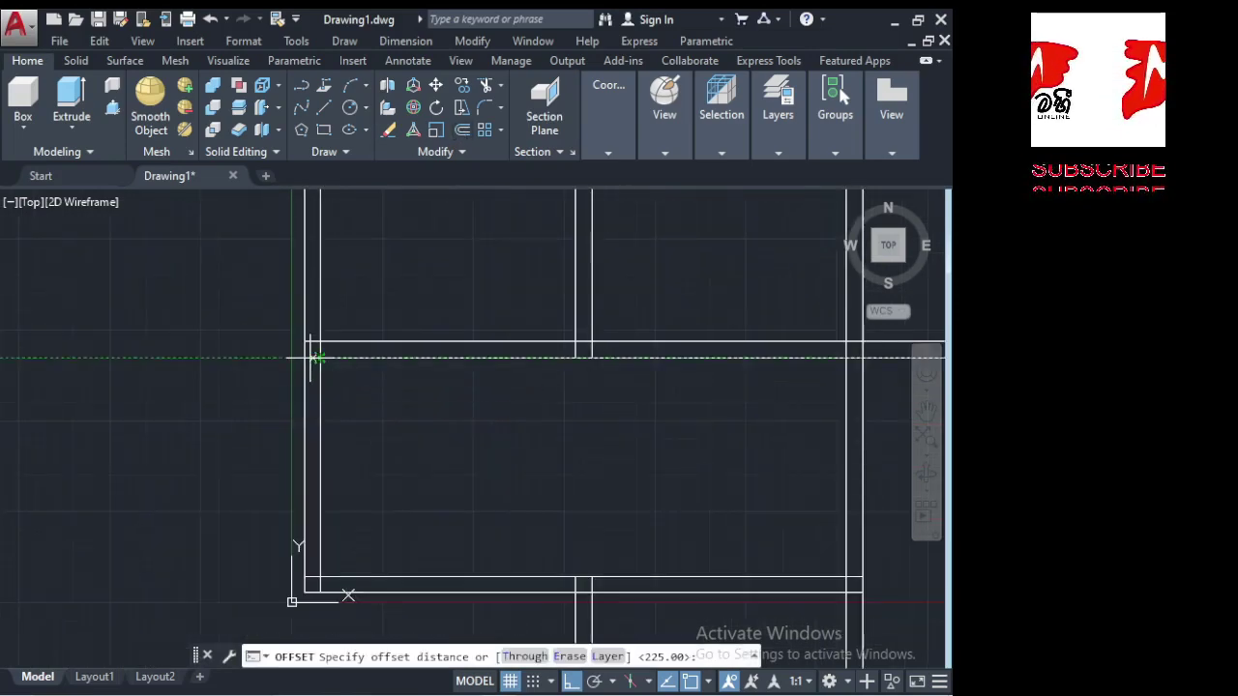
pyautogui.click(306, 355)
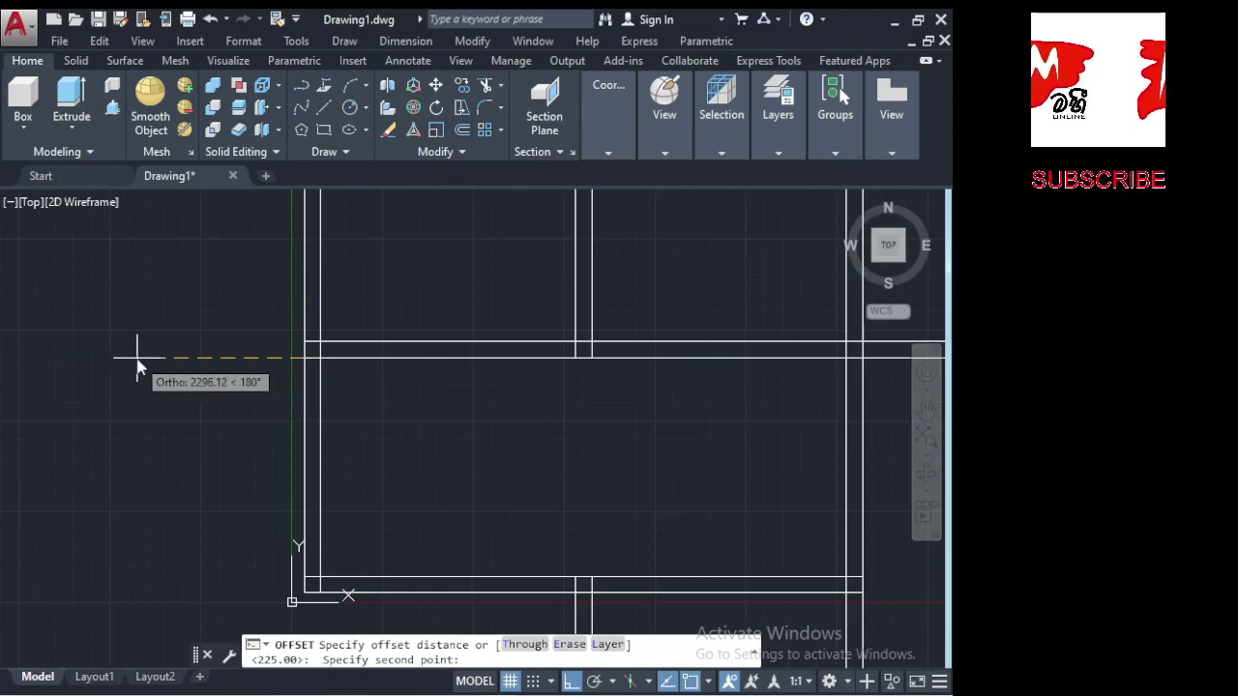
pyautogui.write('3000')
pyautogui.press('Return')
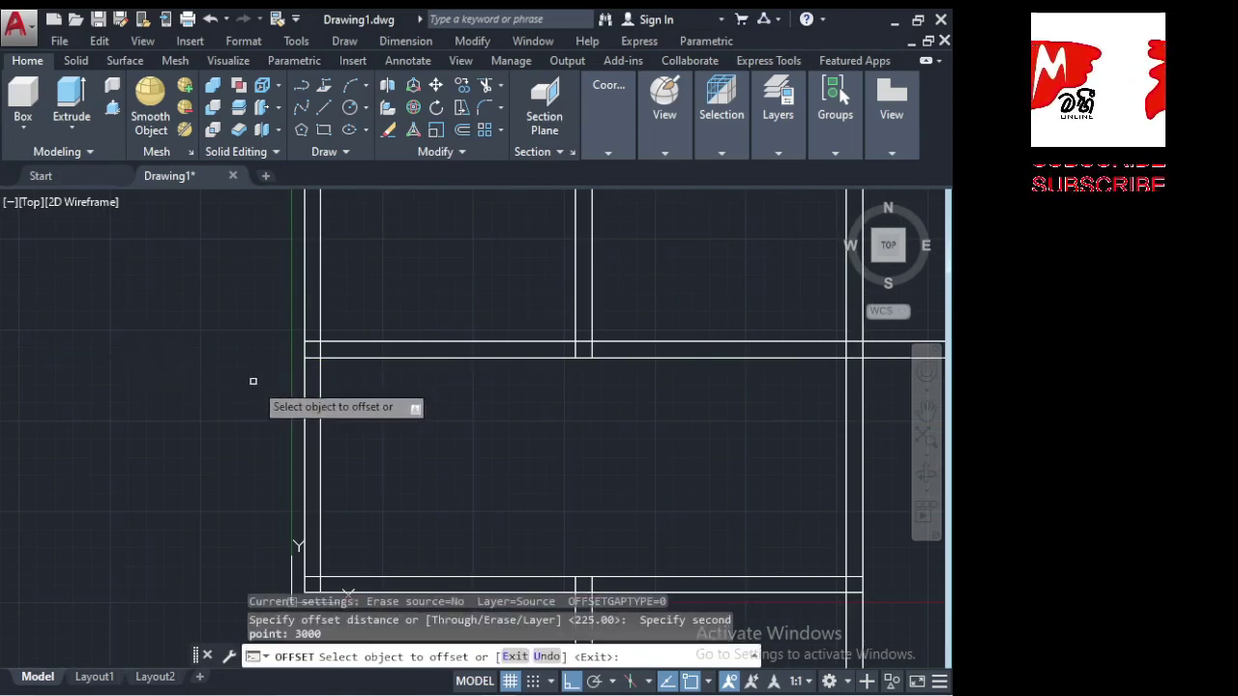
pyautogui.click(305, 425)
pyautogui.click(92, 397)
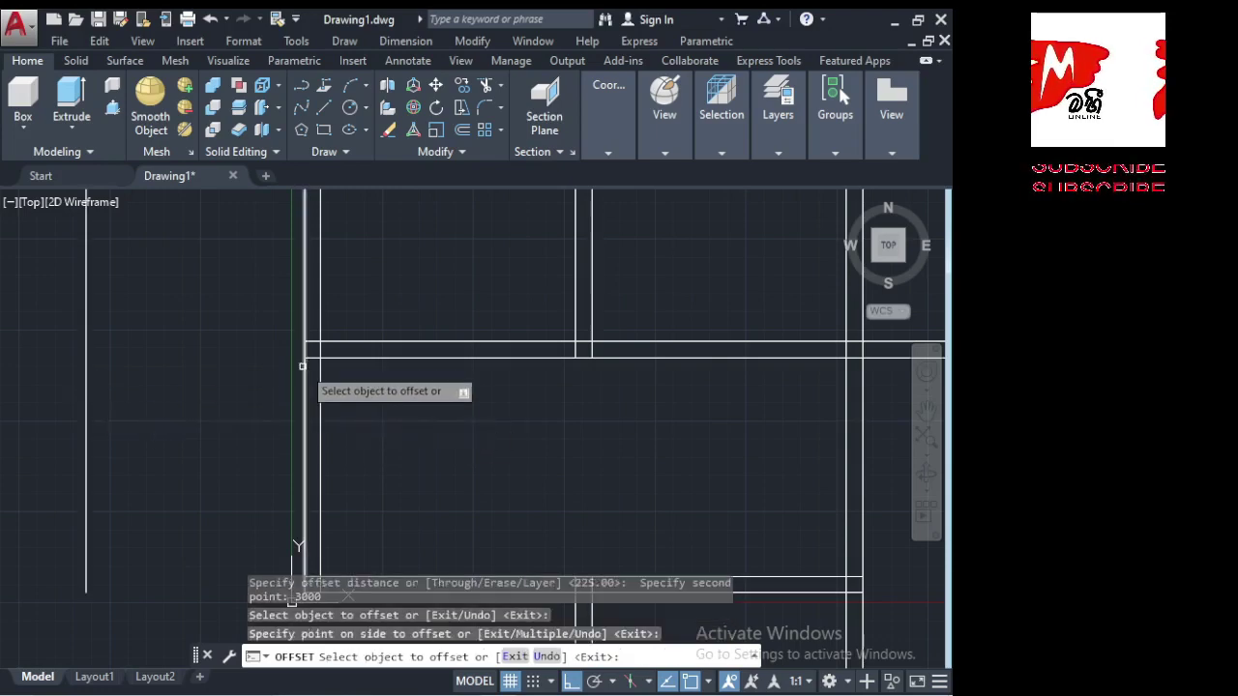
# Offset the new far-left line by the wall thickness to make it double, then select it.
pyautogui.press('Return')
pyautogui.press('Return')
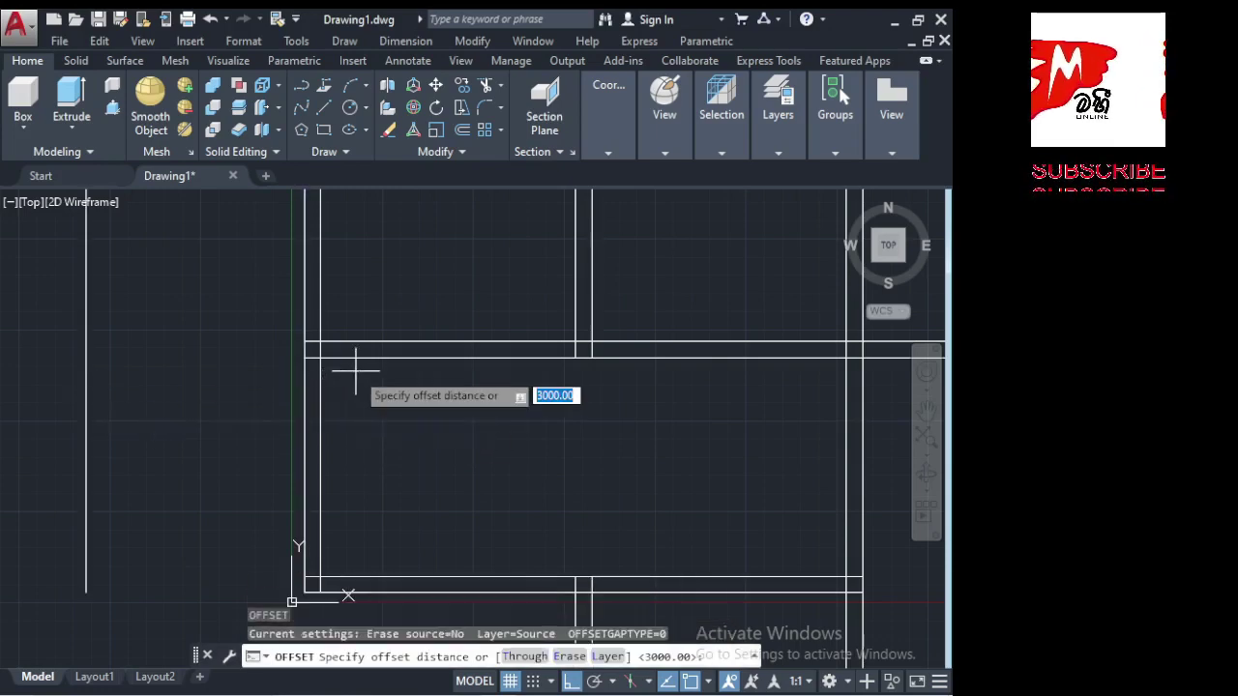
pyautogui.click(357, 358)
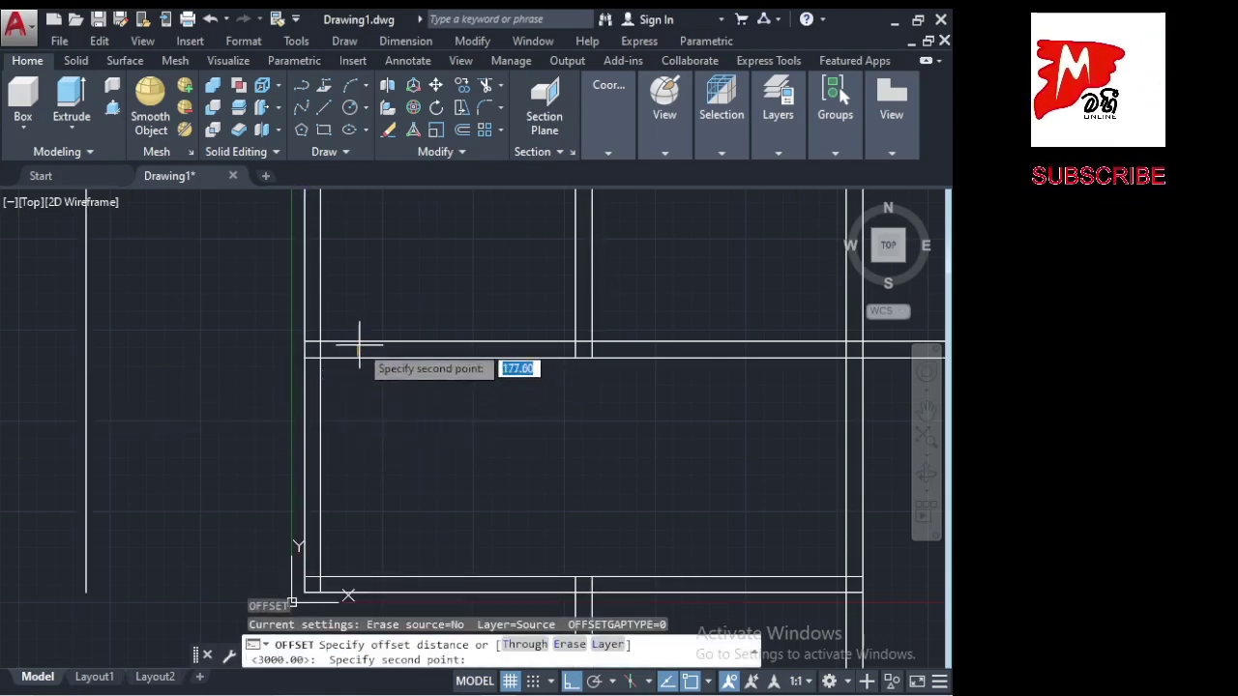
pyautogui.click(357, 343)
pyautogui.click(84, 352)
pyautogui.click(11, 354)
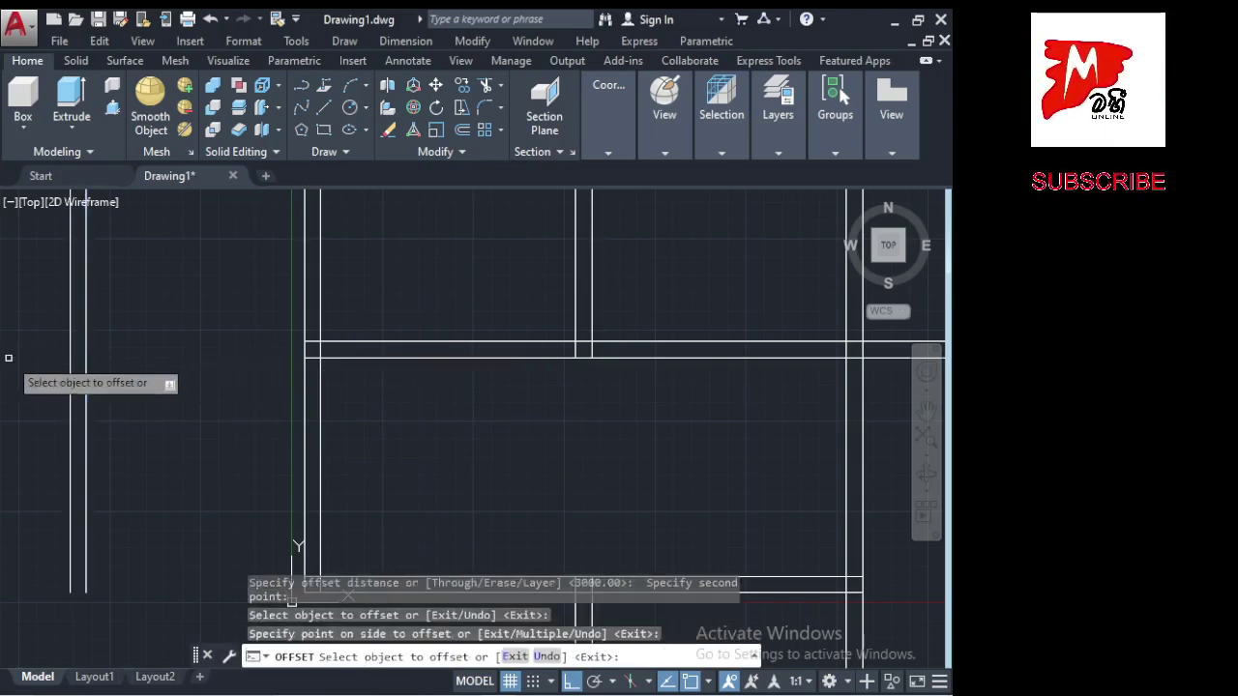
pyautogui.scroll(-4, 221, 329)
pyautogui.press('Return')
pyautogui.scroll(2, 249, 440)
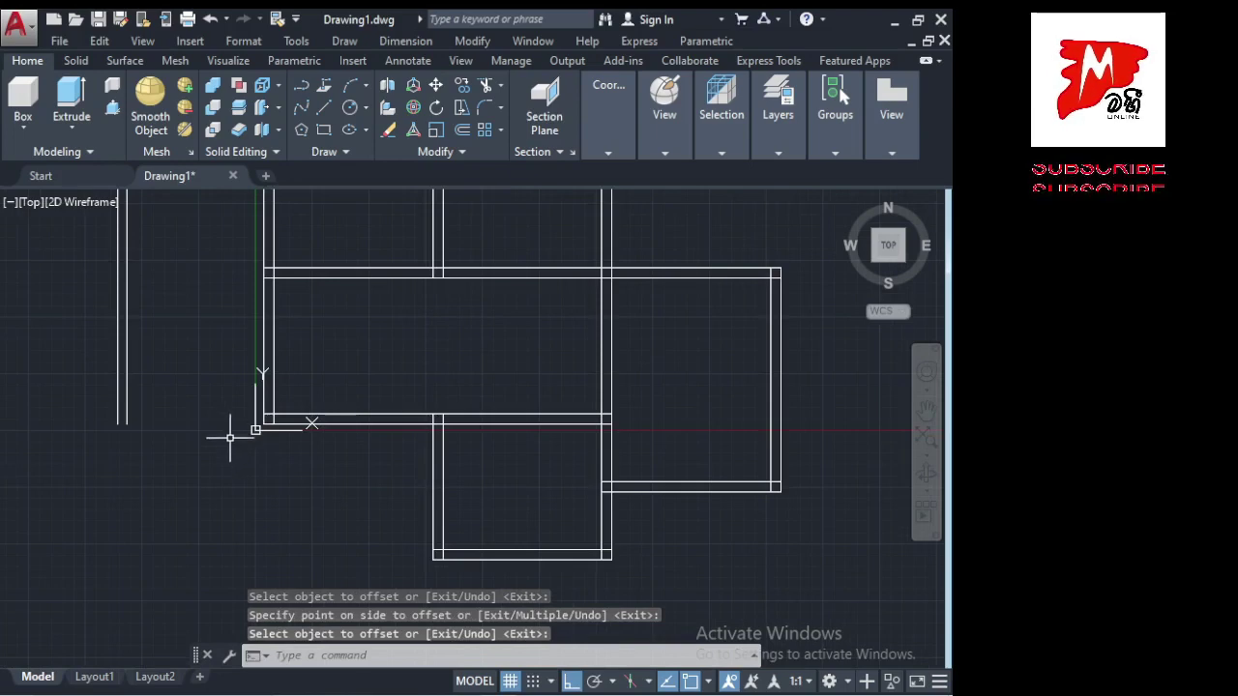
pyautogui.press('Escape')
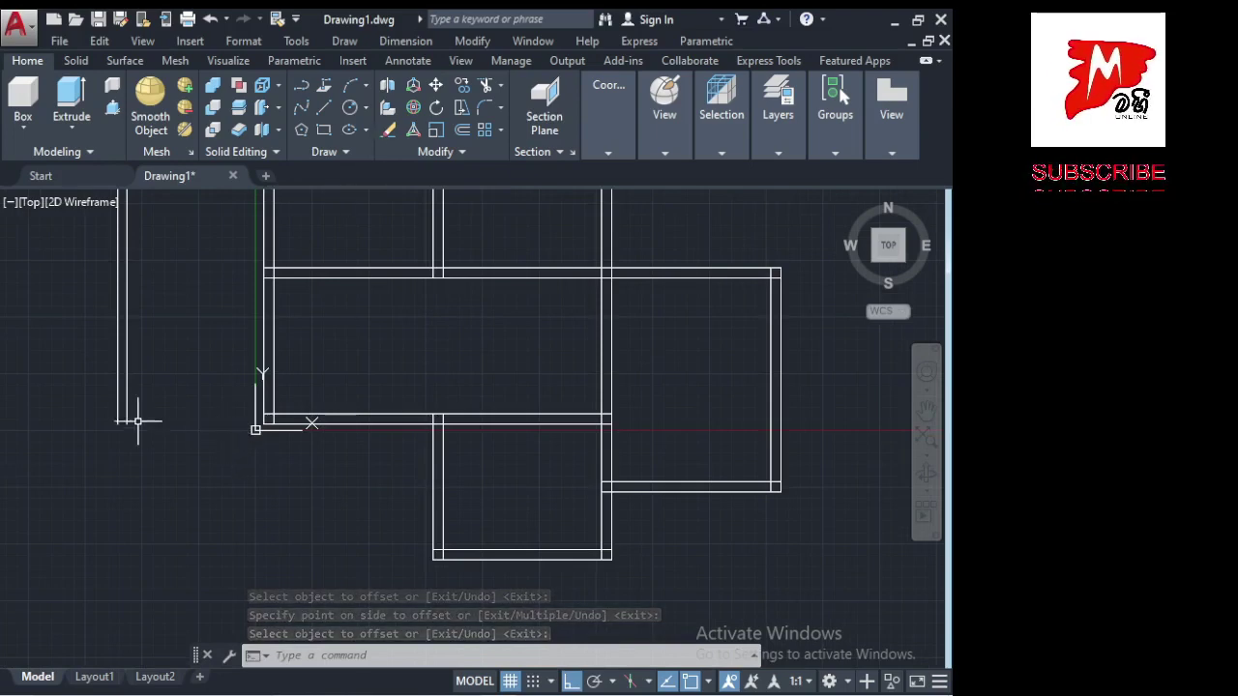
pyautogui.click(119, 406)
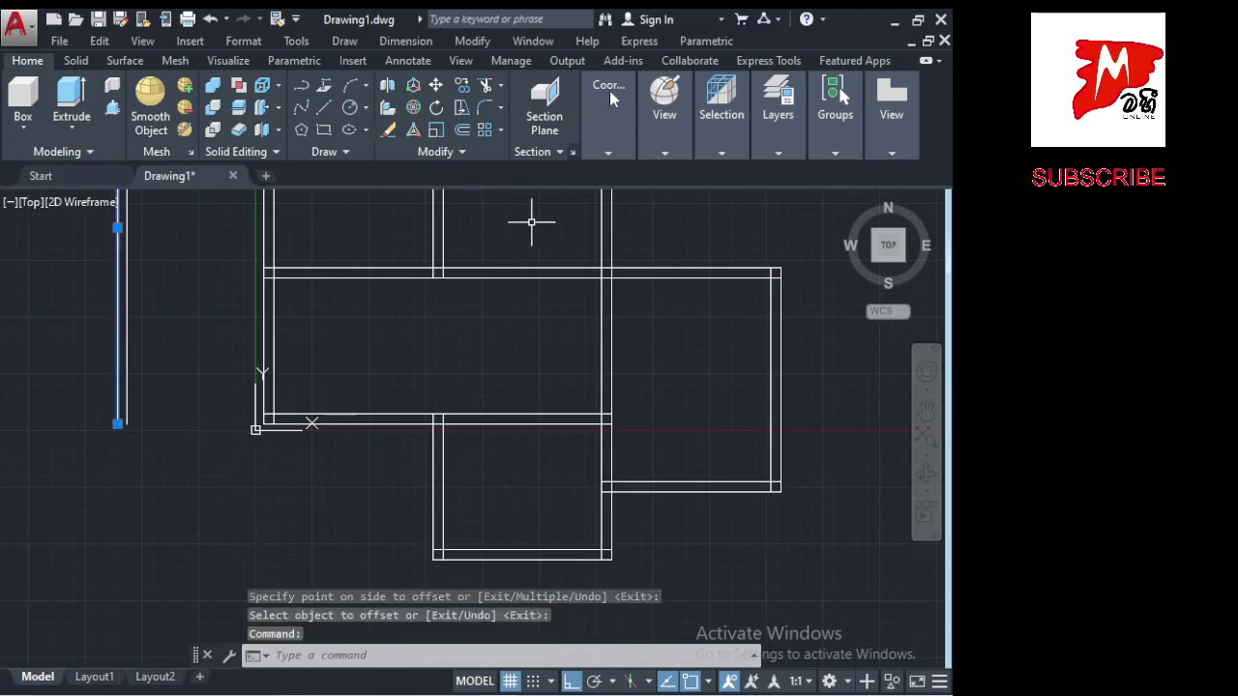
# Extend the bottom wall line left to the new far-left wall, also trying the short vertical line.
pyautogui.click(472, 41)
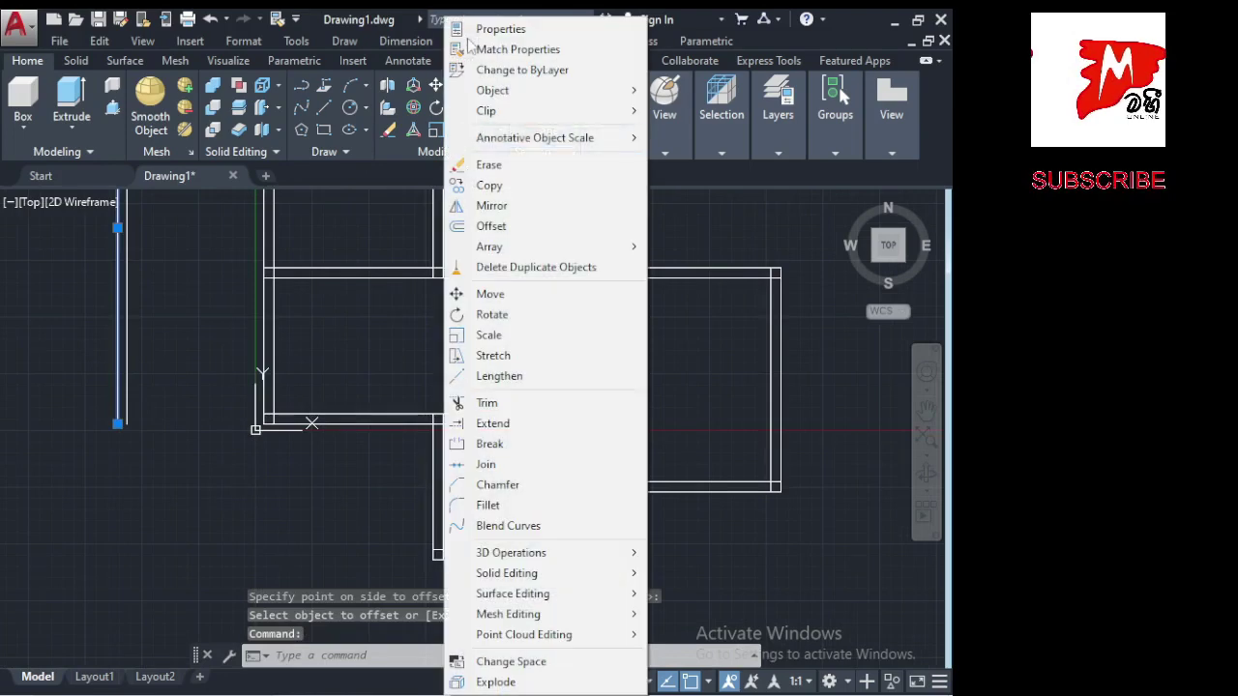
pyautogui.click(493, 423)
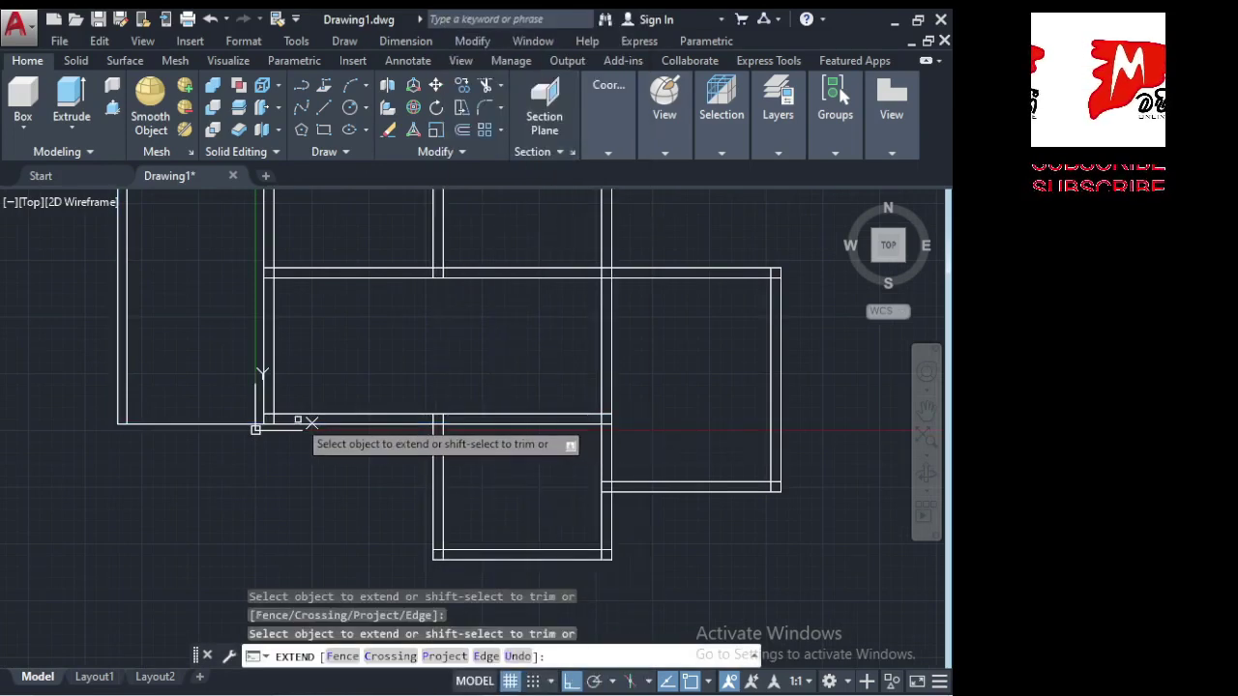
pyautogui.click(312, 420)
pyautogui.scroll(-2, 194, 483)
pyautogui.scroll(-1, 155, 493)
pyautogui.scroll(3, 199, 414)
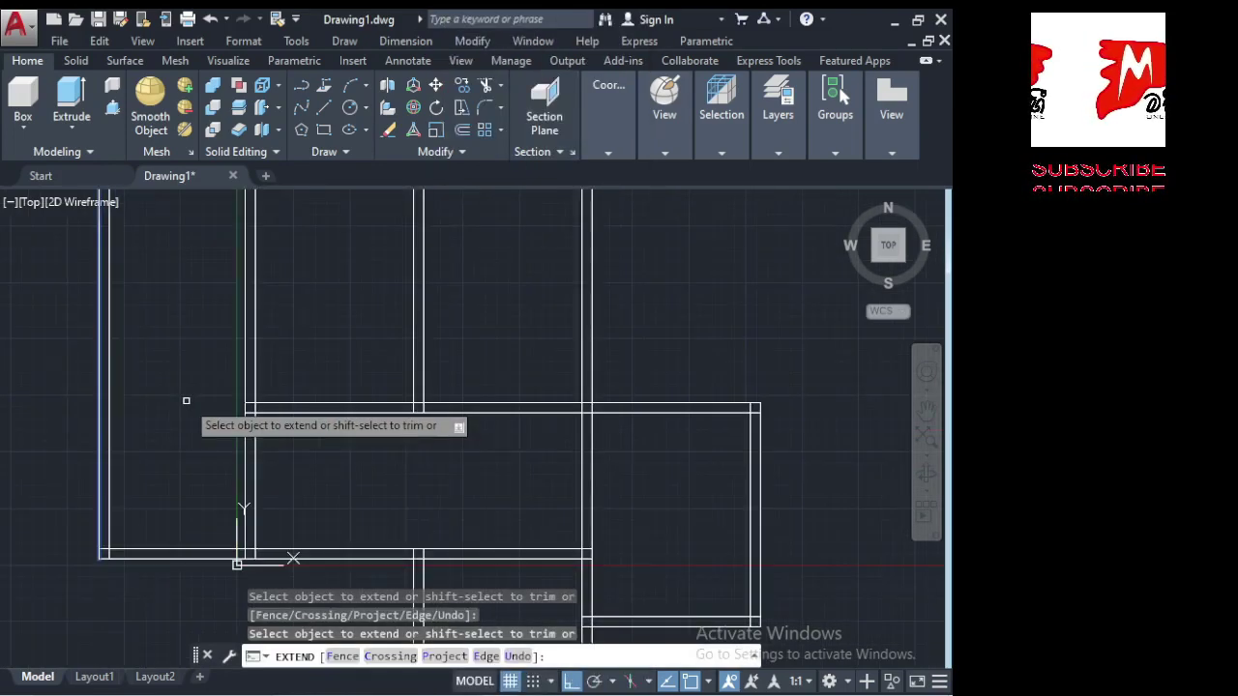
pyautogui.scroll(-2, 215, 435)
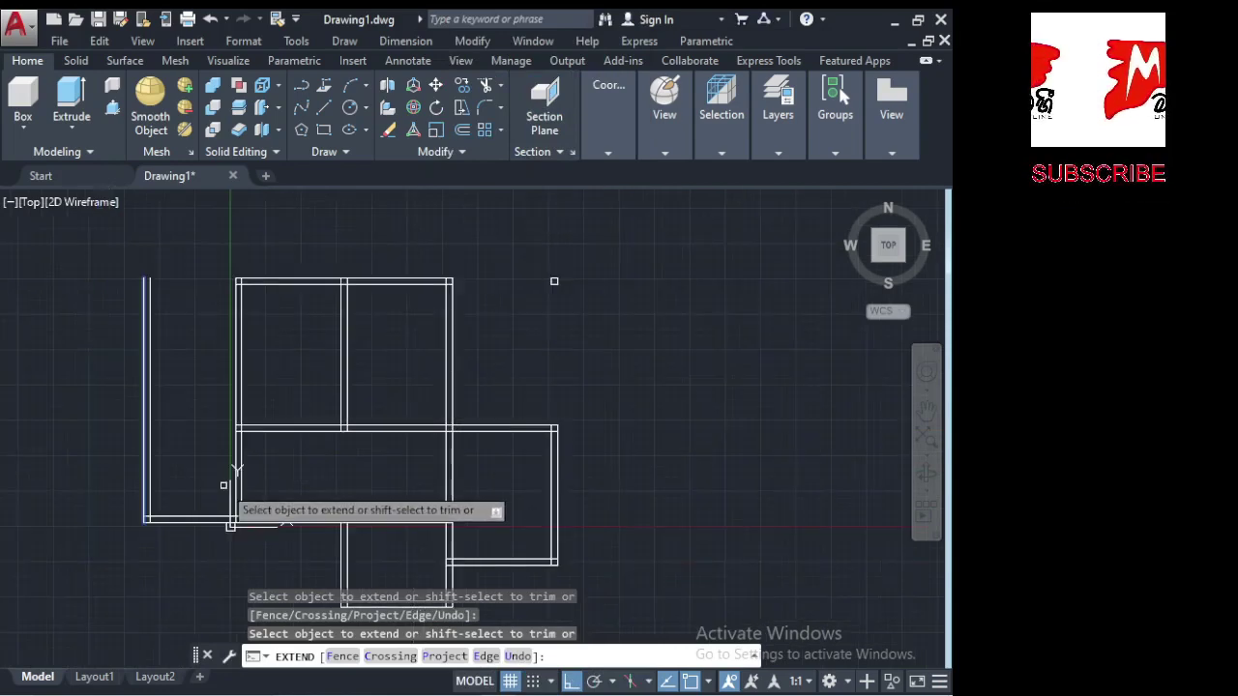
pyautogui.click(230, 484)
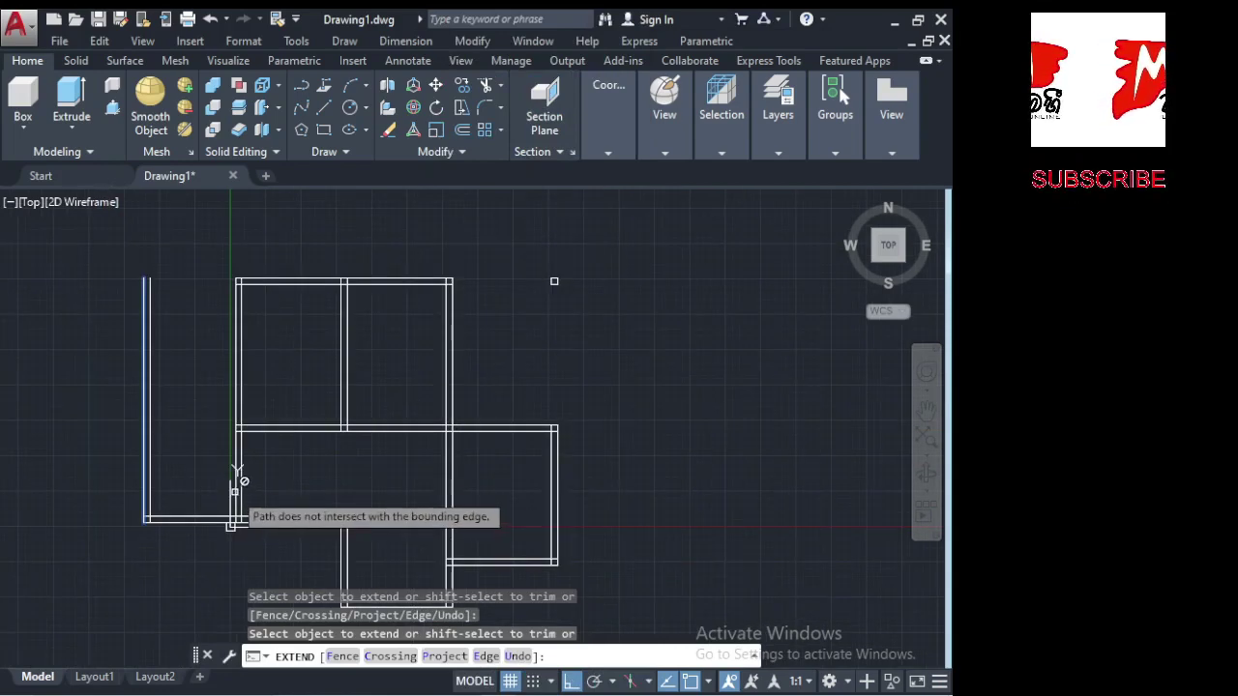
# Offset the plan's left wall line 2000 to the left.
pyautogui.click(464, 130)
pyautogui.scroll(2, 199, 540)
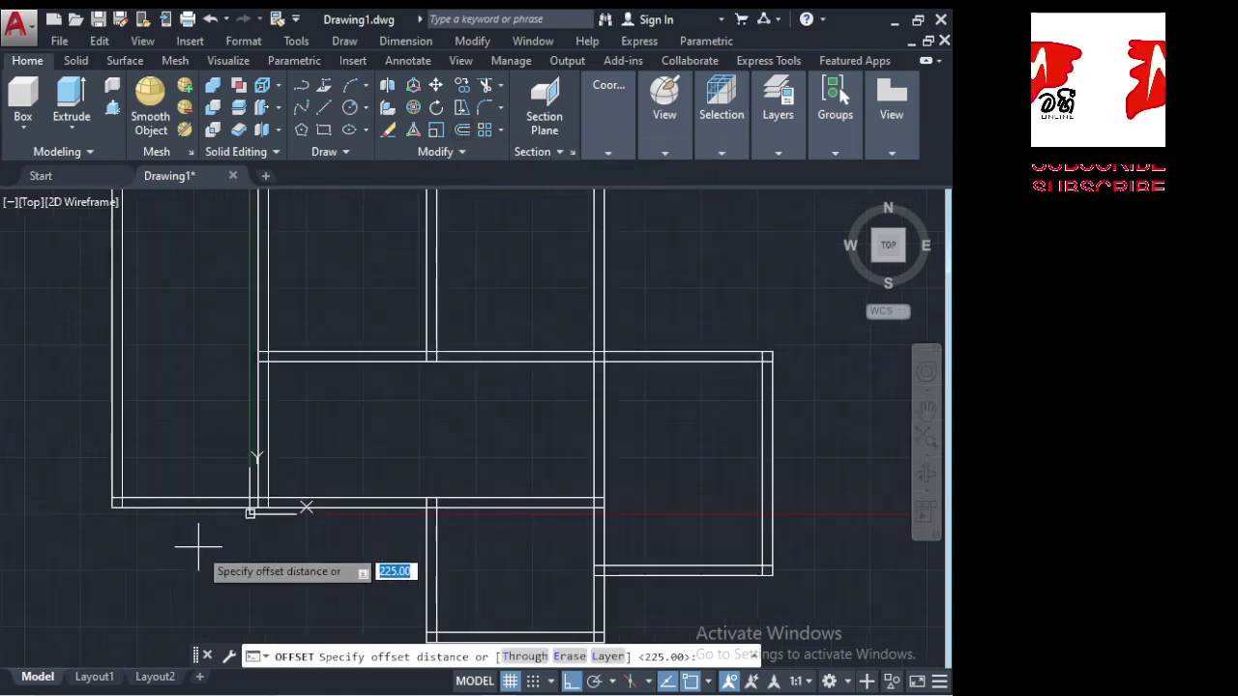
pyautogui.click(257, 422)
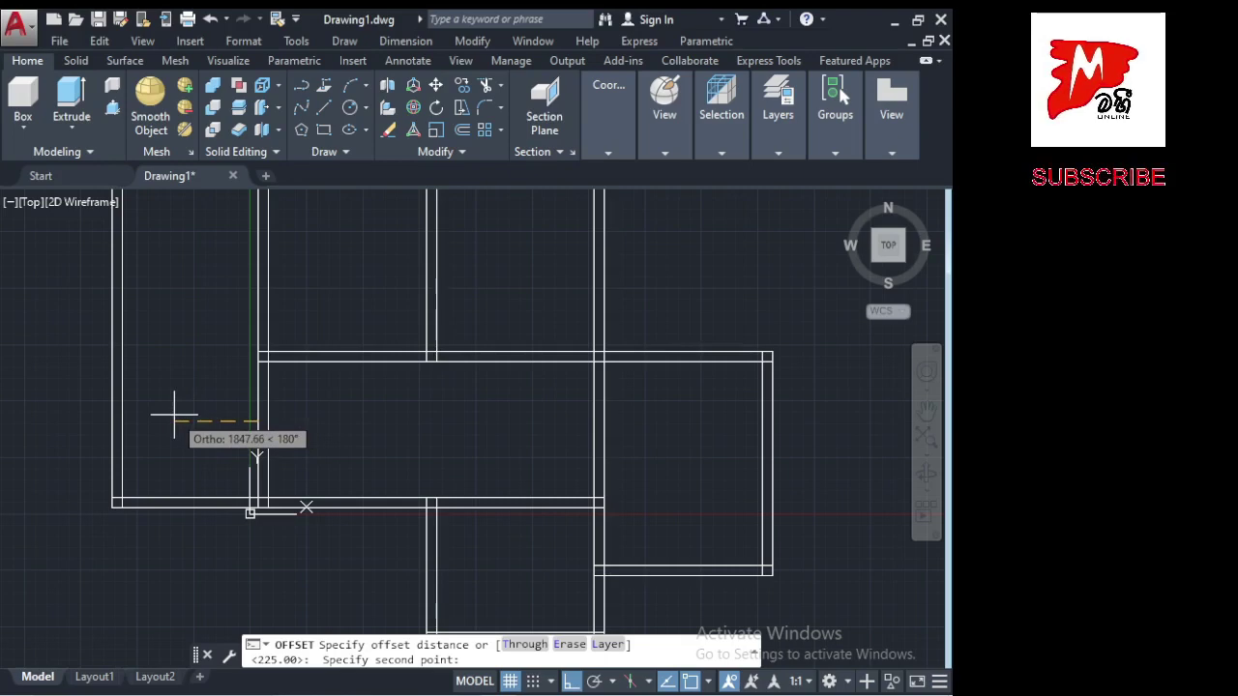
pyautogui.write('2000')
pyautogui.press('Return')
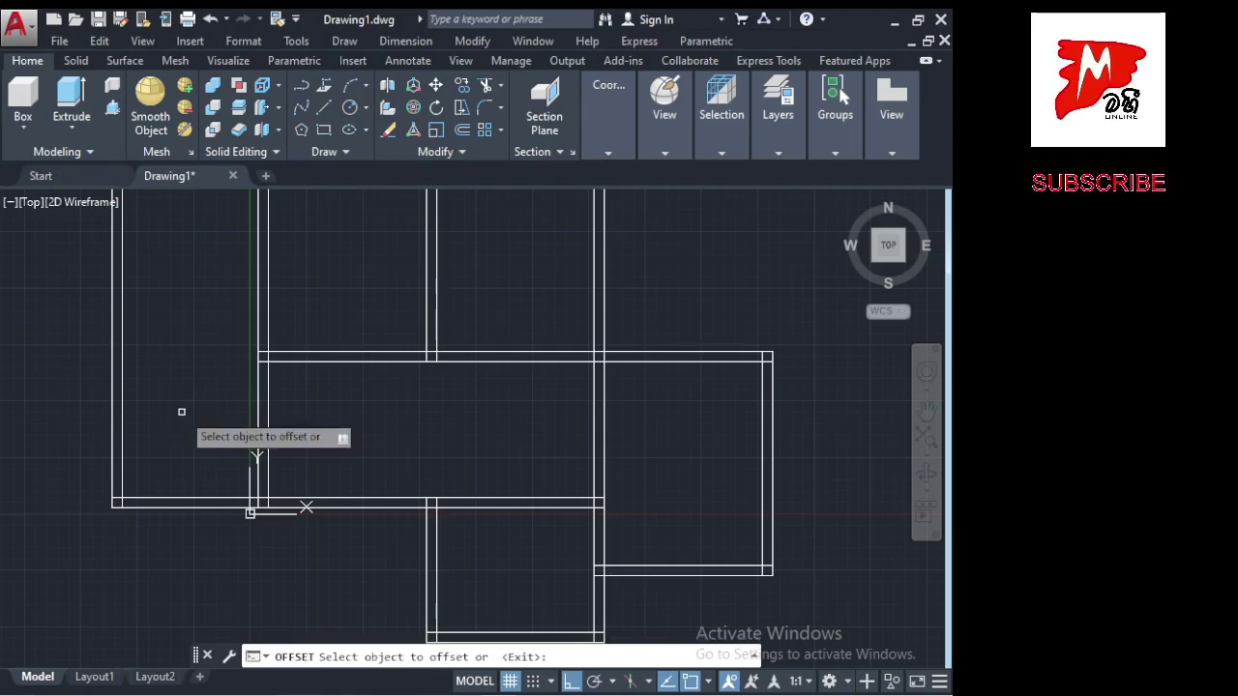
pyautogui.click(257, 454)
pyautogui.click(198, 420)
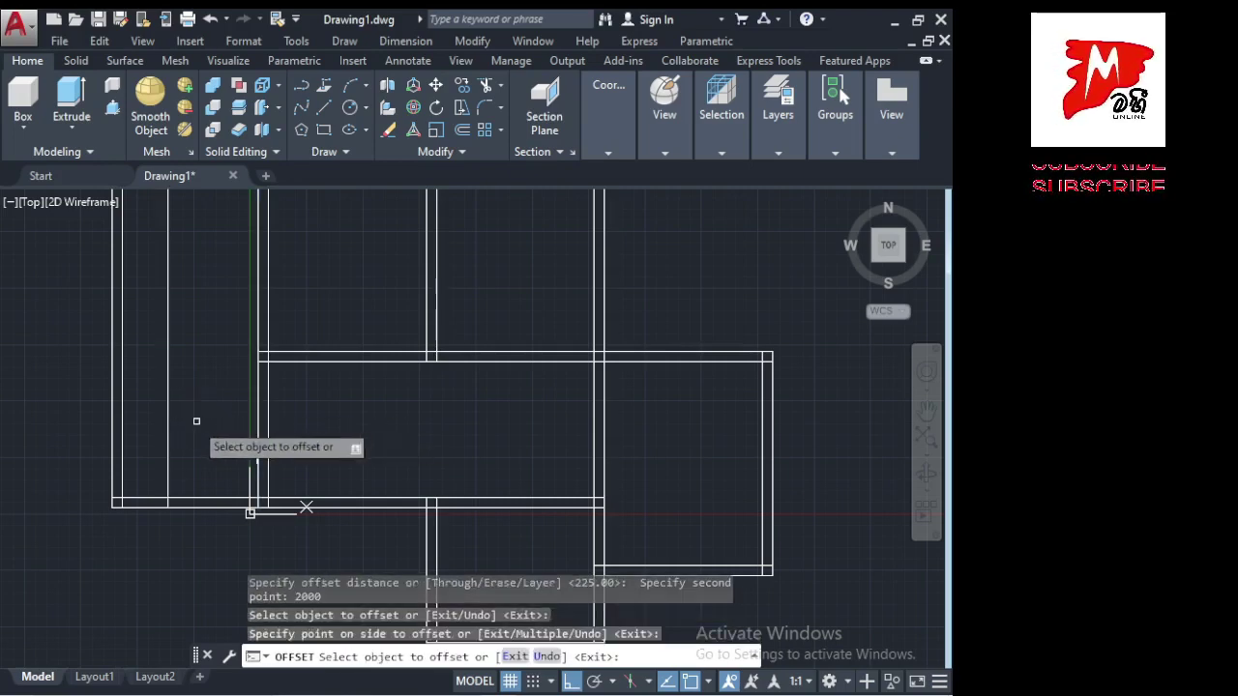
# Offset the new vertical line 225 to the left to give the wall thickness.
pyautogui.click(462, 131)
pyautogui.click(303, 356)
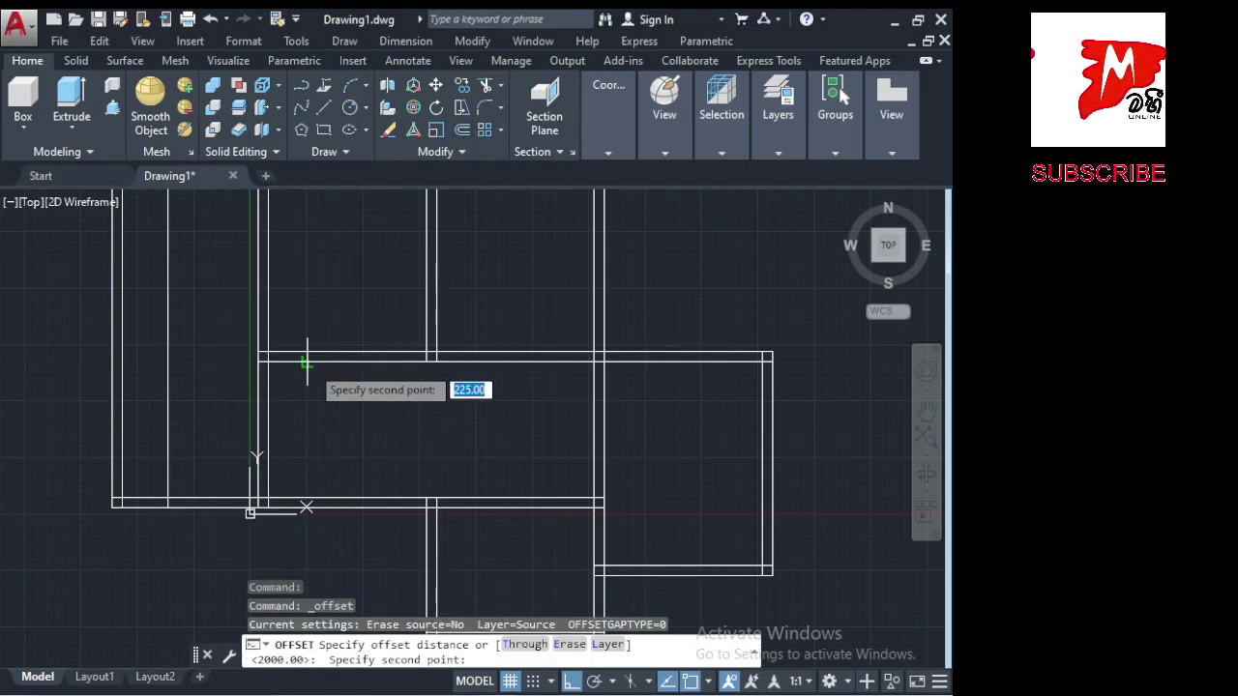
pyautogui.click(305, 364)
pyautogui.click(170, 364)
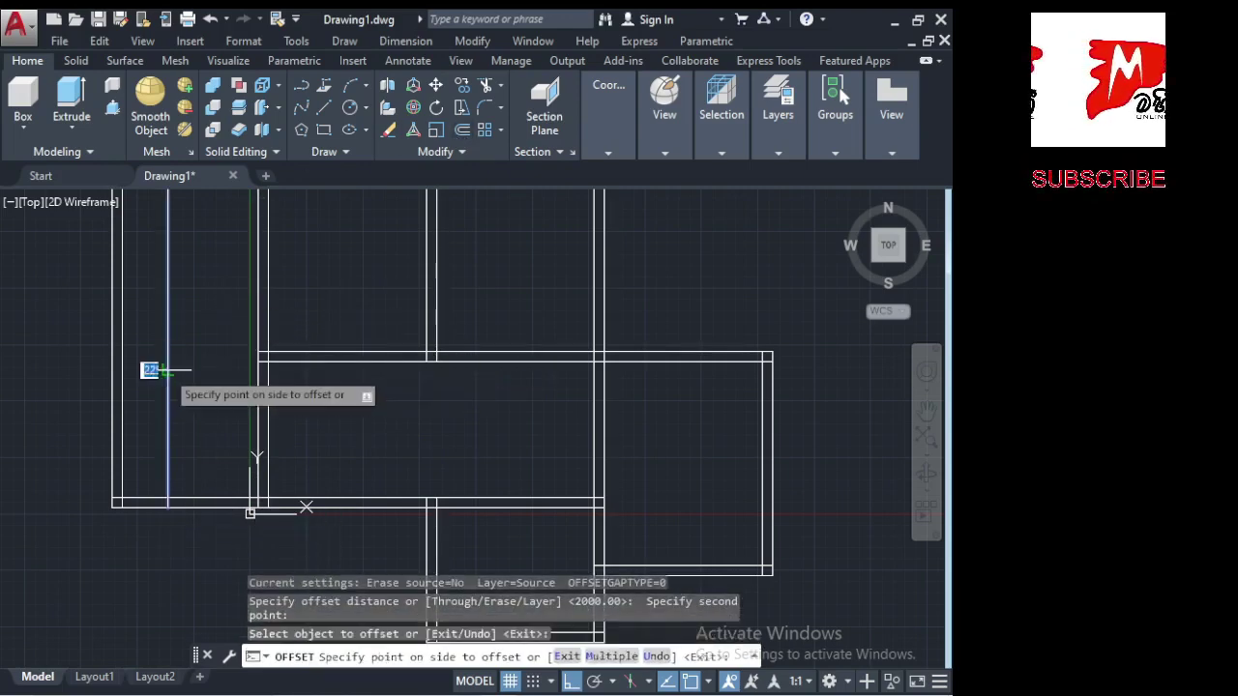
pyautogui.click(151, 378)
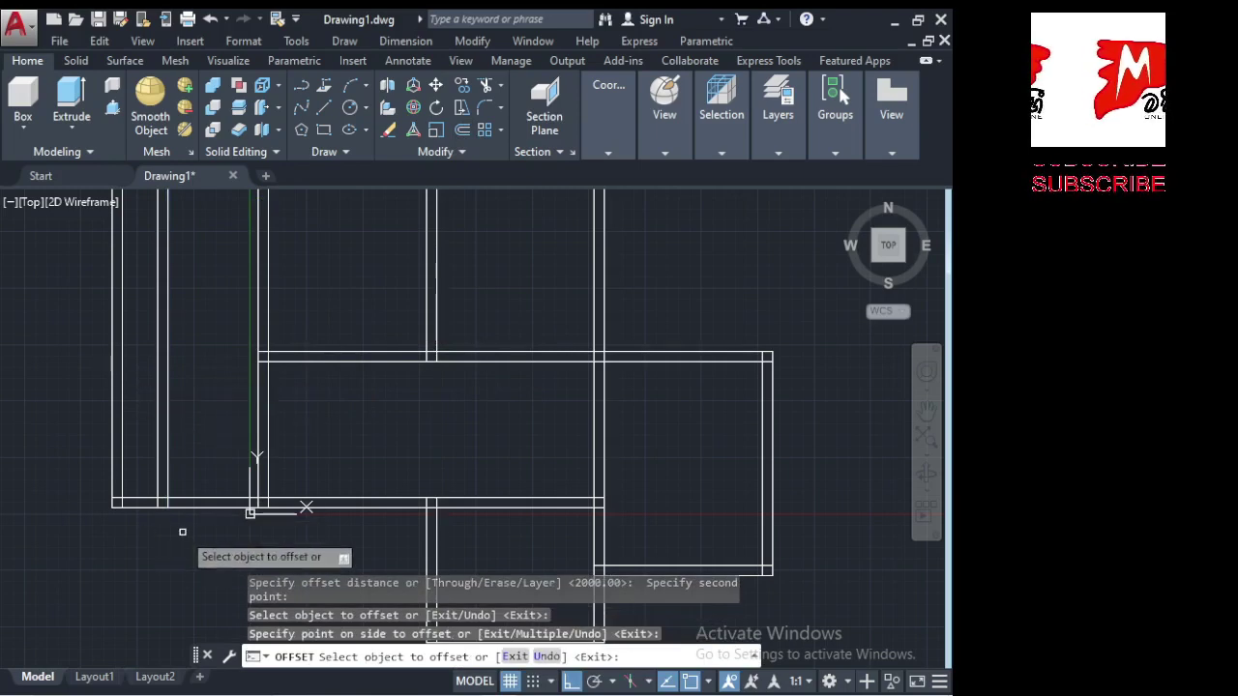
# Trim the bottom wall line's overhang between the left walls.
pyautogui.press('Return')
pyautogui.moveTo(186, 518); pyautogui.dragTo(103, 430)
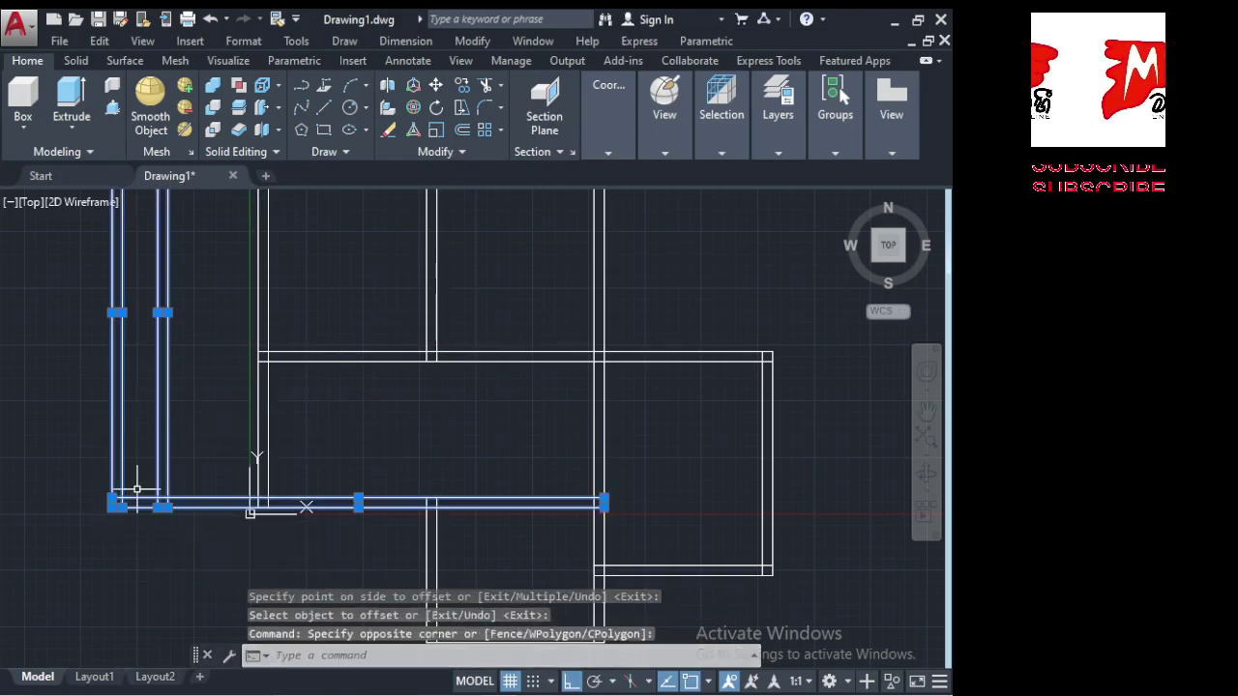
pyautogui.write('tr')
pyautogui.press('Return')
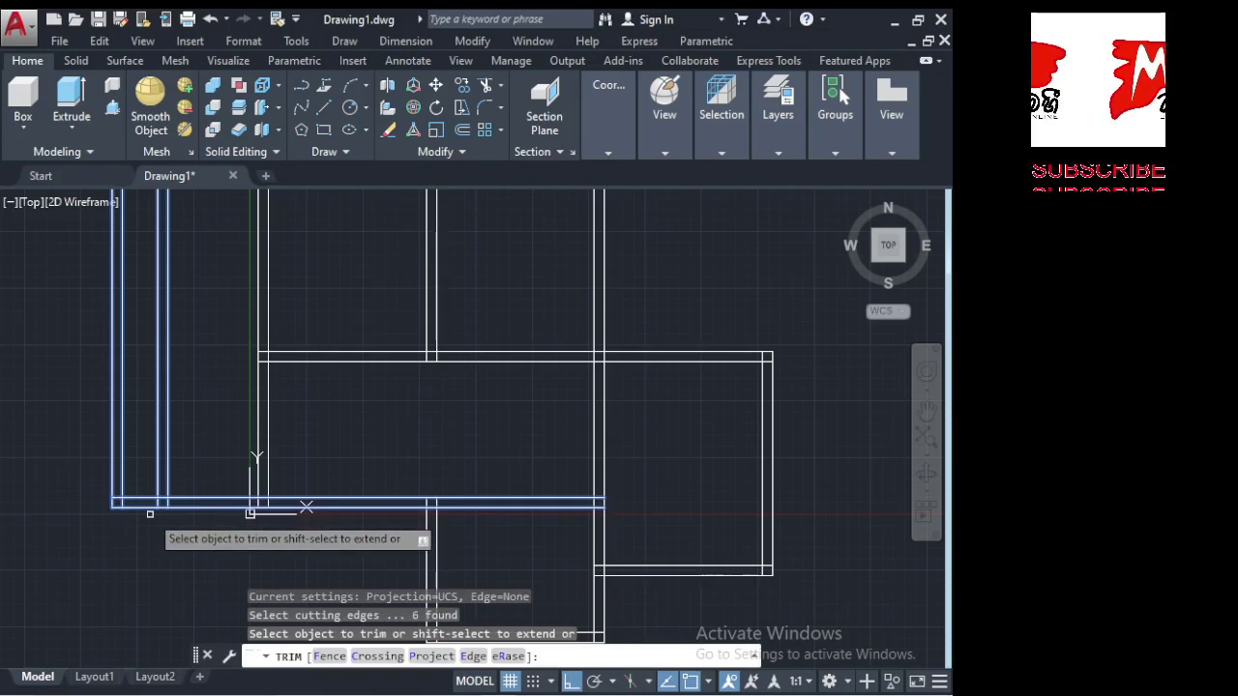
pyautogui.moveTo(425, 508)
pyautogui.mouseDown()
pyautogui.moveTo(138, 517)
pyautogui.moveTo(100, 435)
pyautogui.mouseUp()
pyautogui.press('Return')
# Delete the old far-left wall lines.
pyautogui.press('Delete')
pyautogui.scroll(-2, 96, 484)
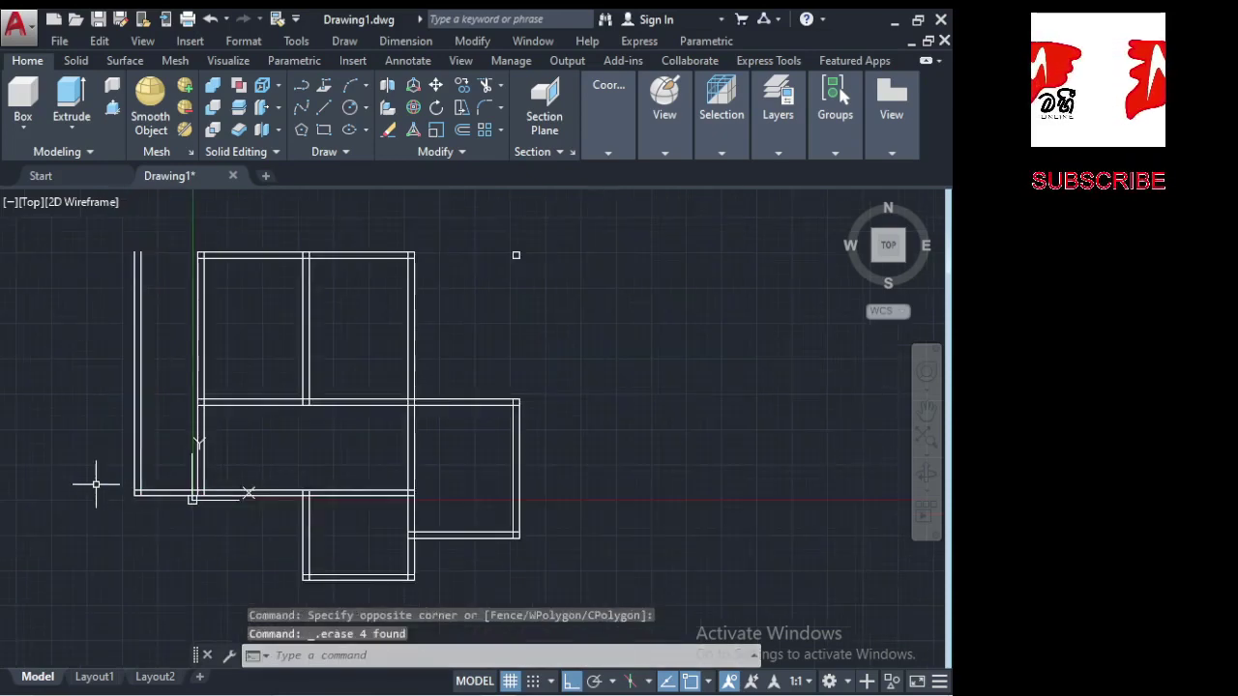
pyautogui.scroll(2, 180, 418)
pyautogui.scroll(-2, 179, 418)
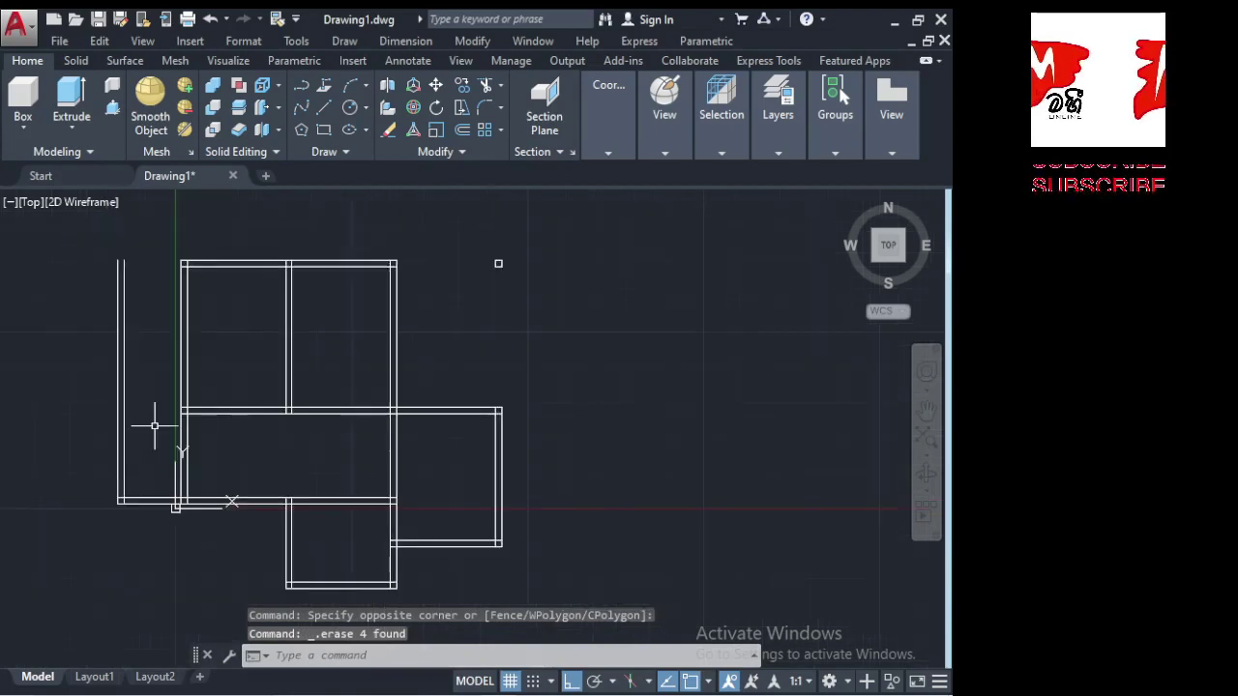
# Start a 3000 offset of the bottom wall line, then cancel without placing a copy.
pyautogui.click(462, 129)
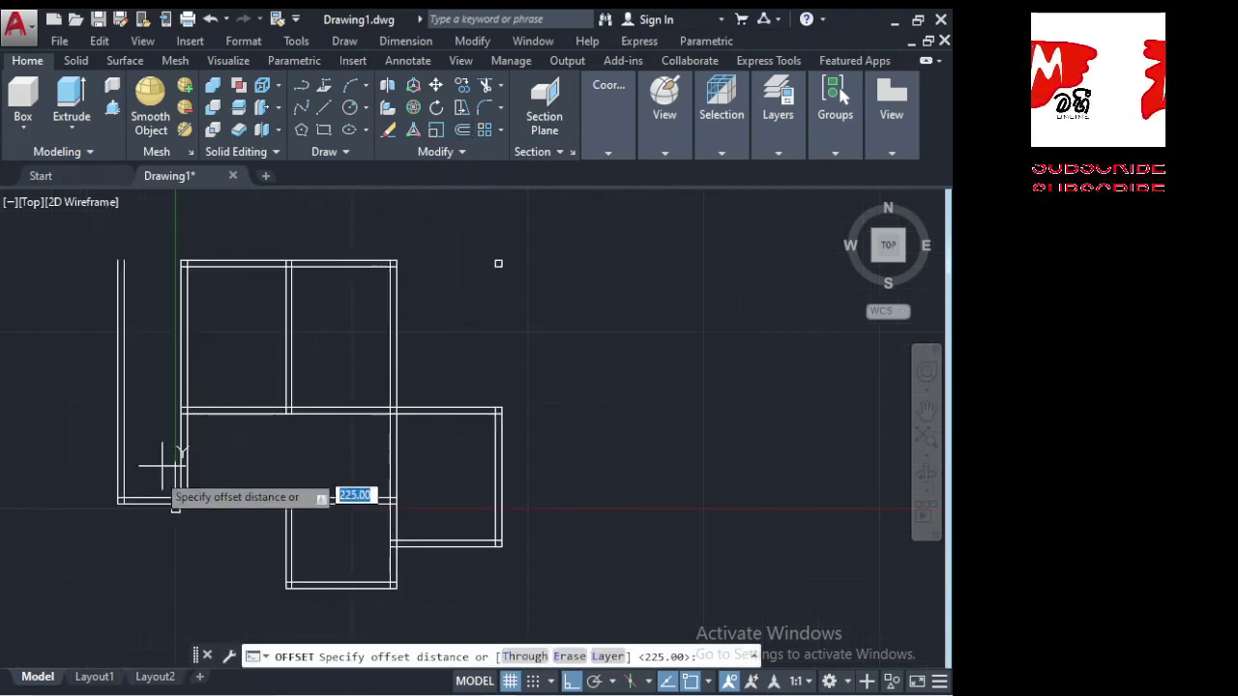
pyautogui.click(119, 501)
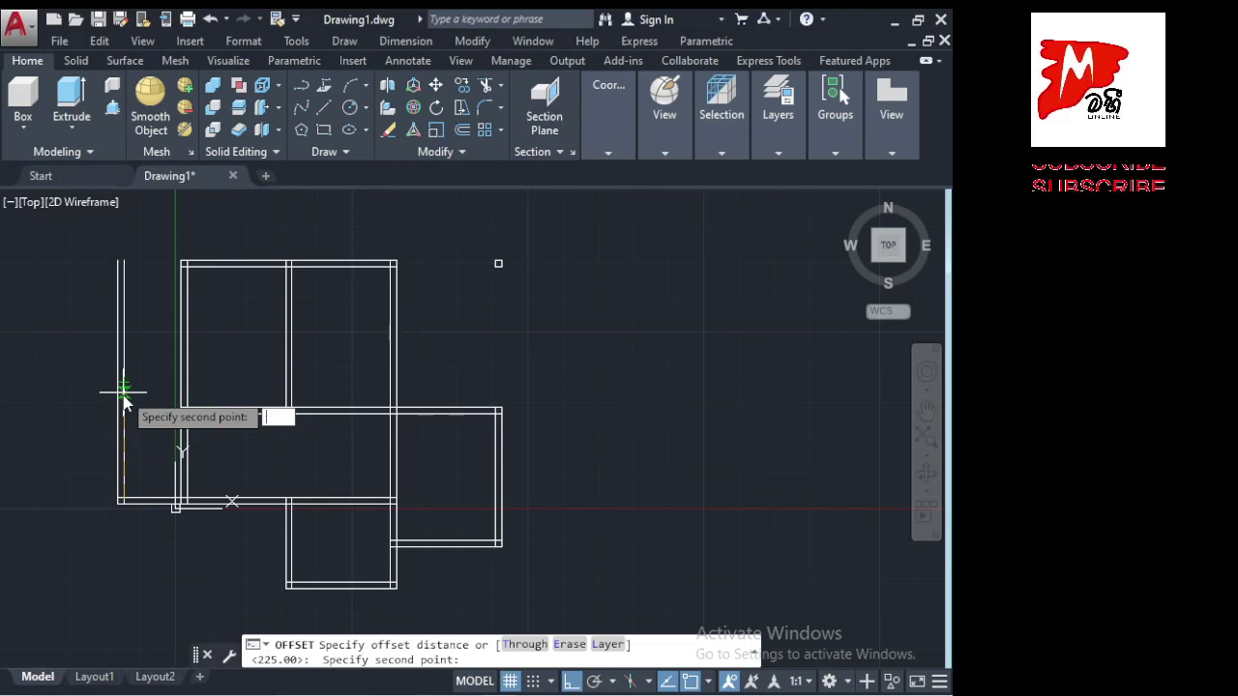
pyautogui.write('3000')
pyautogui.press('Return')
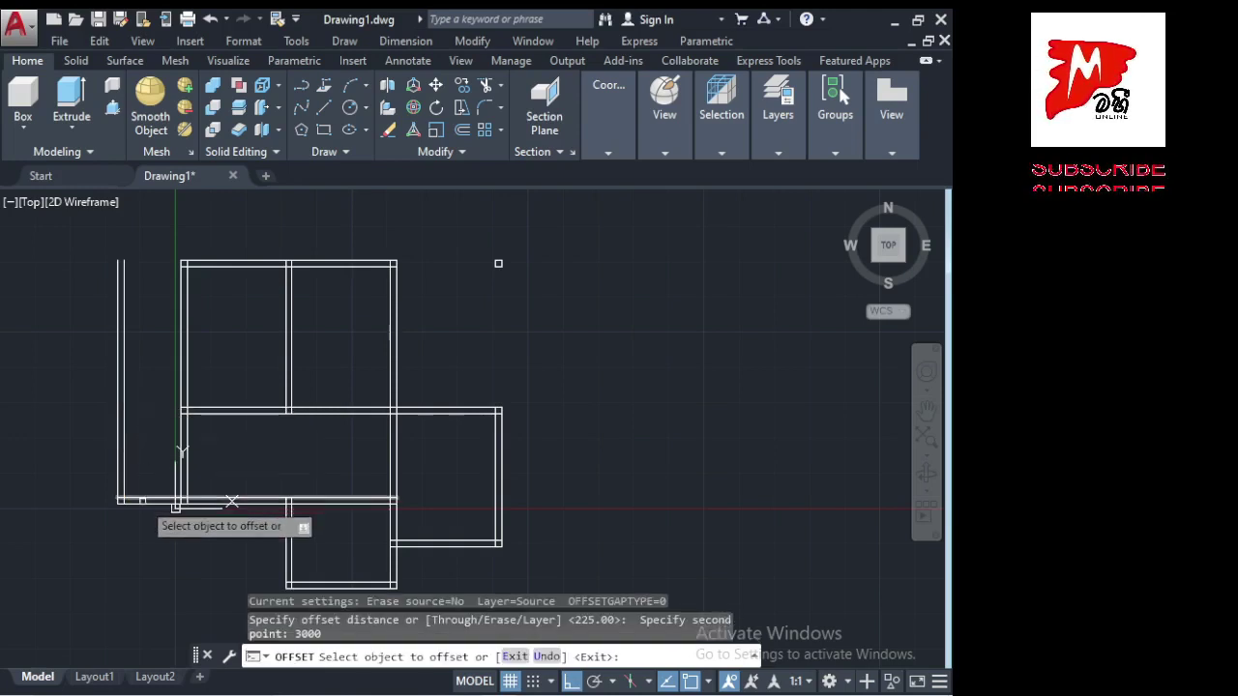
pyautogui.click(147, 500)
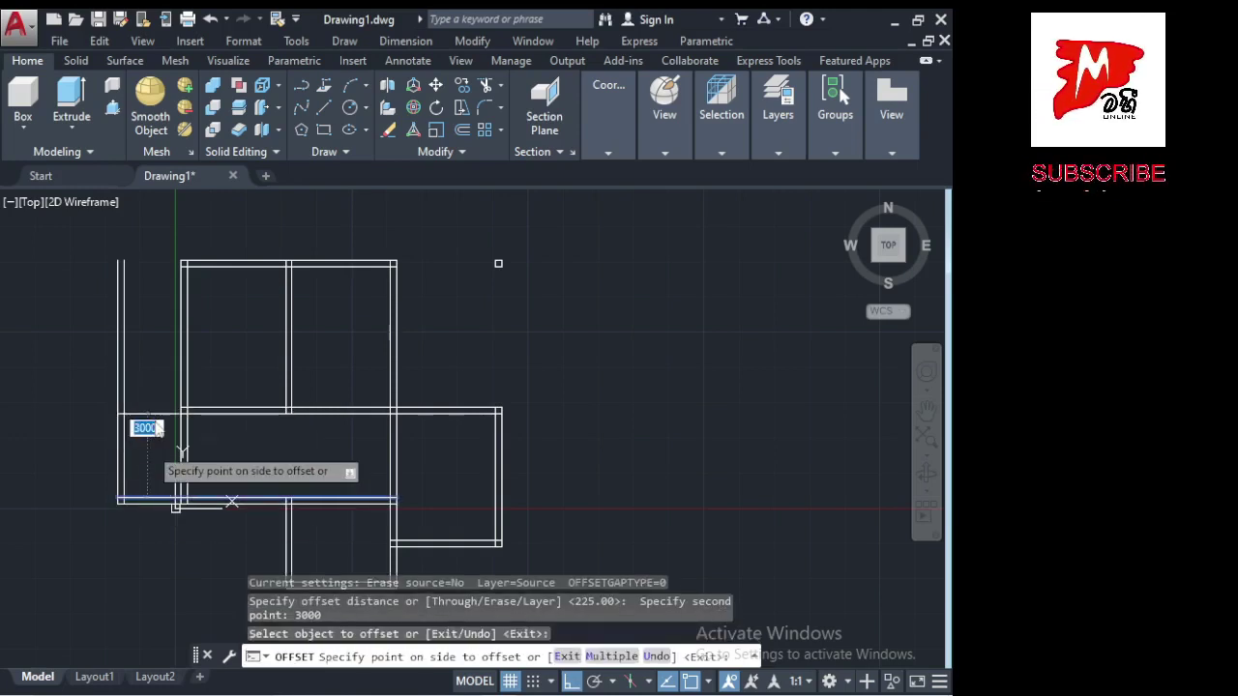
pyautogui.press('Return')
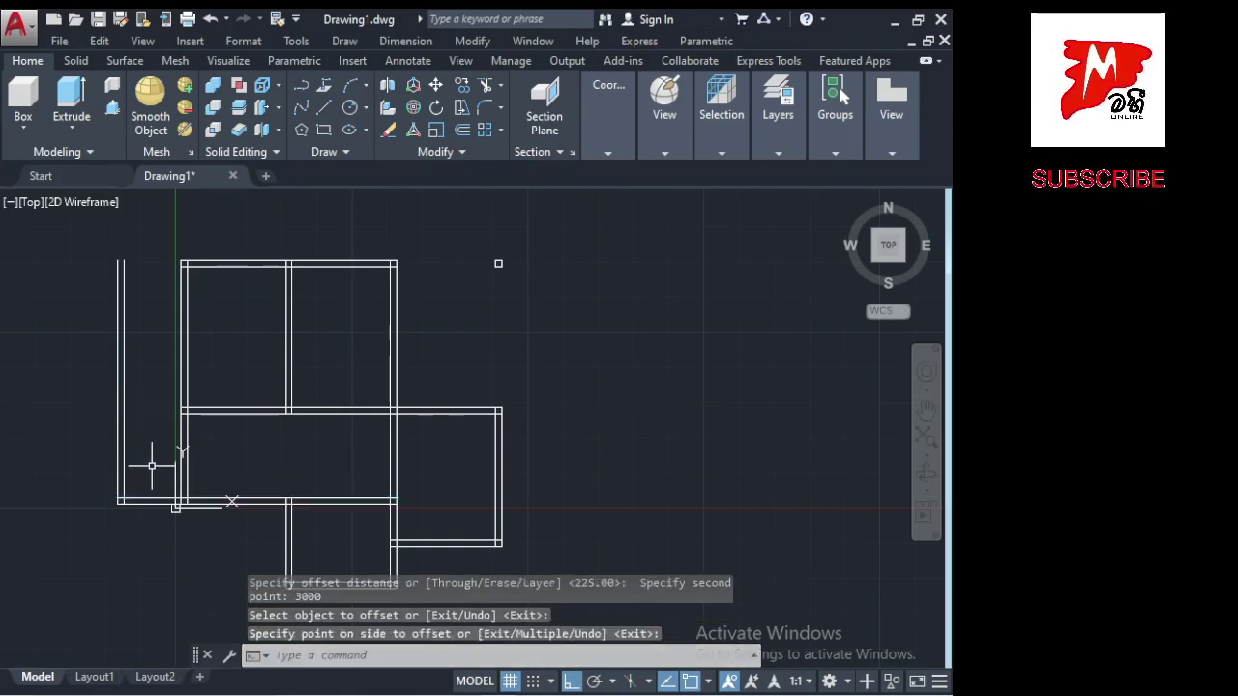
# Offset the bottom wall line 3500 upward across the left part of the plan.
pyautogui.scroll(4, 152, 468)
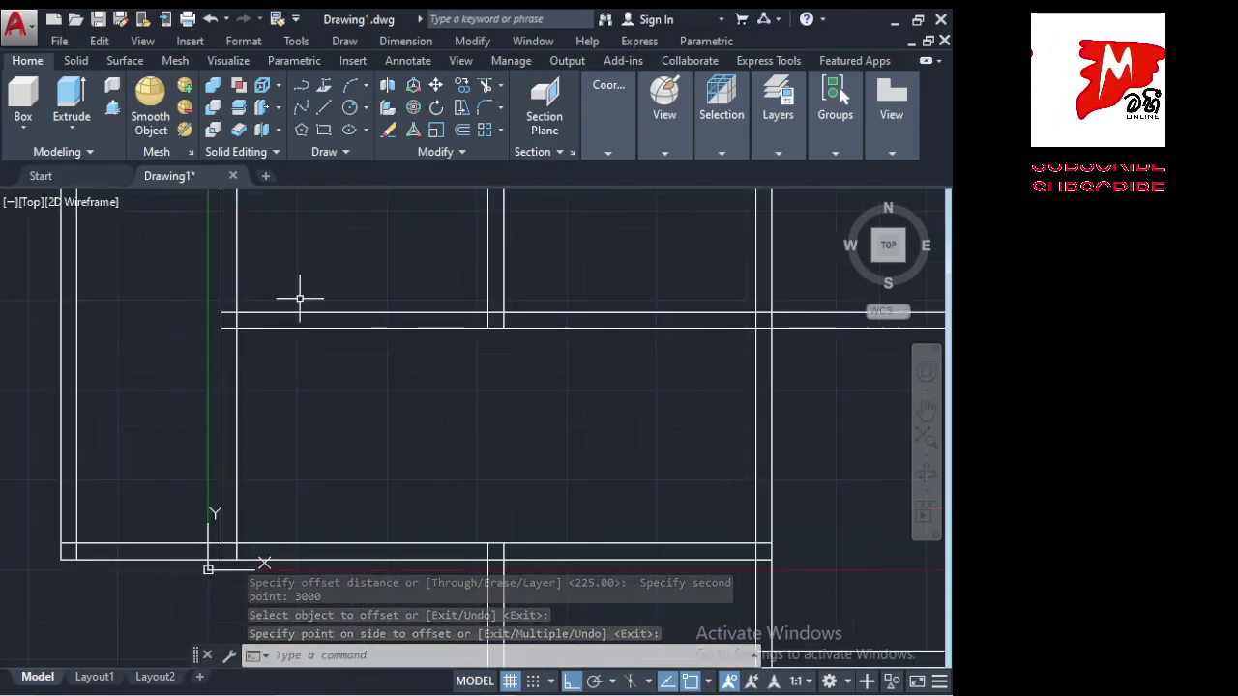
pyautogui.press('Return')
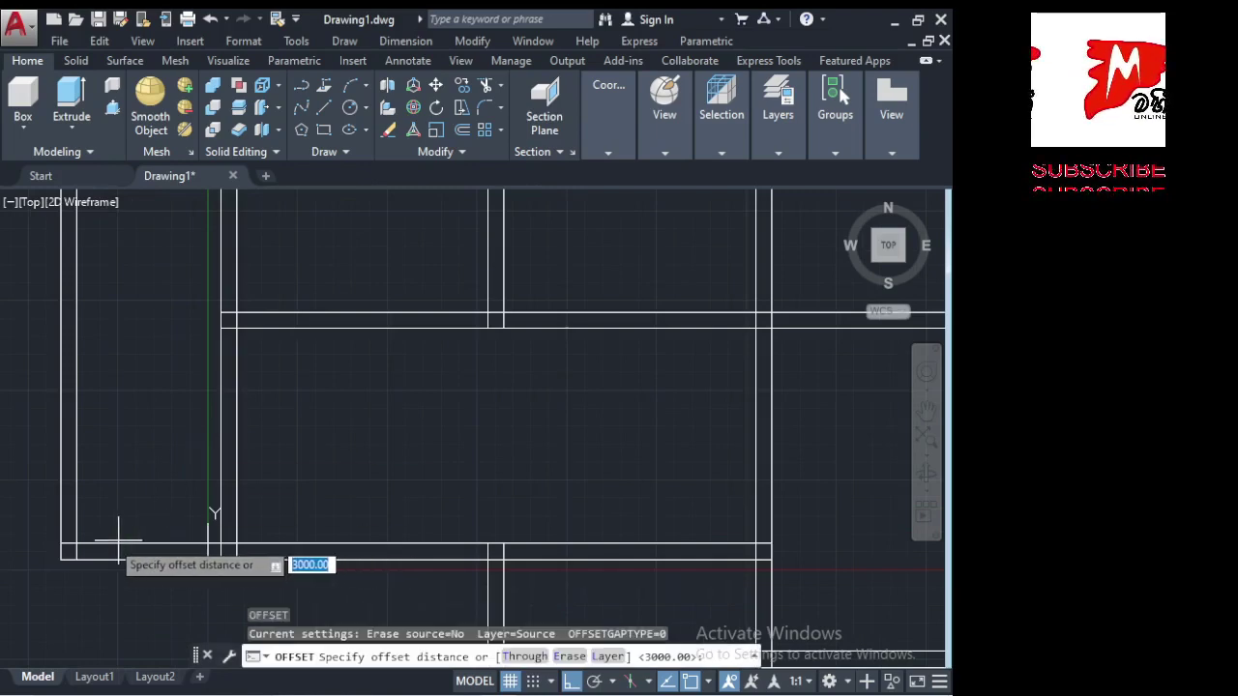
pyautogui.click(74, 547)
pyautogui.write('3500')
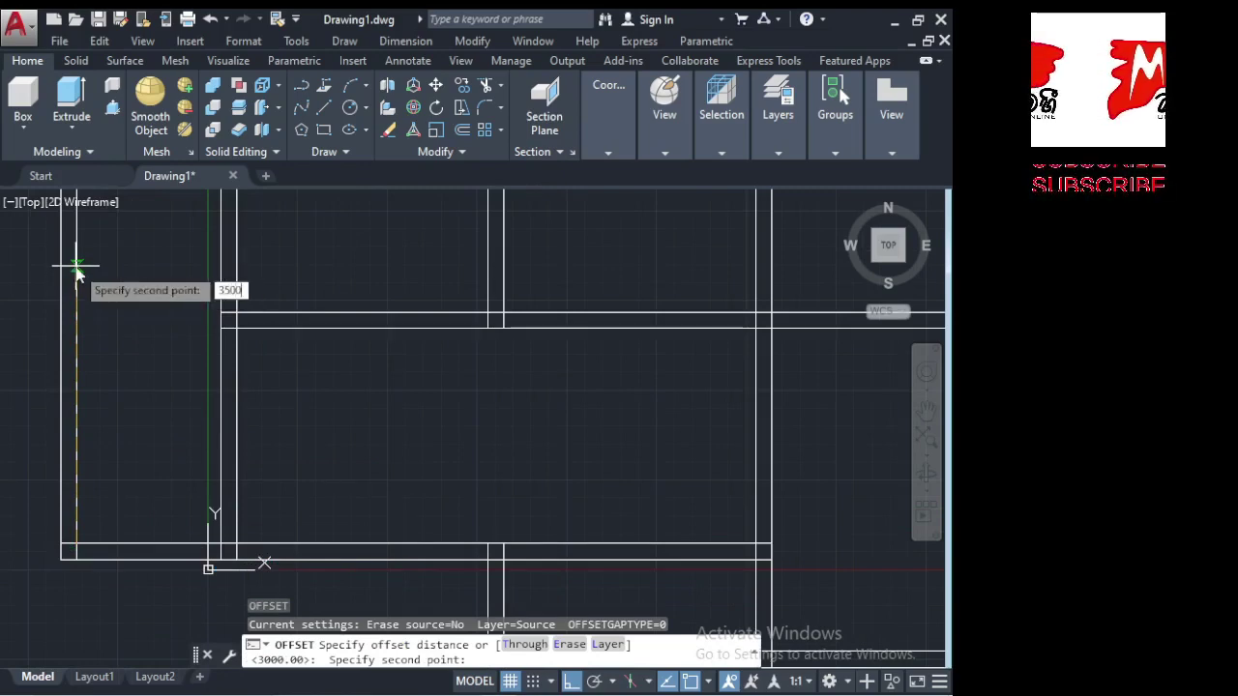
pyautogui.press('Return')
pyautogui.click(158, 544)
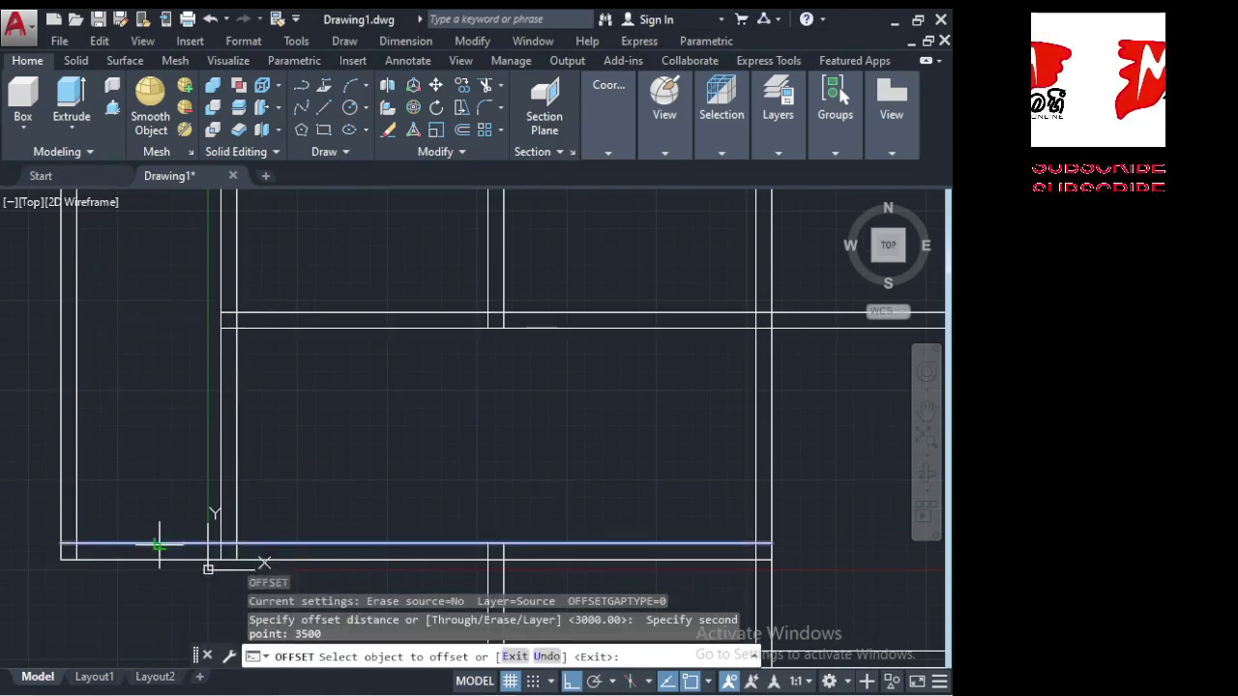
pyautogui.click(135, 396)
pyautogui.scroll(-2, 157, 451)
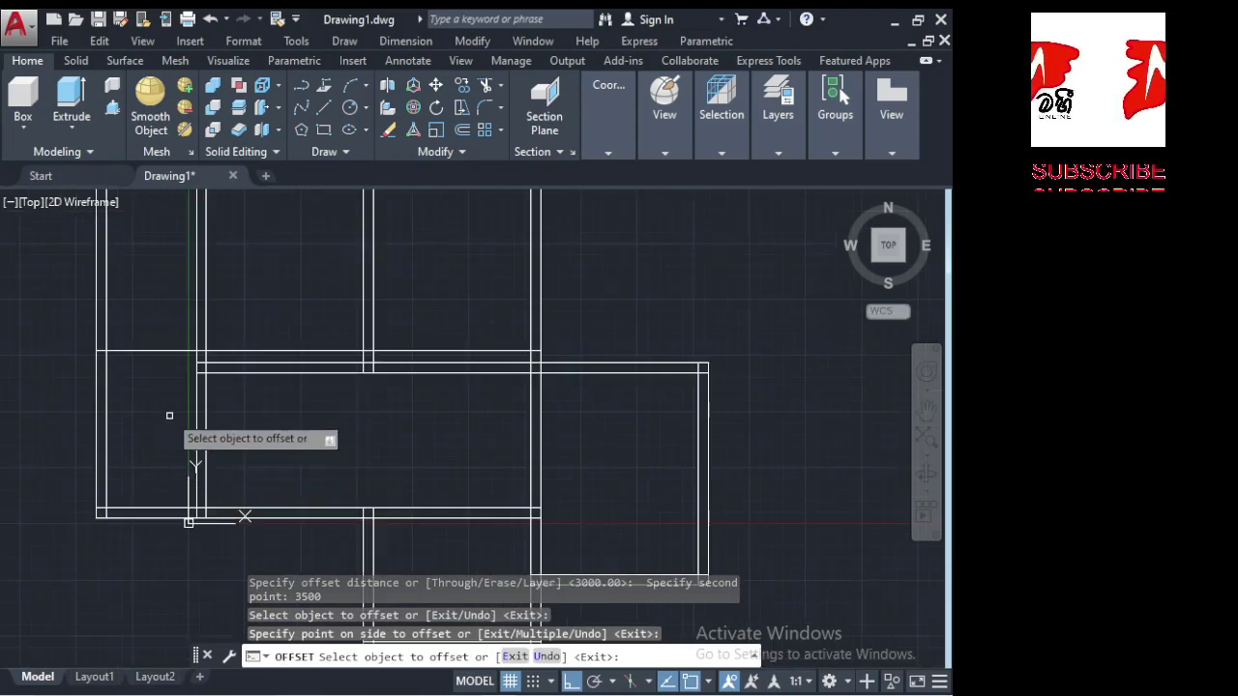
# Offset the new 3500 line upward by the wall thickness to form a double-line wall.
pyautogui.press('Return')
pyautogui.press('Return')
pyautogui.click(200, 366)
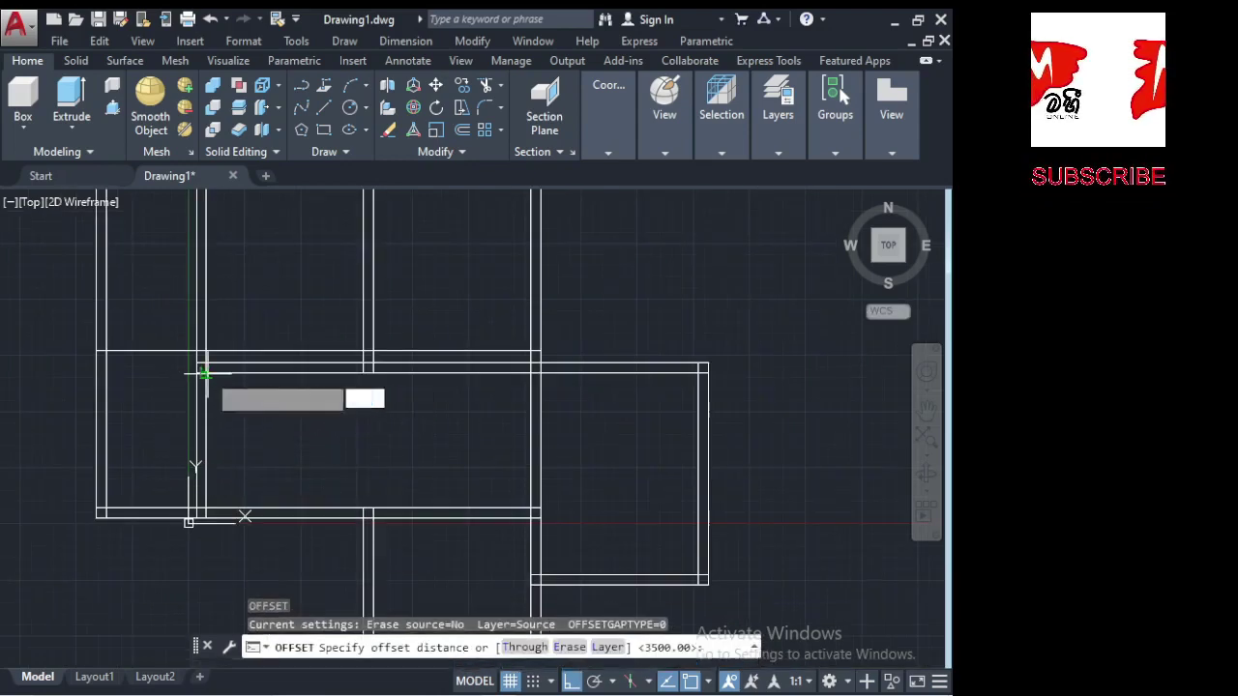
pyautogui.click(189, 359)
pyautogui.click(161, 351)
pyautogui.click(162, 338)
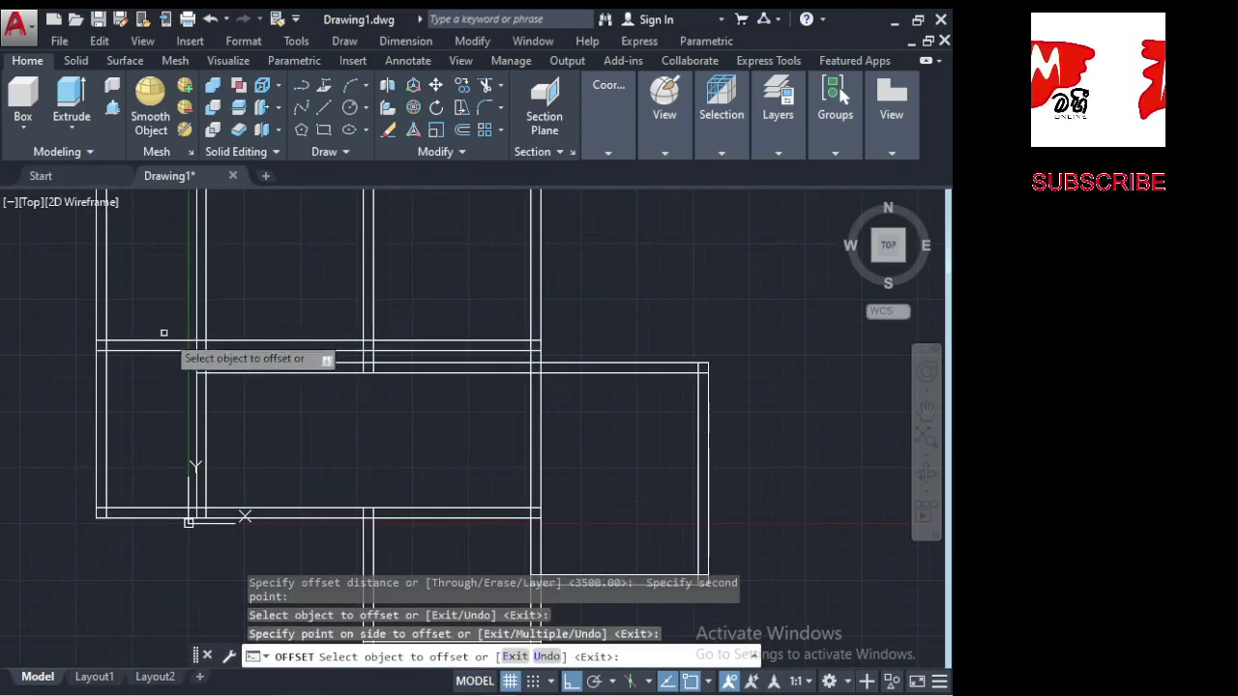
pyautogui.press('Return')
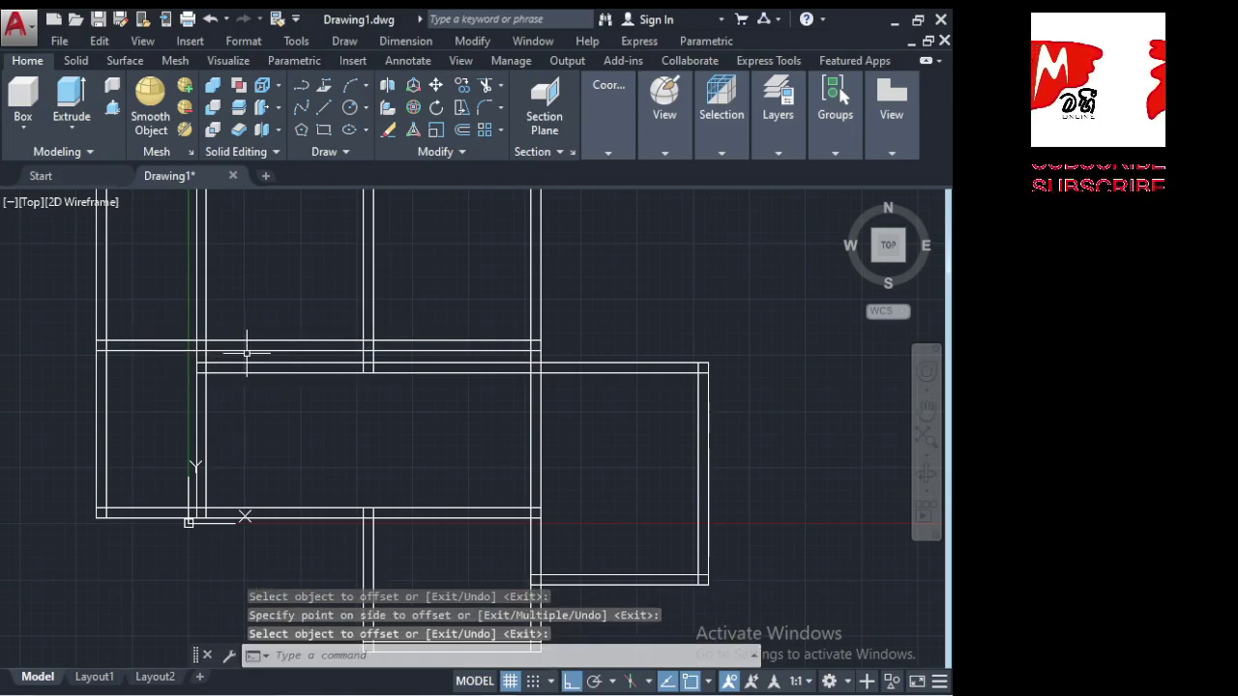
pyautogui.click(66, 309)
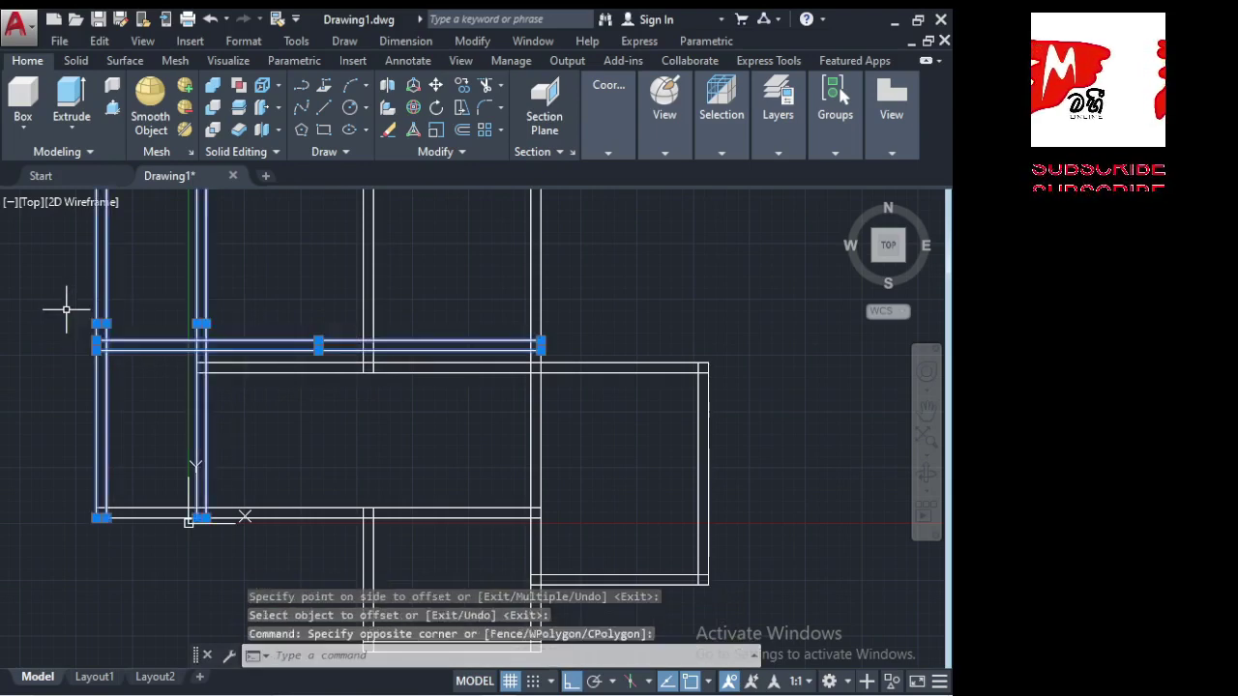
pyautogui.write('tr')
# Trim the vertical wall lines overshooting the small left room's top wall using a crossing window.
pyautogui.press('Return')
pyautogui.click(119, 304)
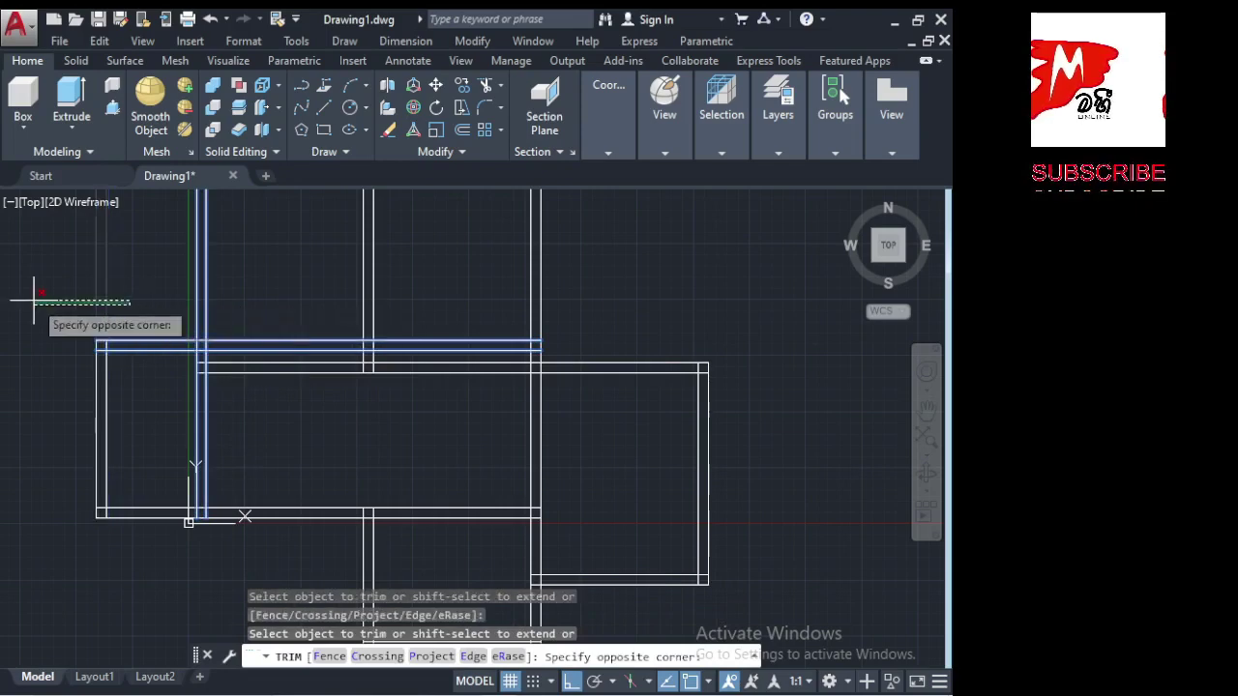
pyautogui.click(33, 287)
pyautogui.scroll(-1, 161, 459)
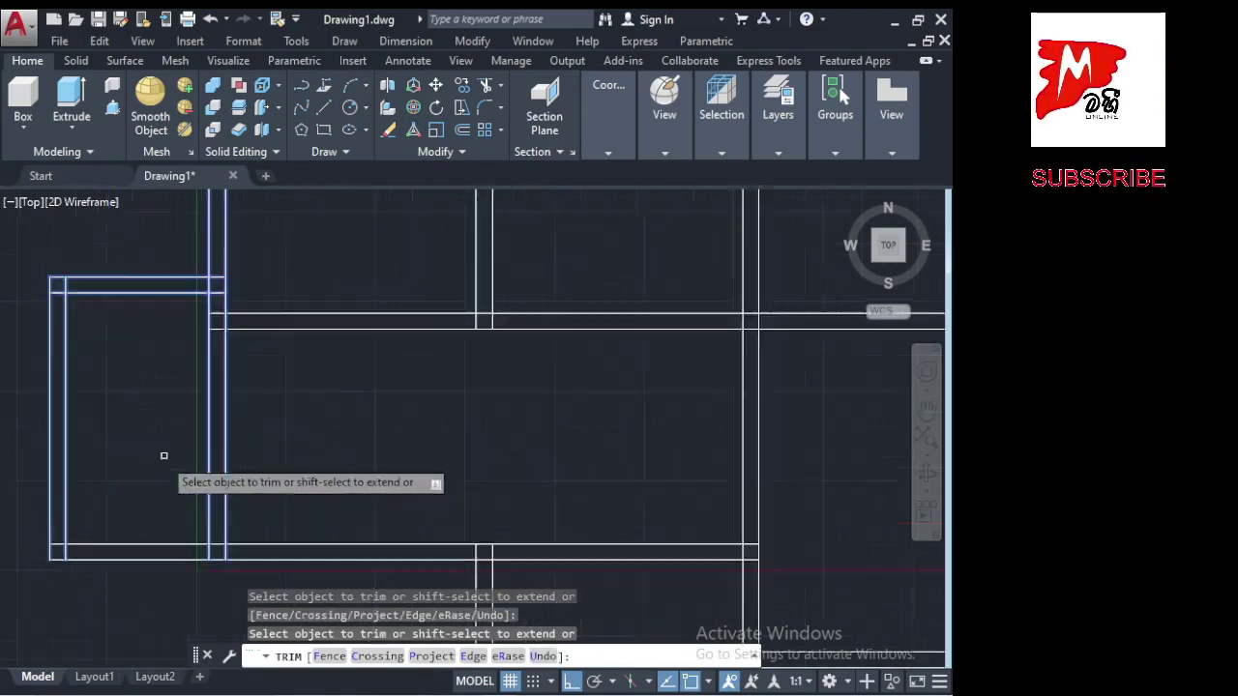
pyautogui.scroll(-1, 152, 468)
pyautogui.scroll(-1, 152, 468)
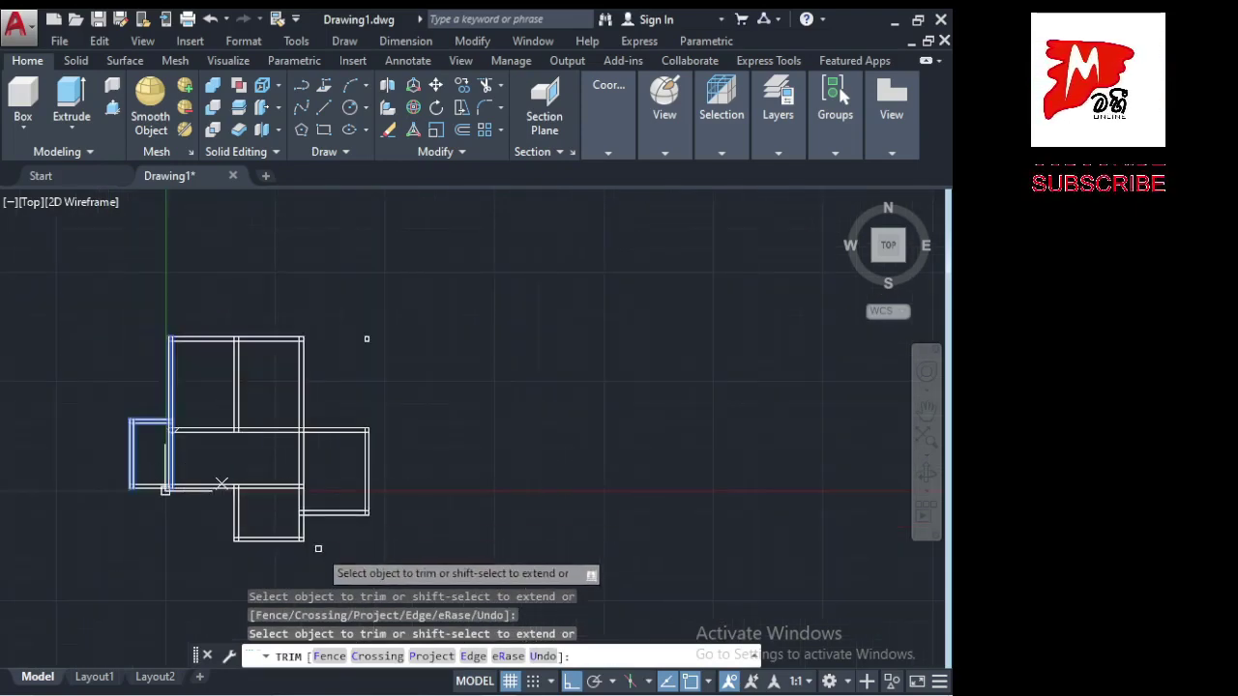
pyautogui.press('Return')
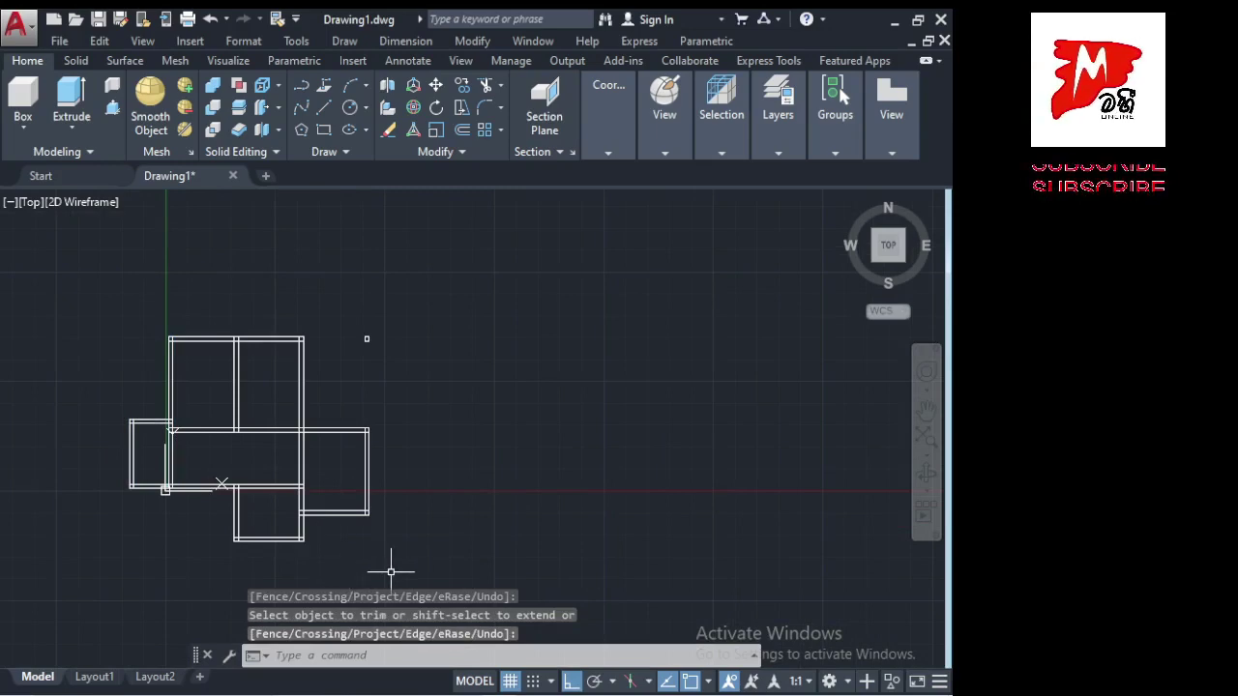
pyautogui.click(391, 571)
pyautogui.click(71, 272)
pyautogui.write('tr')
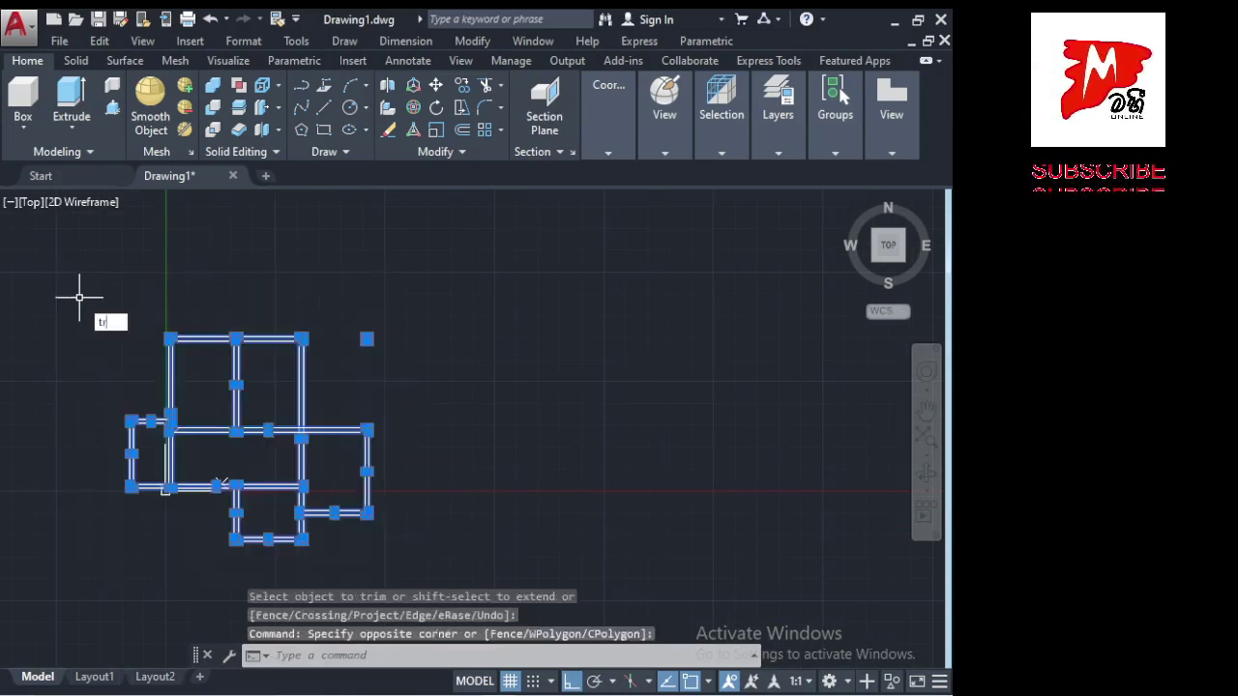
# Trim the overlapping stubs at the lower-left inner corner and the right corner junction.
pyautogui.press('Return')
pyautogui.scroll(5, 210, 506)
pyautogui.scroll(3, 263, 435)
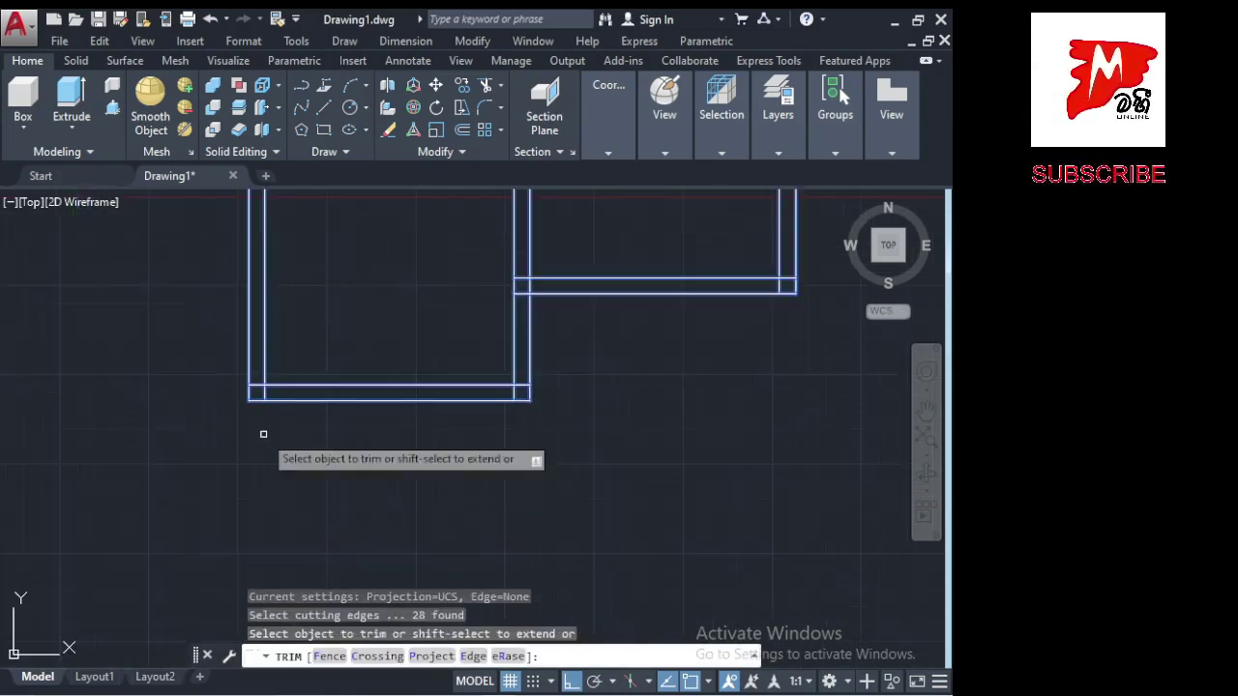
pyautogui.click(265, 393)
pyautogui.click(257, 385)
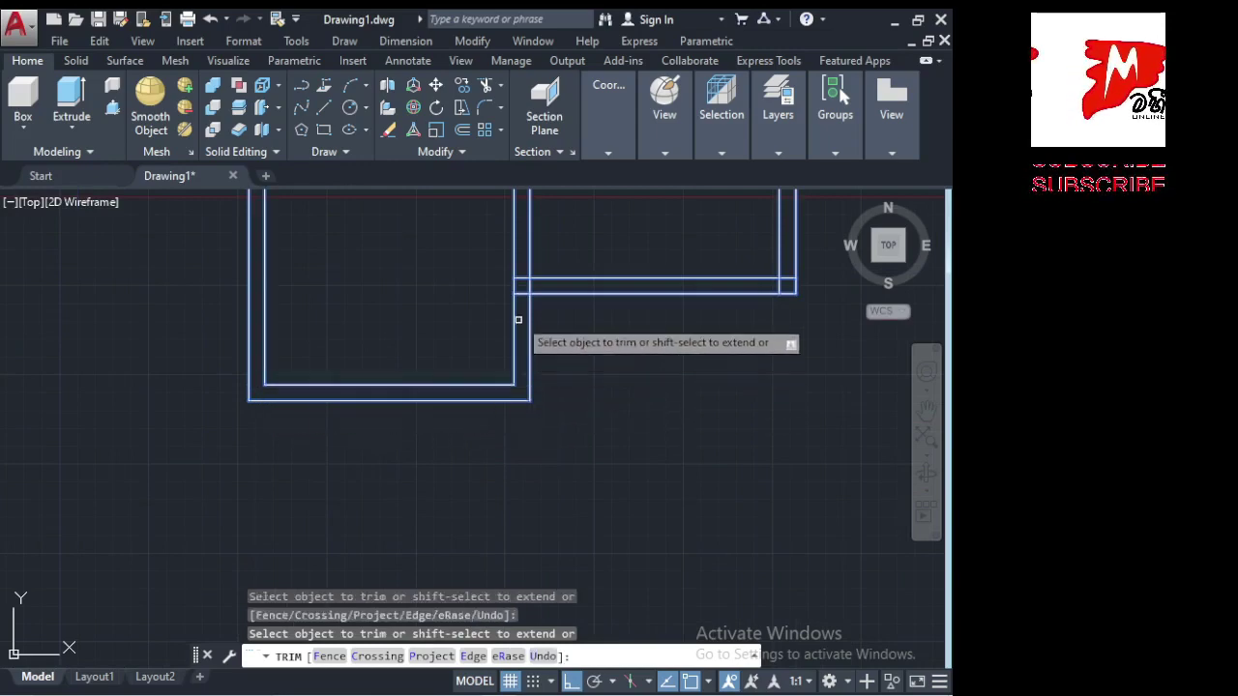
pyautogui.click(520, 278)
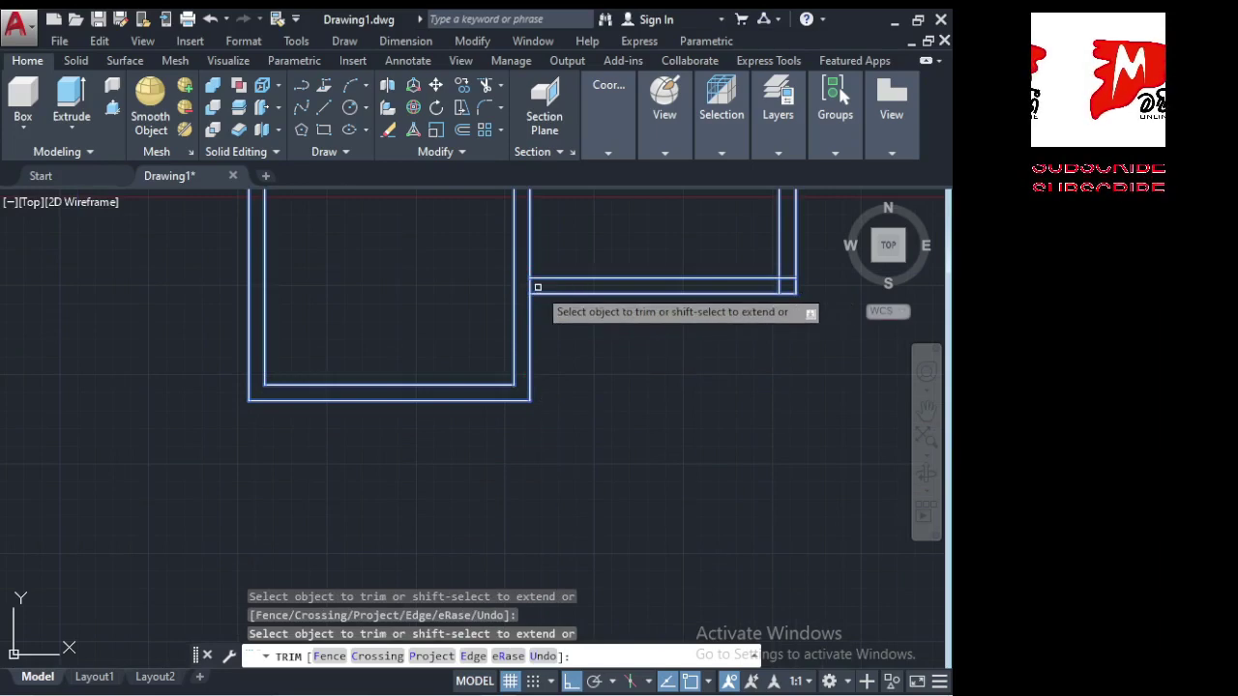
pyautogui.click(528, 287)
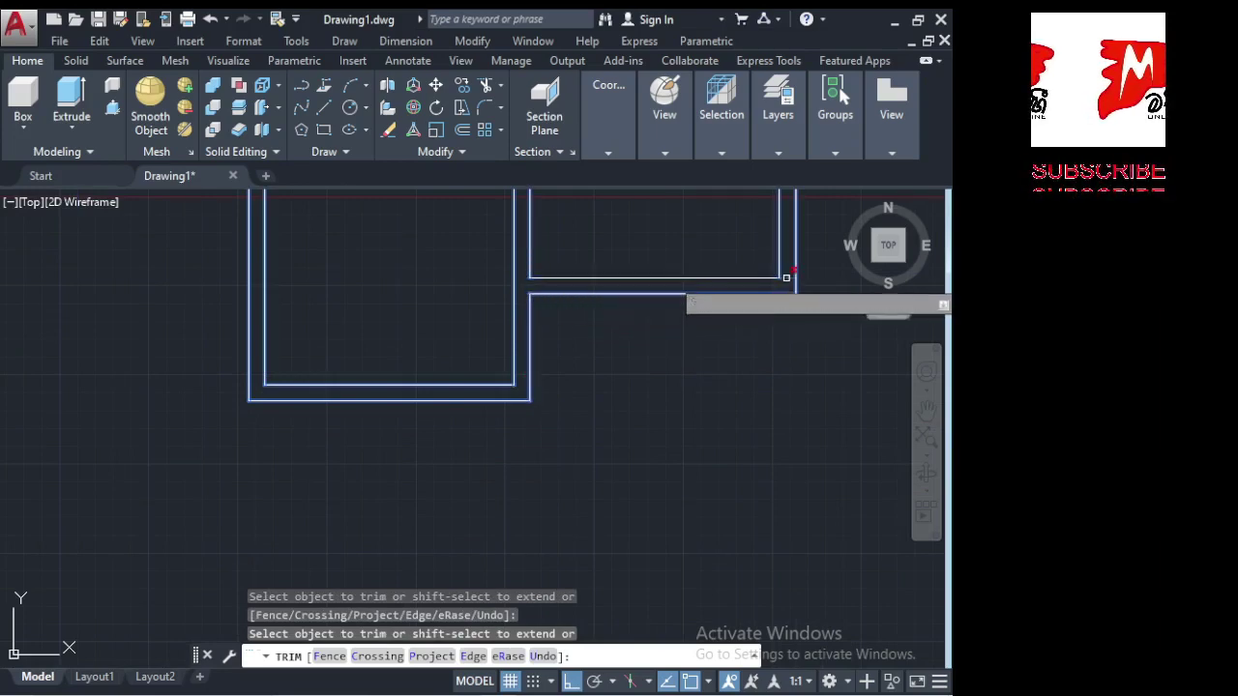
# Clean the next wall junction and the T-junction by trimming their crossing segments and stubs.
pyautogui.moveTo(378, 262); pyautogui.dragTo(218, 520, button='middle')
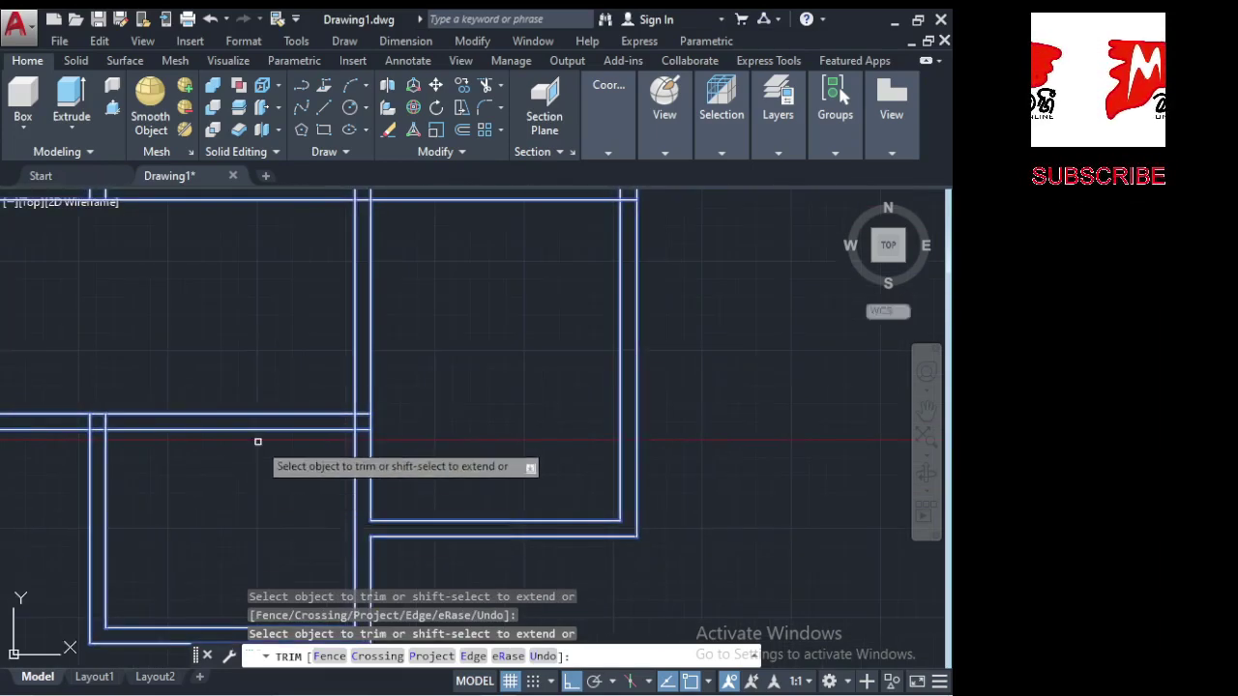
pyautogui.click(362, 415)
pyautogui.click(356, 421)
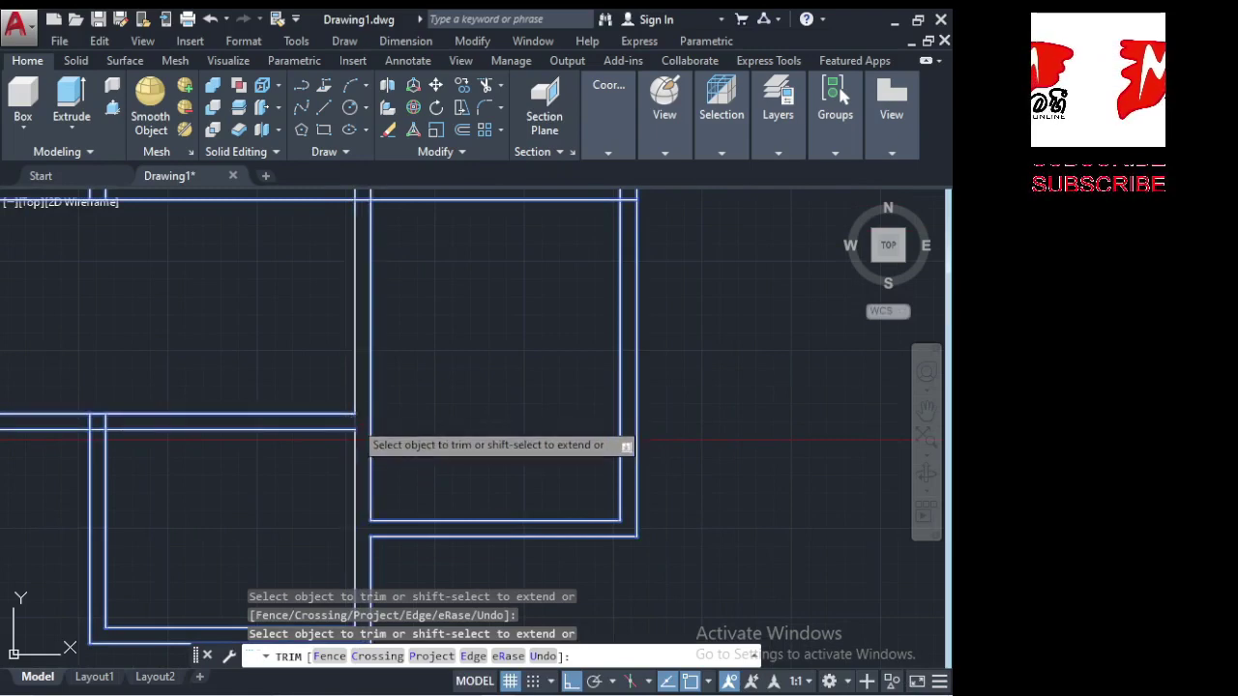
pyautogui.click(104, 421)
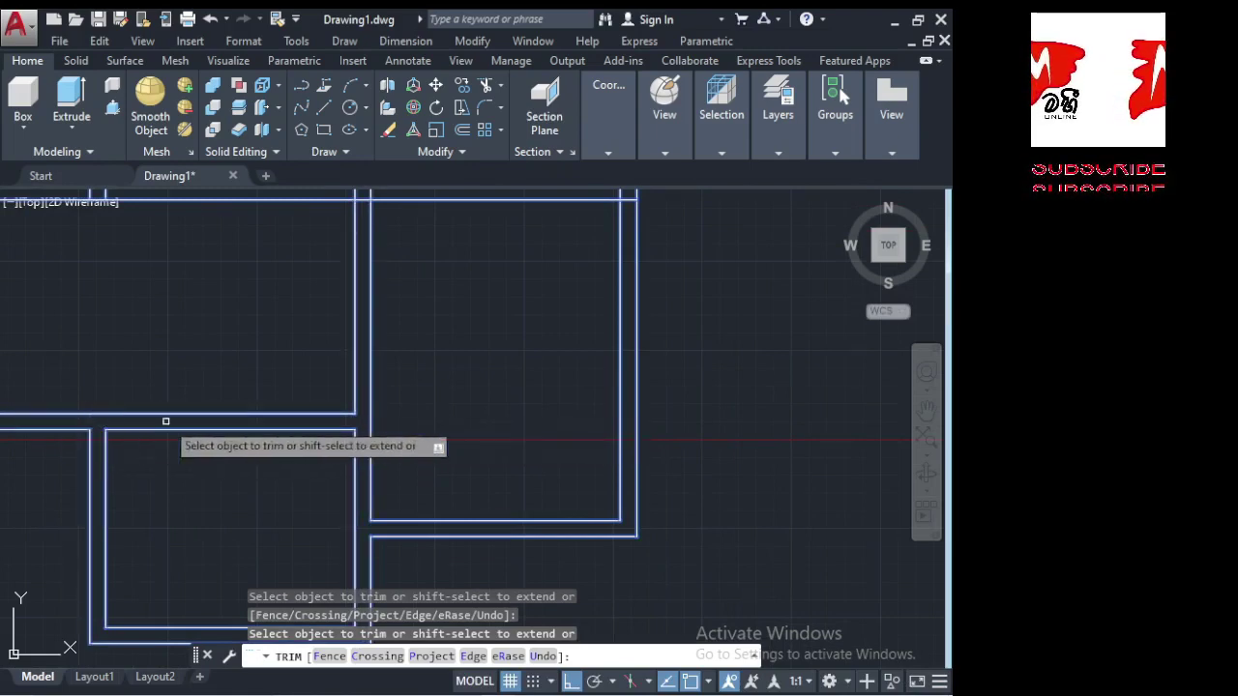
pyautogui.scroll(-5, 241, 422)
pyautogui.scroll(3, 276, 423)
pyautogui.scroll(2, 274, 426)
pyautogui.scroll(3, 274, 426)
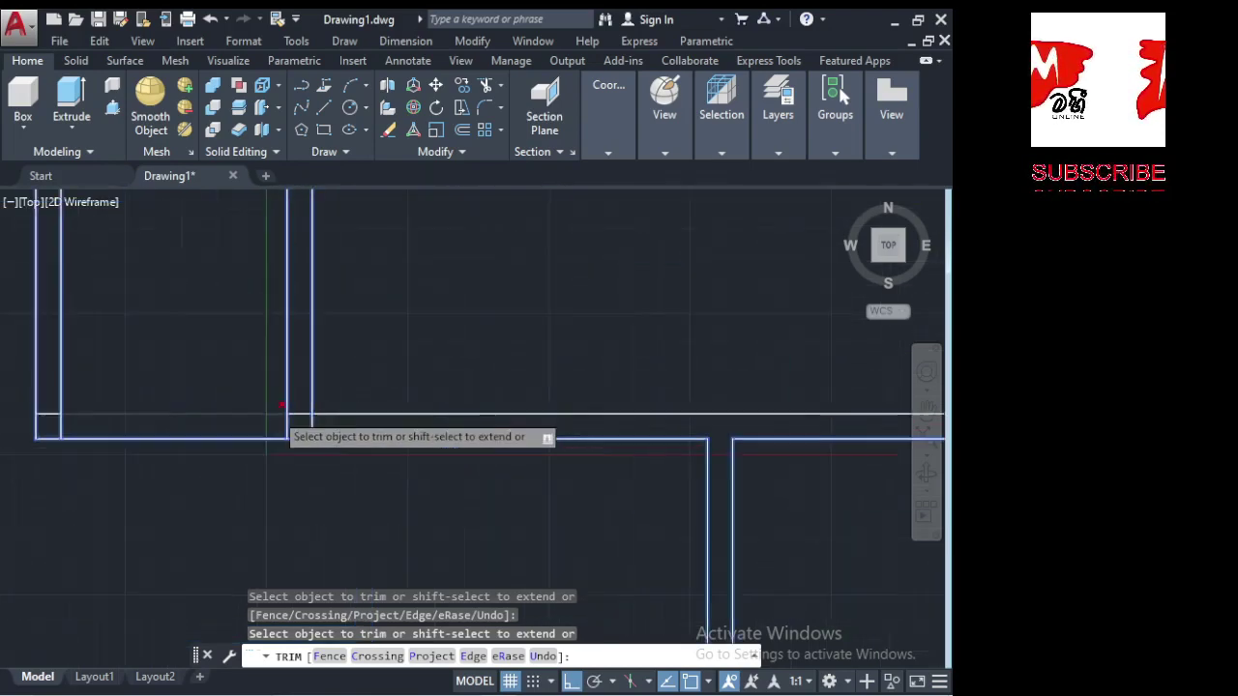
pyautogui.click(300, 414)
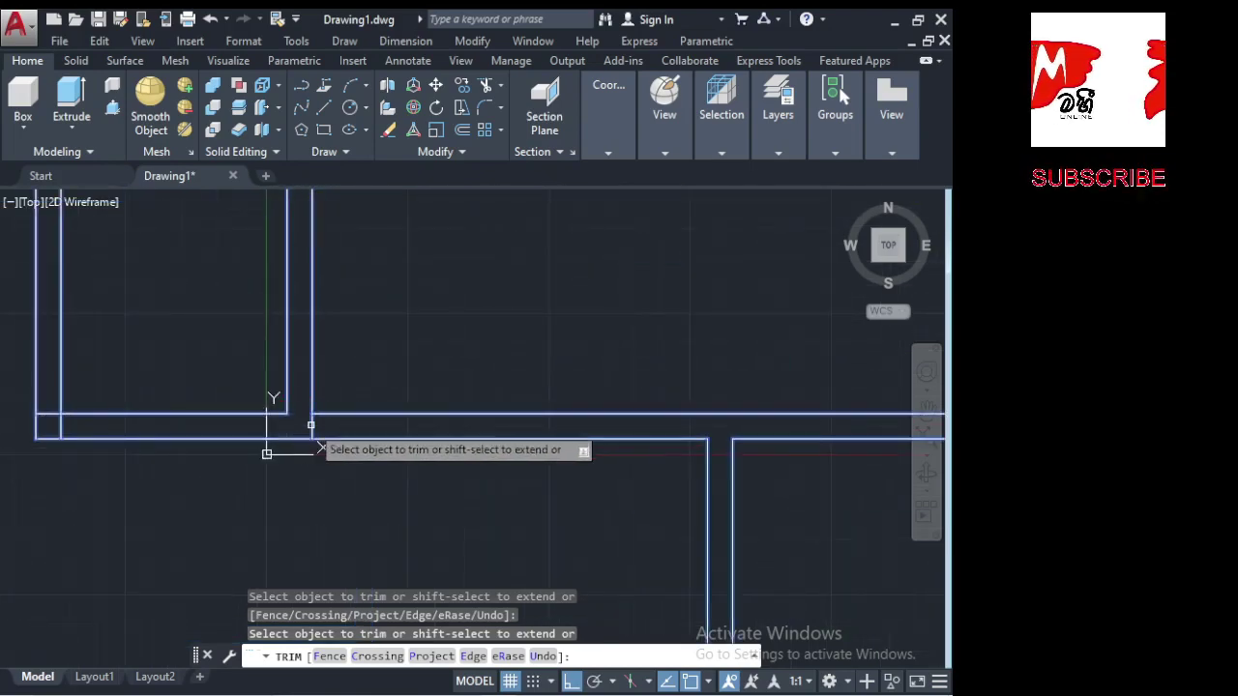
pyautogui.click(311, 428)
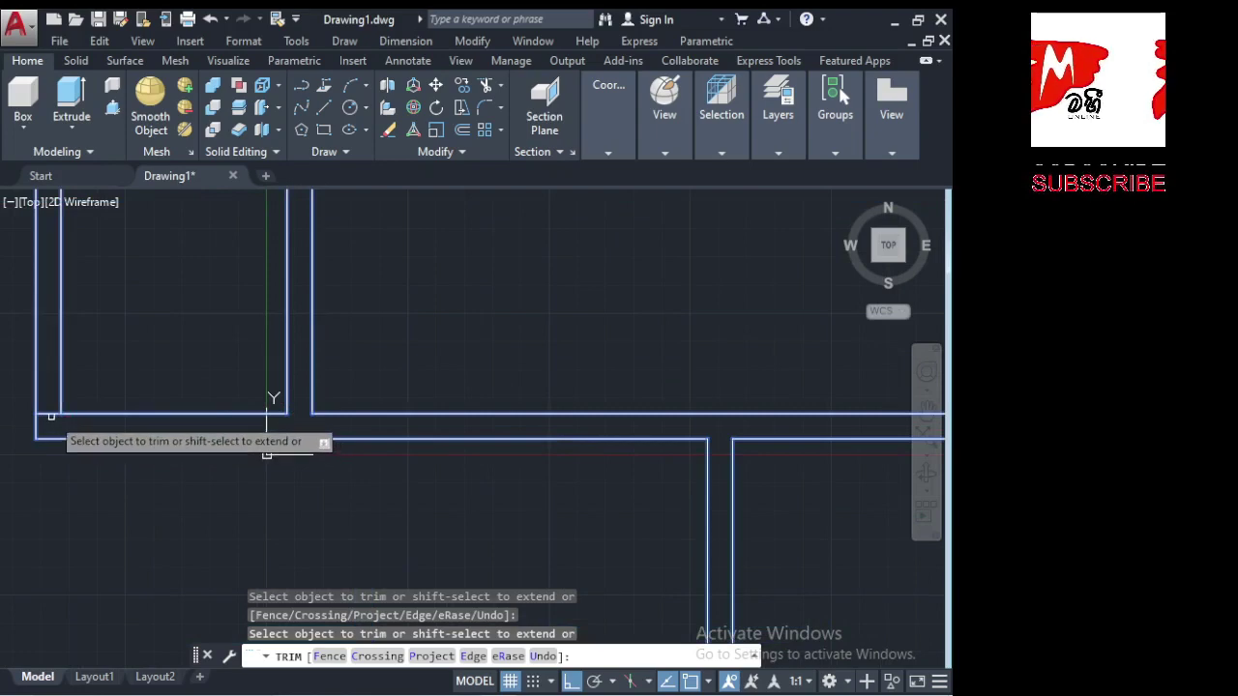
# Trim the inner wall line's left stub and the stubs around the central junction.
pyautogui.scroll(-1, 50, 414)
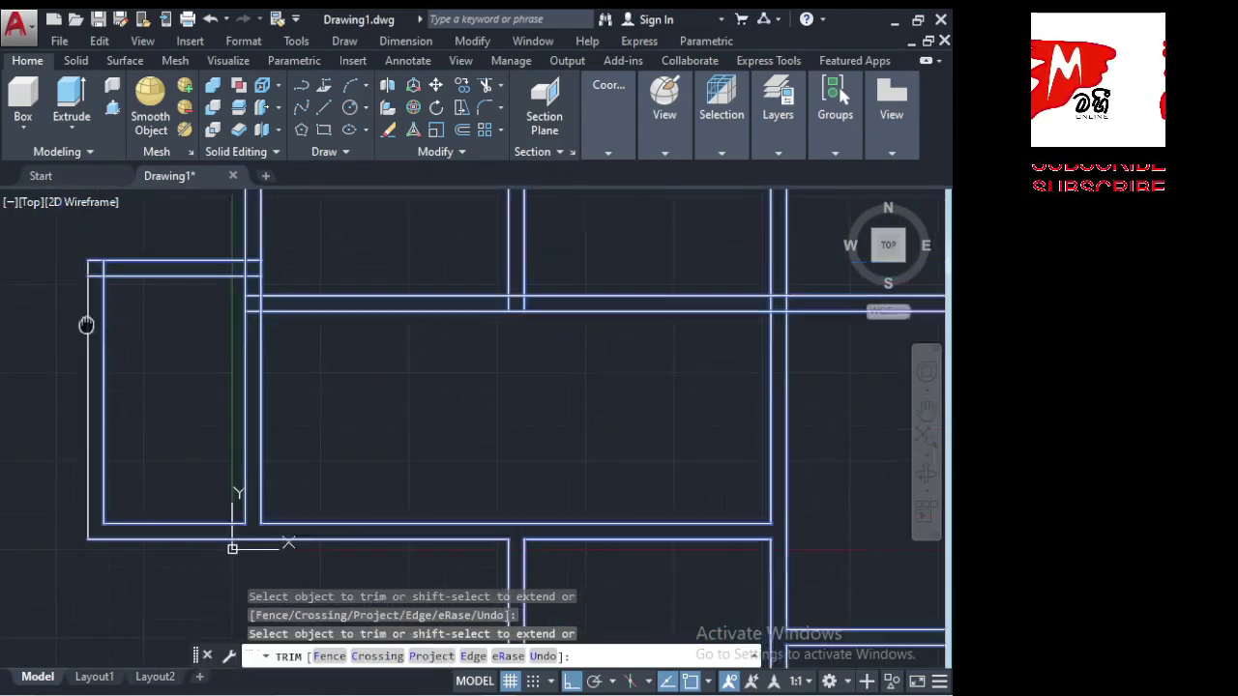
pyautogui.scroll(1, 85, 371)
pyautogui.scroll(2, 114, 348)
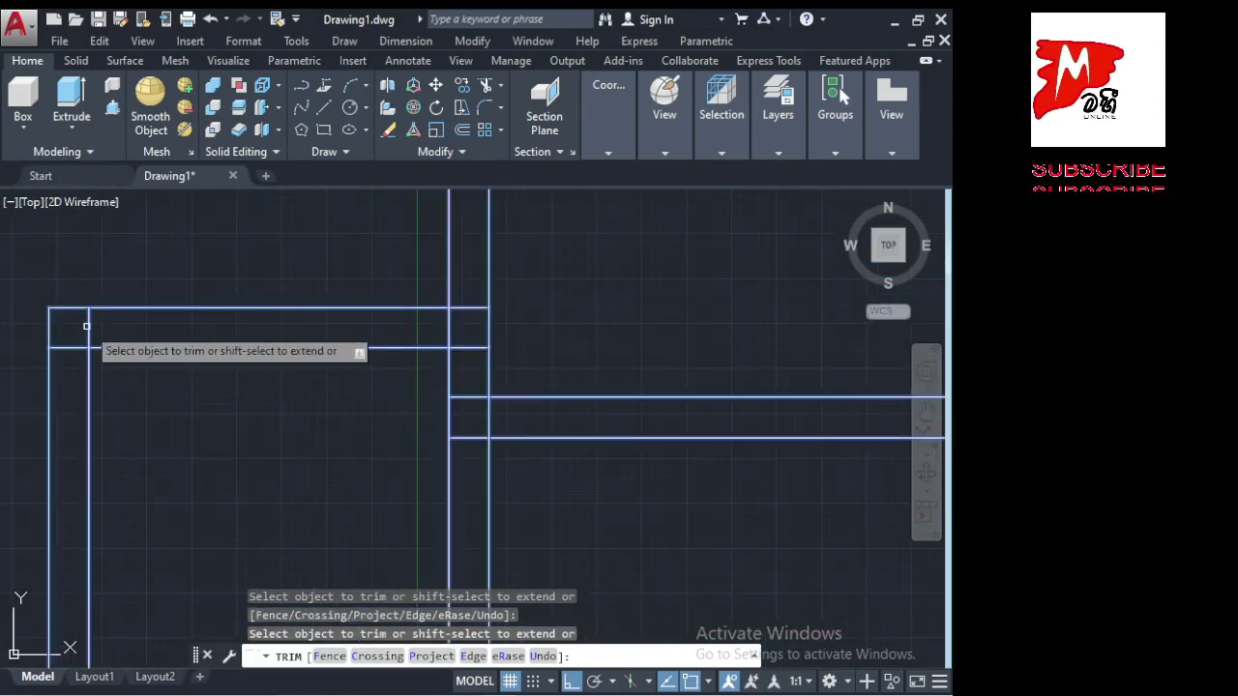
pyautogui.click(75, 347)
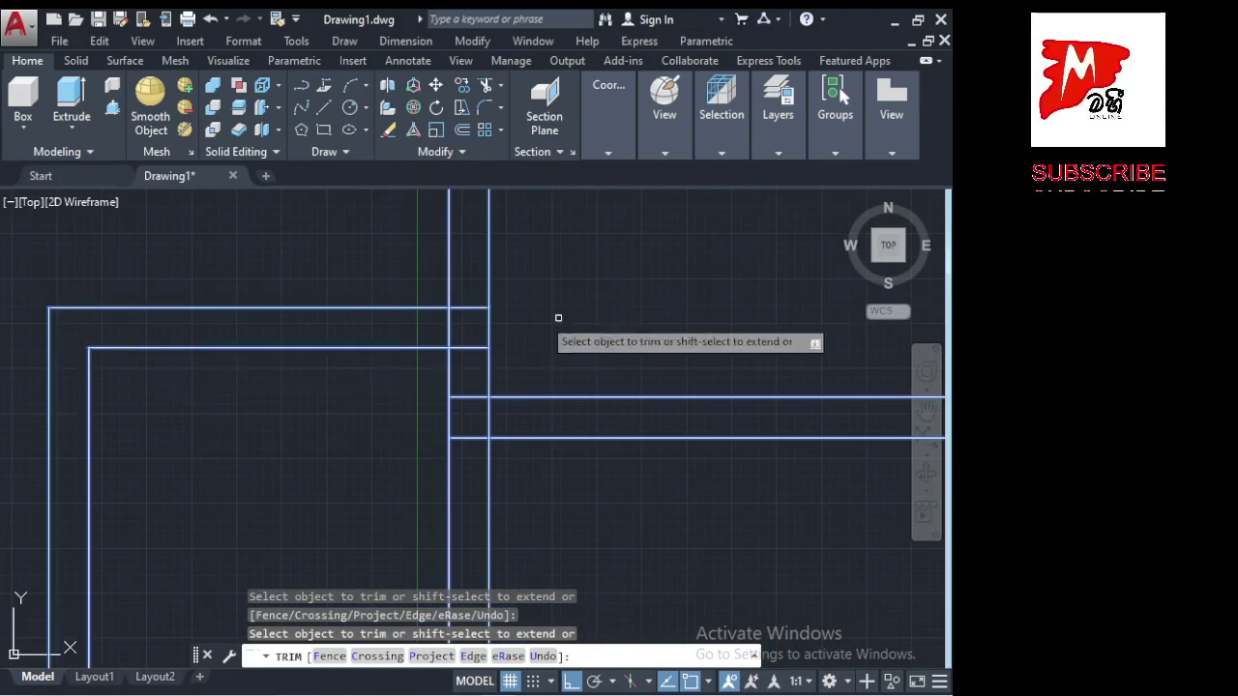
pyautogui.click(446, 324)
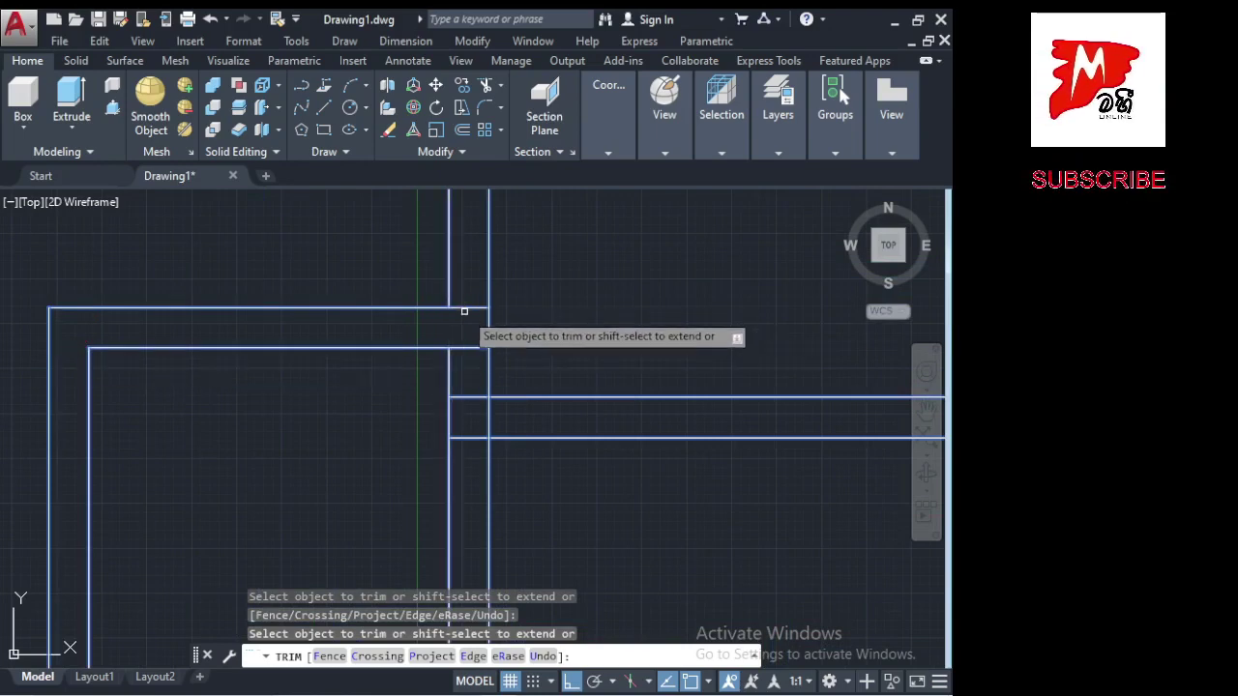
pyautogui.click(463, 307)
pyautogui.click(464, 347)
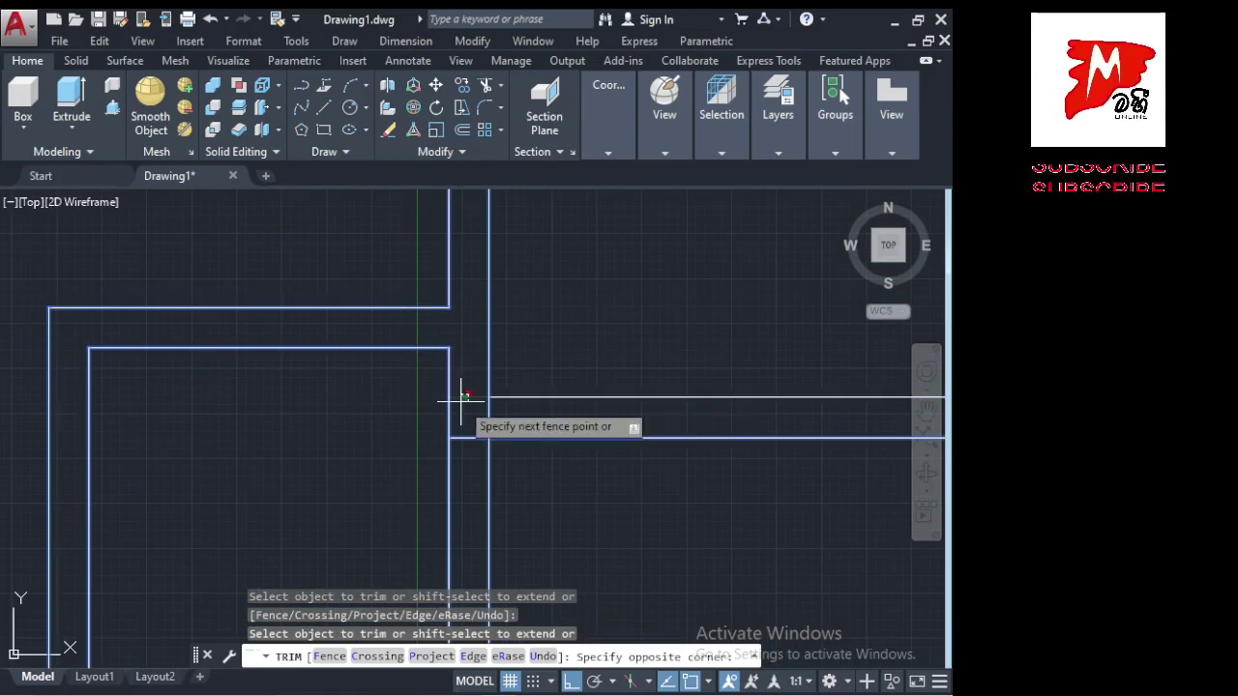
pyautogui.click(460, 403)
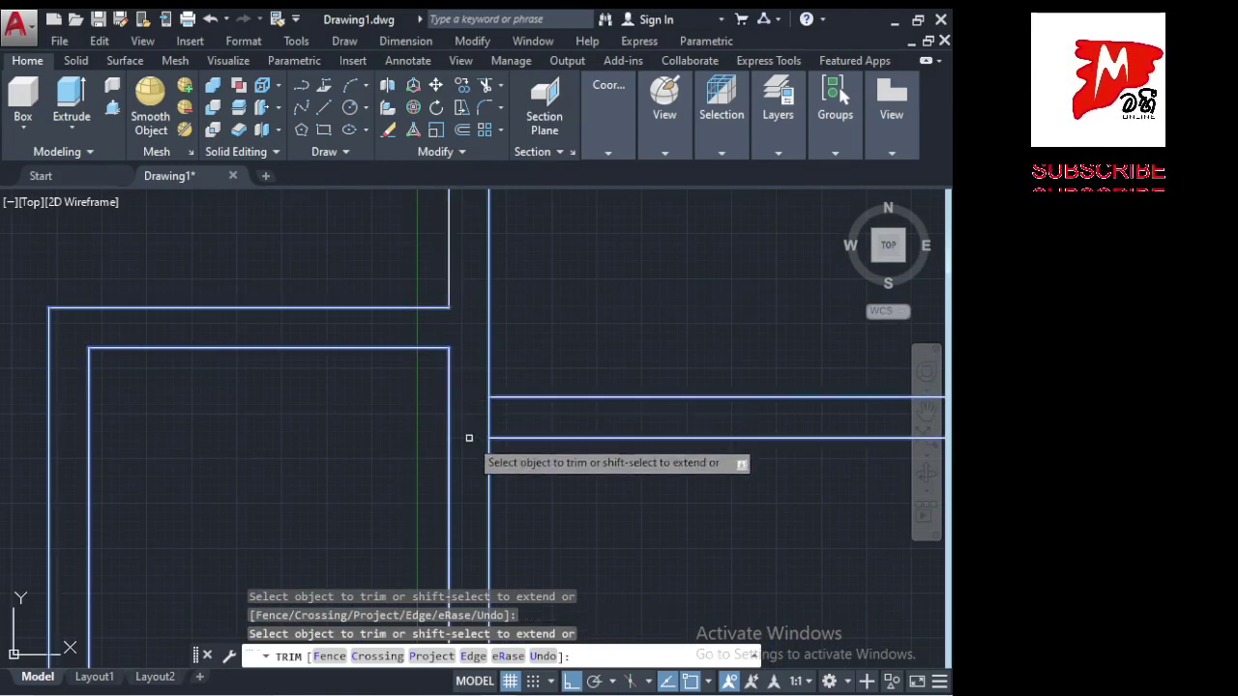
pyautogui.click(486, 416)
pyautogui.click(340, 410)
# Open the top wall junction by removing its vertical stub below.
pyautogui.scroll(-7, 340, 410)
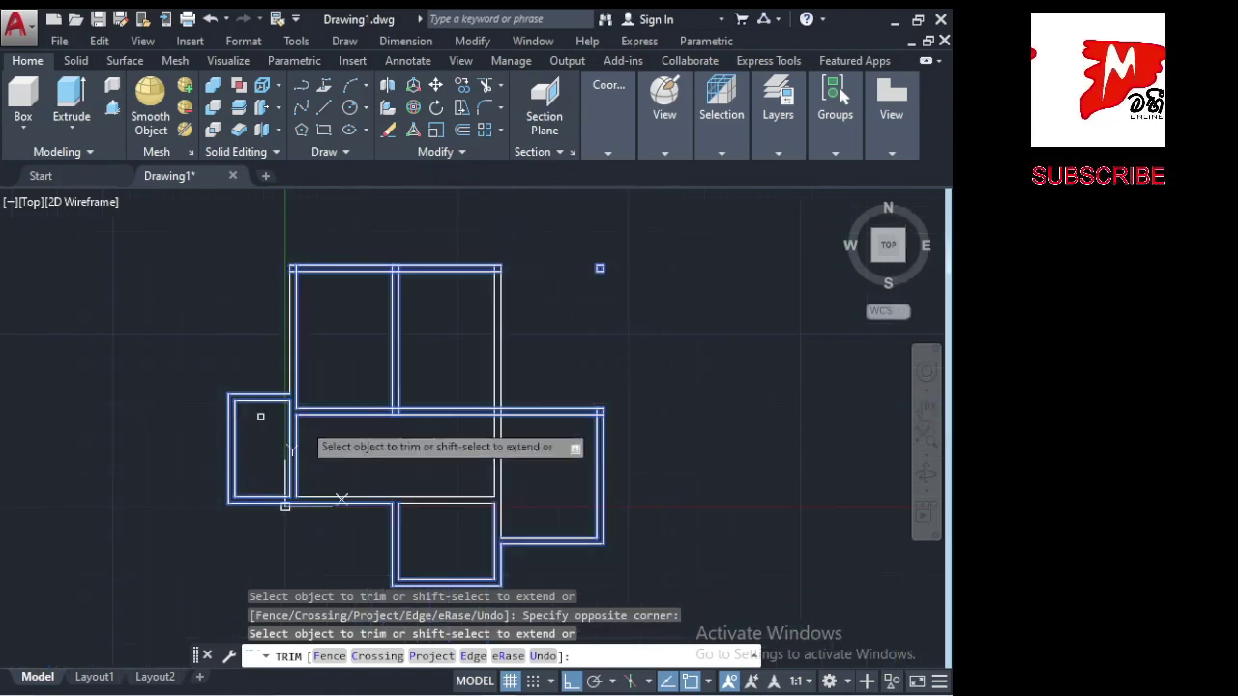
pyautogui.scroll(1, 409, 435)
pyautogui.scroll(1, 559, 446)
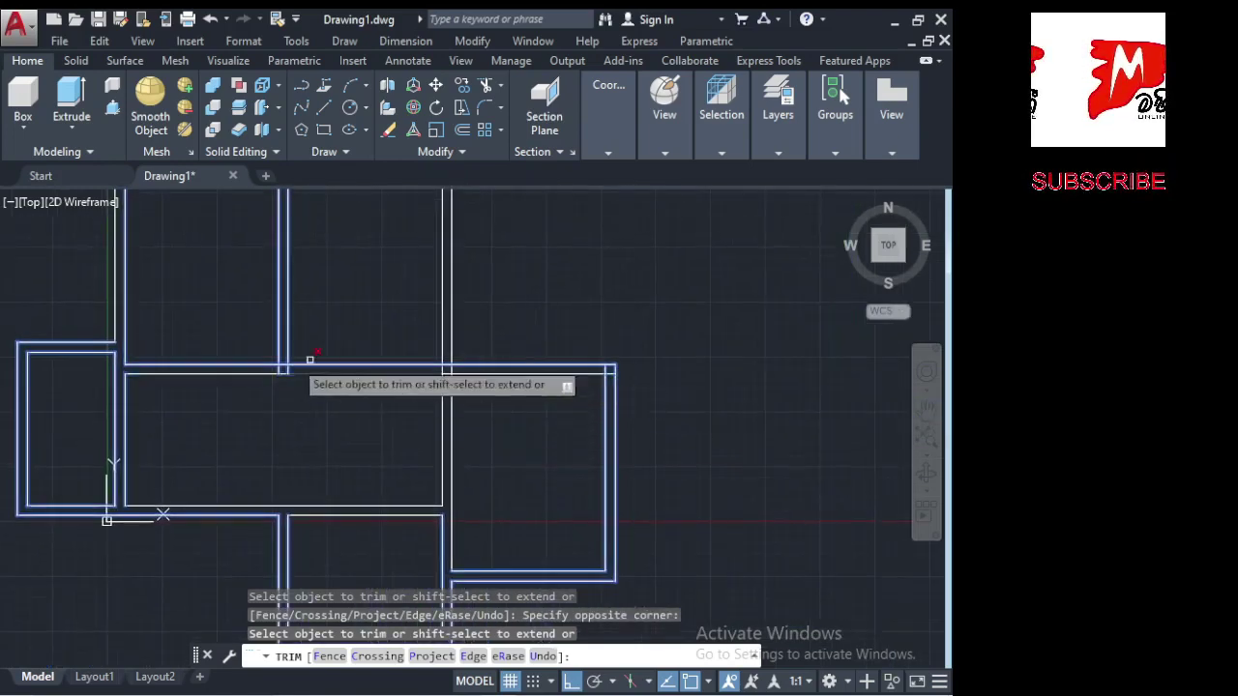
pyautogui.scroll(3, 312, 354)
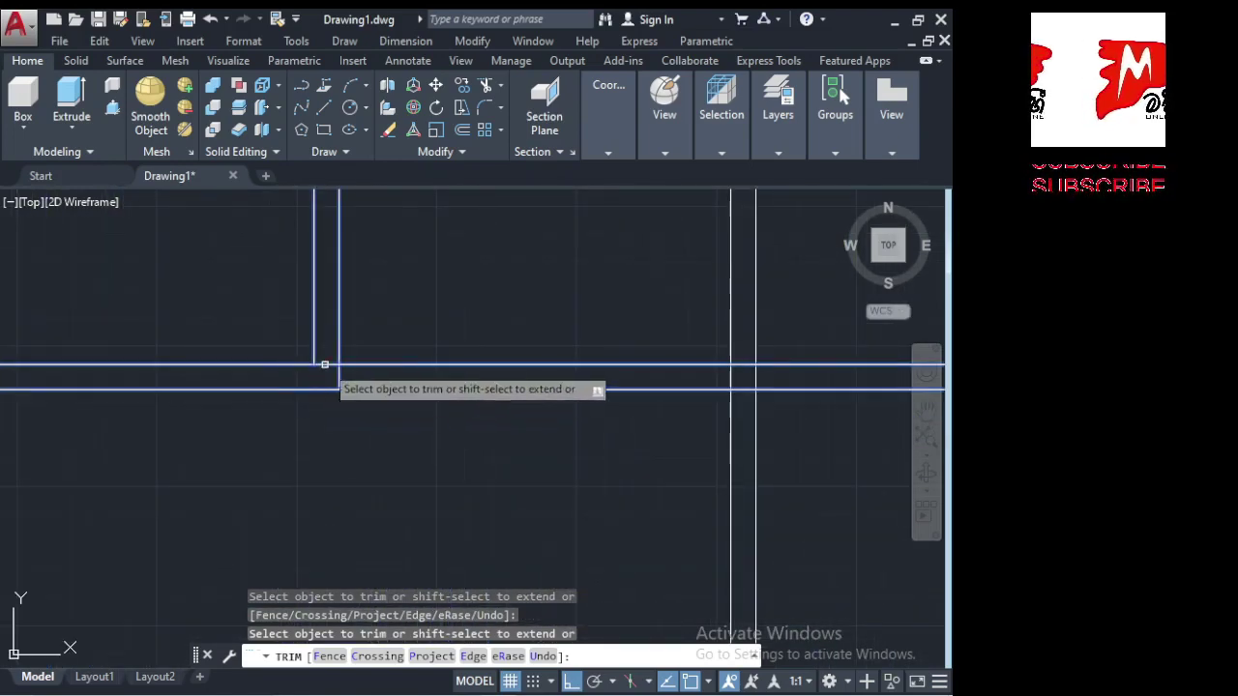
pyautogui.click(324, 366)
pyautogui.click(339, 375)
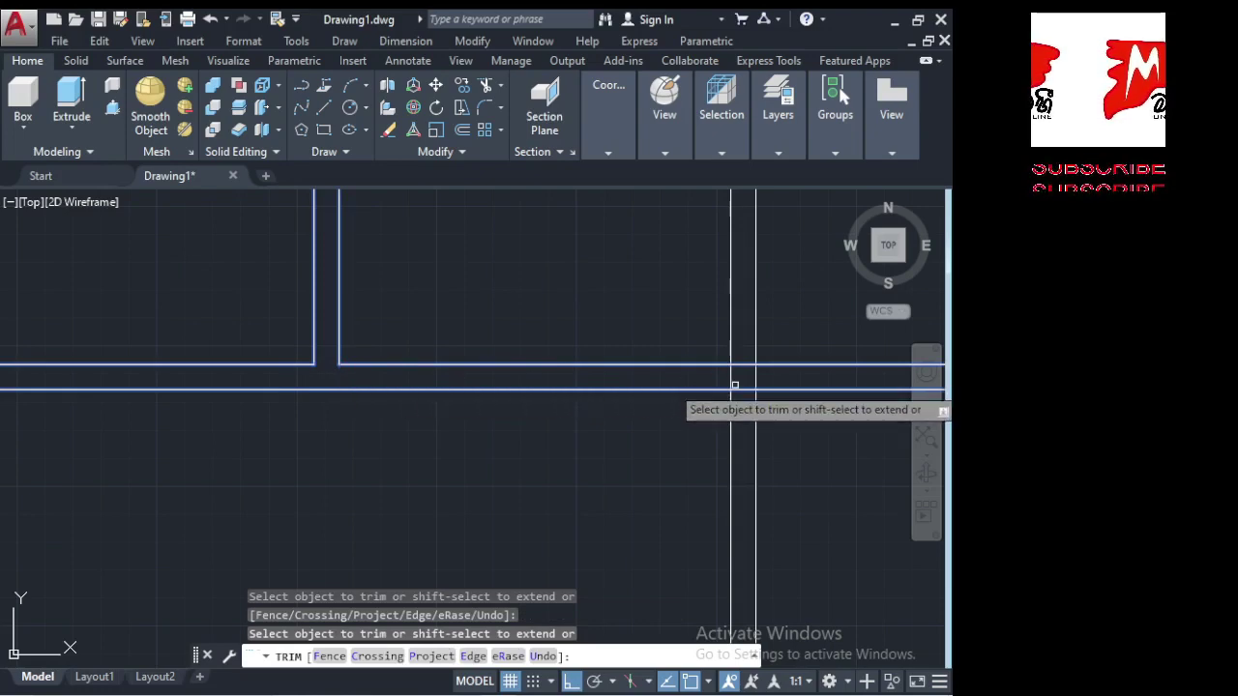
pyautogui.scroll(-1, 387, 382)
pyautogui.scroll(-1, 320, 401)
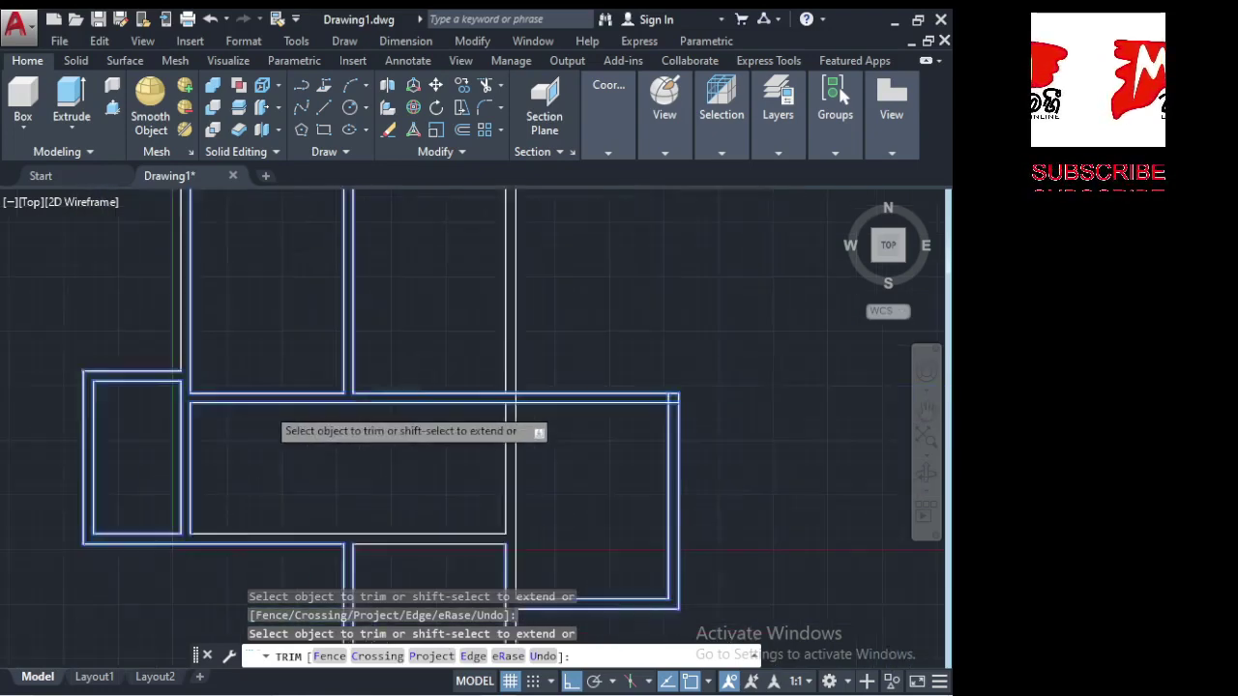
pyautogui.scroll(-1, 290, 406)
pyautogui.scroll(2, 450, 441)
pyautogui.scroll(-4, 387, 430)
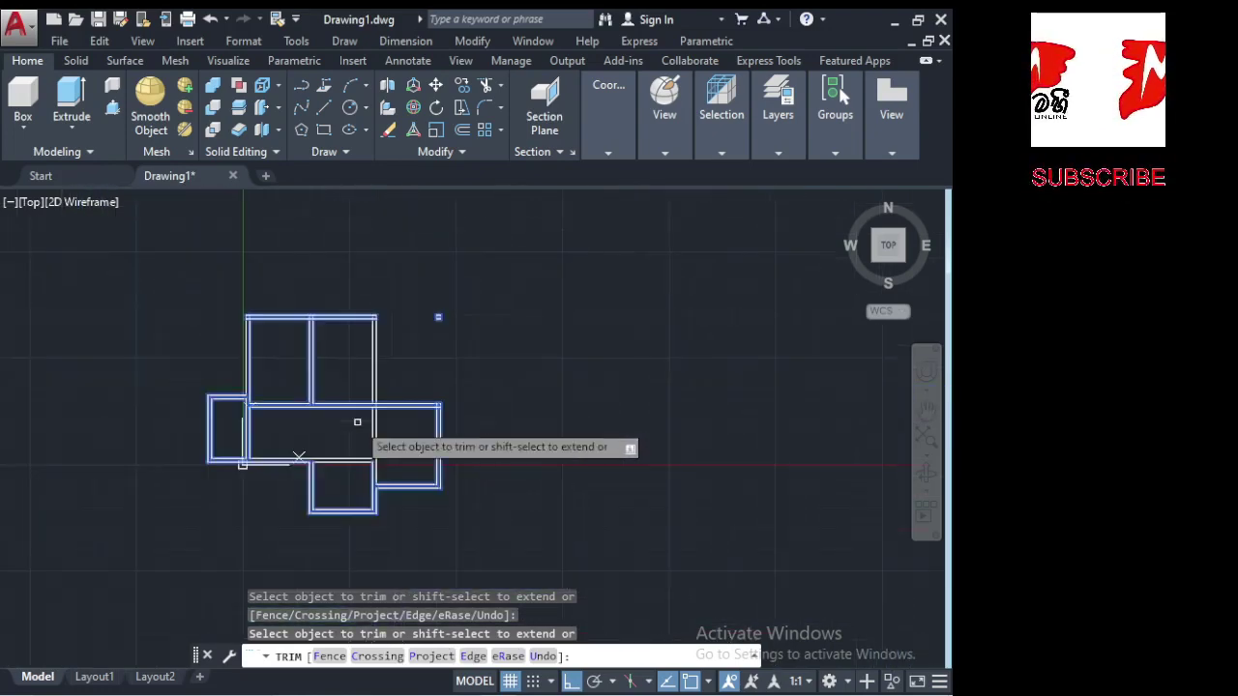
pyautogui.scroll(2, 373, 435)
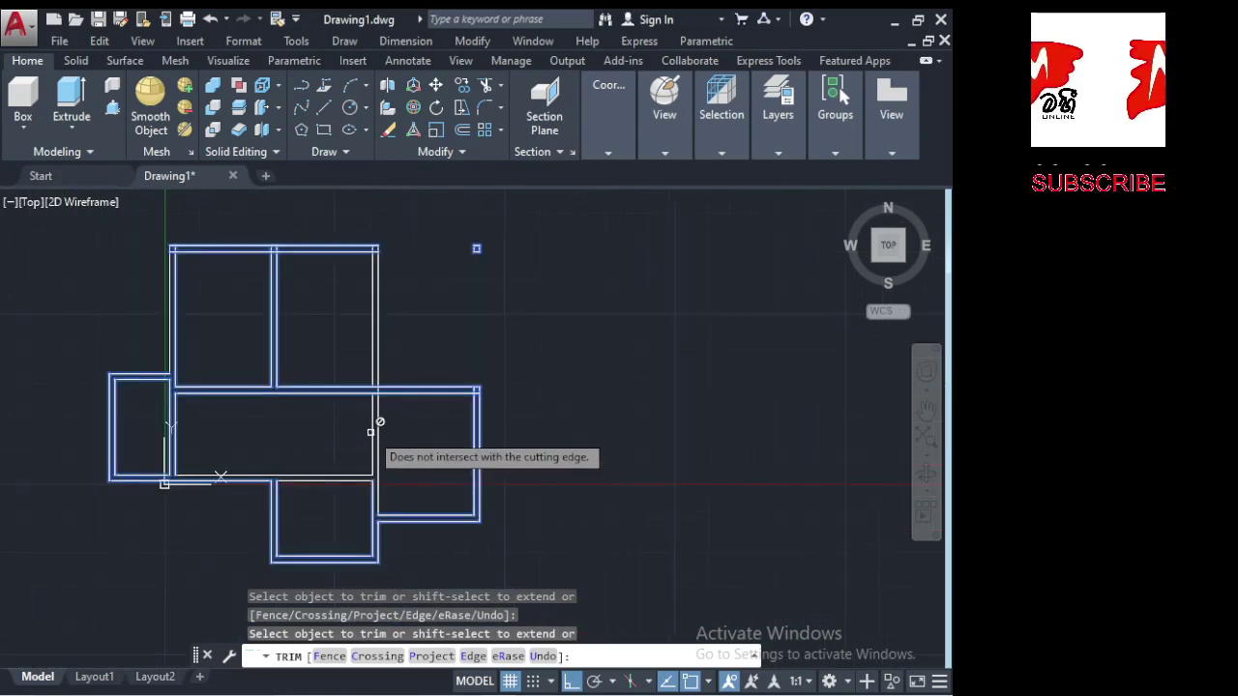
pyautogui.scroll(3, 378, 406)
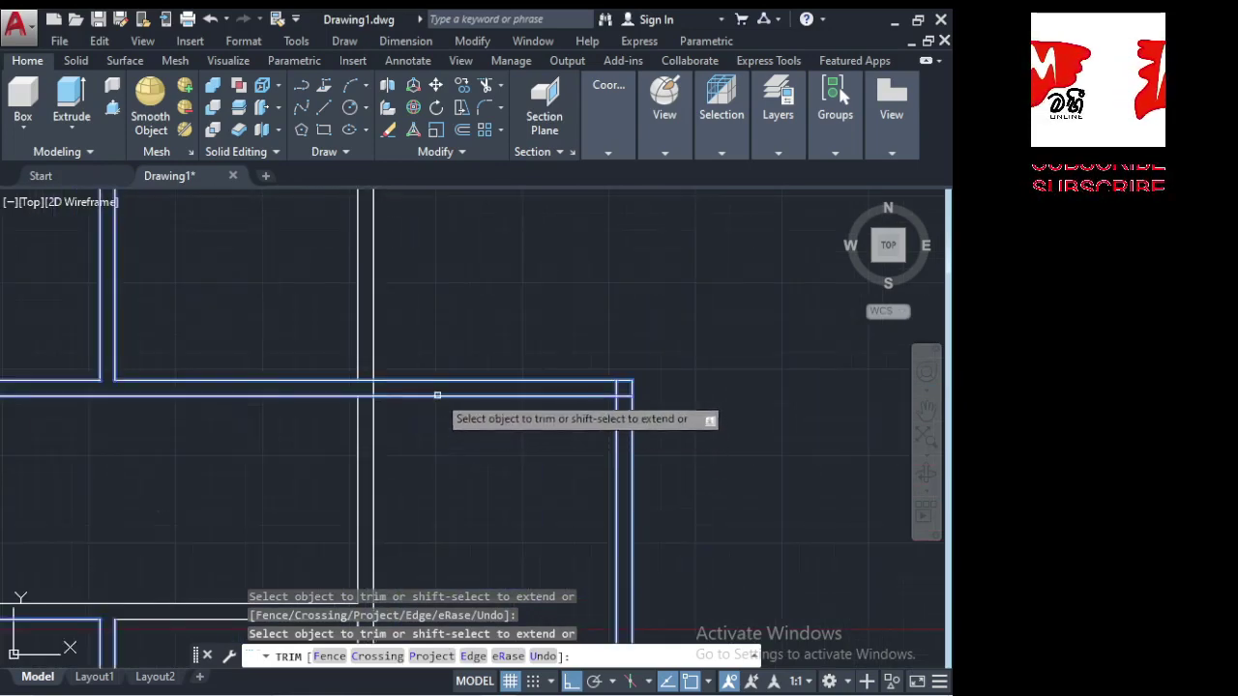
# Offset the right room's bottom wall line 3800 upward into the room.
pyautogui.press('Return')
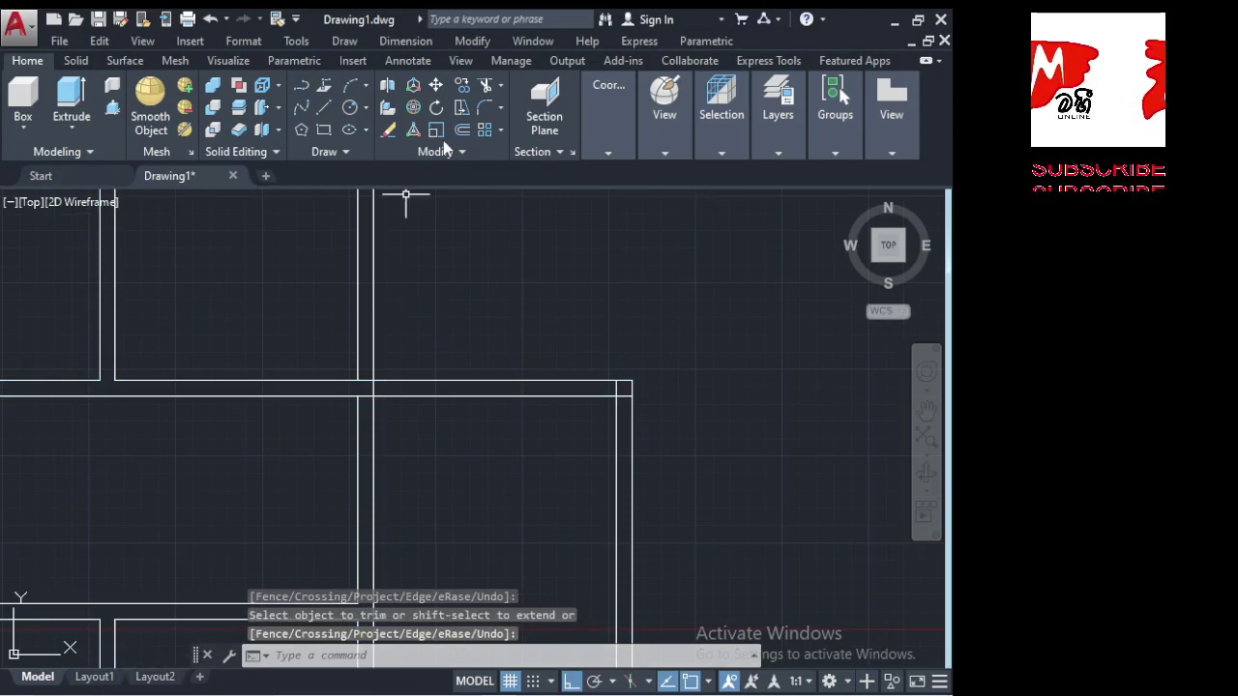
pyautogui.click(463, 131)
pyautogui.scroll(-2, 397, 333)
pyautogui.scroll(-2, 406, 406)
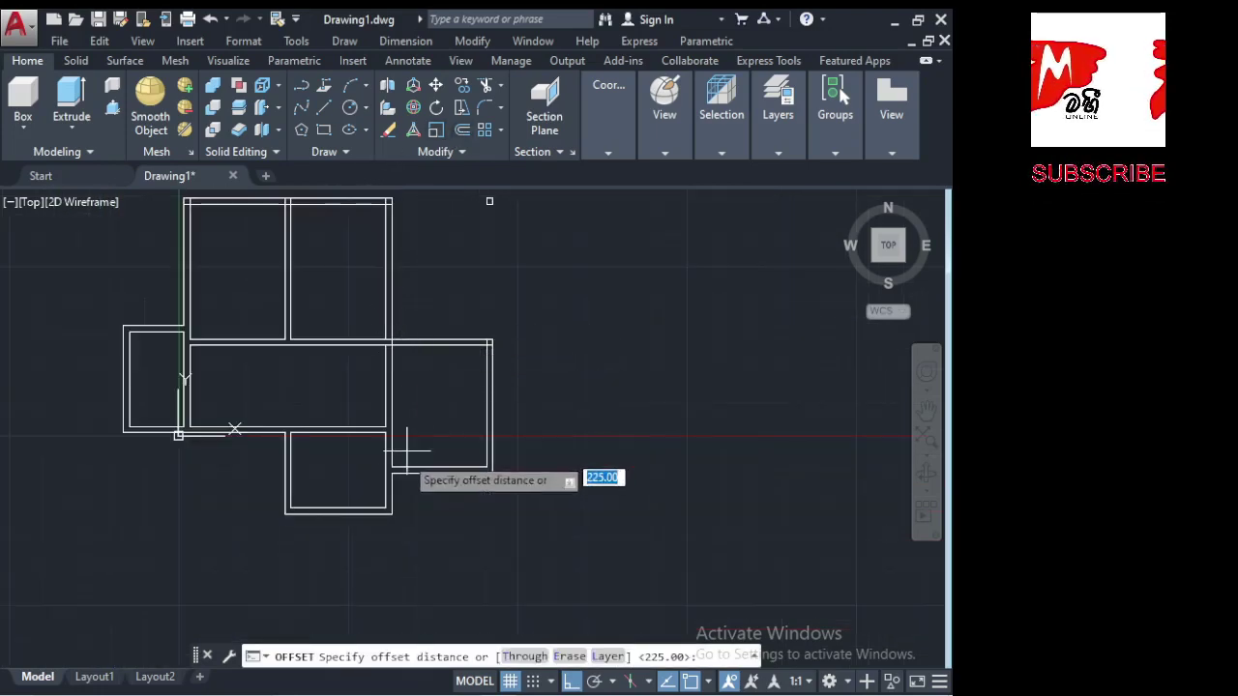
pyautogui.click(390, 467)
pyautogui.scroll(2, 387, 358)
pyautogui.write('3800')
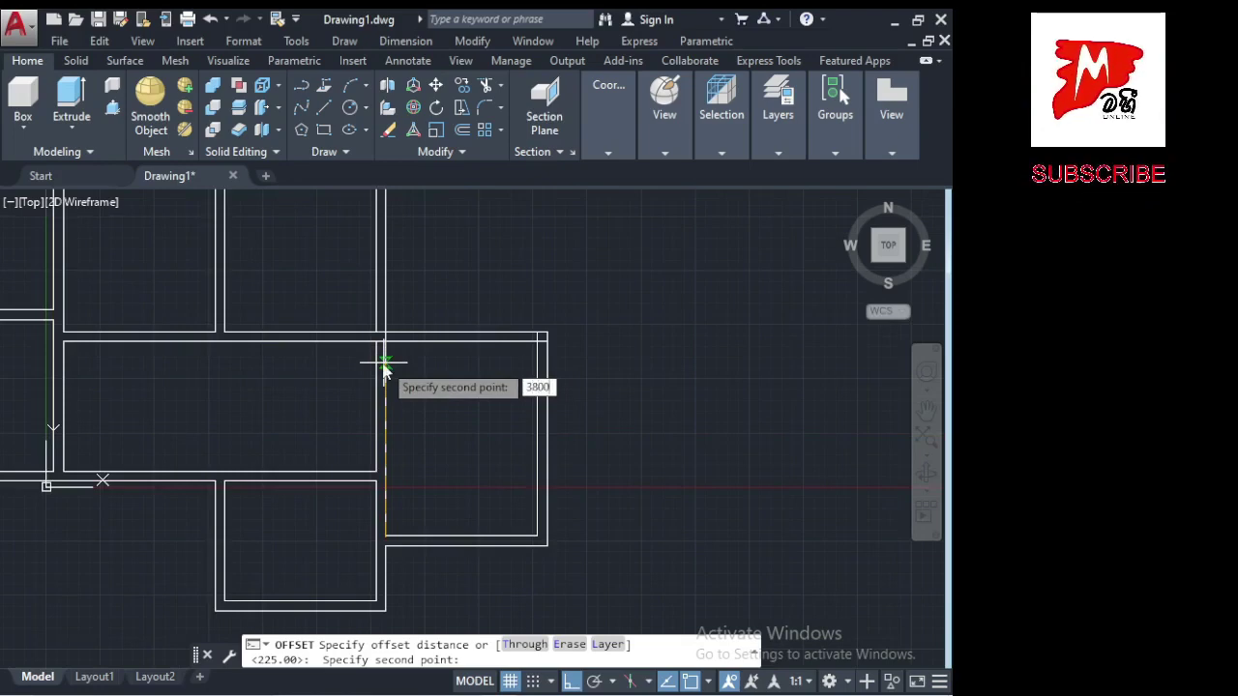
pyautogui.press('Return')
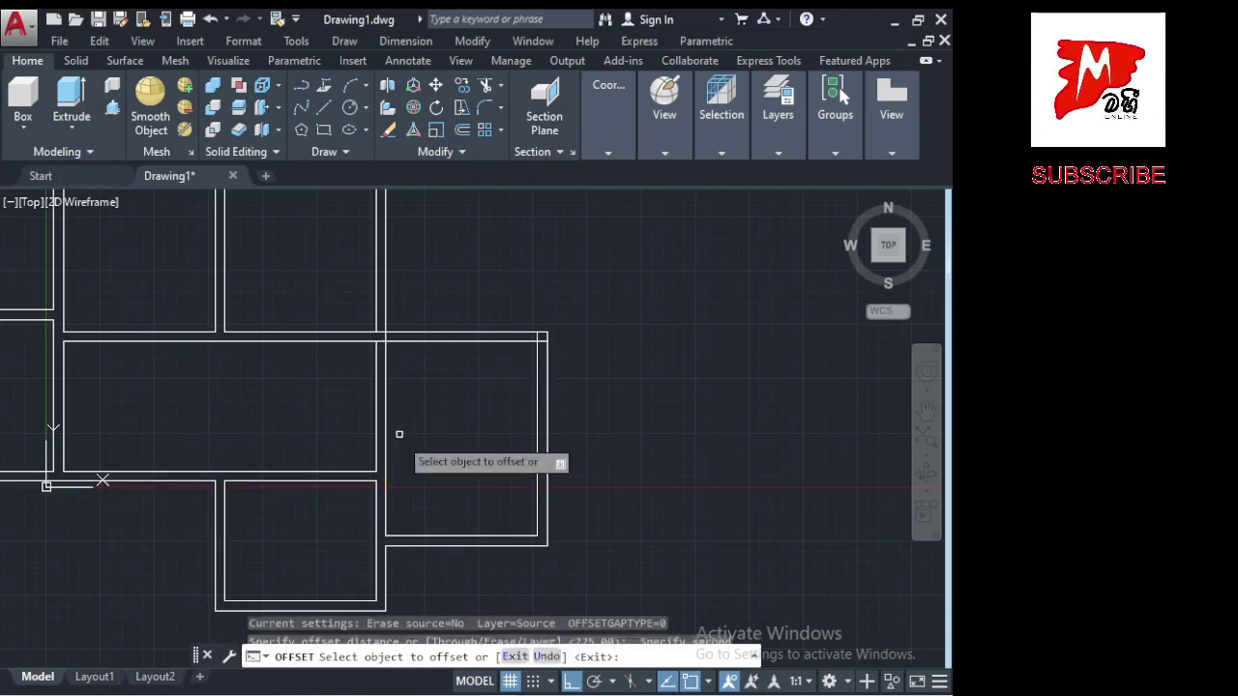
pyautogui.click(409, 535)
pyautogui.click(428, 403)
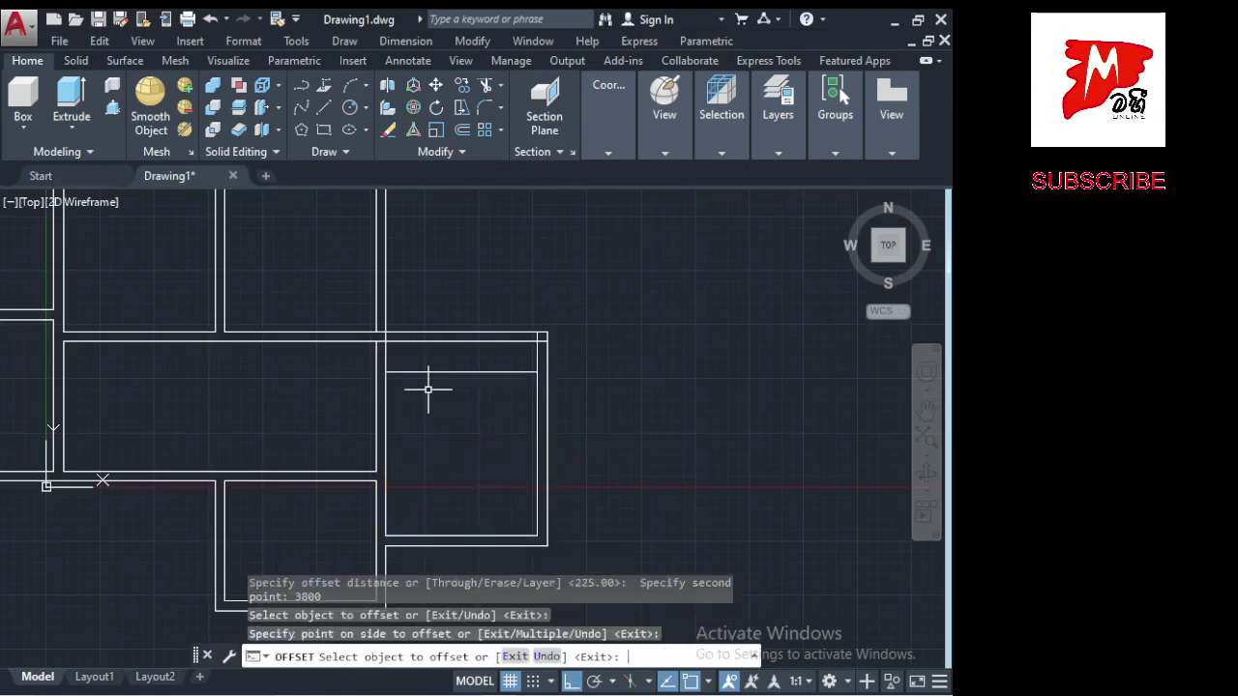
pyautogui.press('Return')
# Offset the new partition line 225 upward to form the double-line wall.
pyautogui.scroll(2, 428, 381)
pyautogui.press('Return')
pyautogui.click(358, 372)
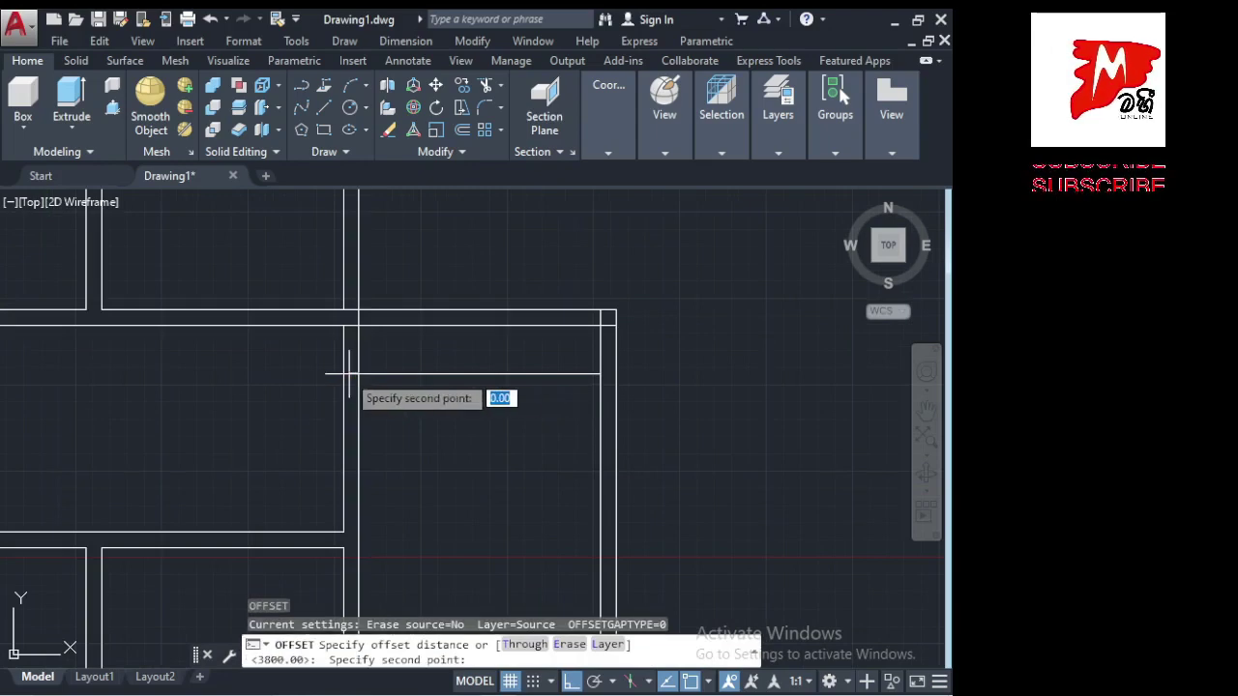
pyautogui.click(340, 372)
pyautogui.click(356, 372)
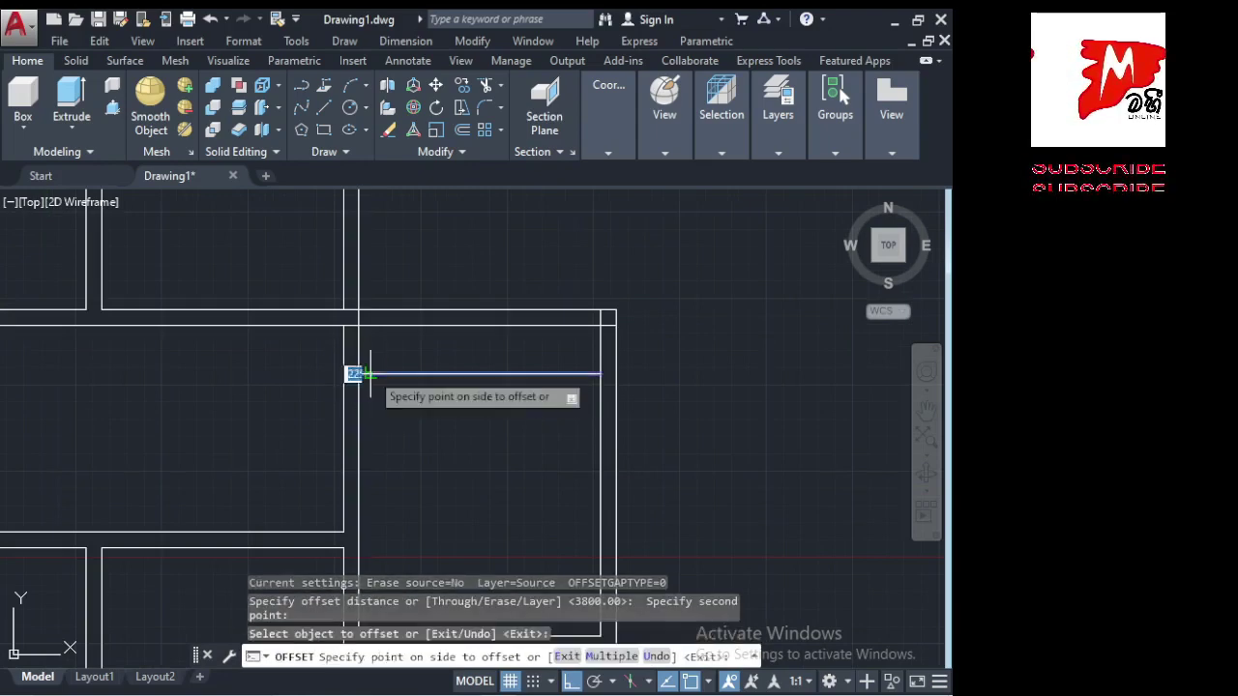
pyautogui.click(378, 354)
pyautogui.press('Escape')
pyautogui.click(522, 337)
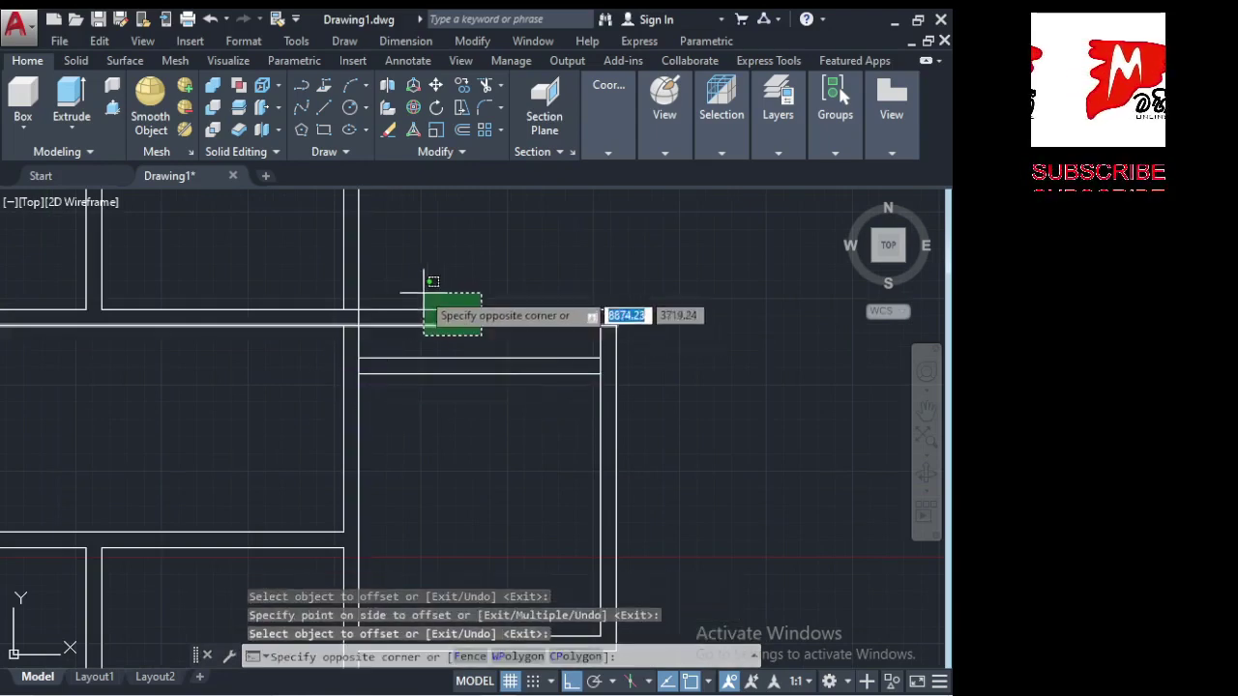
pyautogui.click(392, 272)
# Trim the right room's two old top wall lines beyond the new partition.
pyautogui.click(358, 339)
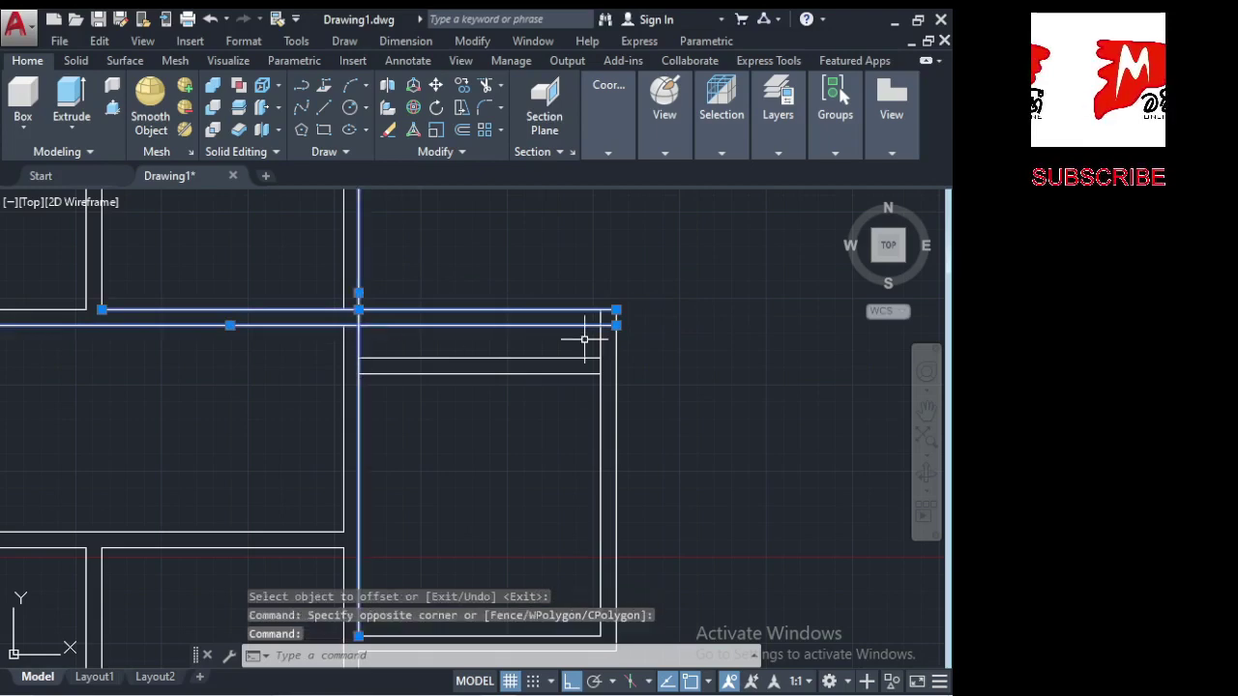
pyautogui.click(639, 386)
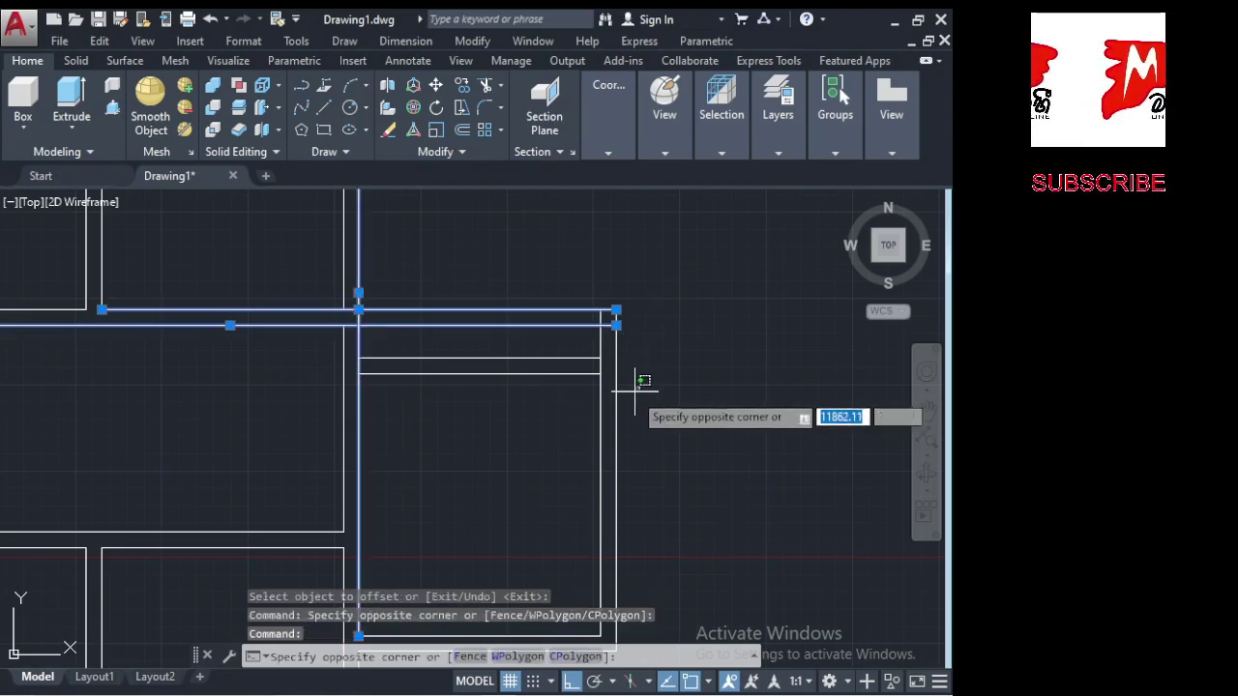
pyautogui.click(677, 420)
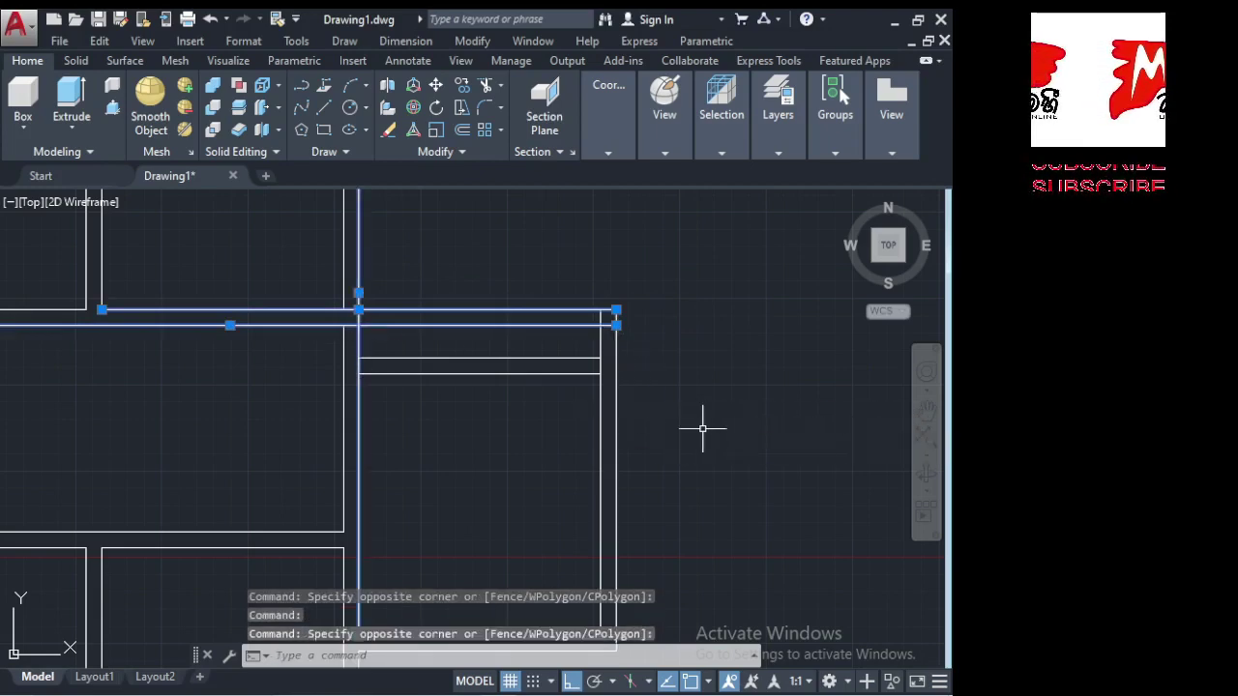
pyautogui.write('tr')
pyautogui.press('Return')
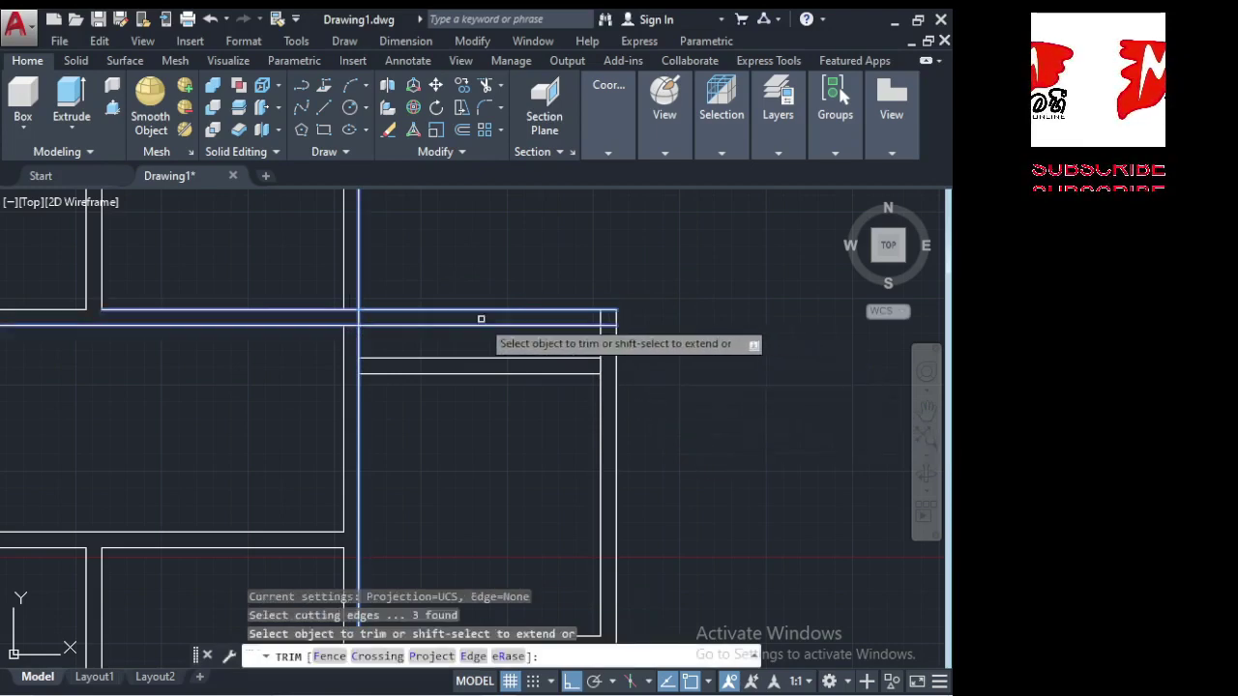
pyautogui.click(386, 327)
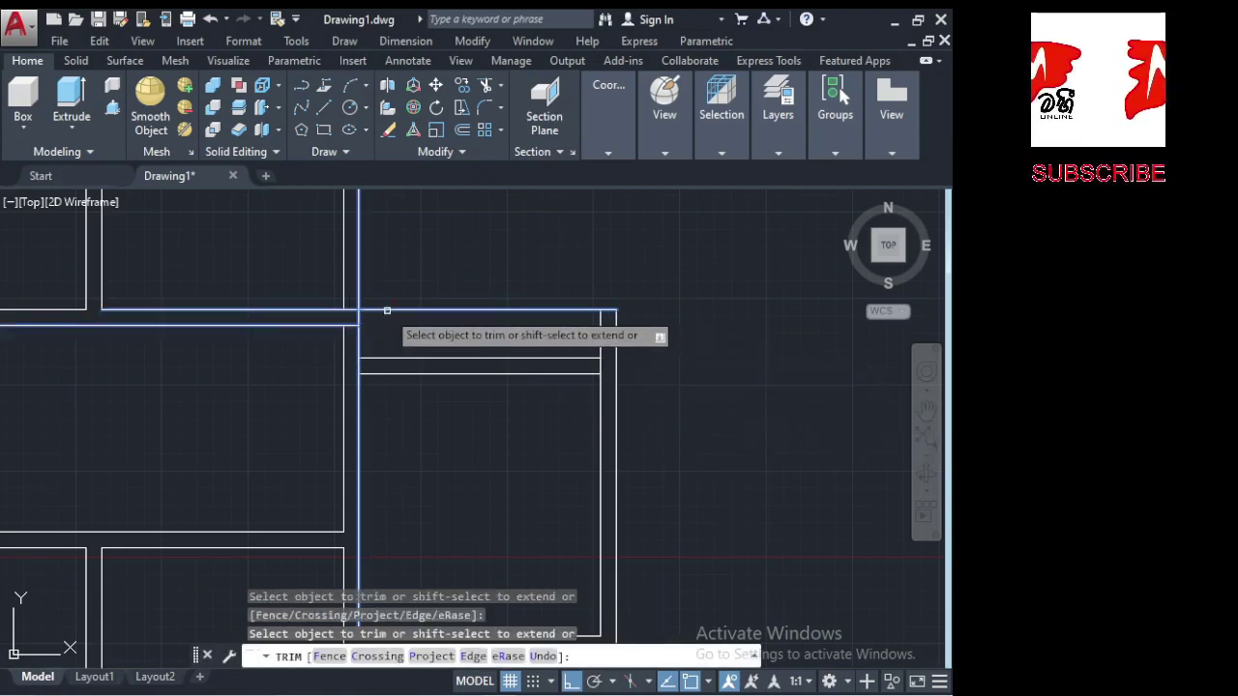
pyautogui.click(385, 309)
pyautogui.click(347, 315)
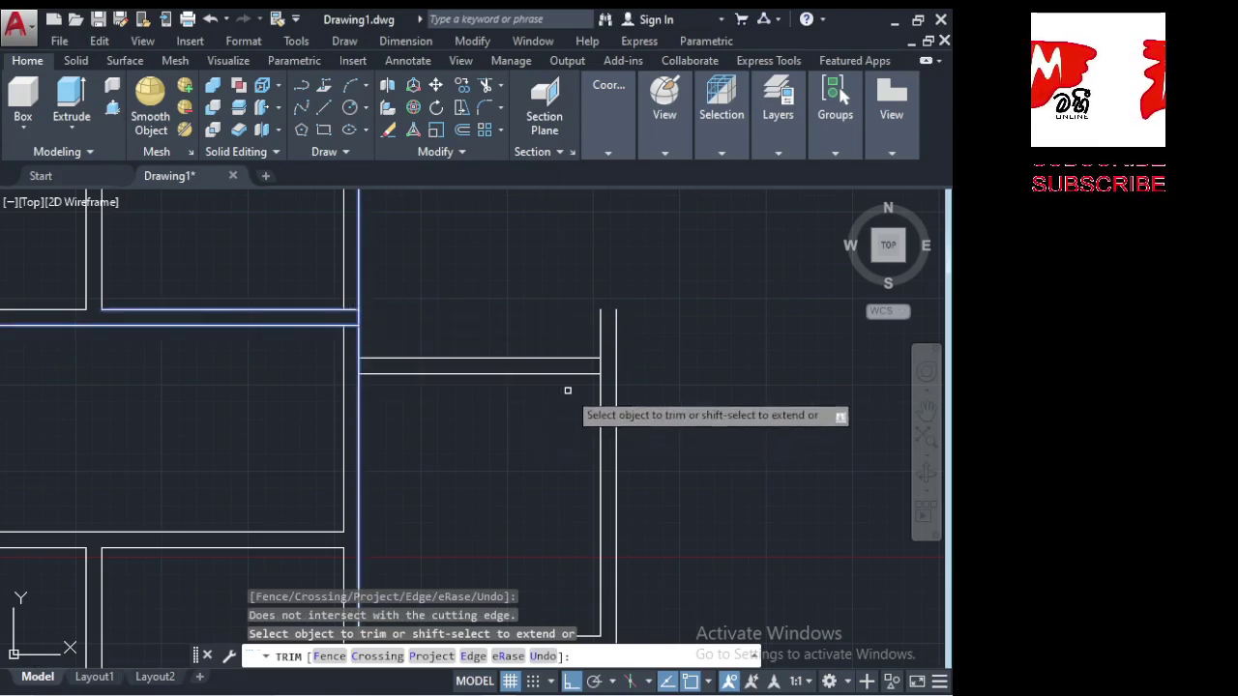
pyautogui.press('Return')
# Extend the partition lines to the right outer wall line.
pyautogui.click(616, 383)
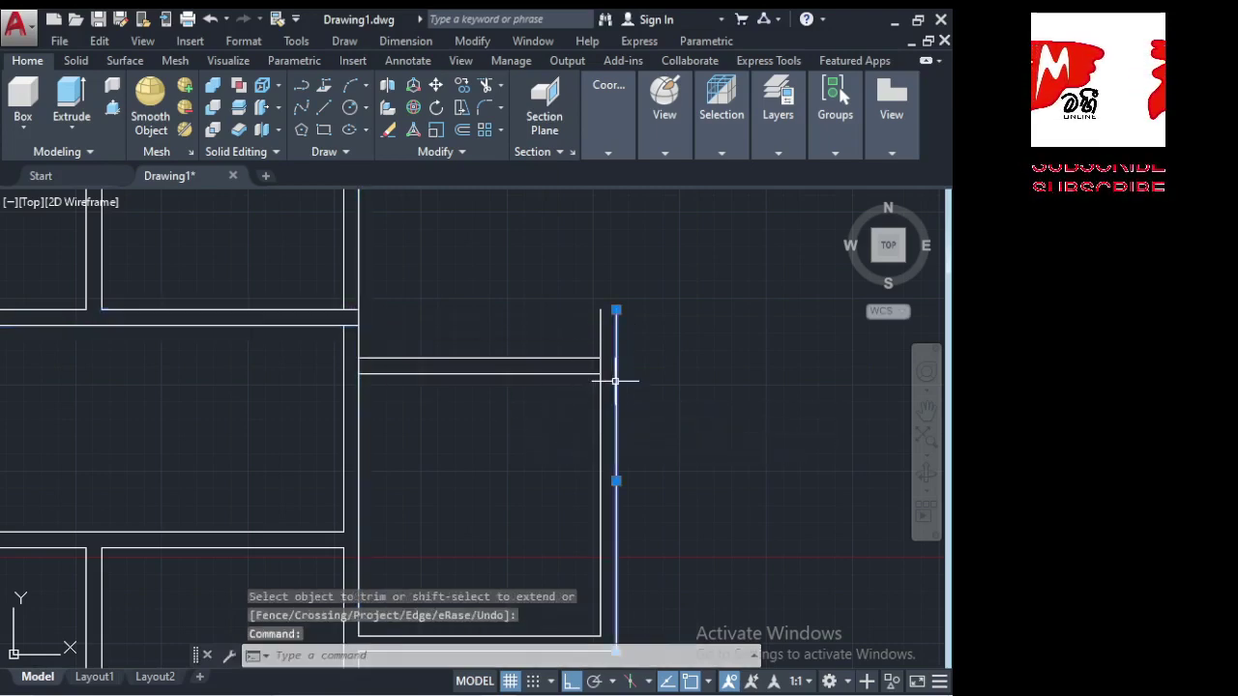
pyautogui.write('ex')
pyautogui.press('Return')
pyautogui.click(586, 398)
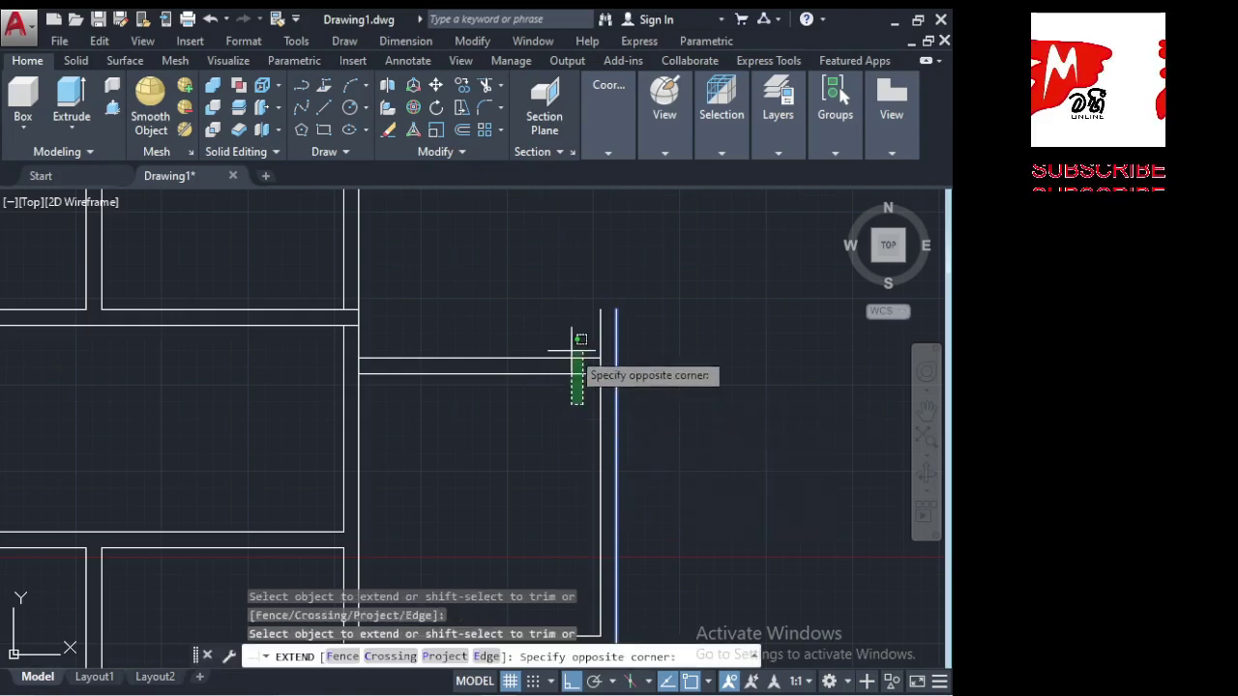
pyautogui.click(572, 338)
pyautogui.press('Return')
pyautogui.click(649, 422)
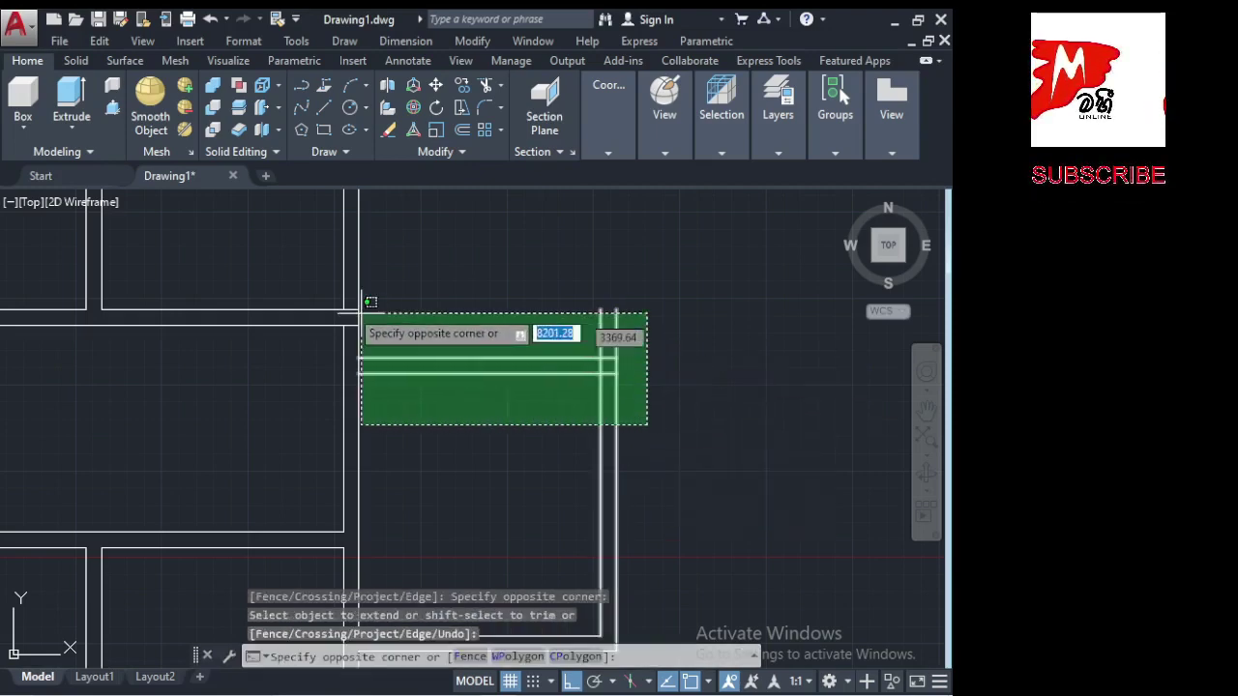
pyautogui.click(301, 290)
pyautogui.scroll(-3, 350, 425)
pyautogui.click(354, 309)
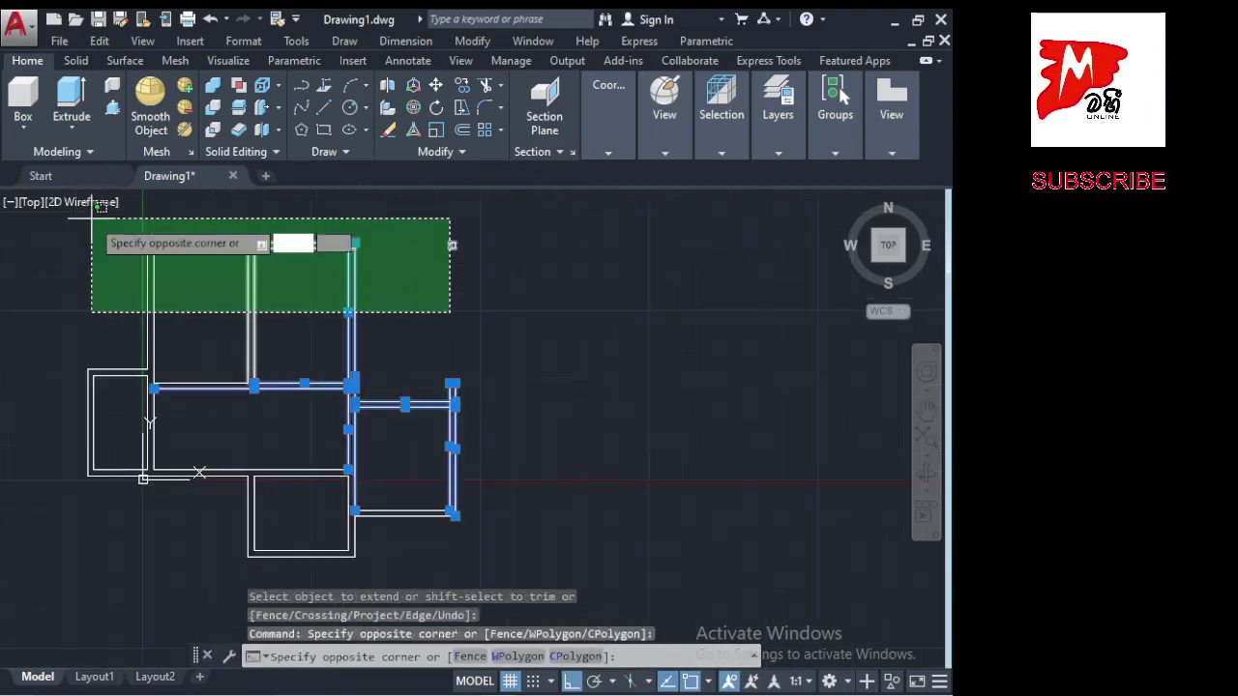
pyautogui.click(97, 229)
# Trim the window-crossed lines, overhanging top wall line and upper-left junction stubs.
pyautogui.press('Return')
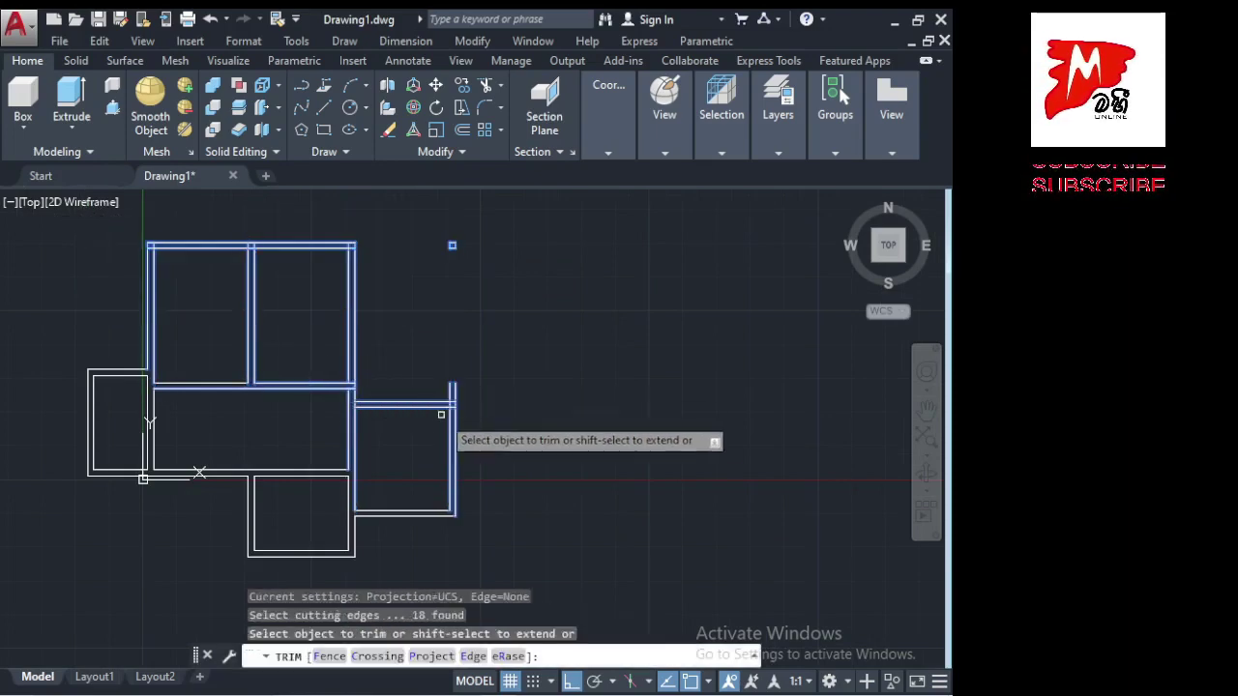
pyautogui.scroll(4, 299, 397)
pyautogui.click(377, 321)
pyautogui.click(414, 369)
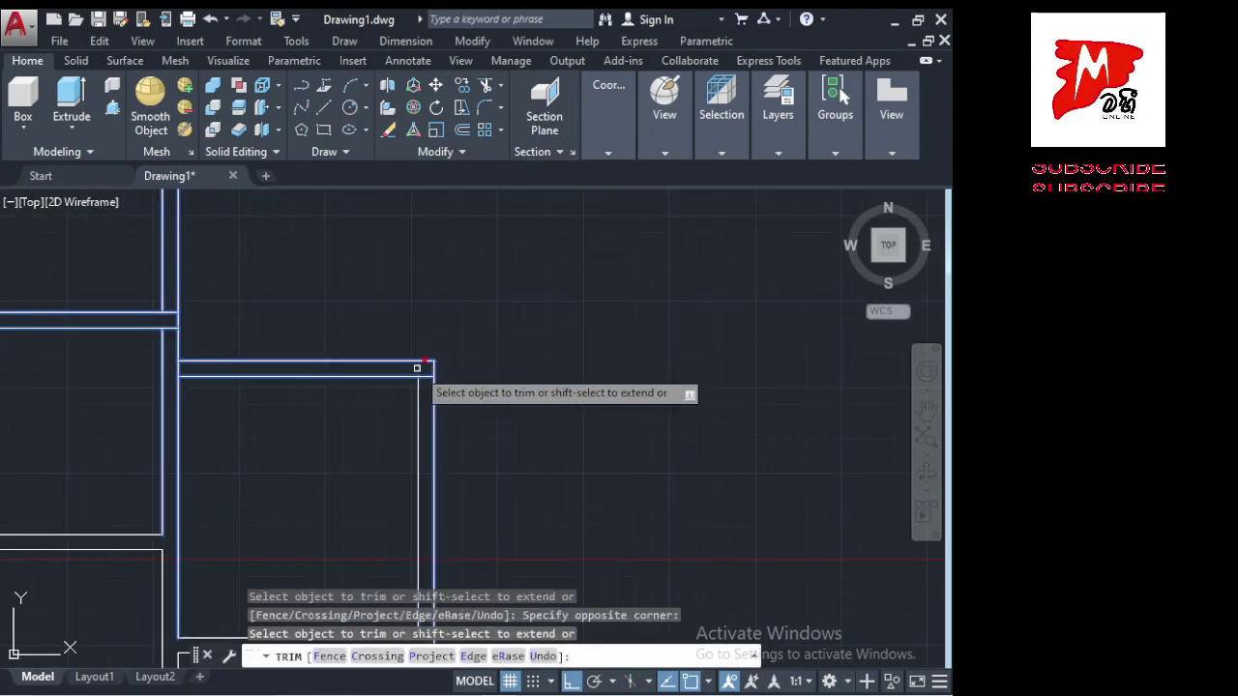
pyautogui.click(176, 364)
pyautogui.click(171, 327)
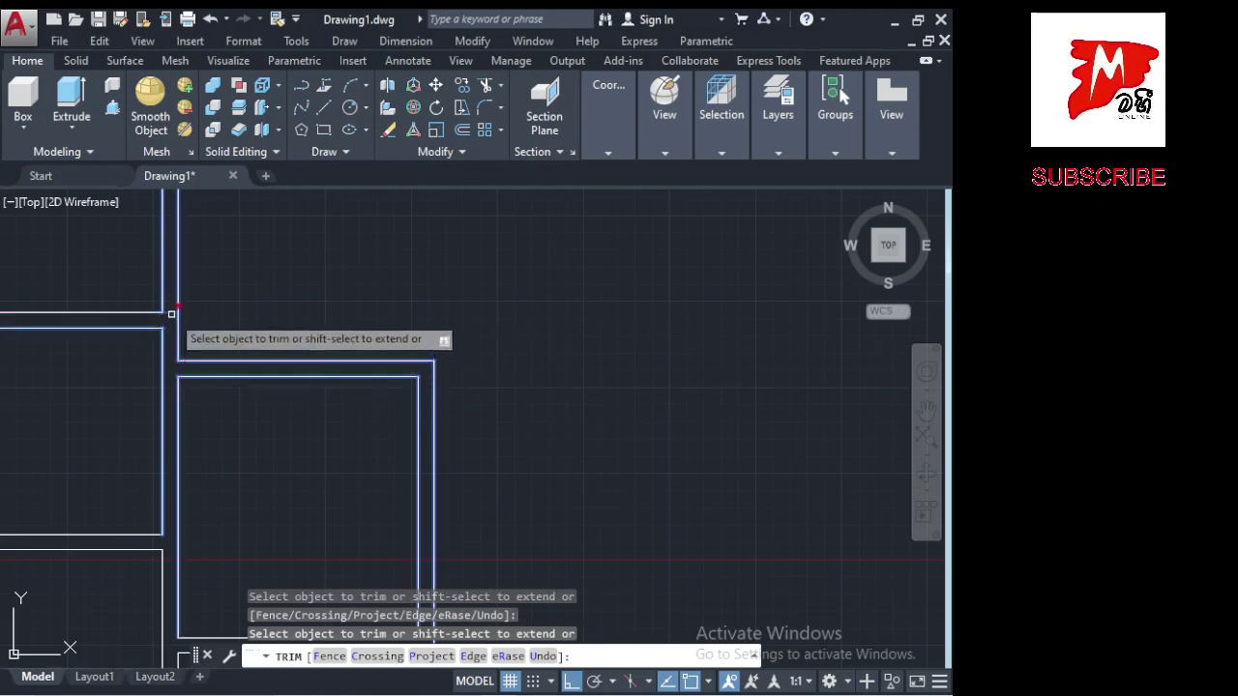
pyautogui.scroll(-3, 242, 358)
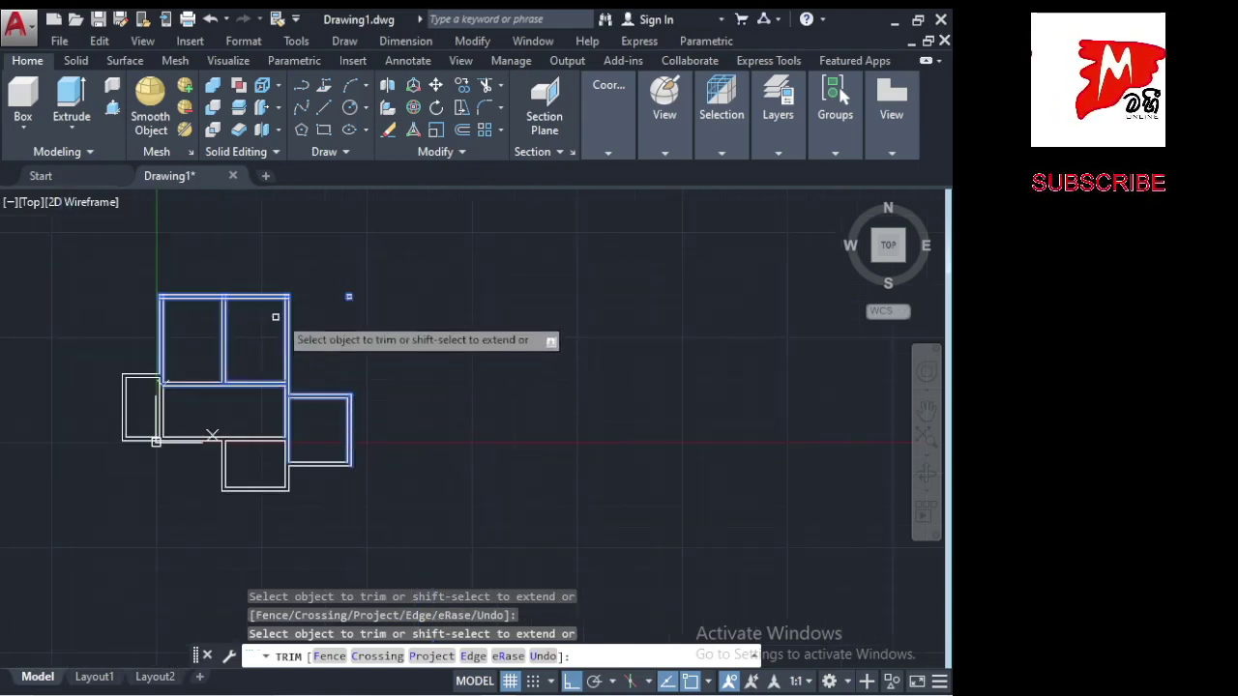
pyautogui.scroll(5, 295, 298)
pyautogui.scroll(2, 207, 305)
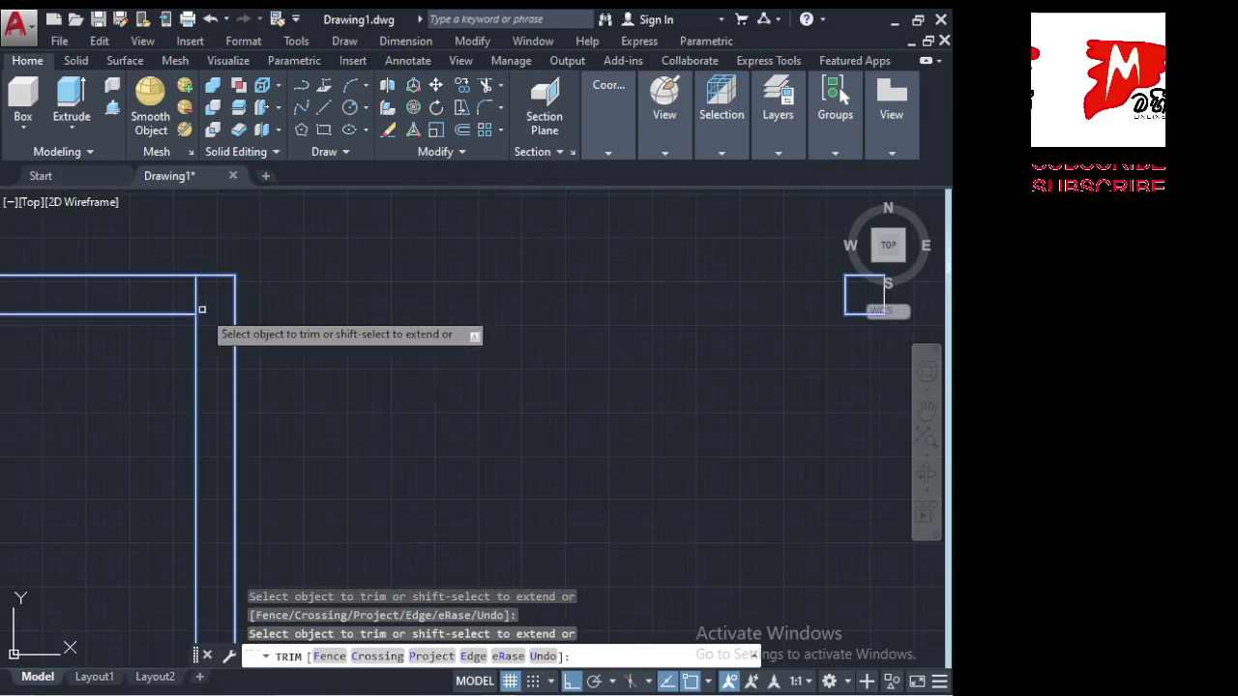
pyautogui.click(199, 301)
# Cut the two vertical segments between the upper walls and the lower line's left end.
pyautogui.scroll(-3, 387, 338)
pyautogui.scroll(2, 349, 334)
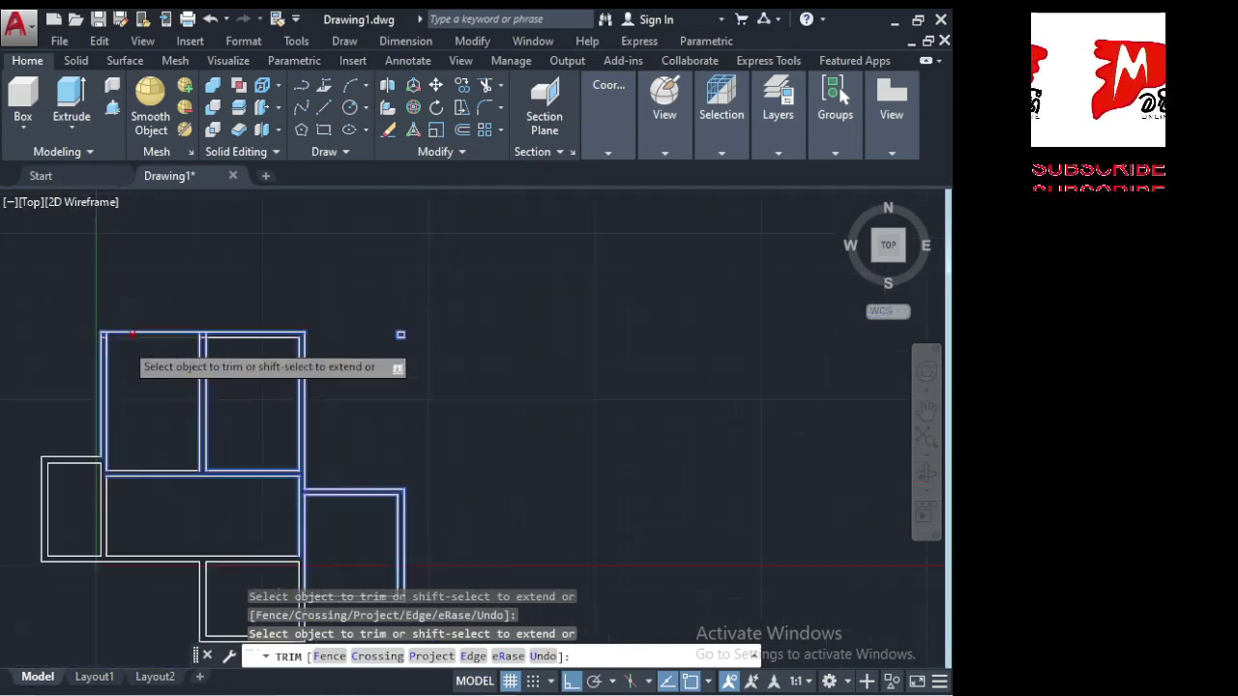
pyautogui.scroll(2, 564, 329)
pyautogui.scroll(3, 277, 319)
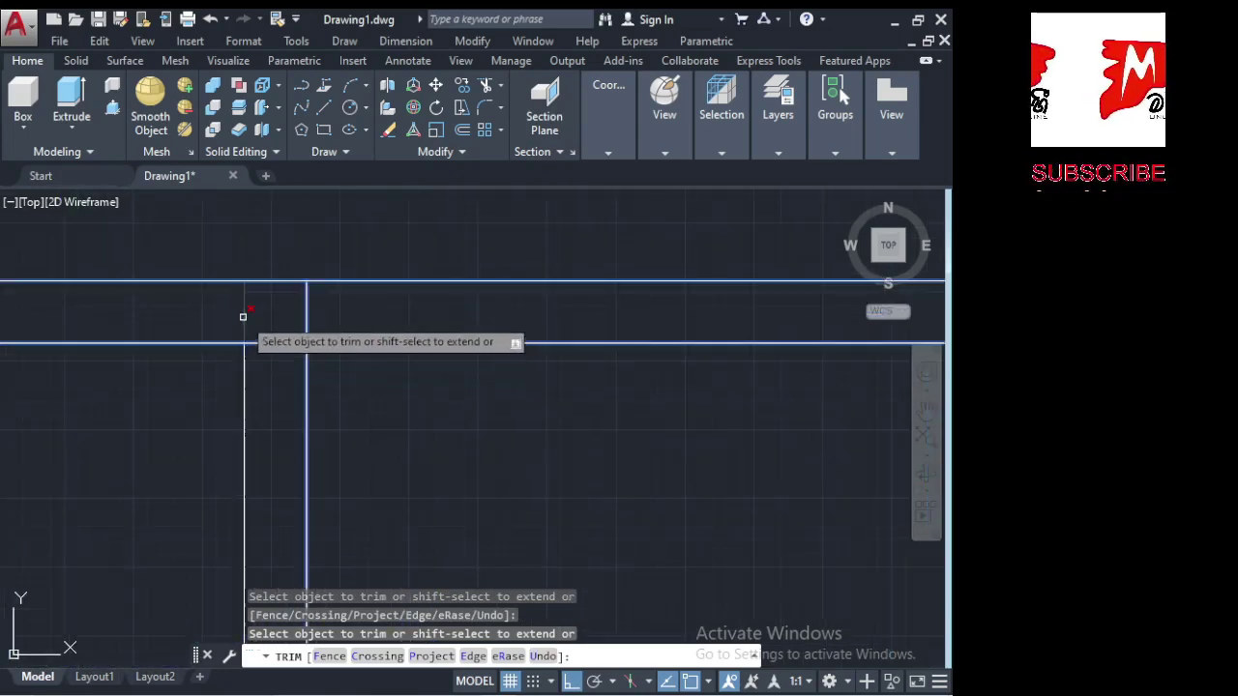
pyautogui.click(243, 318)
pyautogui.click(306, 297)
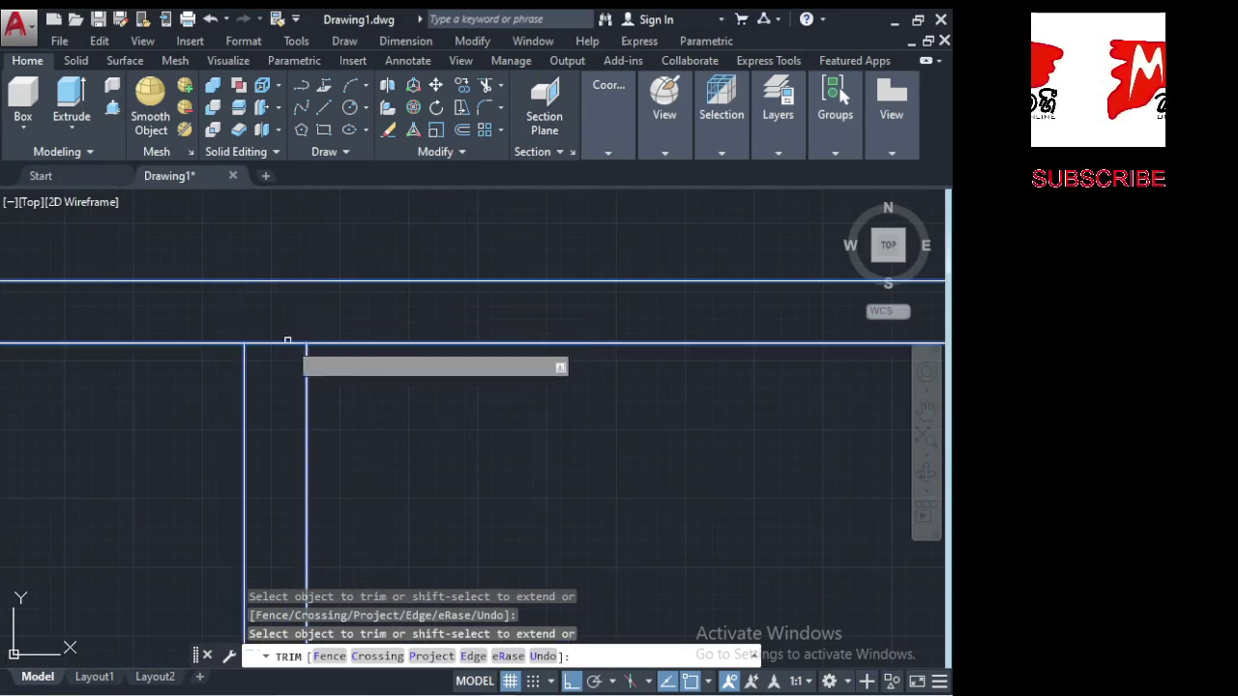
pyautogui.click(263, 343)
pyautogui.scroll(-3, 373, 331)
pyautogui.scroll(2, 387, 362)
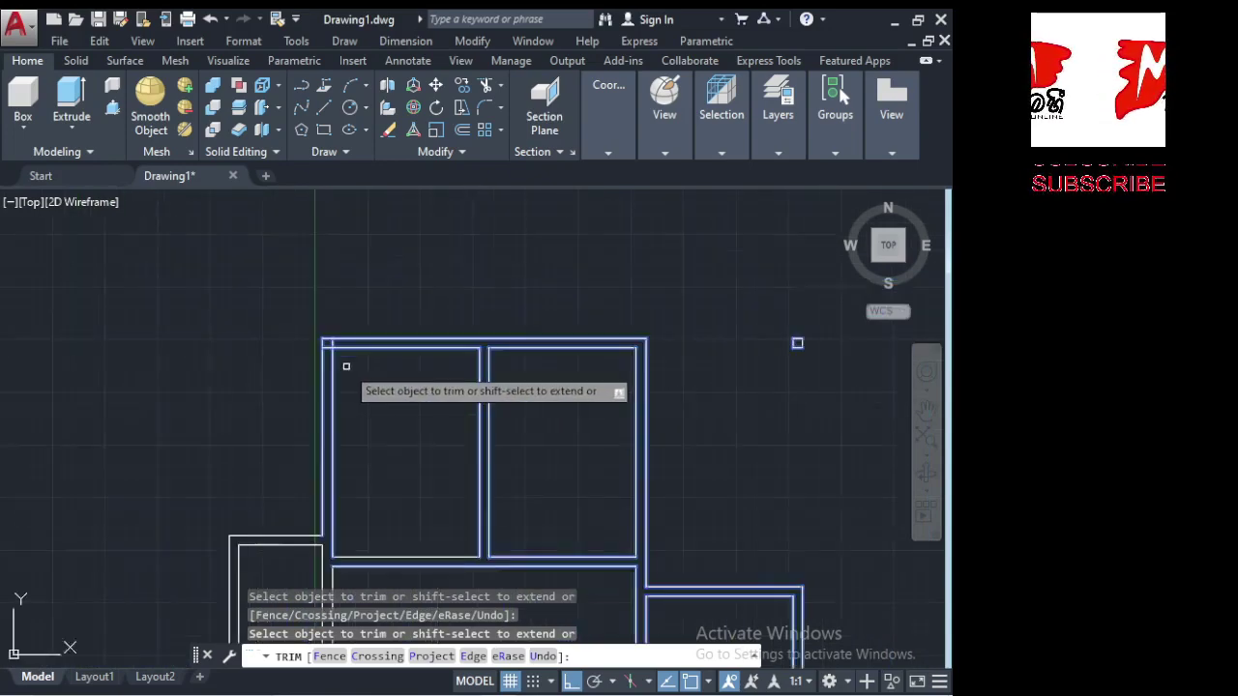
pyautogui.scroll(5, 319, 348)
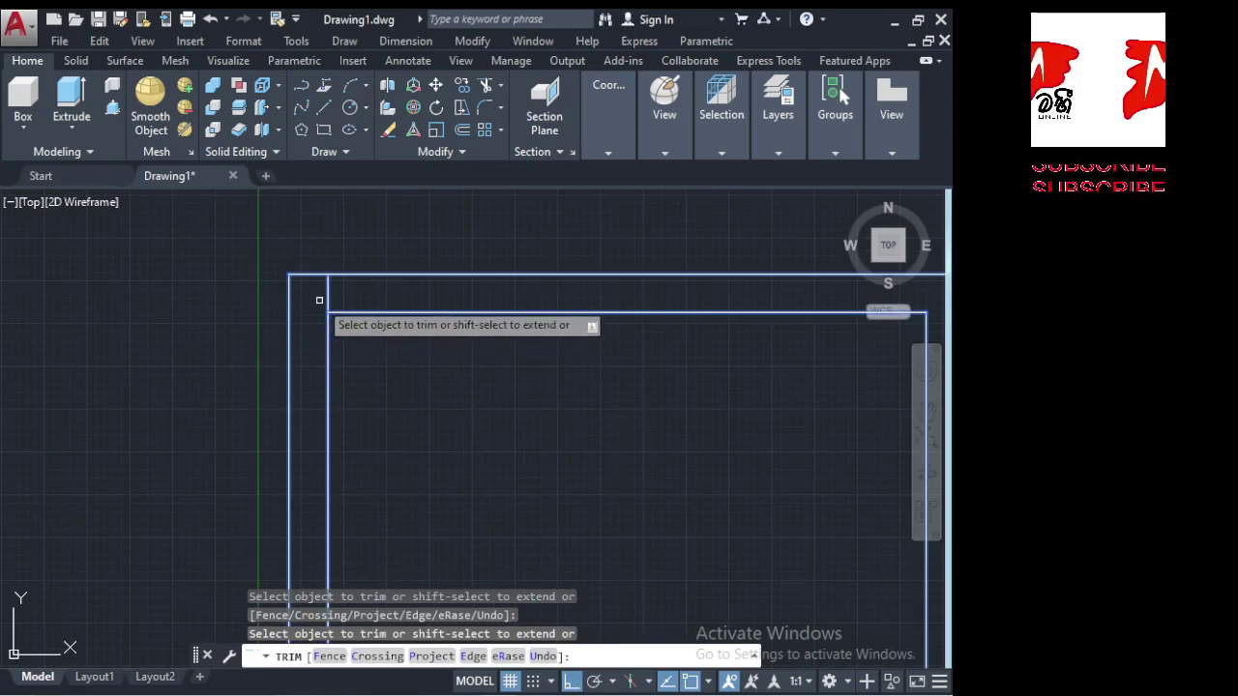
pyautogui.scroll(-4, 326, 290)
pyautogui.scroll(-3, 212, 306)
pyautogui.scroll(-4, 212, 305)
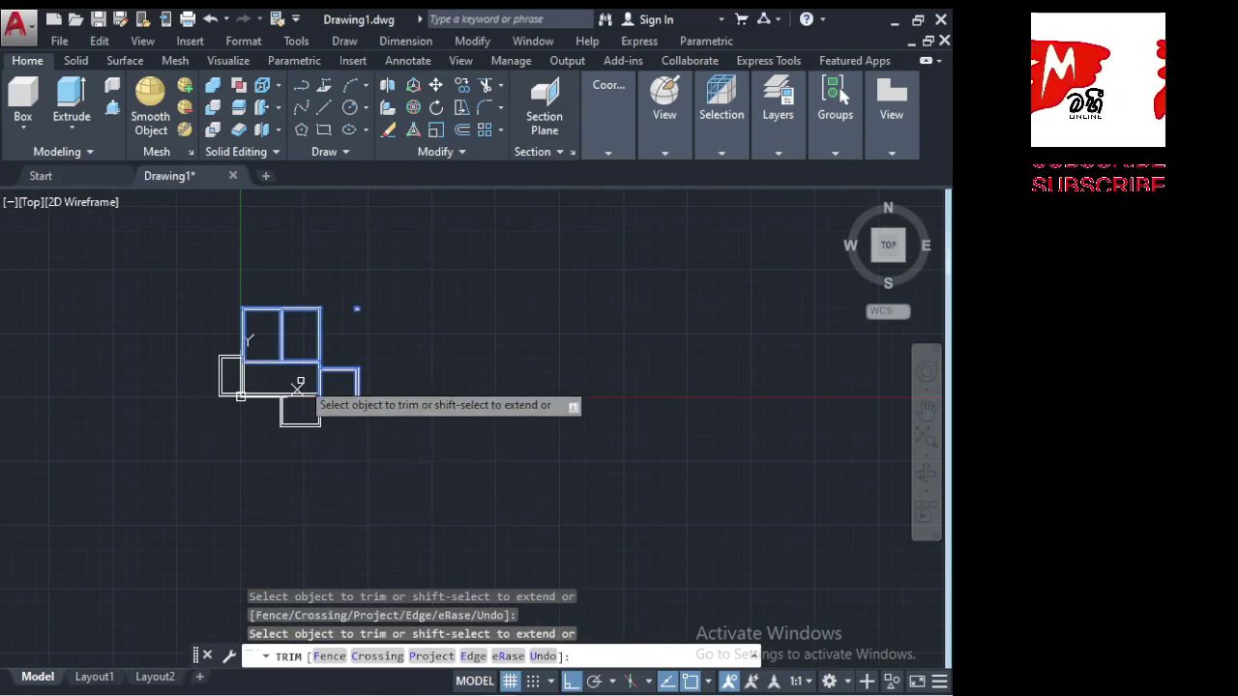
pyautogui.scroll(3, 311, 376)
pyautogui.scroll(1, 308, 363)
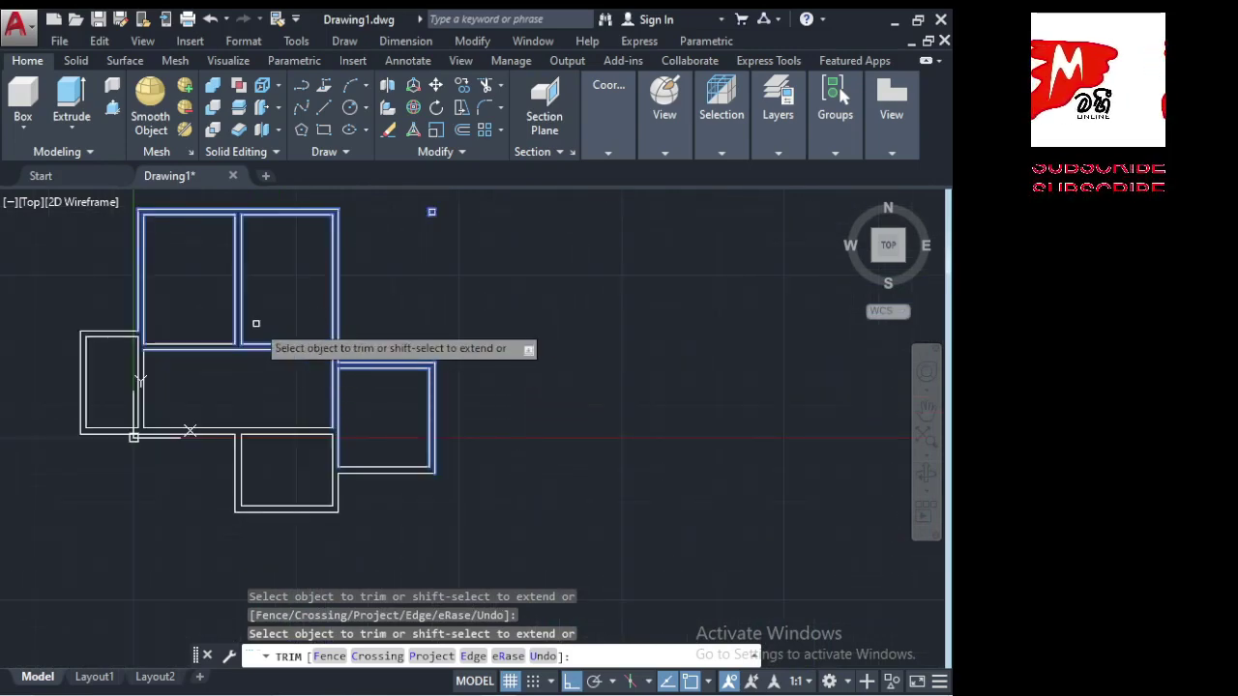
pyautogui.scroll(2, 275, 319)
pyautogui.moveTo(264, 319); pyautogui.dragTo(181, 381, button='middle')
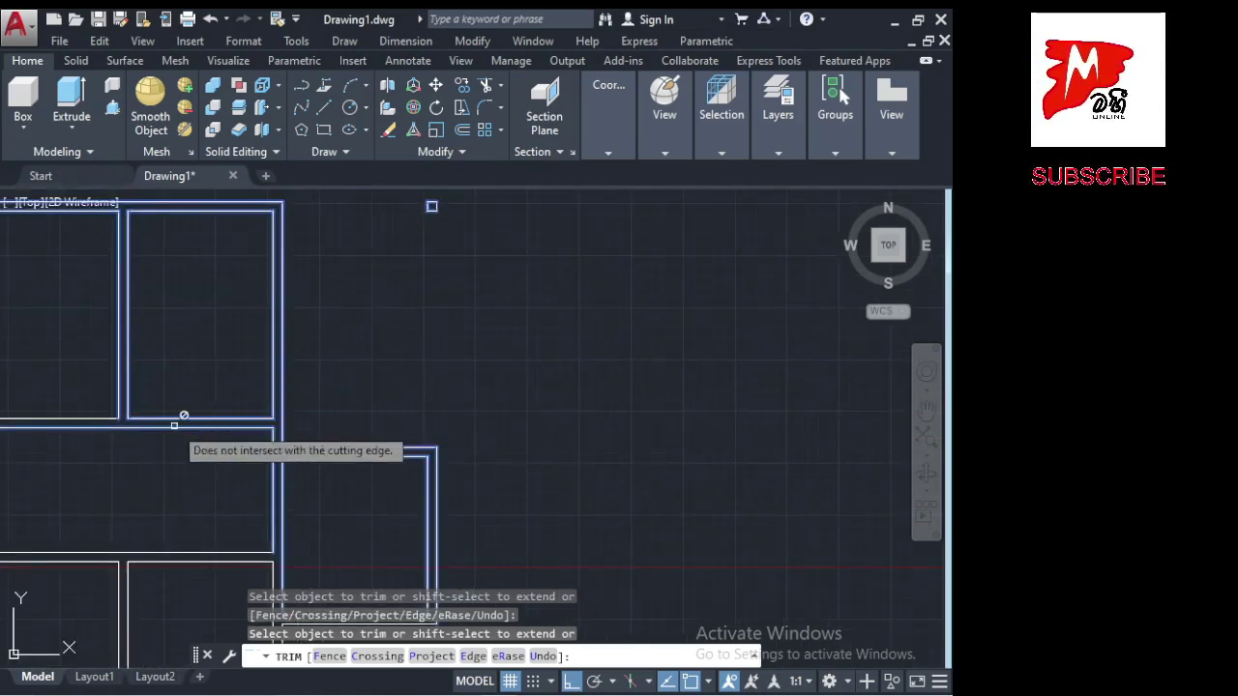
pyautogui.scroll(1, 166, 429)
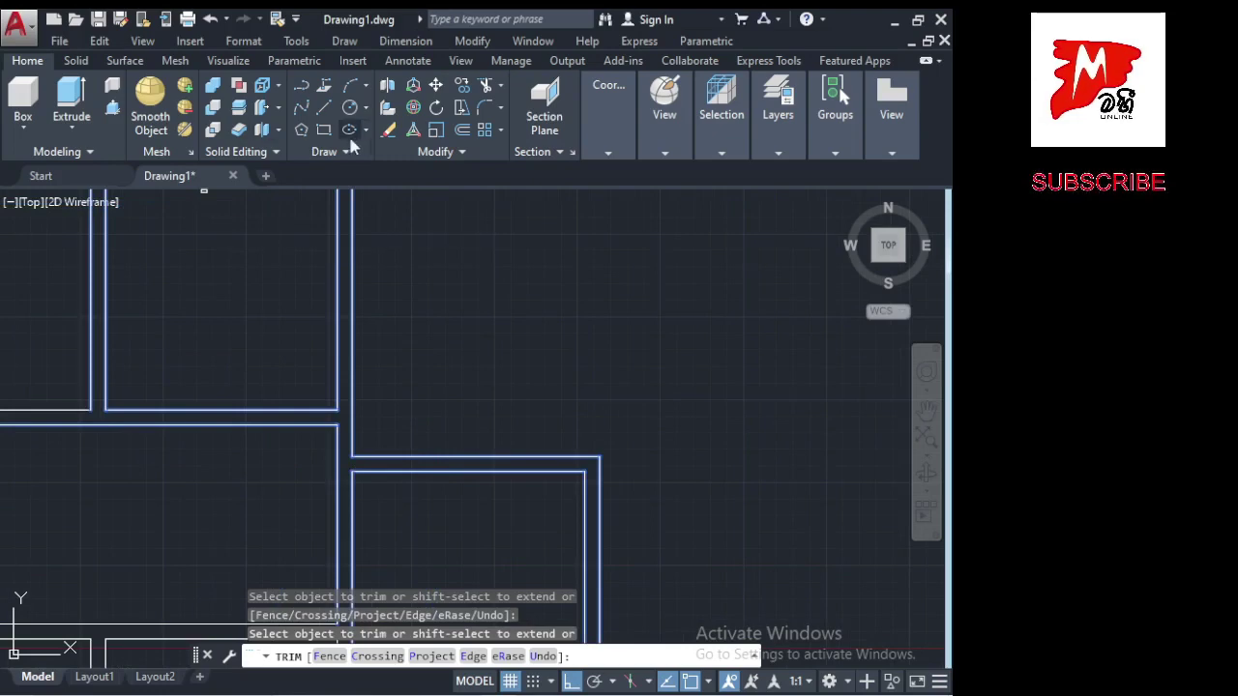
# Start an offset with a 500 distance and copy a wall line parallel.
pyautogui.click(465, 130)
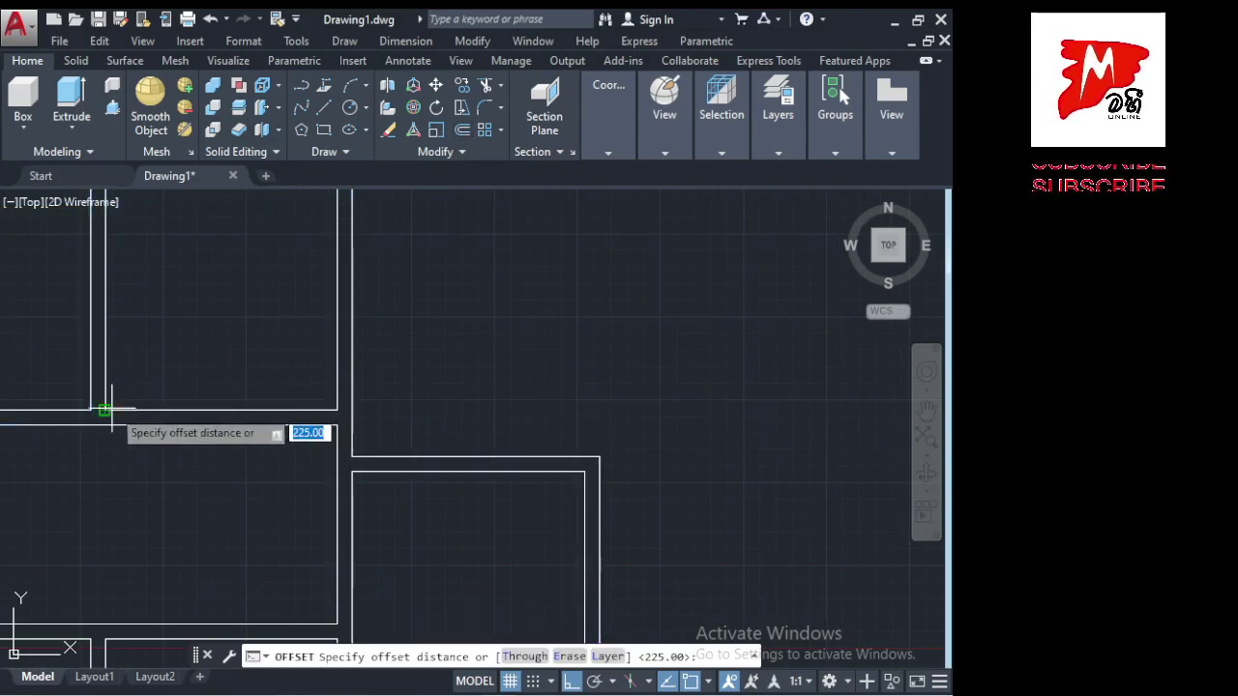
pyautogui.click(104, 410)
pyautogui.write('5')
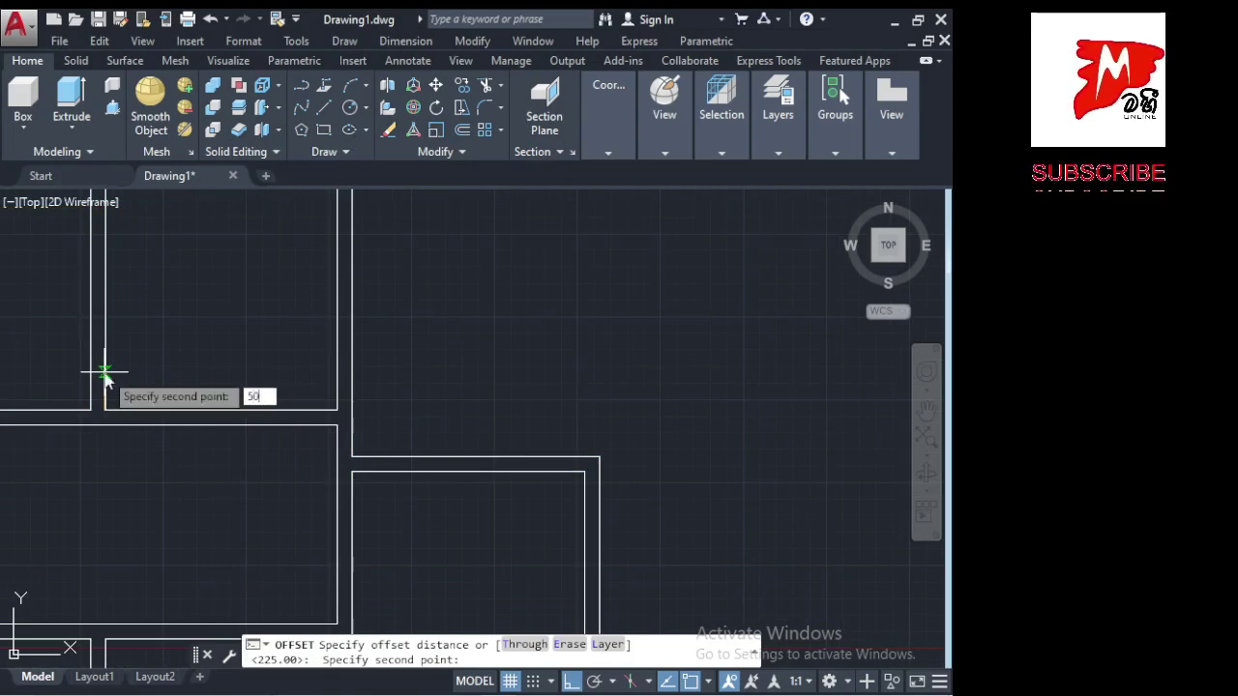
pyautogui.write('0')
pyautogui.press('Return')
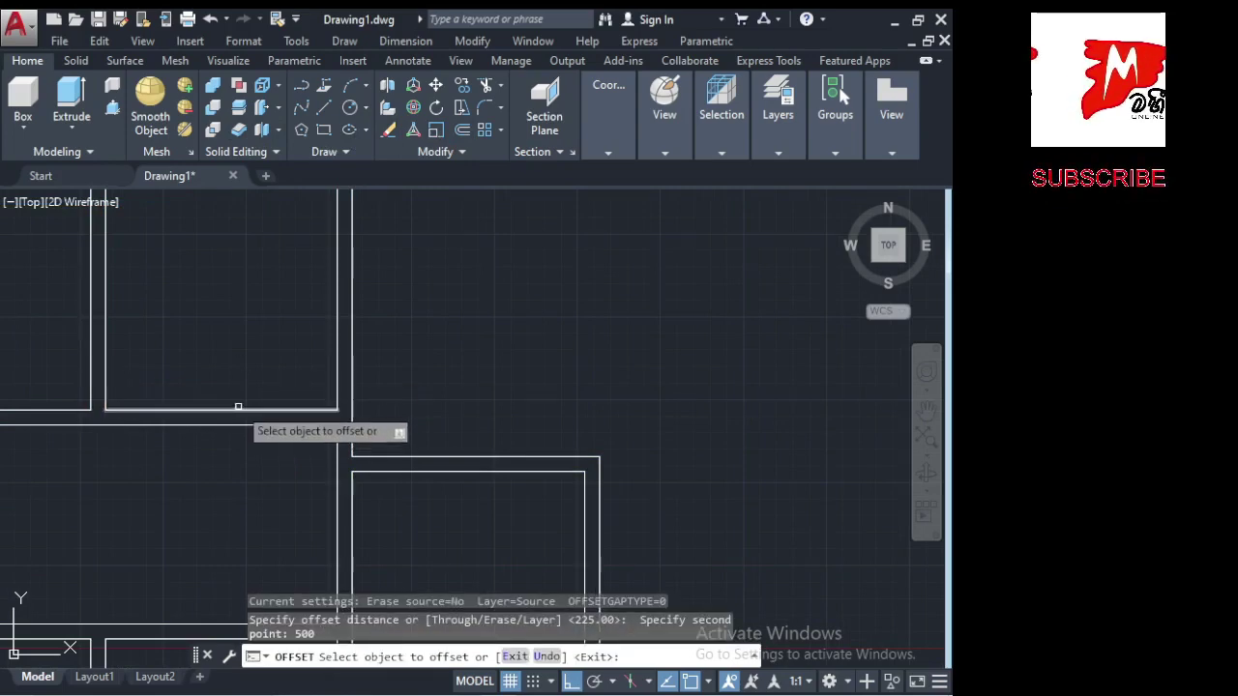
pyautogui.click(232, 410)
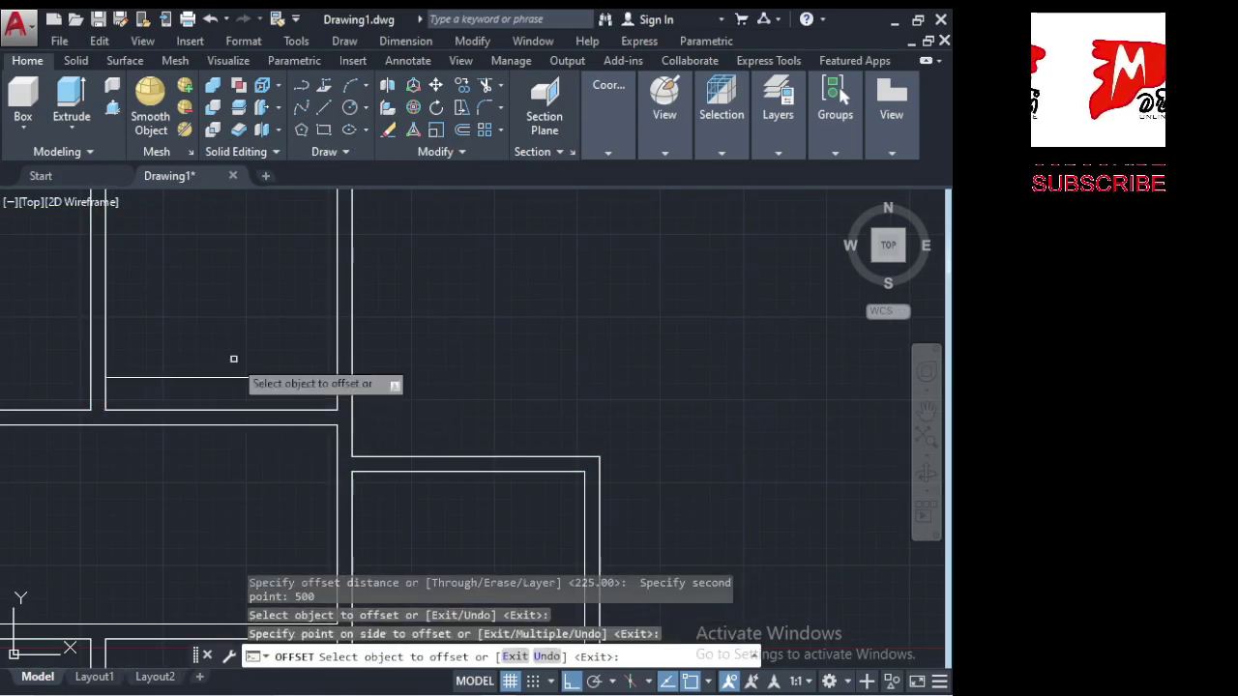
pyautogui.press('Return')
pyautogui.press('Return')
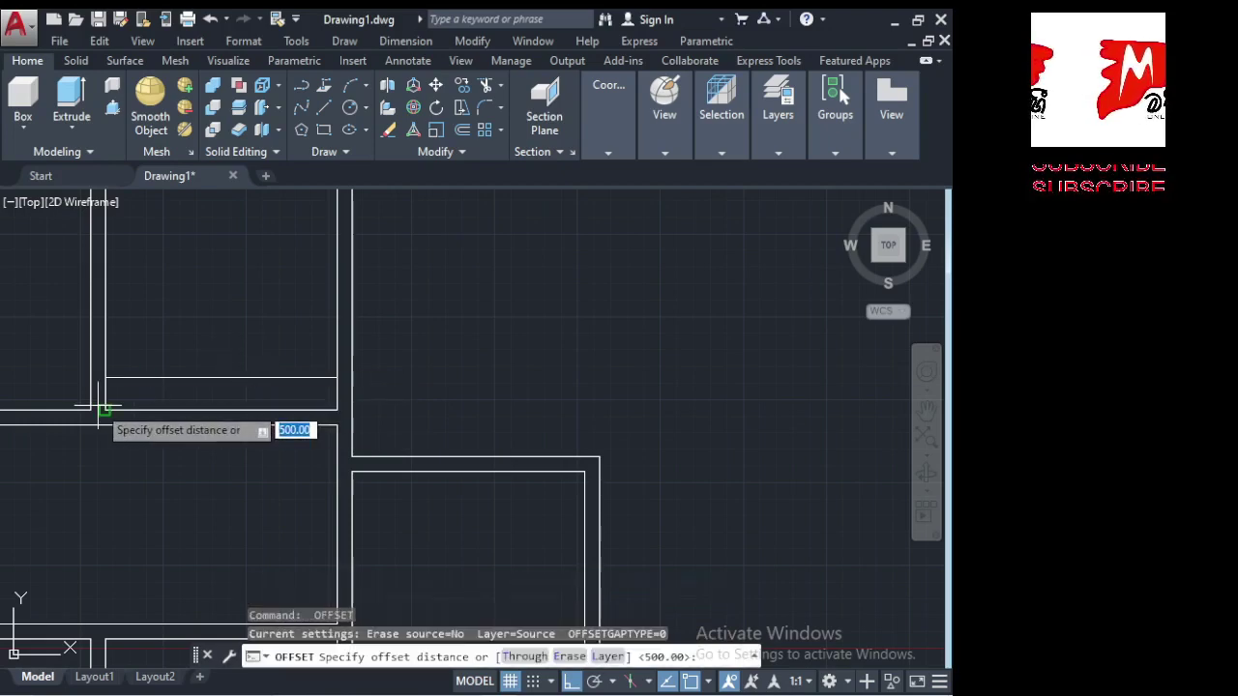
# Offset the partition line 500 downward into a double wall and erase the stray horizontal line.
pyautogui.click(105, 410)
pyautogui.click(109, 379)
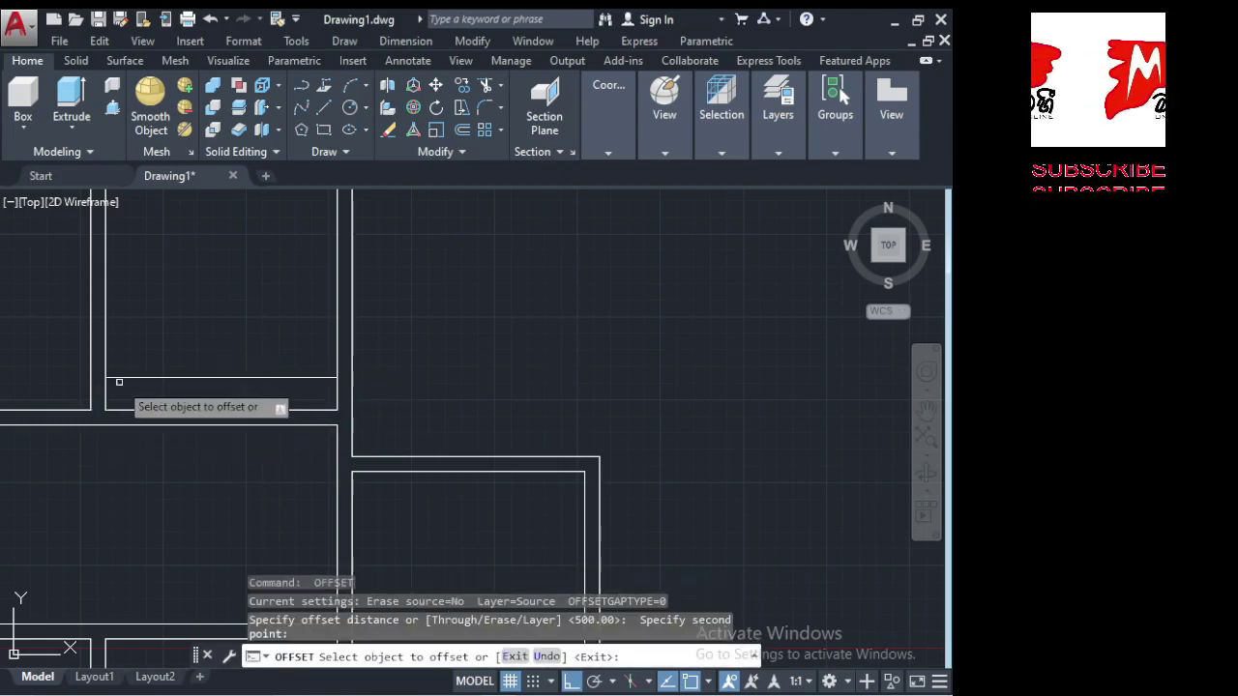
pyautogui.click(122, 377)
pyautogui.click(136, 340)
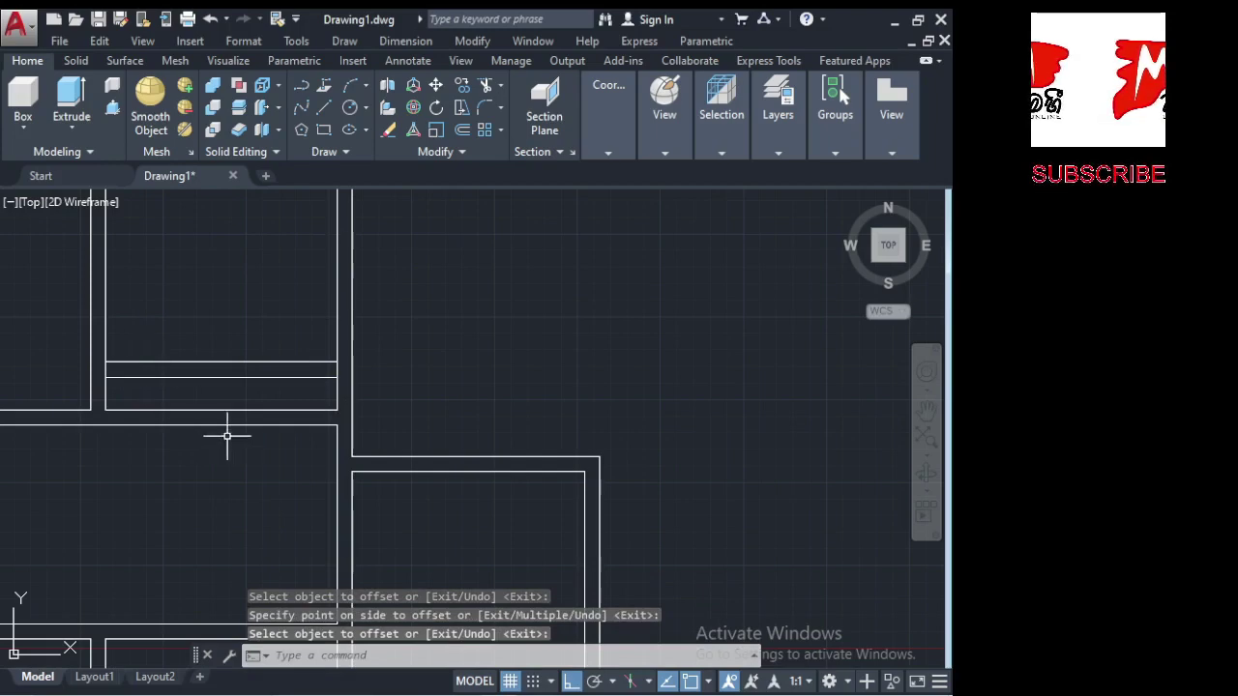
pyautogui.press('Return')
pyautogui.click(290, 410)
pyautogui.press('Delete')
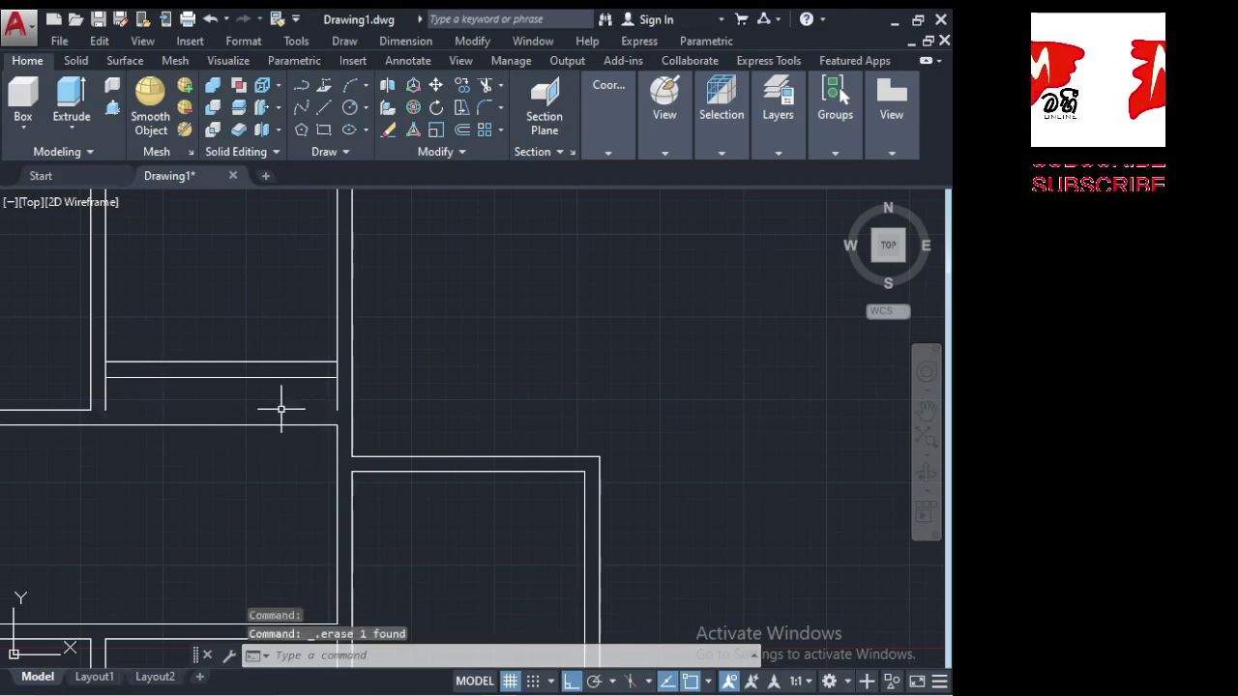
# Stretch the vertical partition line's bottom endpoint down onto the horizontal wall line.
pyautogui.click(101, 400)
pyautogui.click(104, 396)
pyautogui.click(105, 414)
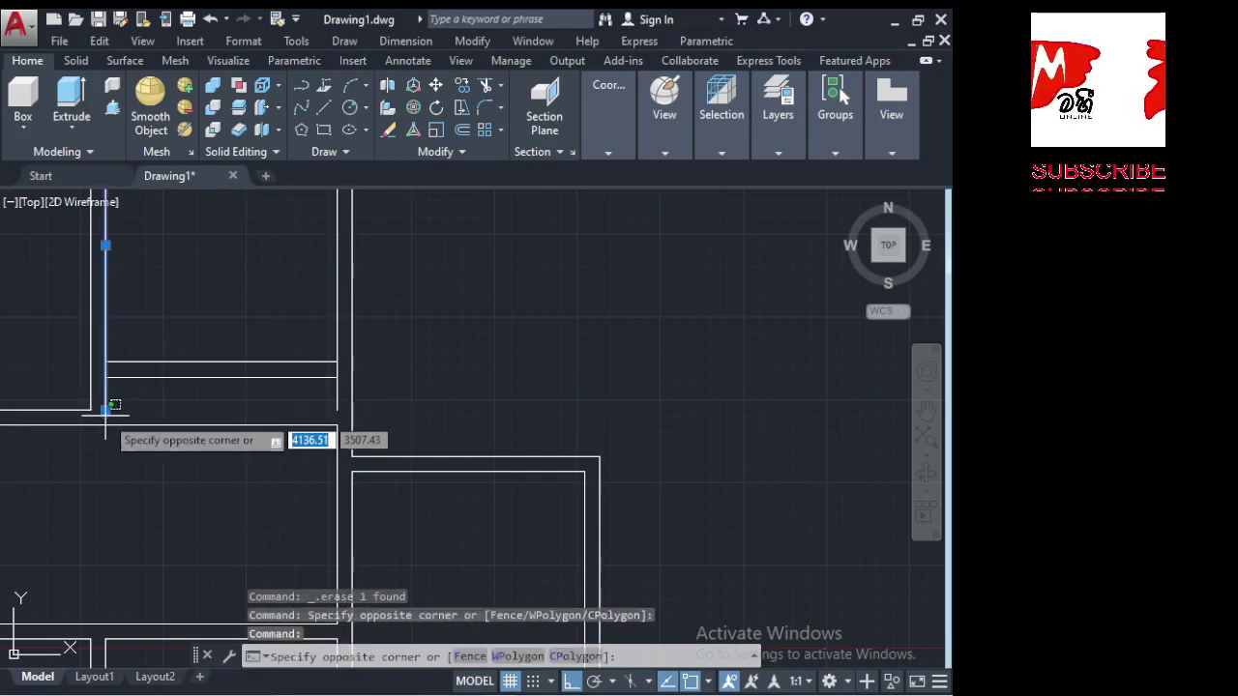
pyautogui.click(105, 412)
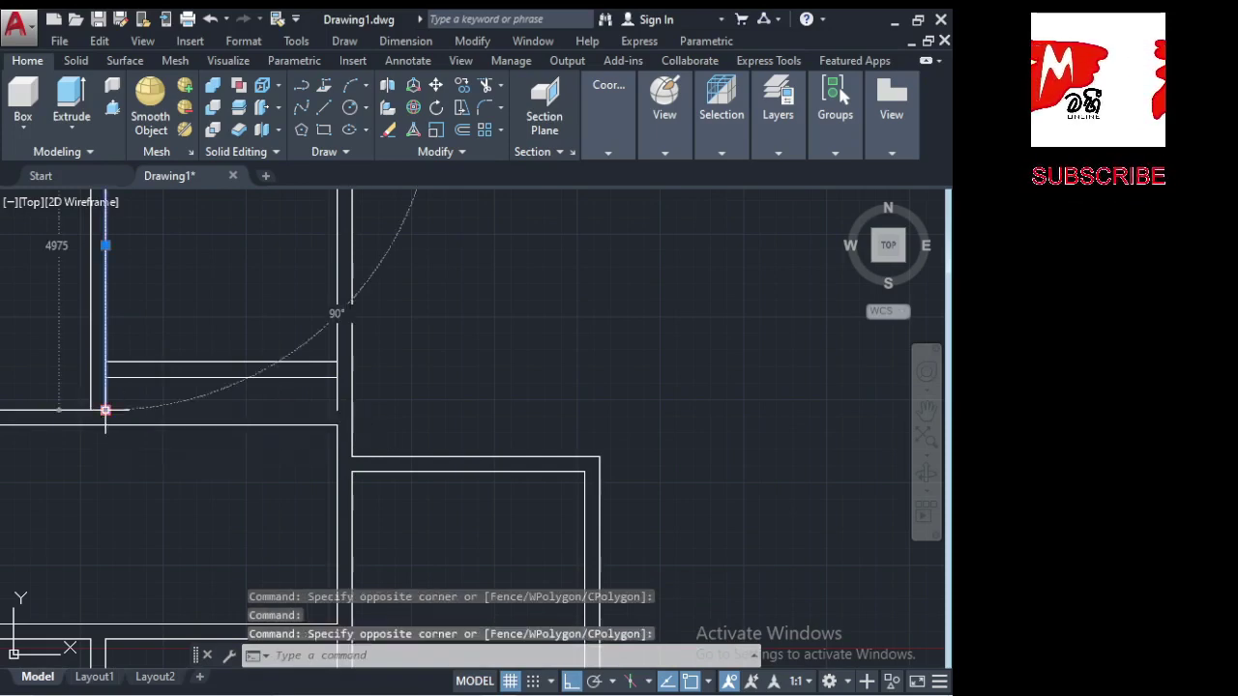
pyautogui.click(106, 414)
pyautogui.click(107, 424)
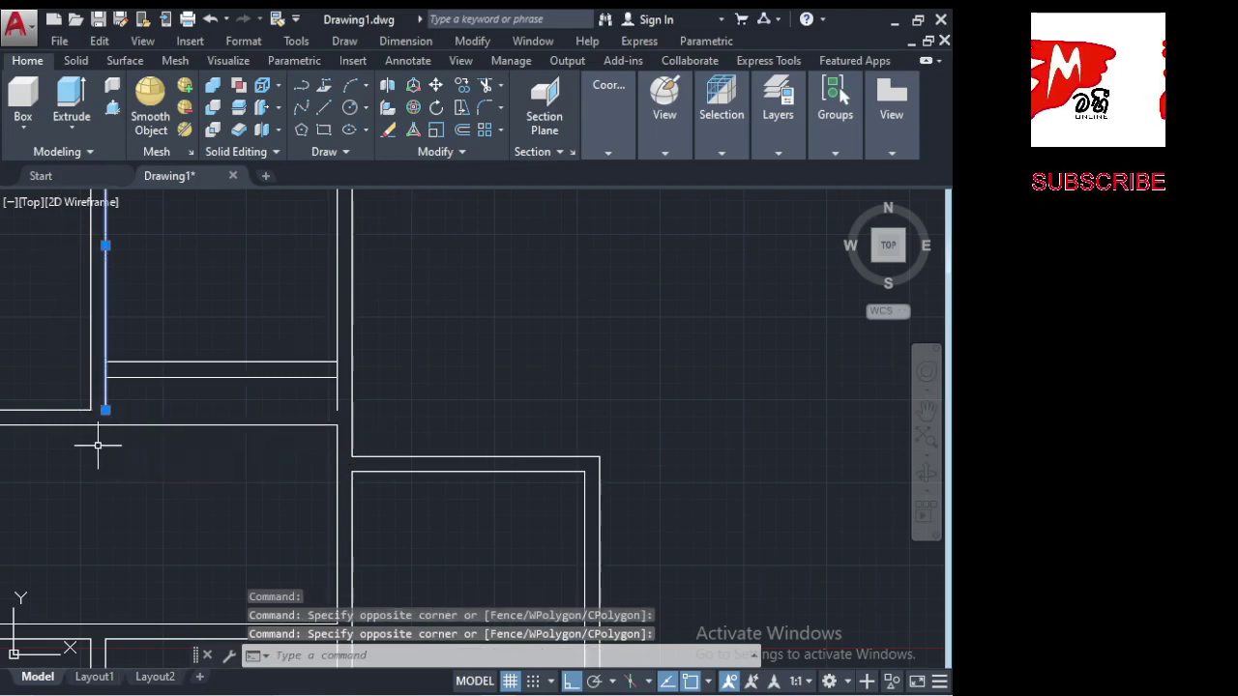
pyautogui.click(105, 411)
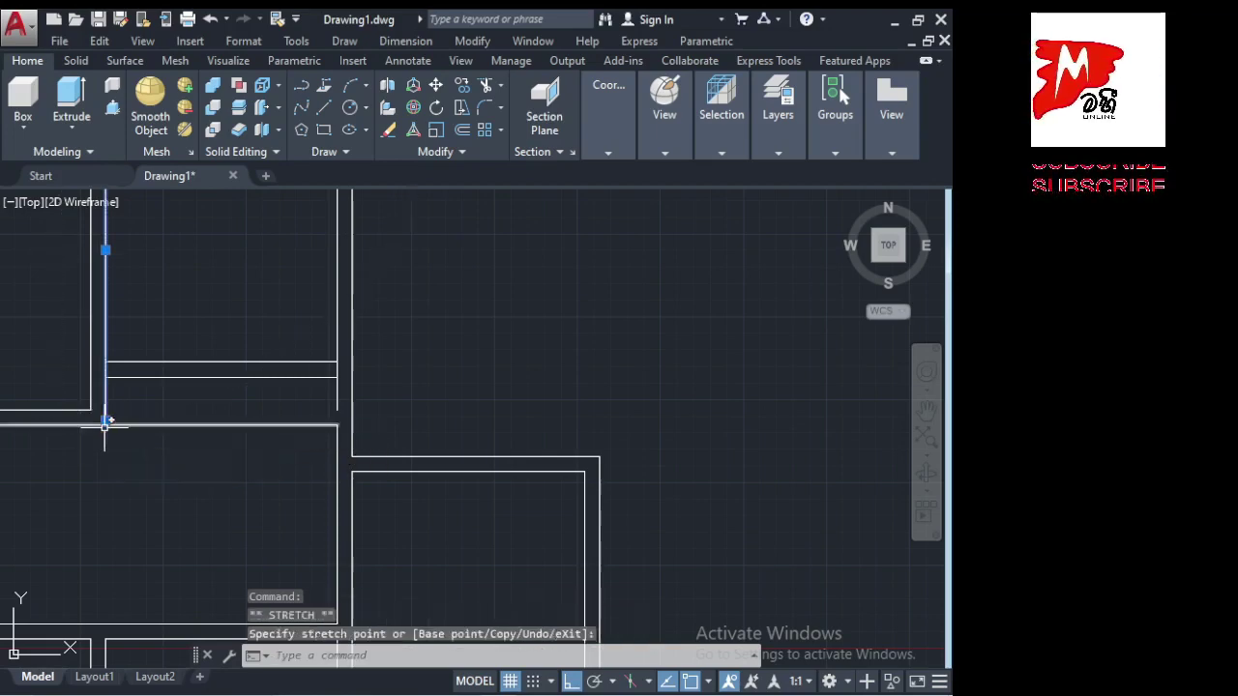
pyautogui.scroll(6, 60, 411)
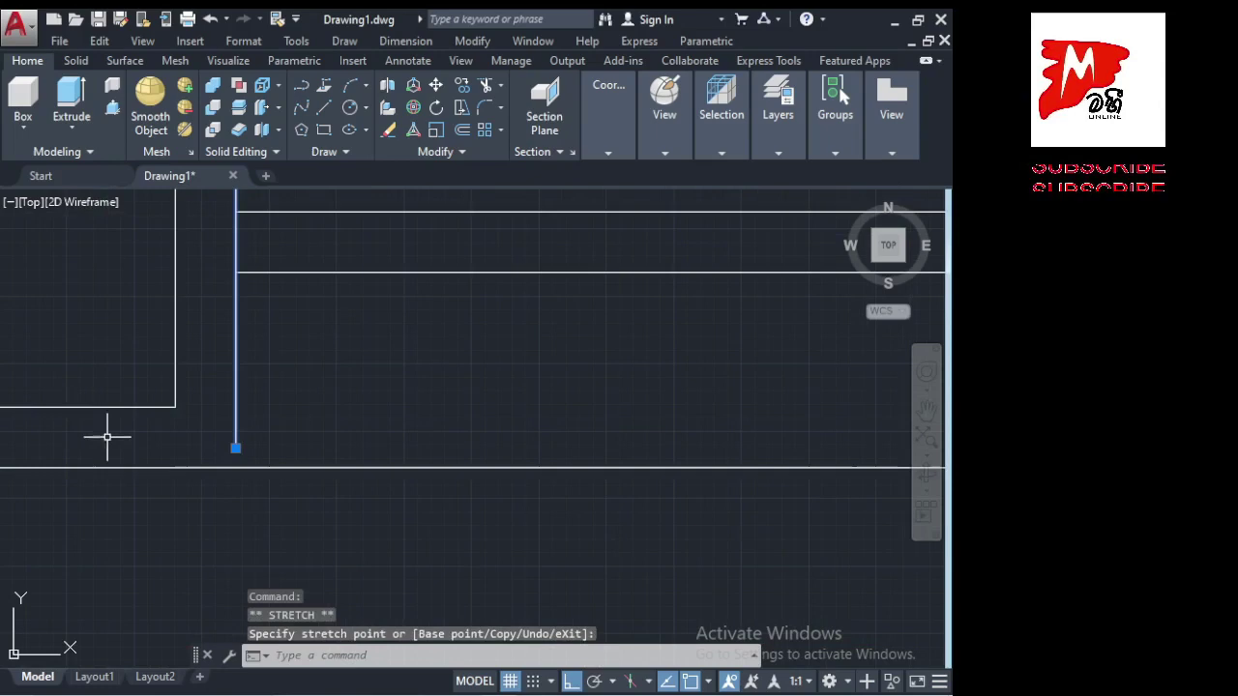
pyautogui.click(235, 468)
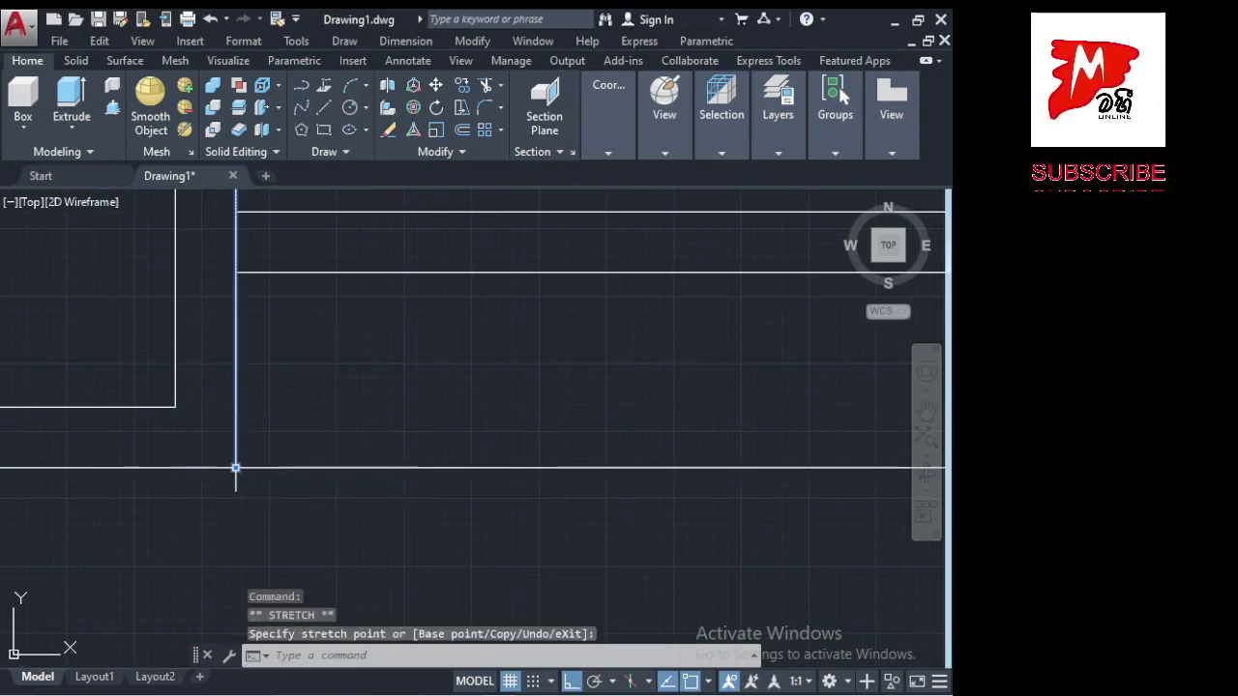
pyautogui.scroll(-6, 107, 463)
pyautogui.scroll(-4, 233, 486)
pyautogui.scroll(6, 290, 484)
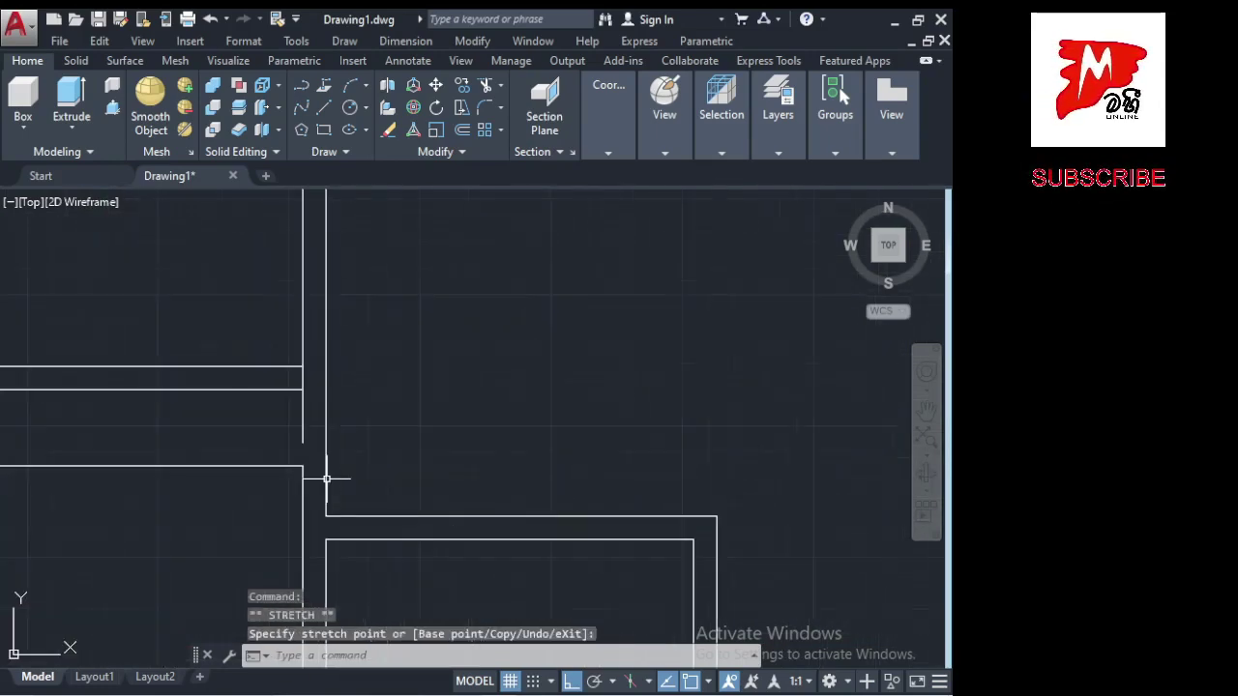
pyautogui.scroll(-4, 326, 477)
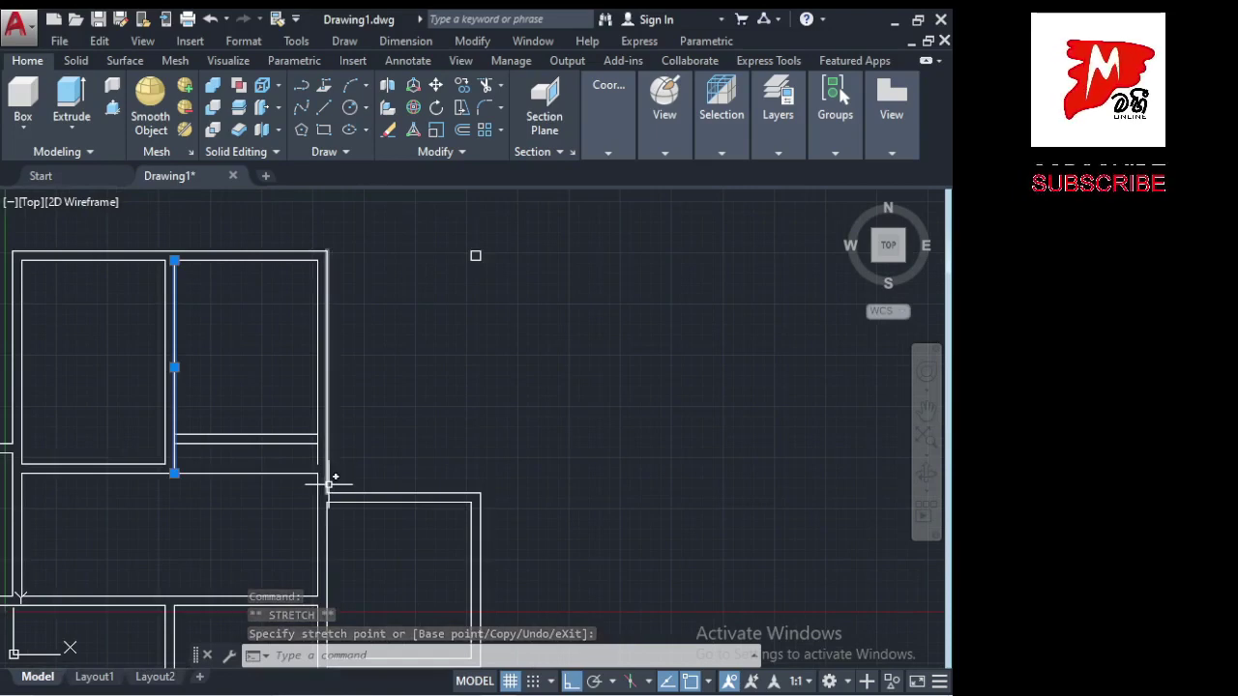
# Delete the vertical line by mistake, then undo the deletion.
pyautogui.press('Escape')
pyautogui.press('Delete')
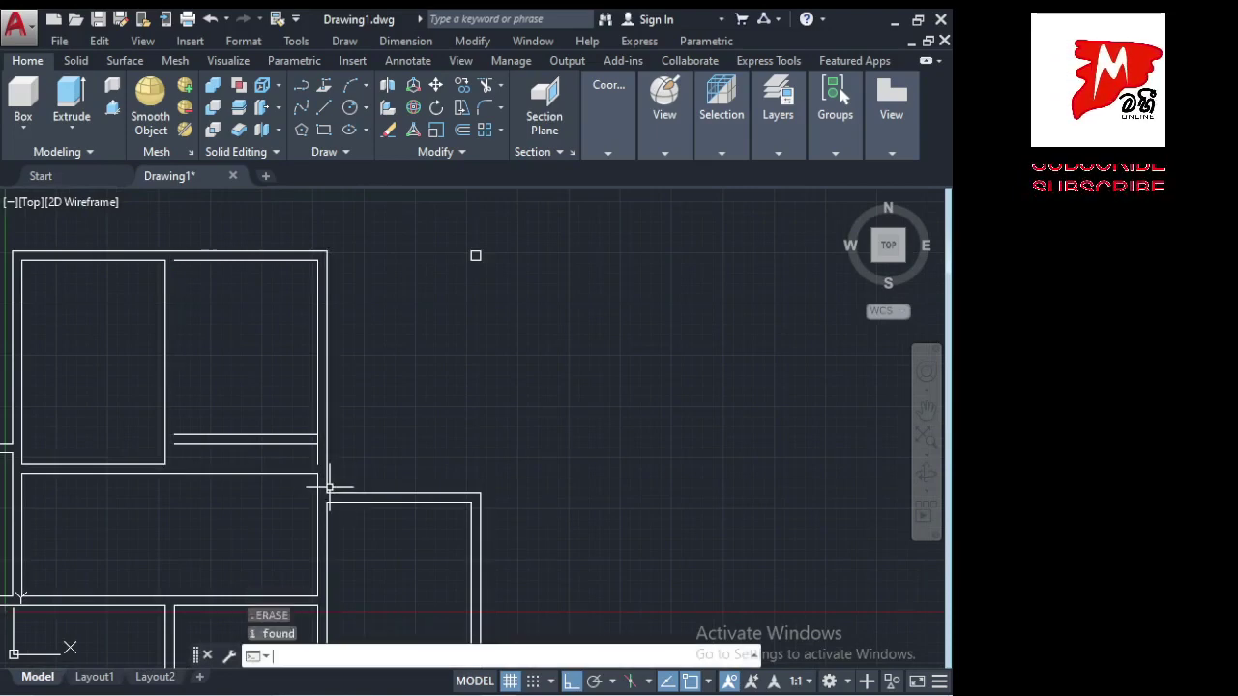
pyautogui.scroll(2, 317, 475)
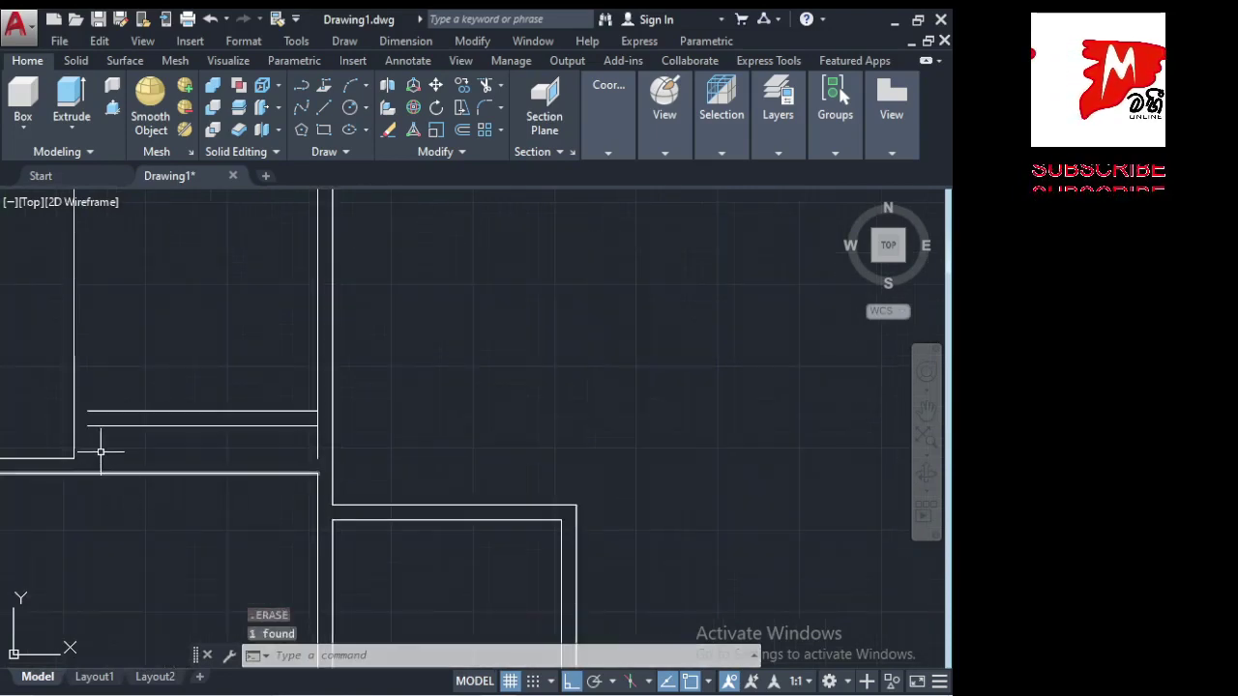
pyautogui.scroll(-2, 157, 512)
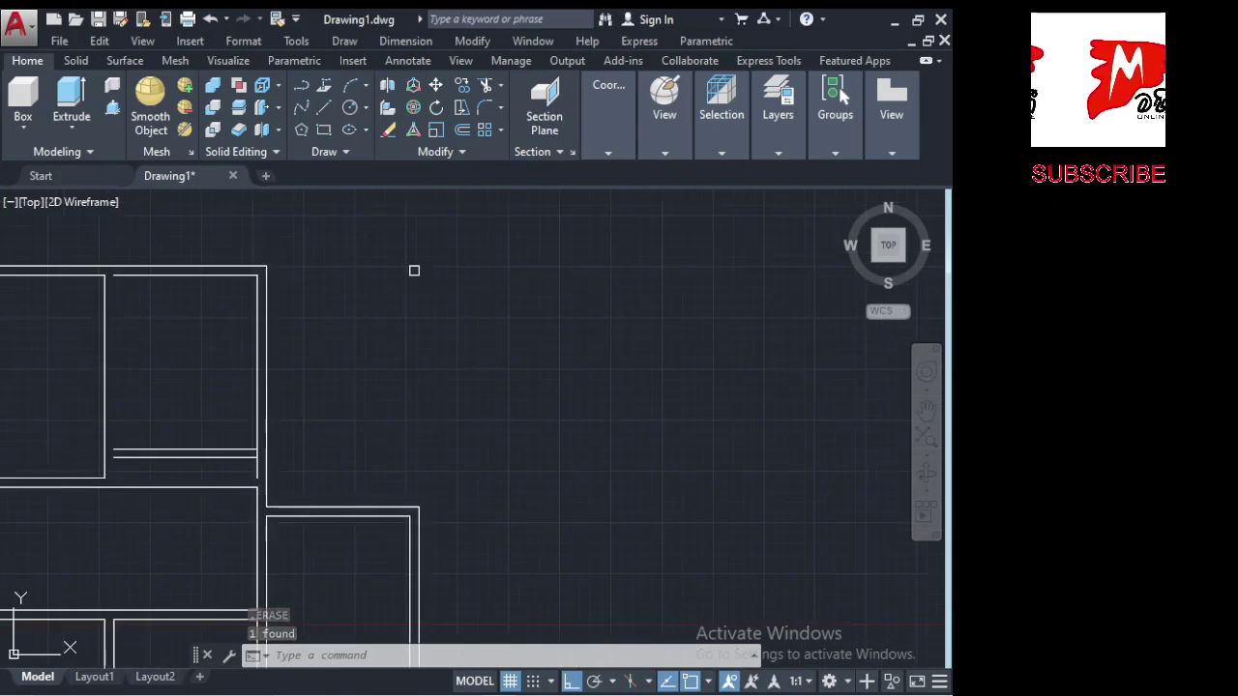
pyautogui.hotkey('ctrl', 'z')
pyautogui.hotkey('ctrl', 'z')
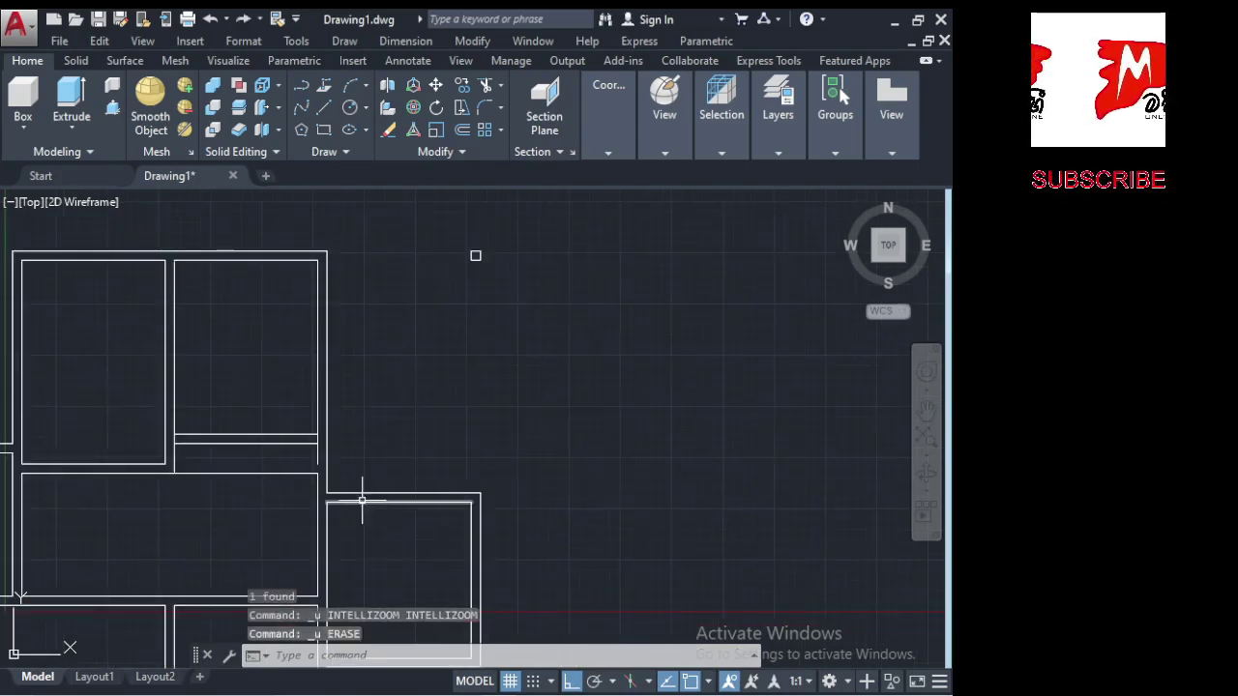
# Trim the crossing wall segment and short vertical piece at the partition junctions.
pyautogui.click(373, 470)
pyautogui.click(131, 408)
pyautogui.write('tr')
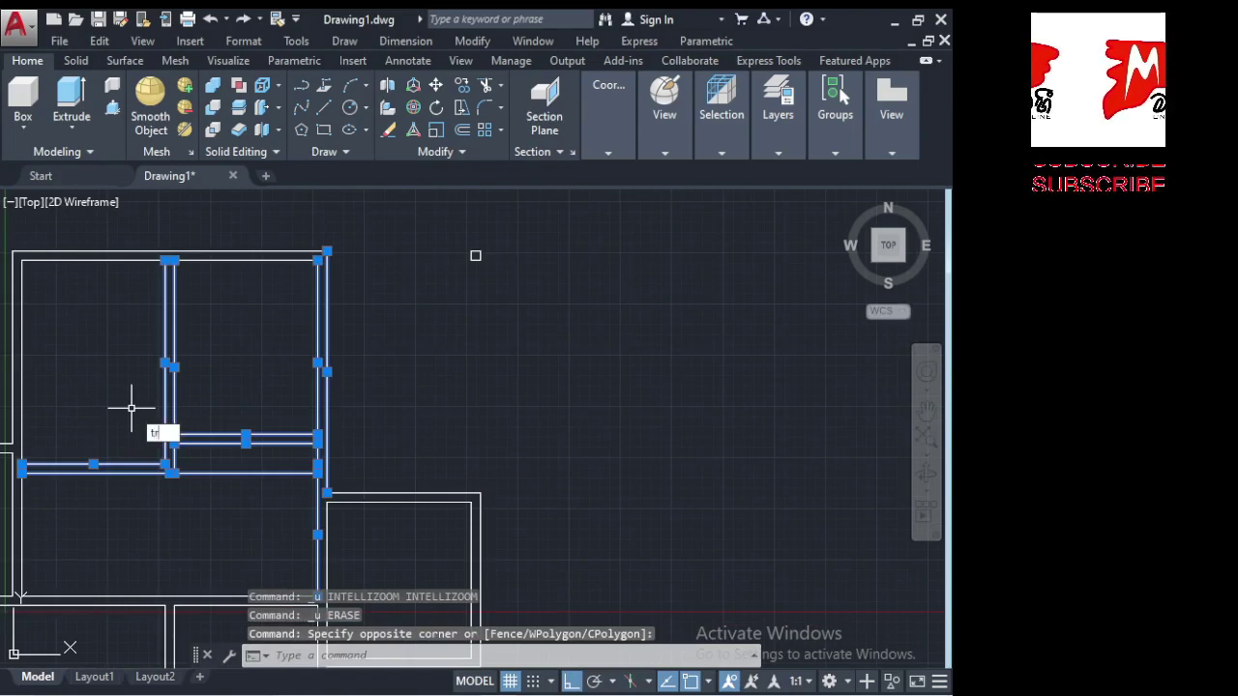
pyautogui.press('Return')
pyautogui.click(254, 472)
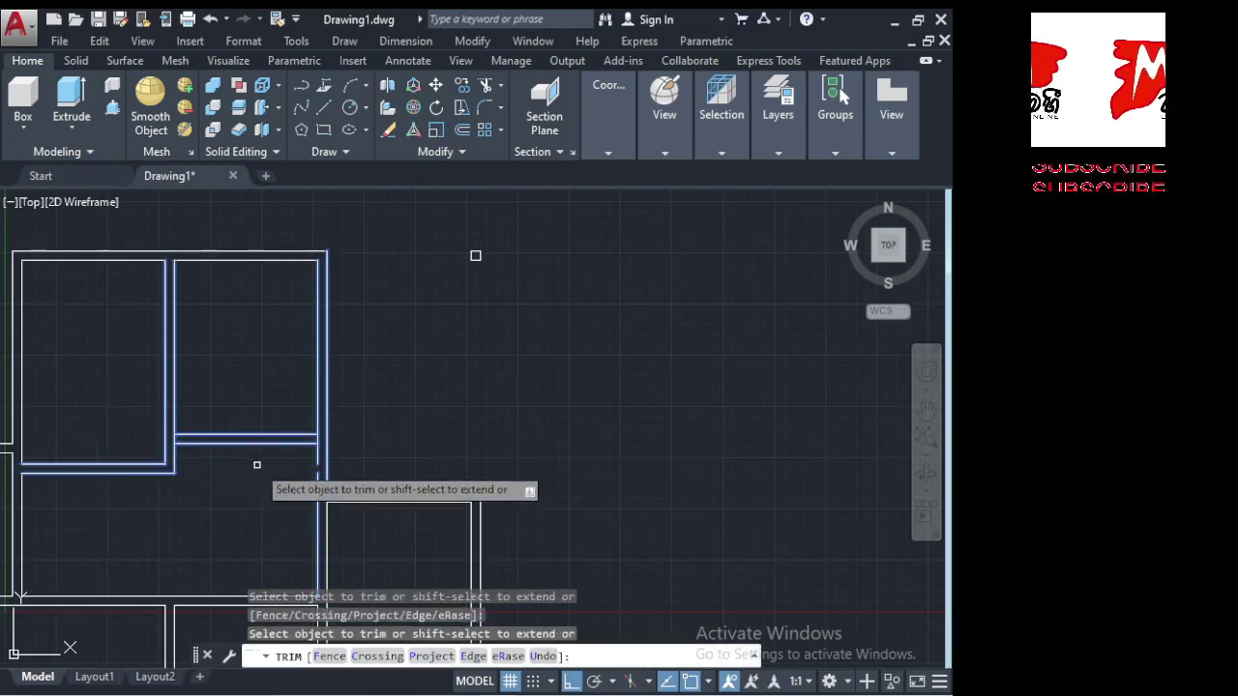
pyautogui.scroll(4, 199, 436)
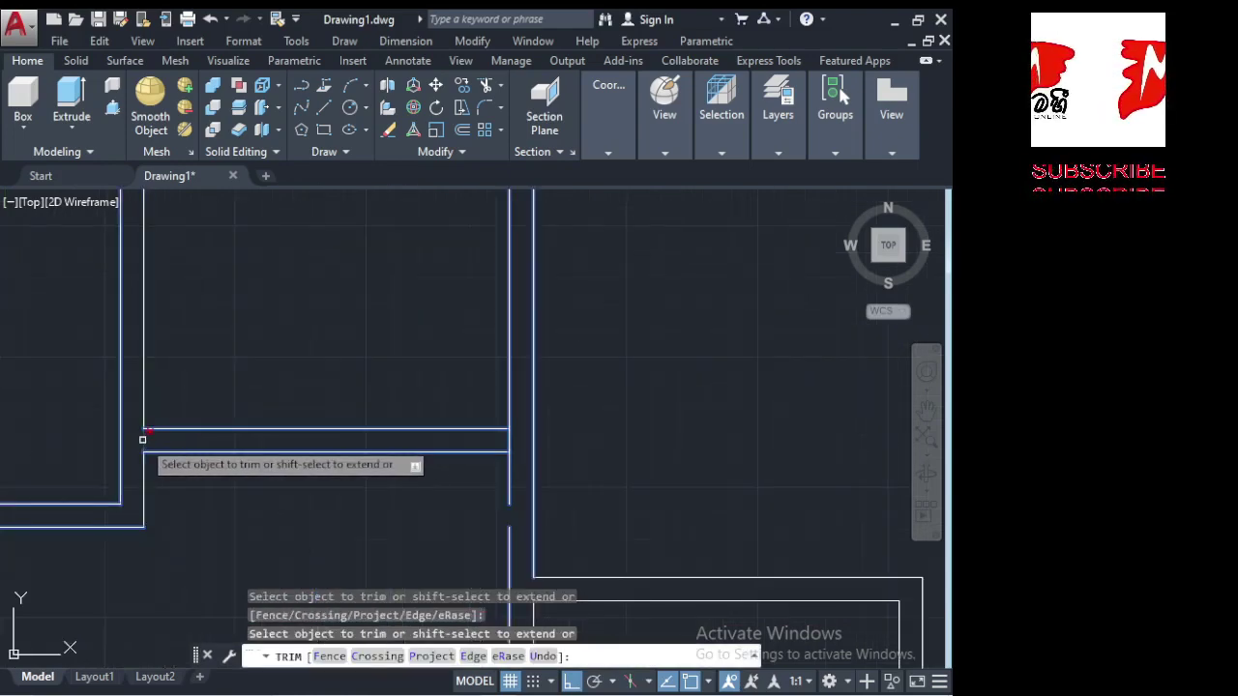
pyautogui.click(142, 439)
pyautogui.scroll(-2, 469, 439)
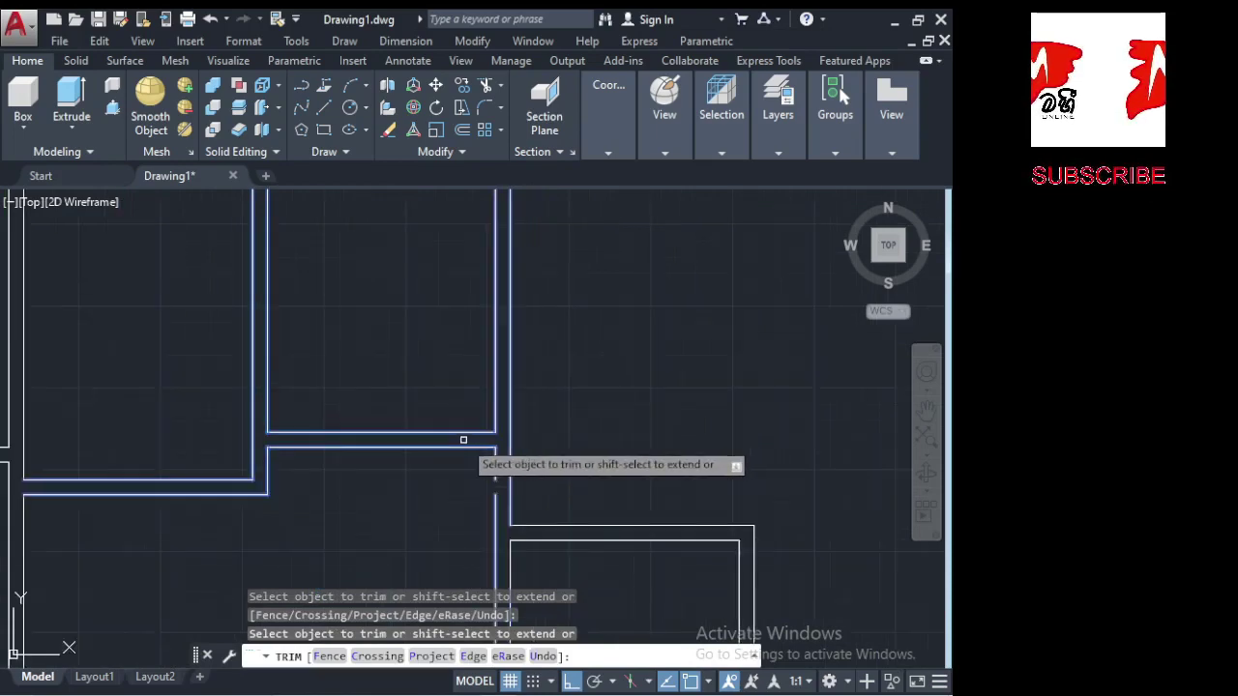
pyautogui.press('Return')
# Select the split vertical wall line pieces at the central junction.
pyautogui.click(495, 500)
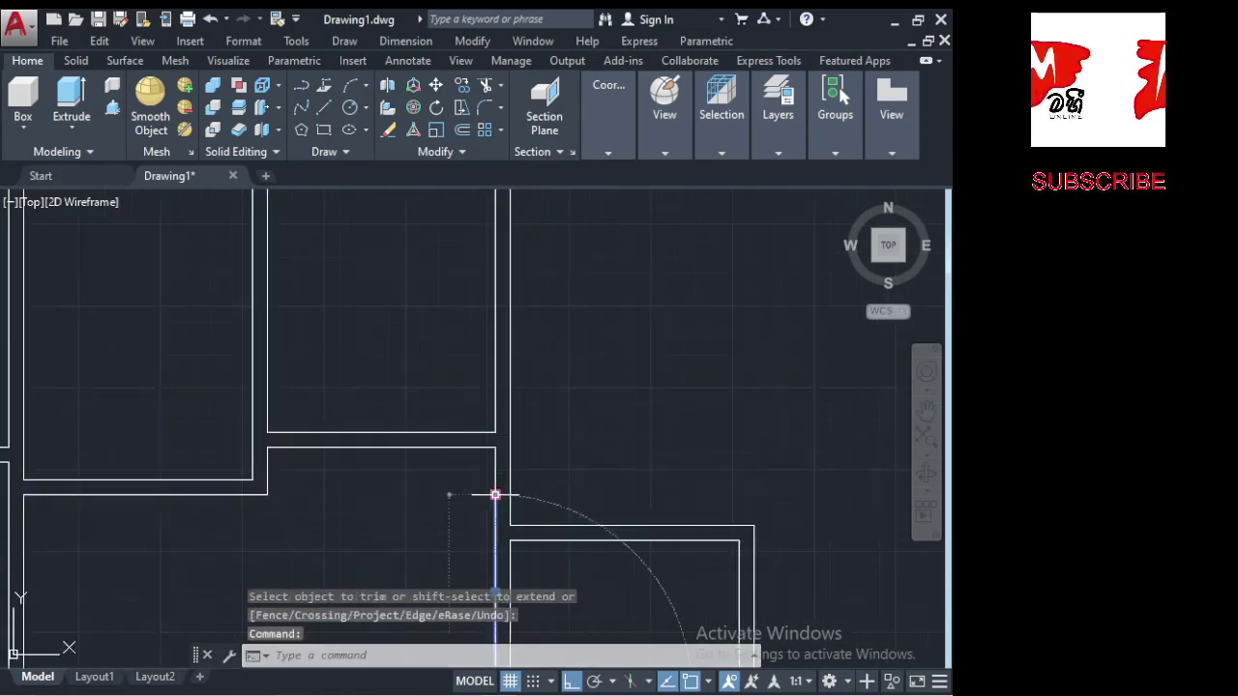
pyautogui.click(495, 480)
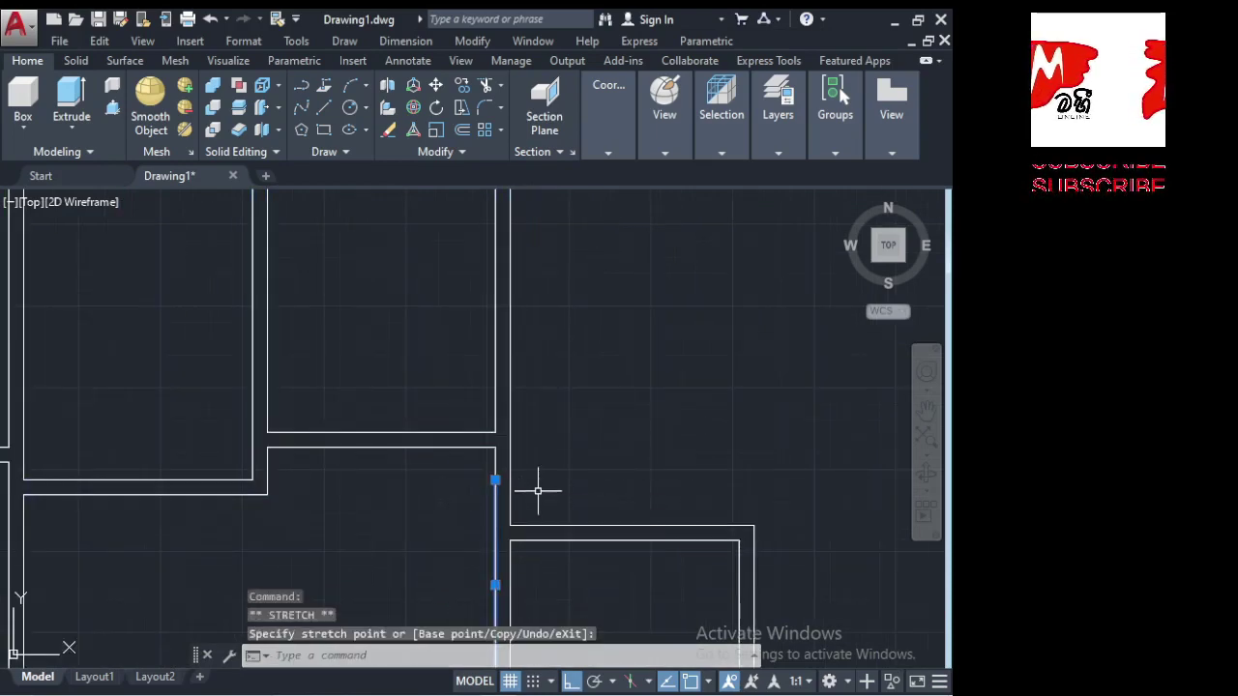
pyautogui.press('Escape')
pyautogui.press('Return')
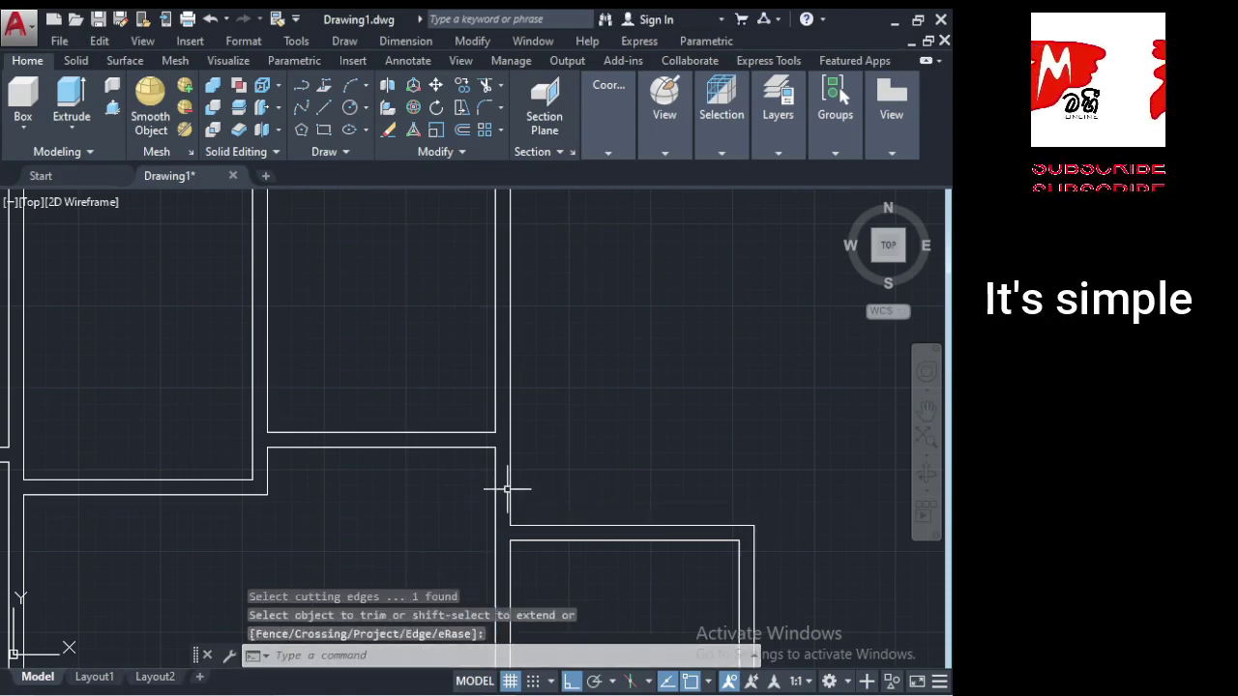
pyautogui.click(499, 484)
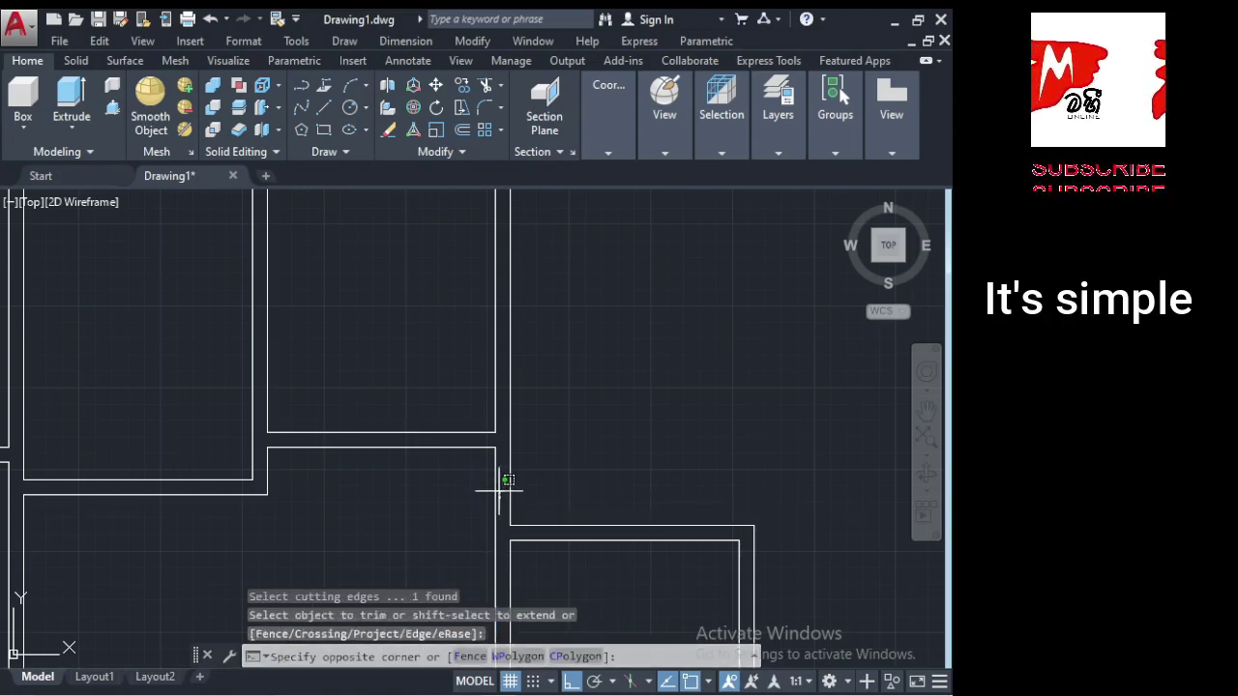
# Join the two split vertical wall pieces at the central junction into one continuous line.
pyautogui.click(484, 42)
pyautogui.click(541, 461)
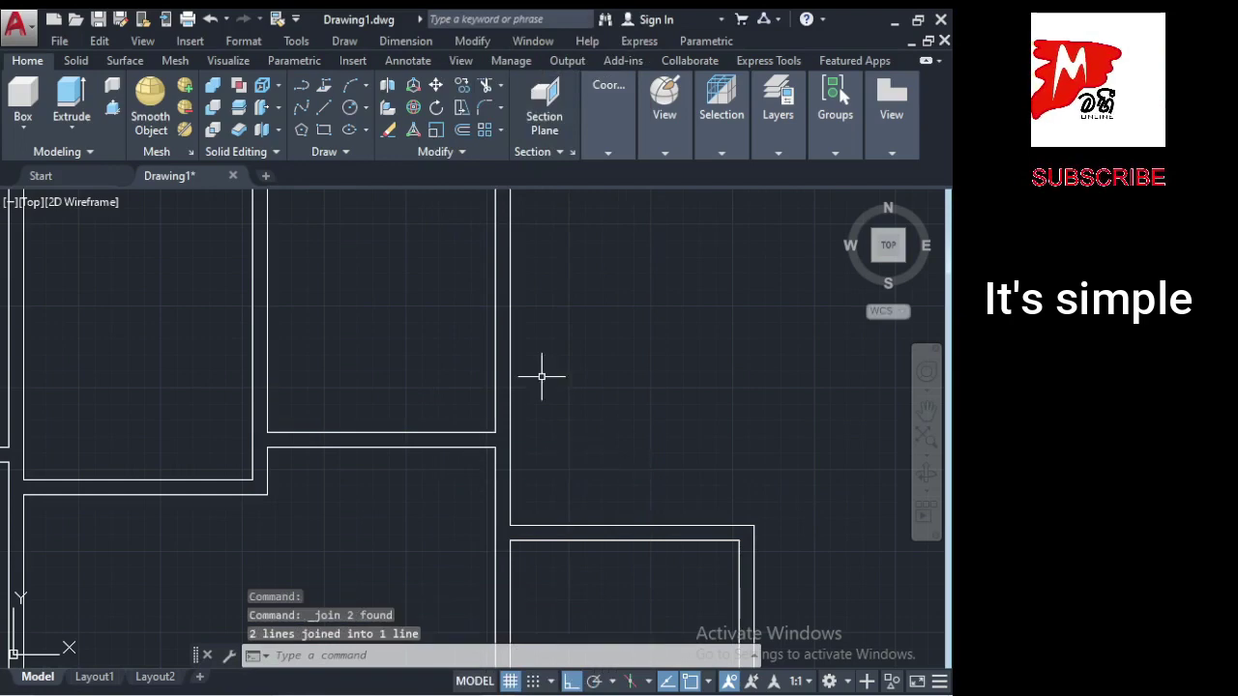
pyautogui.scroll(-5, 341, 310)
pyautogui.scroll(2, 390, 329)
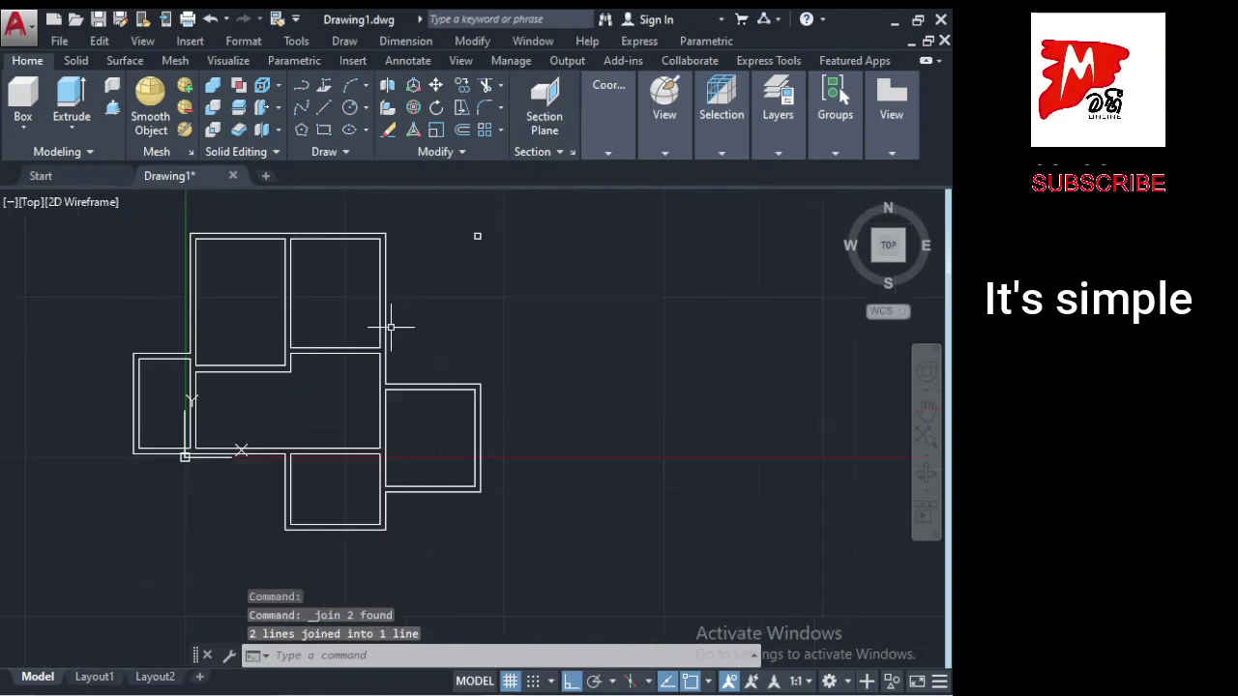
pyautogui.scroll(-2, 259, 450)
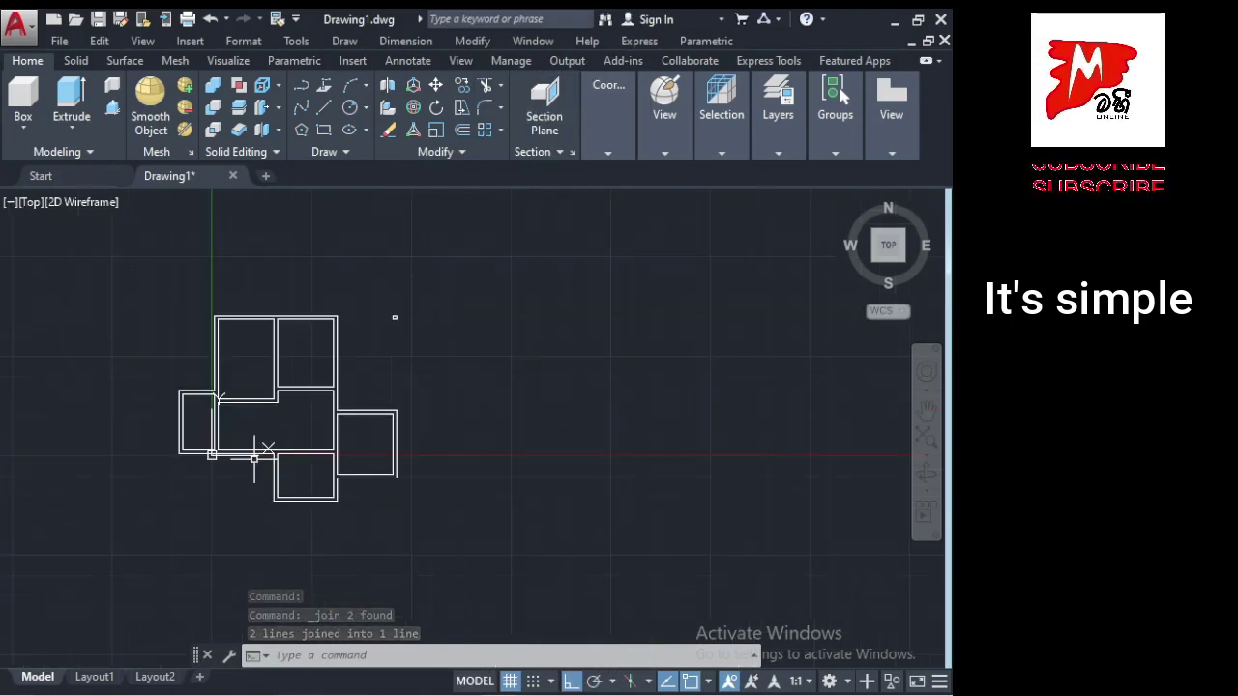